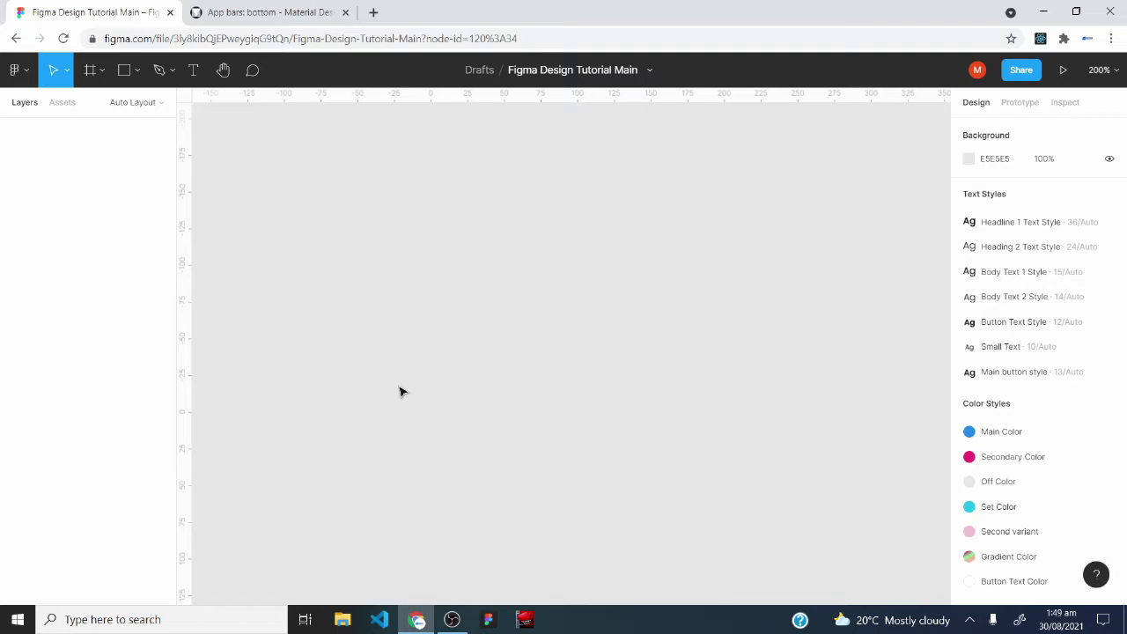
Go to material.io in the reference browser tab and open the Components catalogue
{"action": "left_click", "coordinate": [244, 7]}
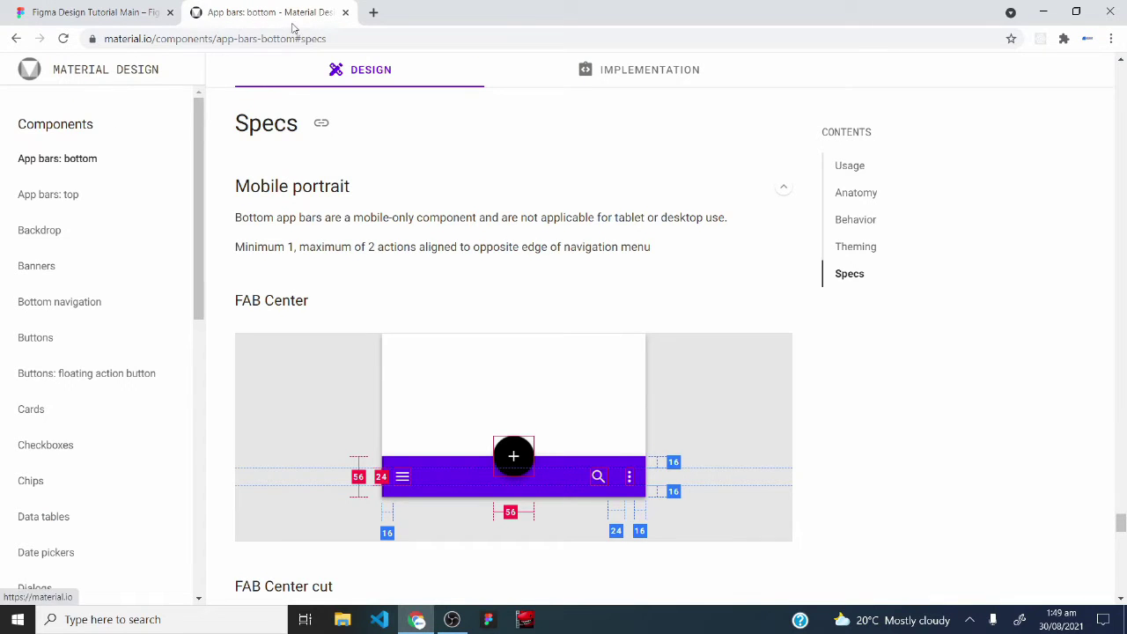
{"action": "left_click", "coordinate": [350, 37]}
{"action": "type", "text": "mater"}
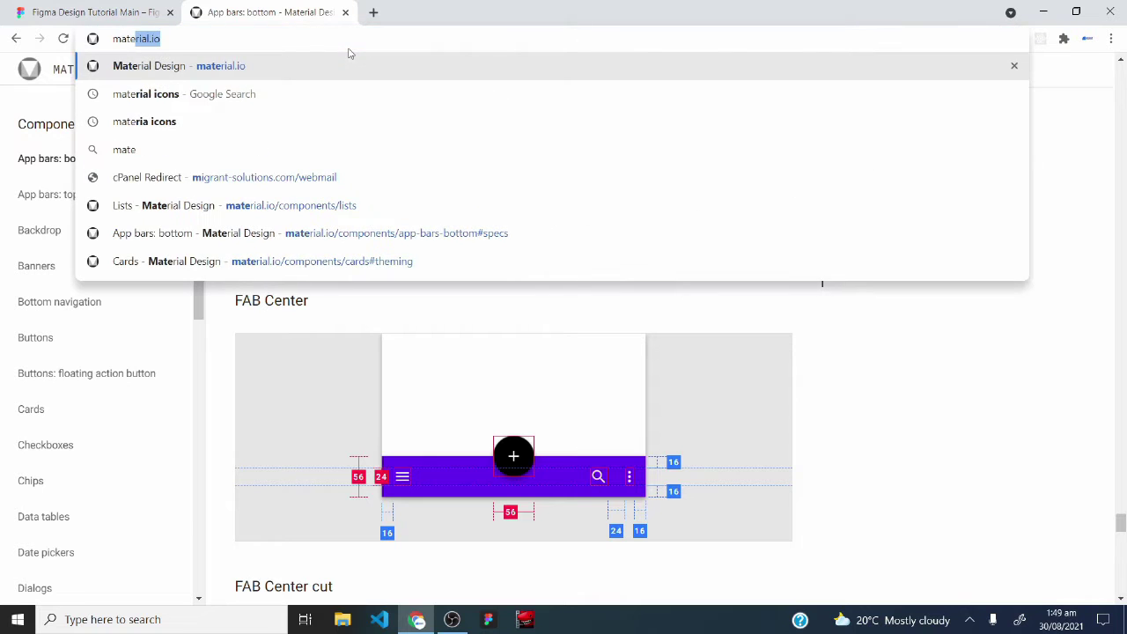
{"action": "key", "text": "Return"}
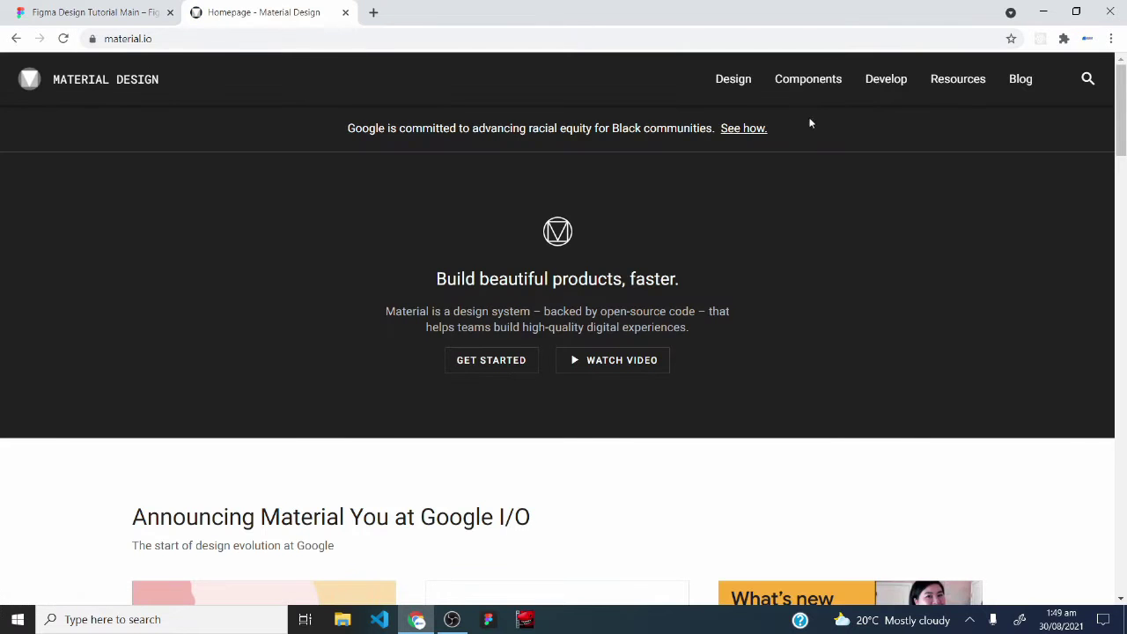
{"action": "left_click", "coordinate": [796, 86]}
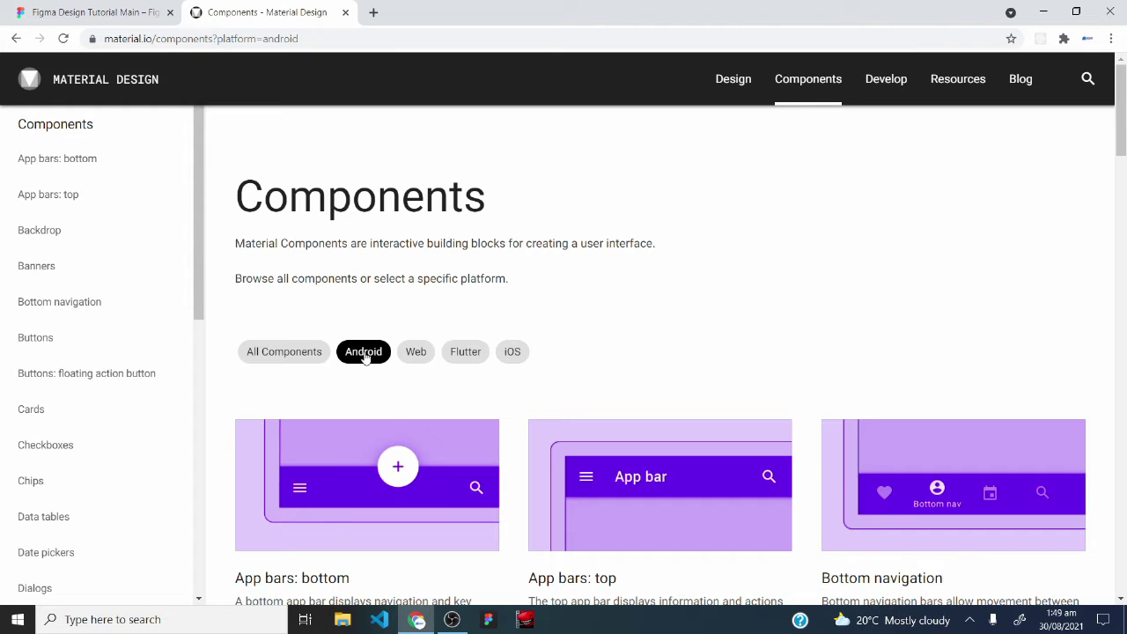
{"action": "scroll", "coordinate": [396, 374], "scroll_direction": "down", "scroll_amount": 1}
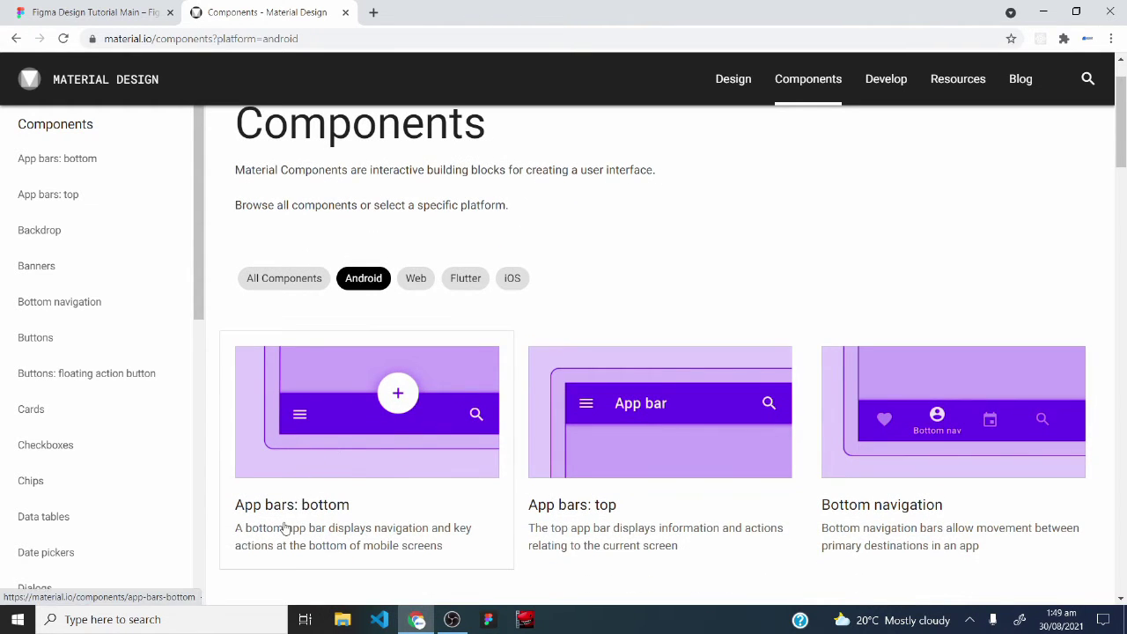
Open the App bars: bottom page, jump to Specs and select the FAB Center heading
{"action": "left_click", "coordinate": [326, 428]}
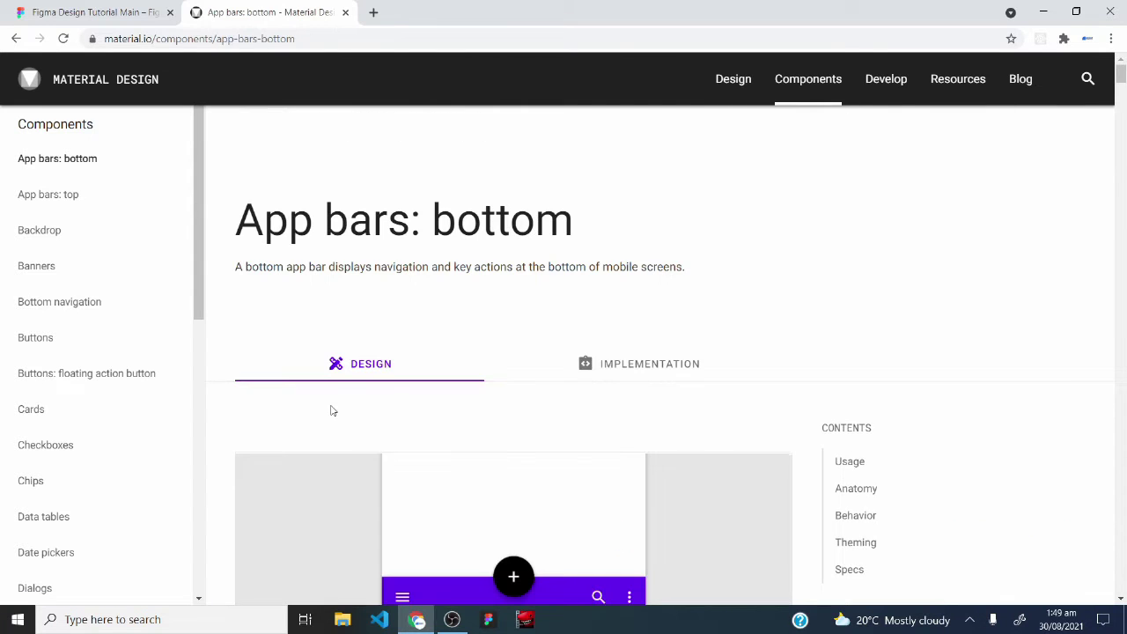
{"action": "scroll", "coordinate": [932, 377], "scroll_direction": "down", "scroll_amount": 2}
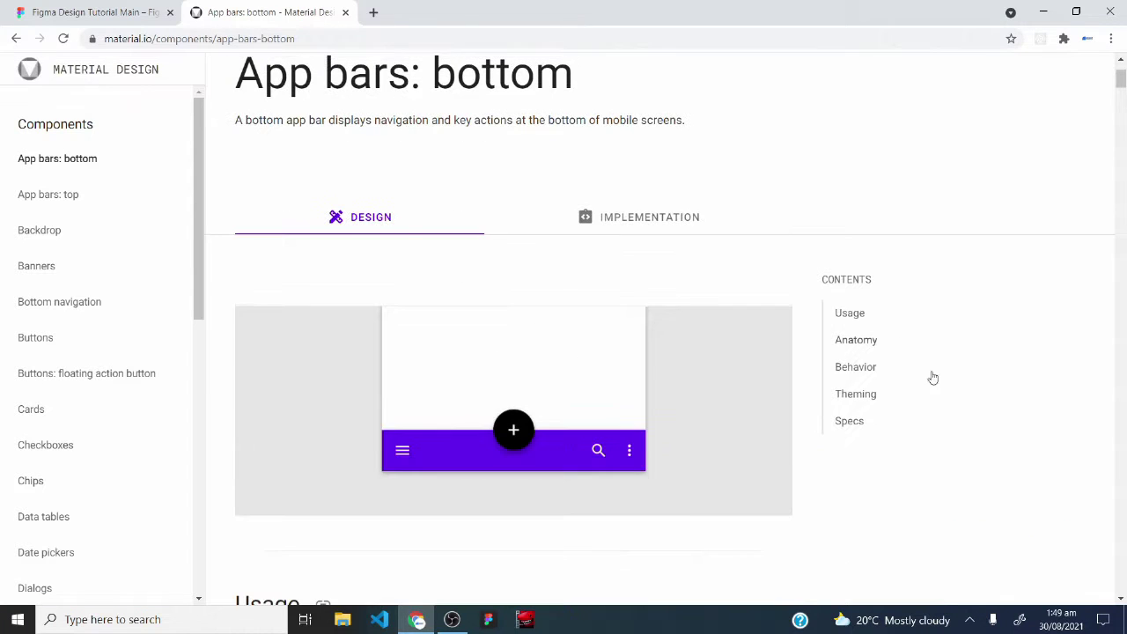
{"action": "left_click", "coordinate": [847, 421]}
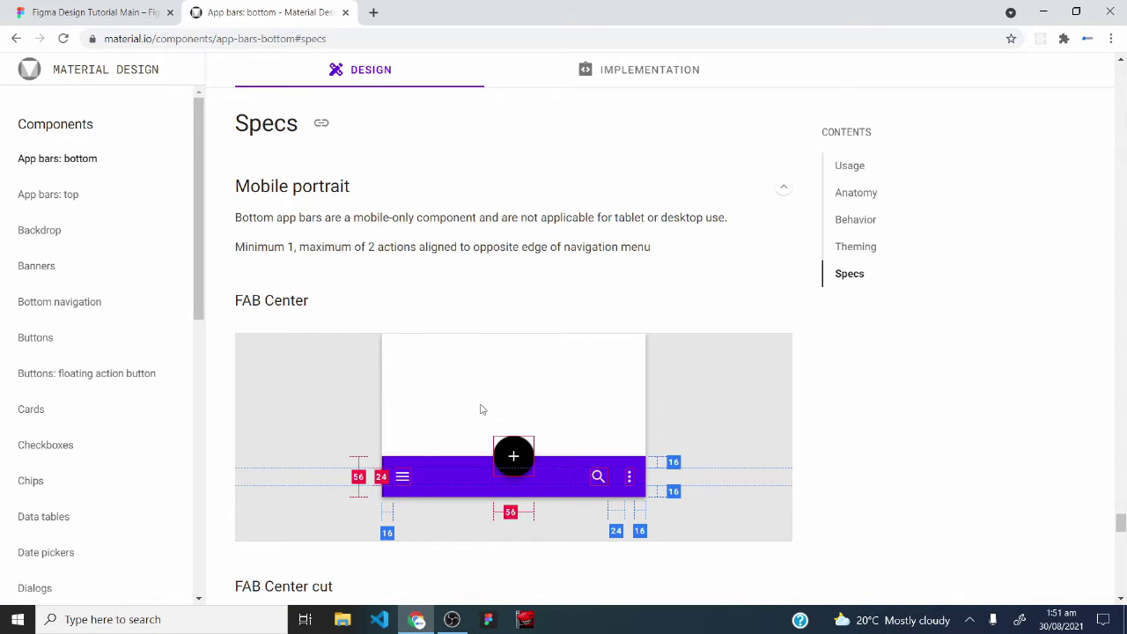
{"action": "scroll", "coordinate": [472, 304], "scroll_direction": "down", "scroll_amount": 4}
{"action": "scroll", "coordinate": [472, 305], "scroll_direction": "down", "scroll_amount": 2}
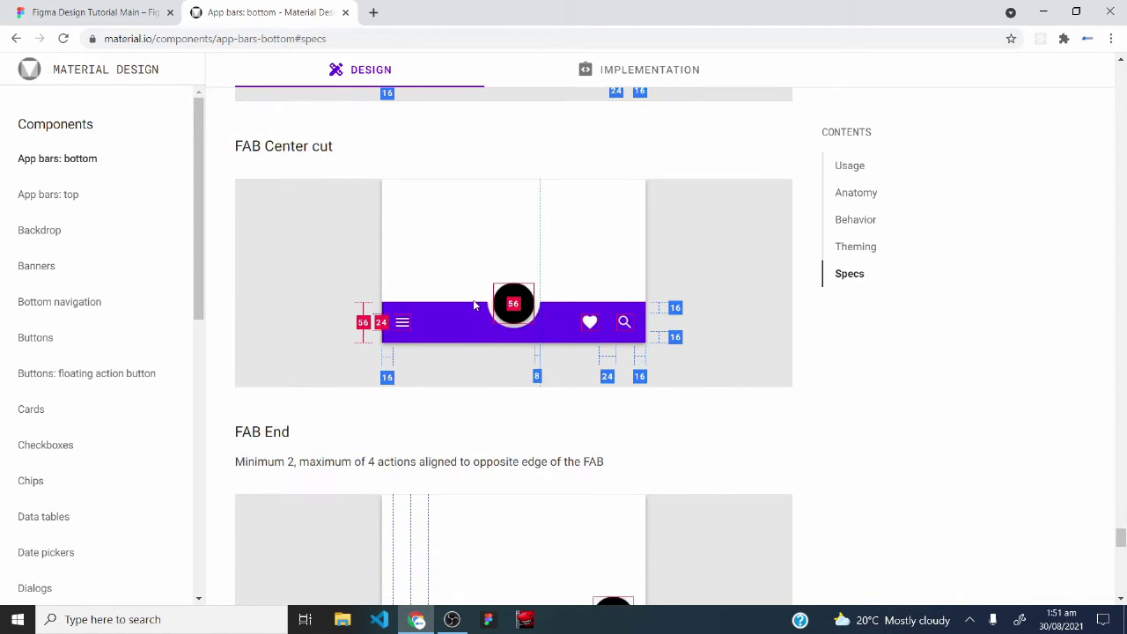
{"action": "scroll", "coordinate": [473, 305], "scroll_direction": "up", "scroll_amount": 4}
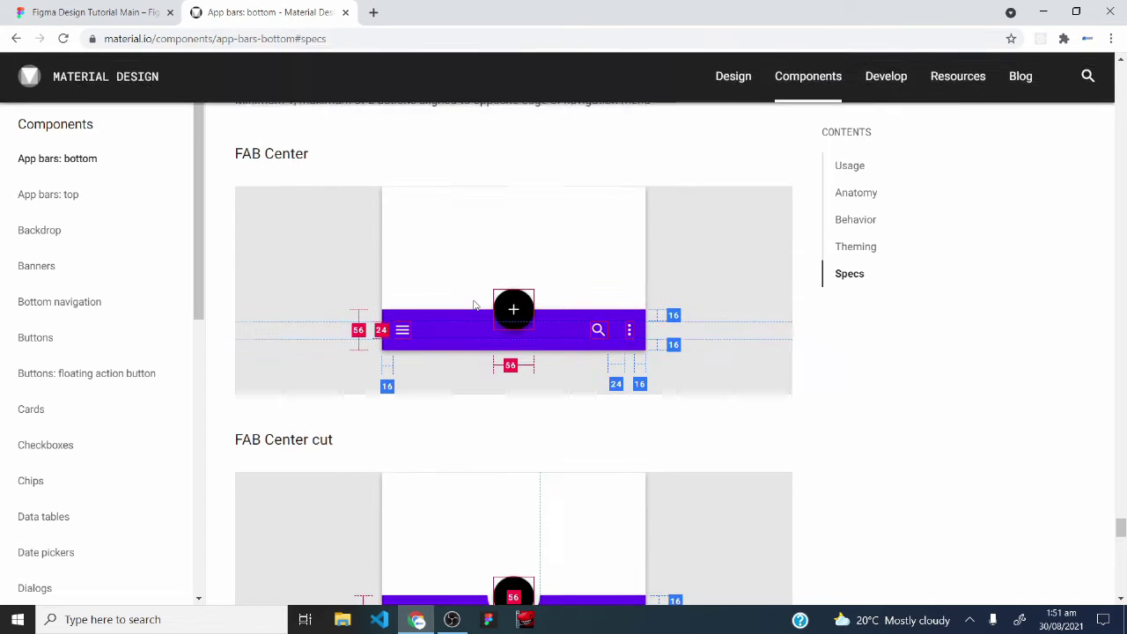
{"action": "left_click_drag", "start_coordinate": [304, 155], "coordinate": [242, 155]}
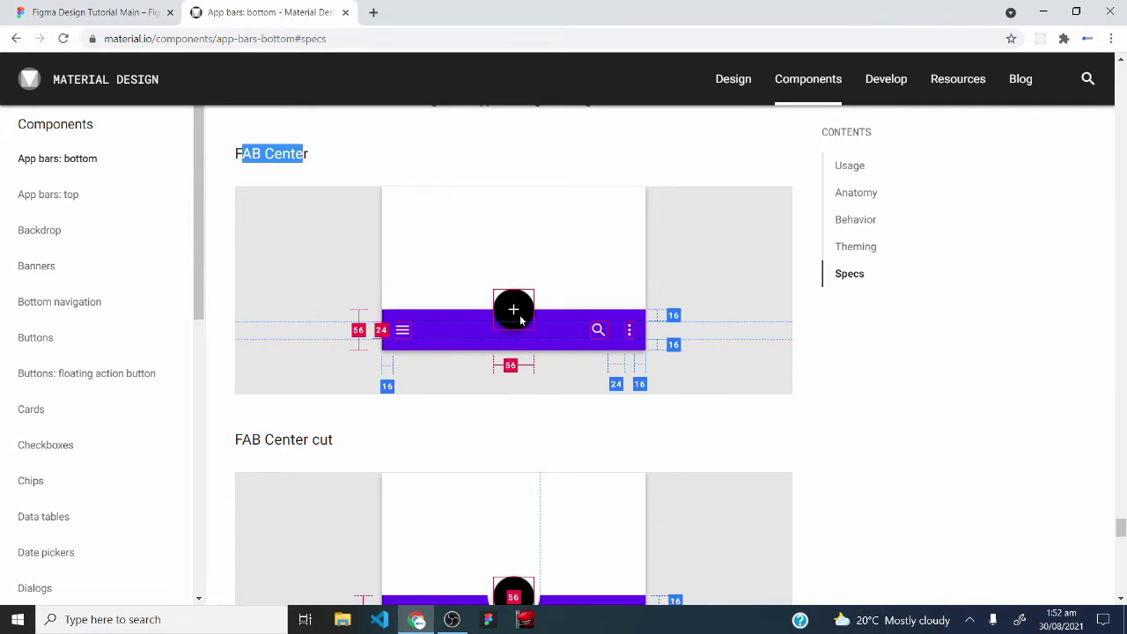
Scroll through the FAB variant specs and return to highlight the FAB Center heading
{"action": "scroll", "coordinate": [473, 455], "scroll_direction": "down", "scroll_amount": 2}
{"action": "left_click_drag", "start_coordinate": [335, 293], "coordinate": [266, 293]}
{"action": "scroll", "coordinate": [319, 307], "scroll_direction": "down", "scroll_amount": 2}
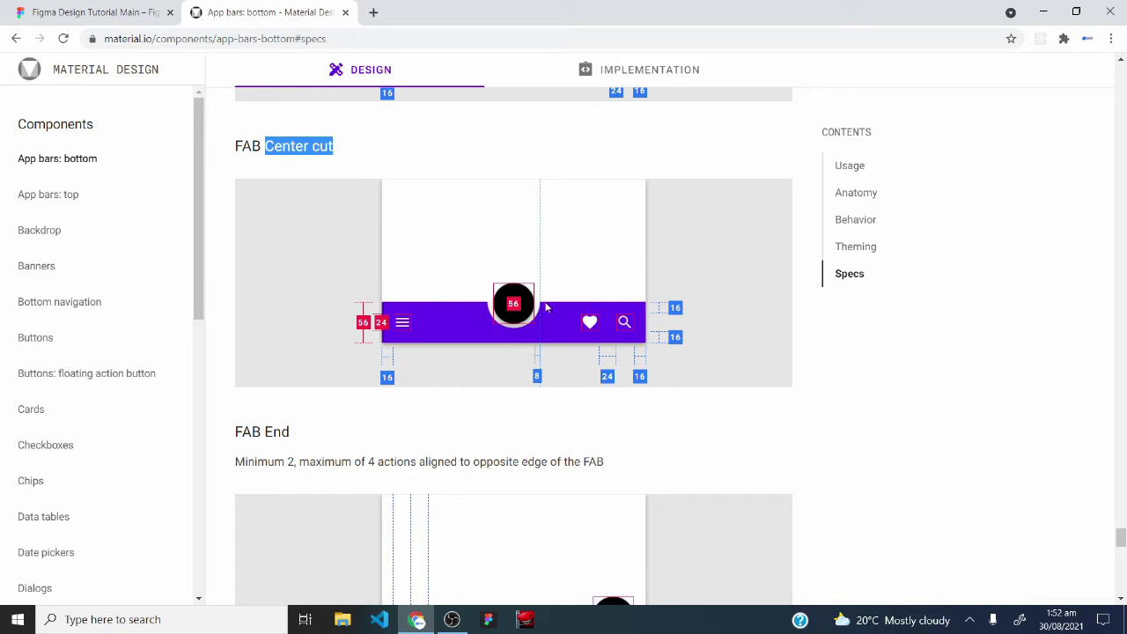
{"action": "scroll", "coordinate": [535, 319], "scroll_direction": "down", "scroll_amount": 3}
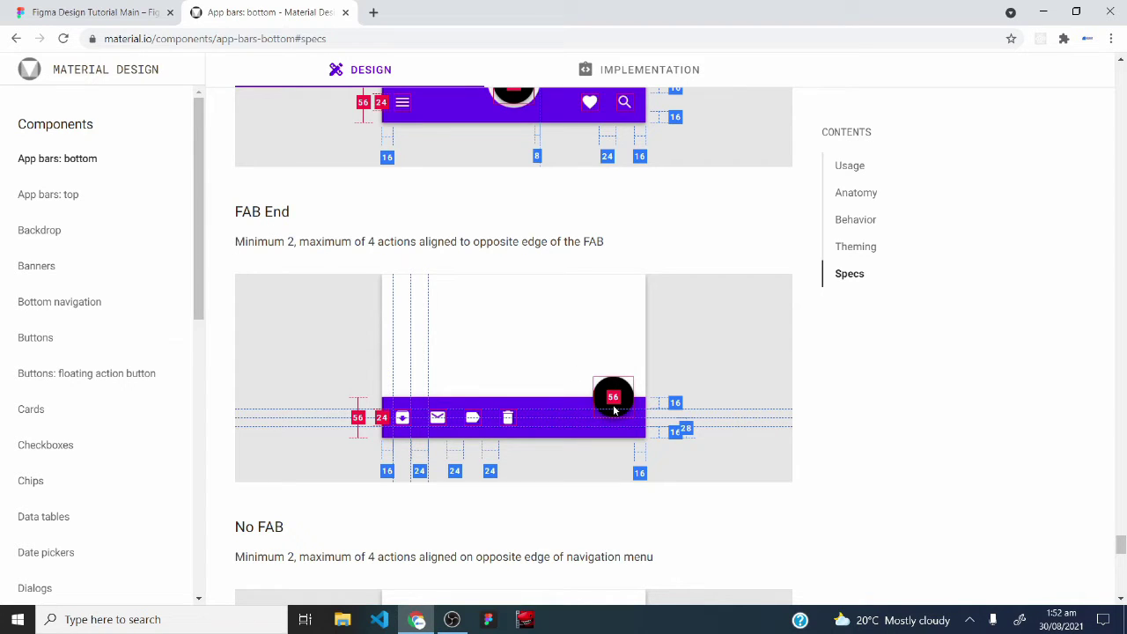
{"action": "scroll", "coordinate": [613, 410], "scroll_direction": "down", "scroll_amount": 3}
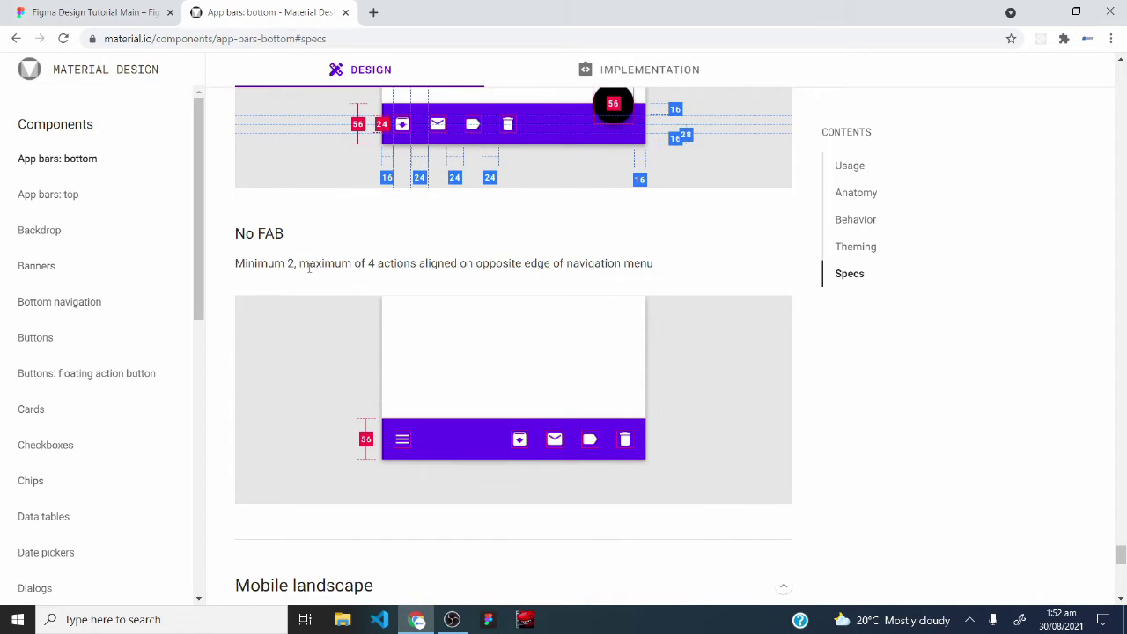
{"action": "scroll", "coordinate": [367, 352], "scroll_direction": "down", "scroll_amount": 1}
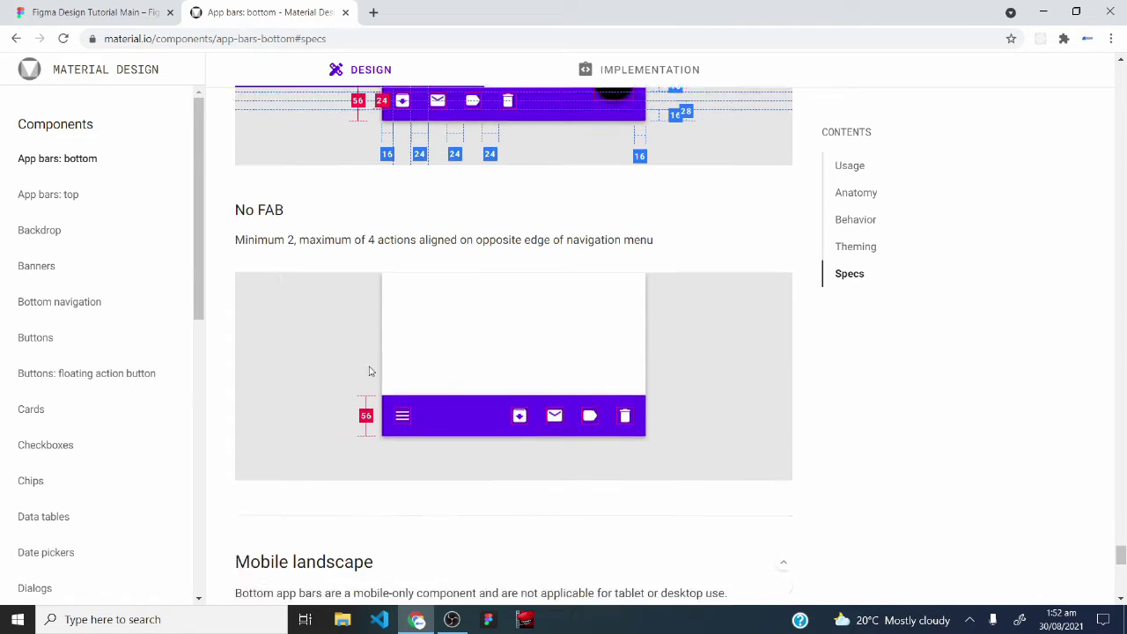
{"action": "scroll", "coordinate": [659, 344], "scroll_direction": "up", "scroll_amount": 4}
{"action": "scroll", "coordinate": [845, 404], "scroll_direction": "up", "scroll_amount": 6}
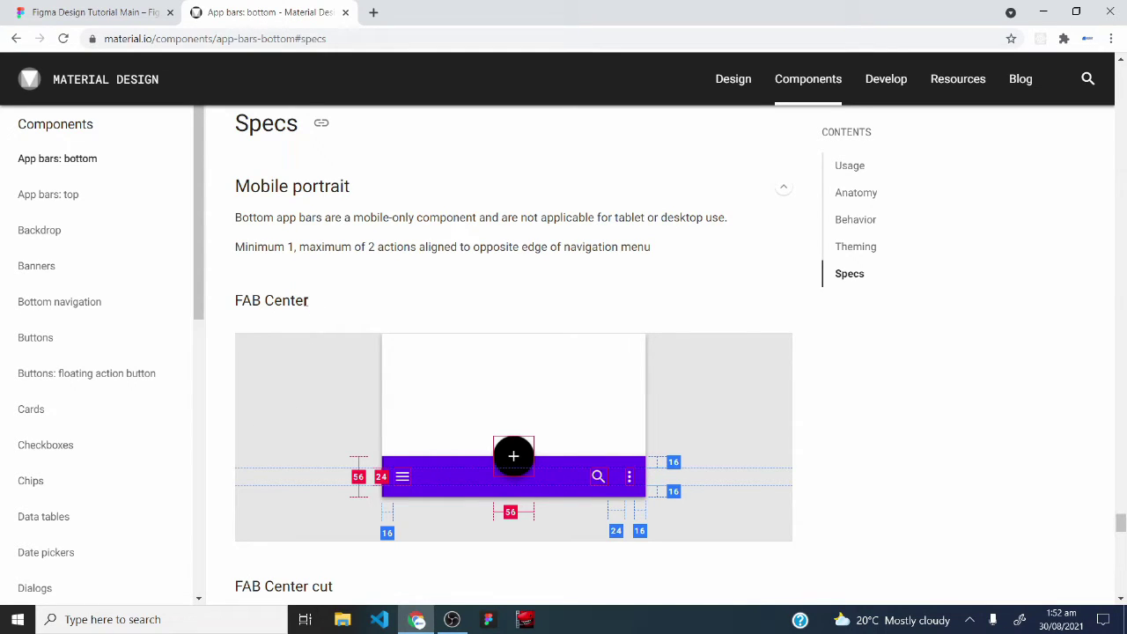
{"action": "left_click_drag", "start_coordinate": [307, 300], "coordinate": [244, 302]}
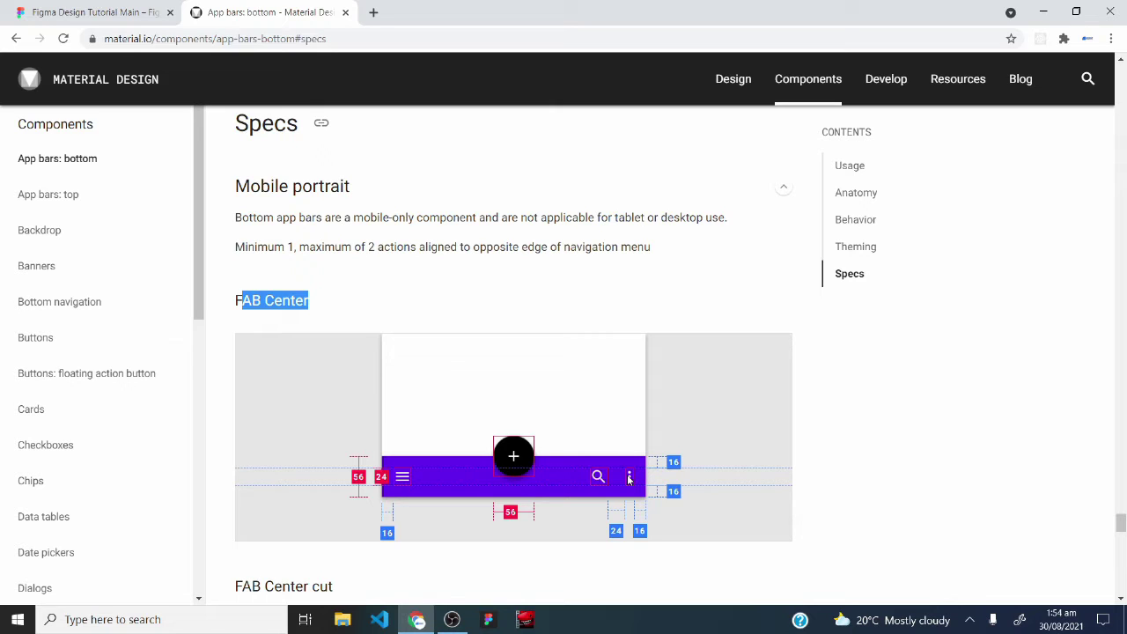
Insert a 24×24 menu icon into the Figma file from the Material Design Icons plugin
{"action": "left_click", "coordinate": [88, 12]}
{"action": "right_click", "coordinate": [336, 171]}
{"action": "mouse_move", "coordinate": [392, 221]}
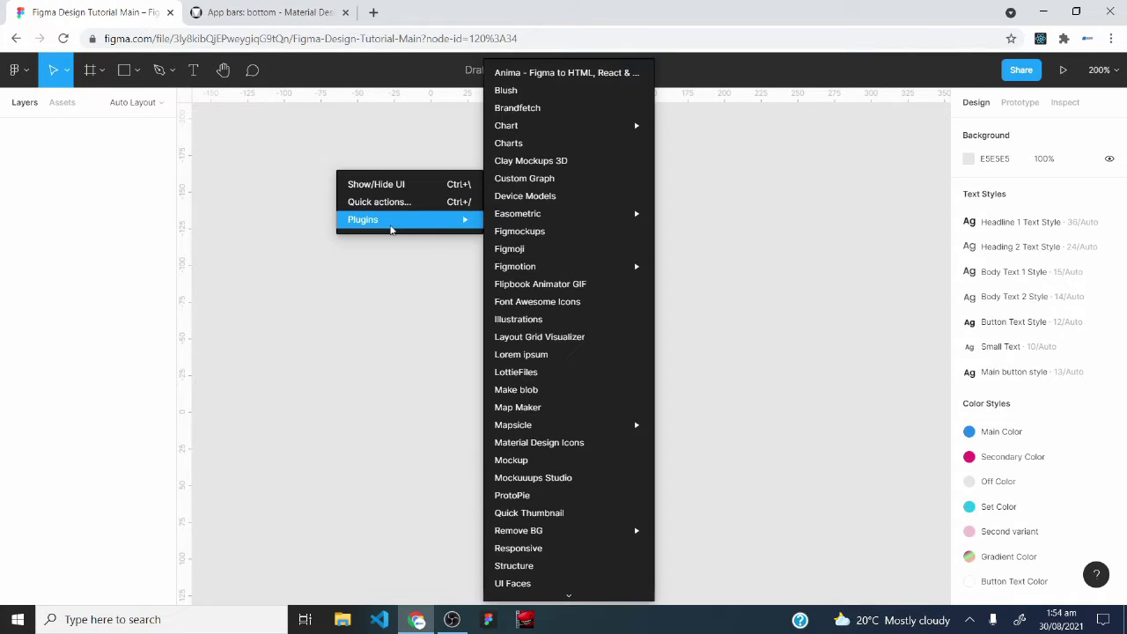
{"action": "left_click", "coordinate": [564, 442]}
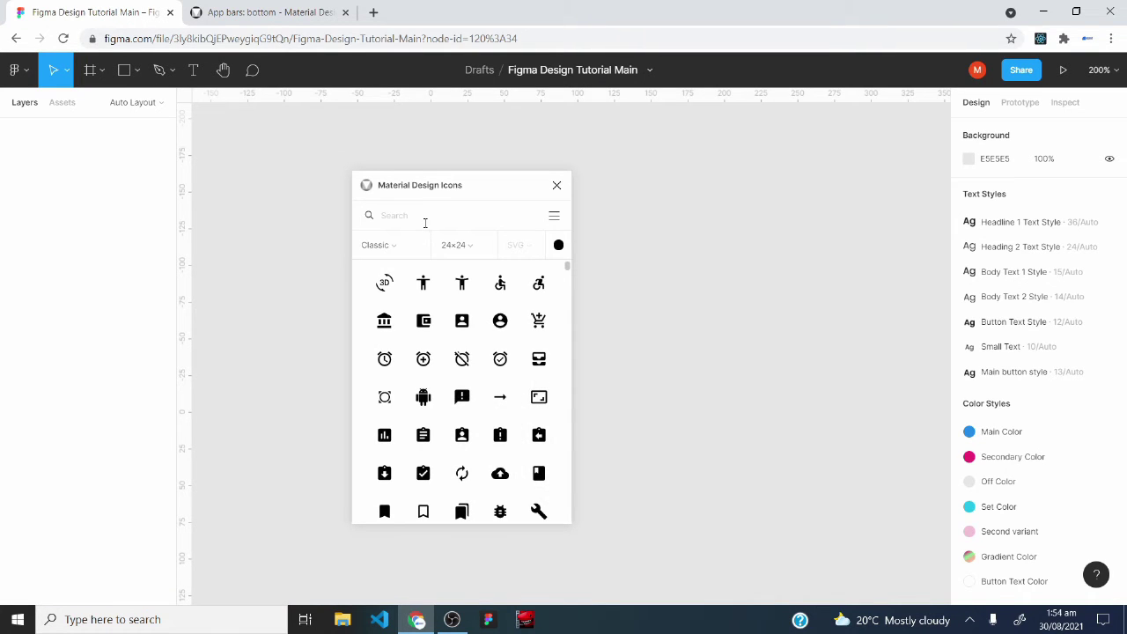
{"action": "left_click", "coordinate": [462, 254]}
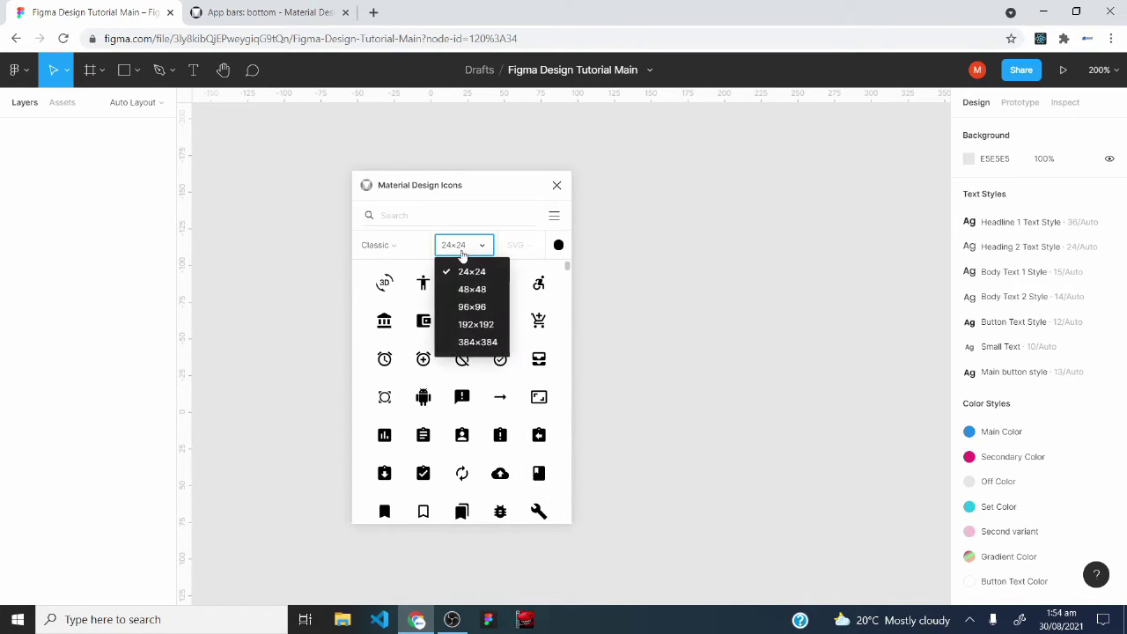
{"action": "left_click", "coordinate": [465, 269]}
{"action": "left_click", "coordinate": [415, 214]}
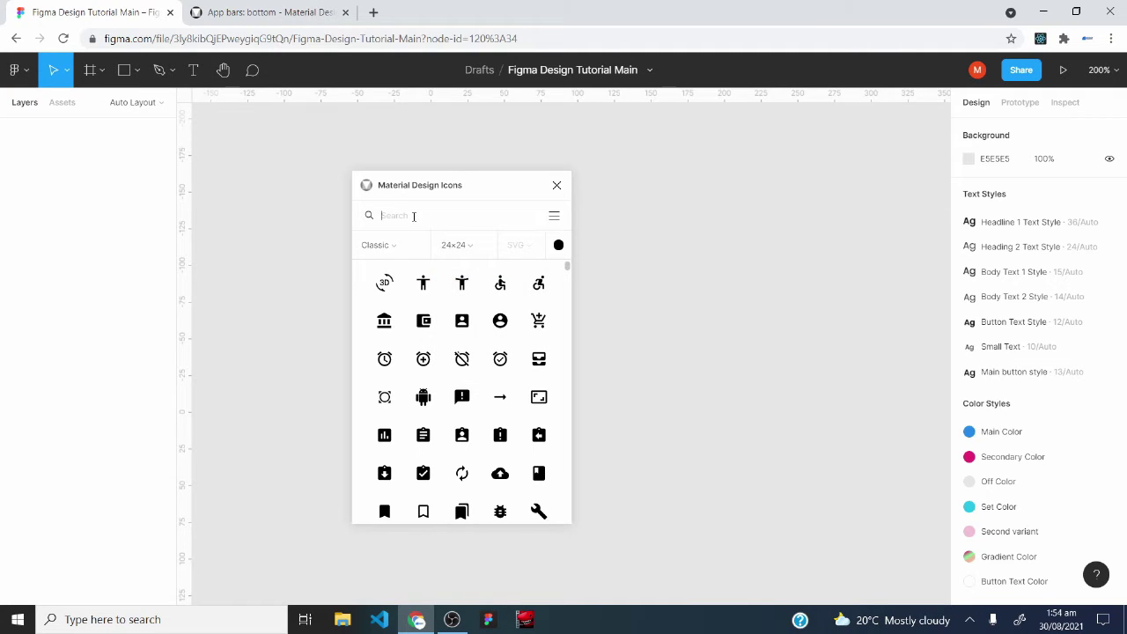
{"action": "type", "text": "menu"}
{"action": "left_click", "coordinate": [424, 282]}
{"action": "left_click", "coordinate": [556, 185]}
Insert the search icon from the Material Design Icons plugin
{"action": "right_click", "coordinate": [552, 180]}
{"action": "mouse_move", "coordinate": [559, 210]}
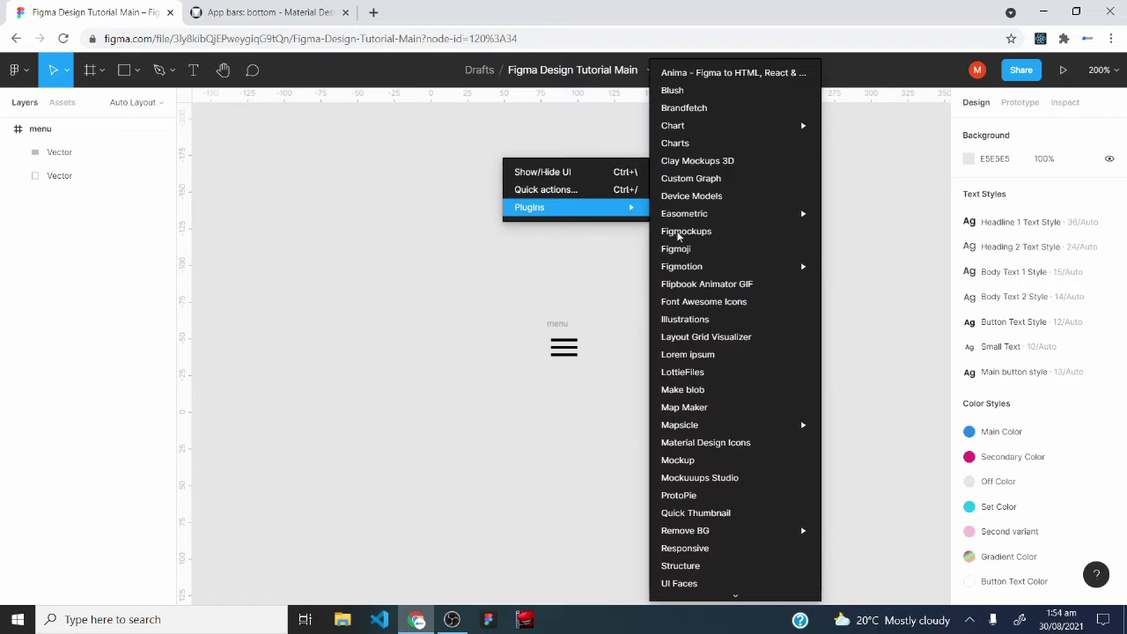
{"action": "left_click", "coordinate": [721, 446]}
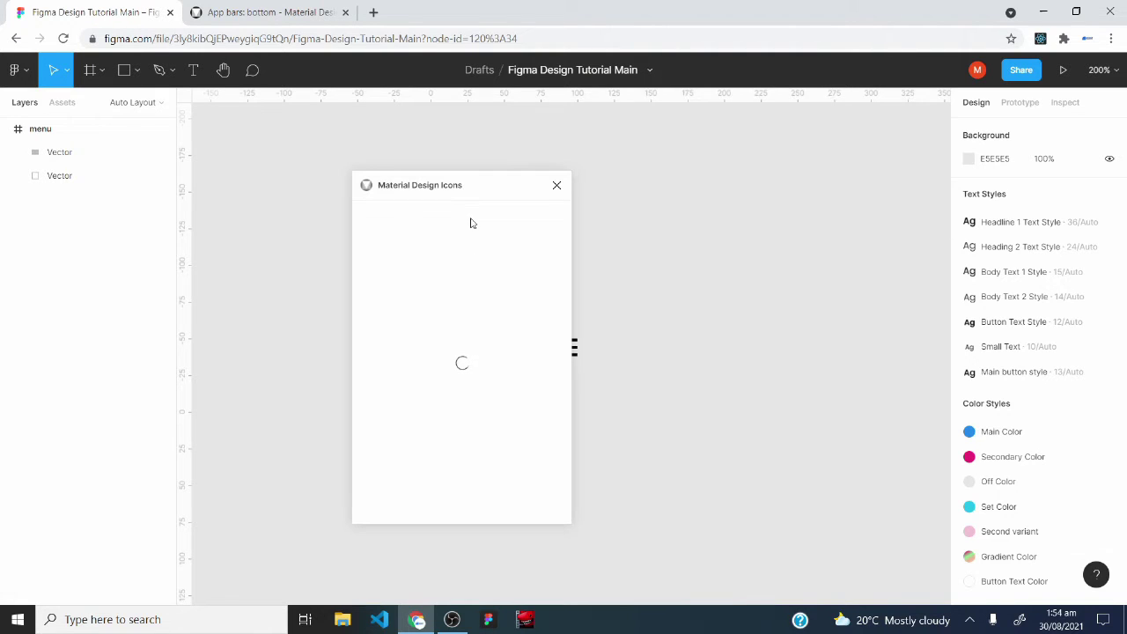
{"action": "left_click", "coordinate": [433, 217]}
{"action": "type", "text": "search"}
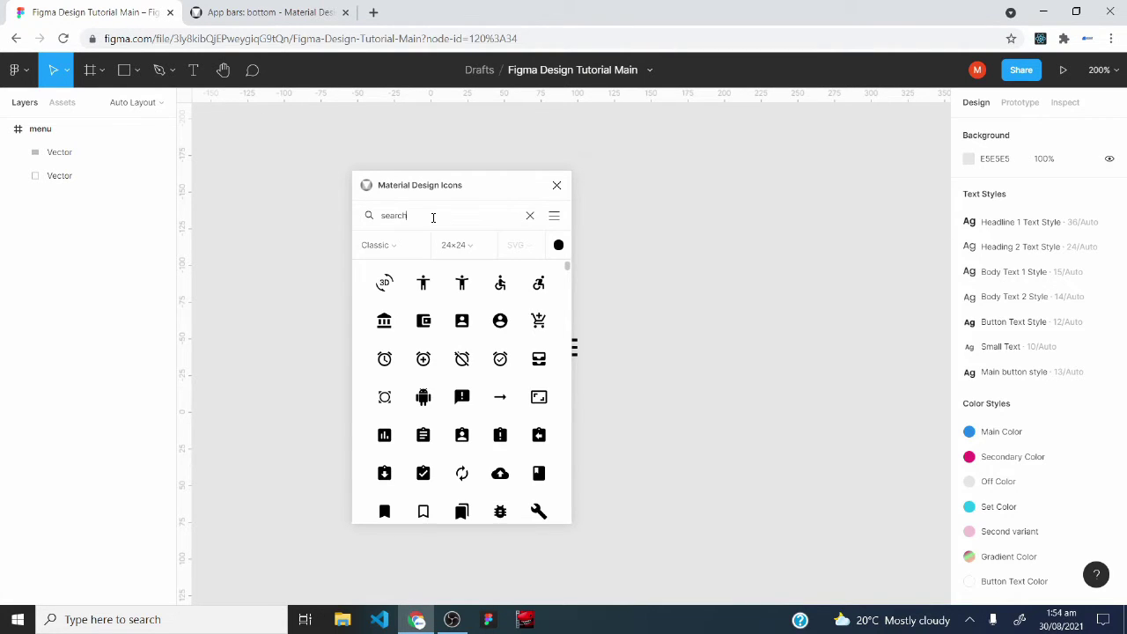
{"action": "left_click", "coordinate": [385, 282]}
{"action": "left_click", "coordinate": [556, 185]}
Insert the three-dot more_vert icon, close the plugin and select the search icon
{"action": "right_click", "coordinate": [437, 180]}
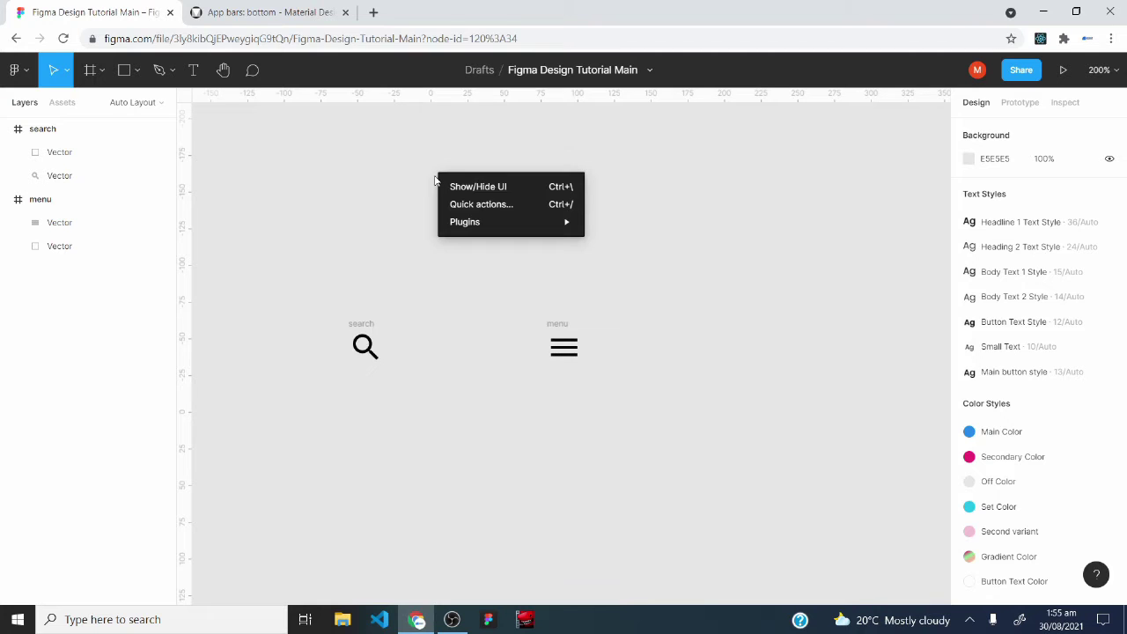
{"action": "key", "text": "ctrl+alt+p"}
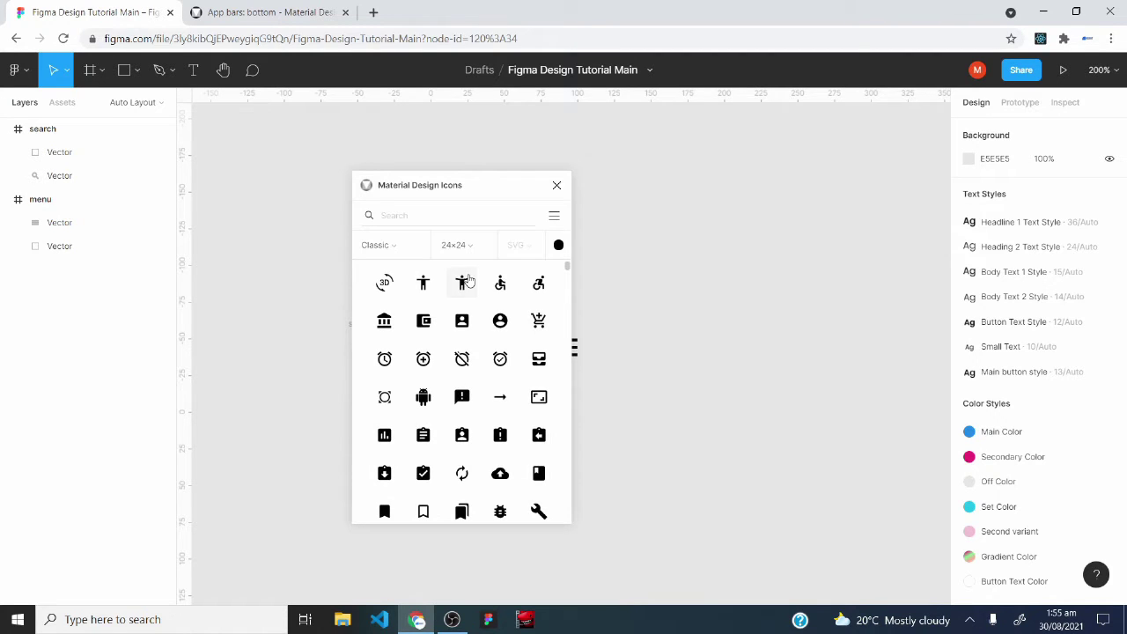
{"action": "scroll", "coordinate": [488, 371], "scroll_direction": "down", "scroll_amount": 10}
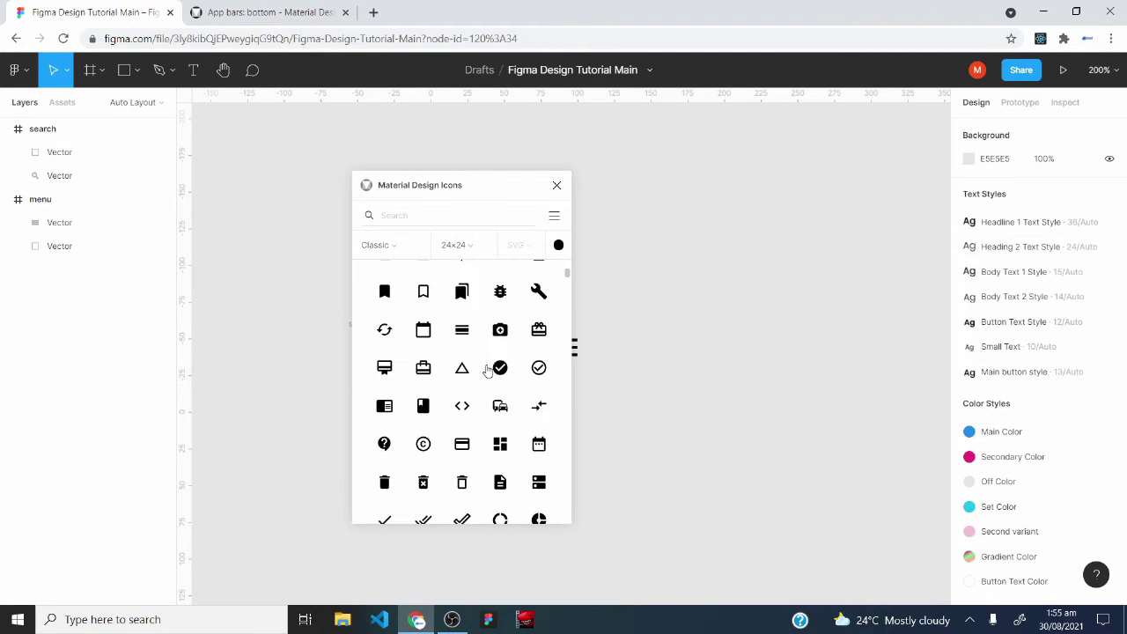
{"action": "scroll", "coordinate": [489, 374], "scroll_direction": "down", "scroll_amount": 10}
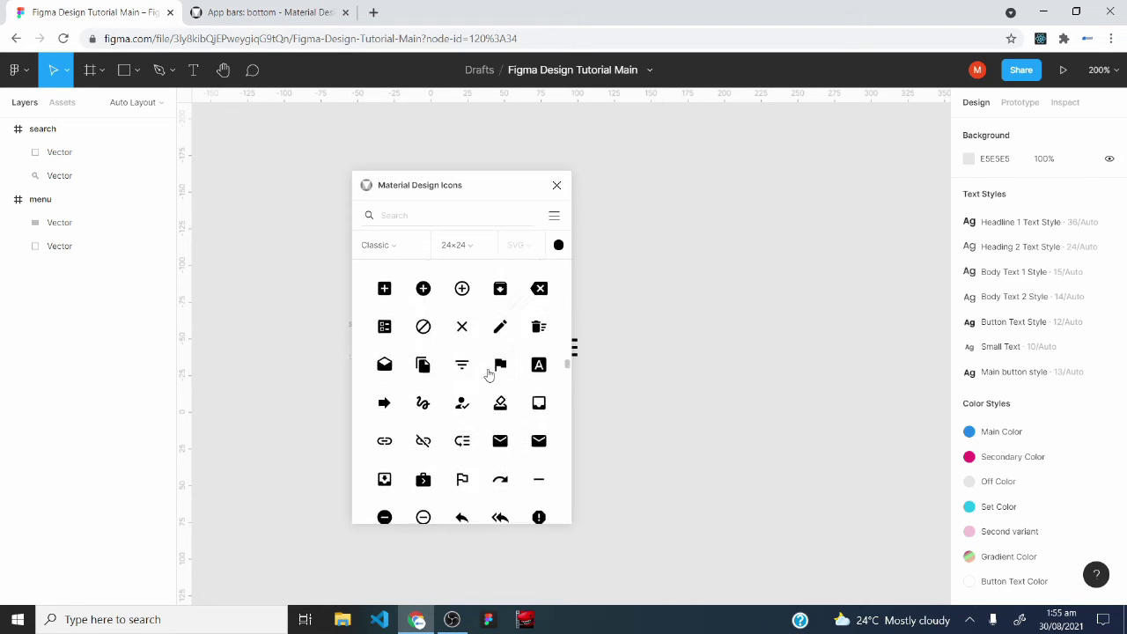
{"action": "left_click", "coordinate": [538, 335]}
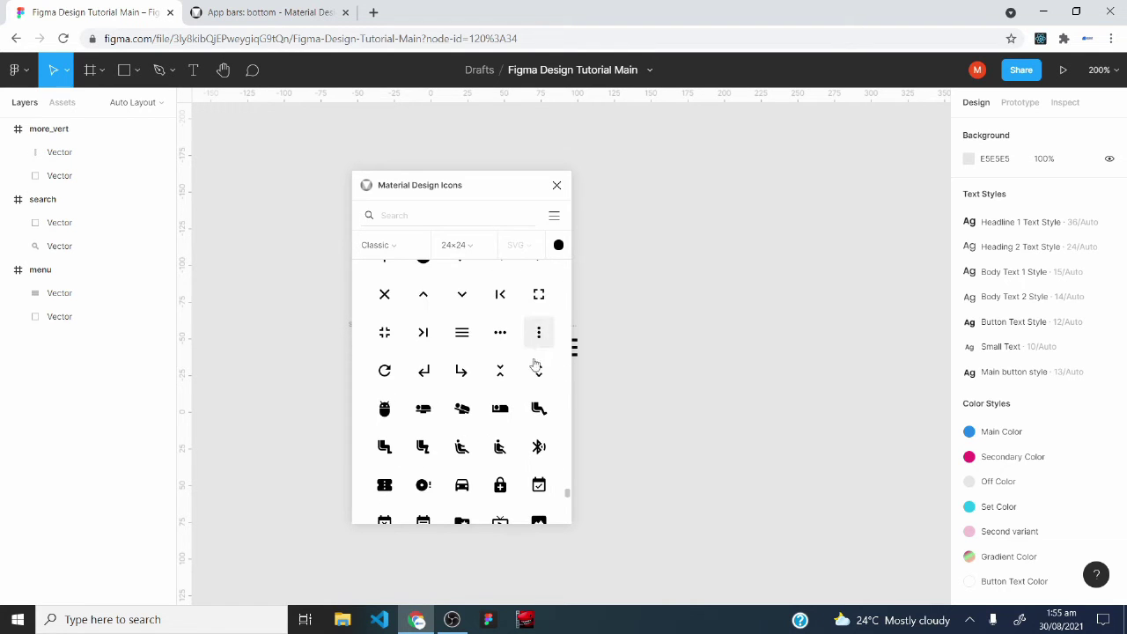
{"action": "left_click", "coordinate": [556, 185]}
{"action": "left_click", "coordinate": [363, 330]}
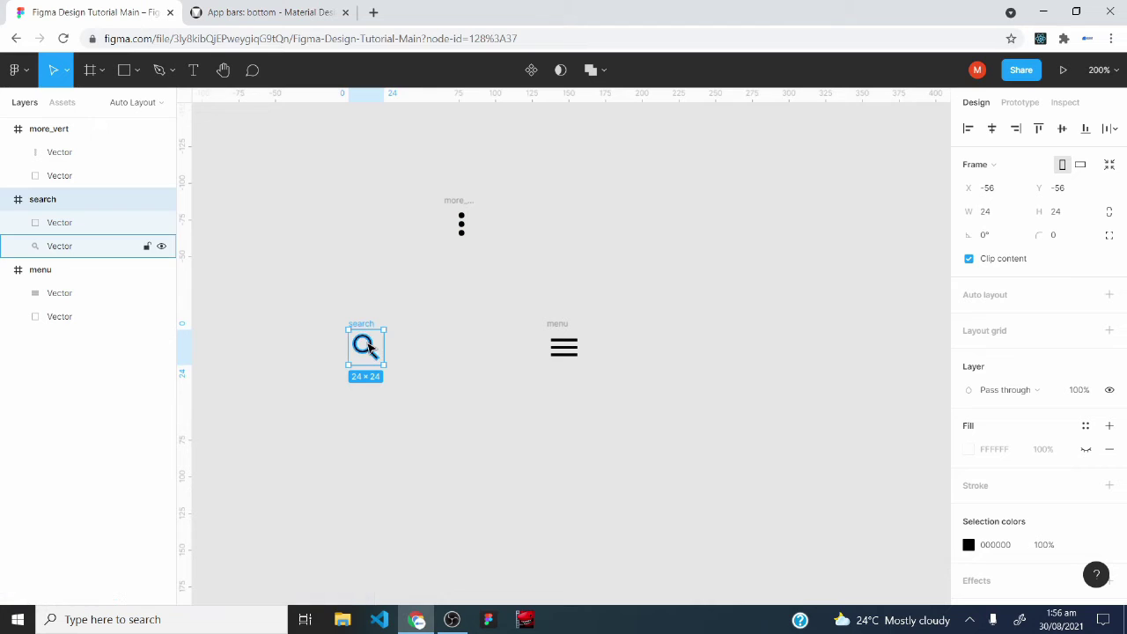
Put the search icon beside more_vert and wrap both in an auto-layout frame named 'Right Sided Icons'
{"action": "left_click_drag", "start_coordinate": [365, 332], "coordinate": [390, 209]}
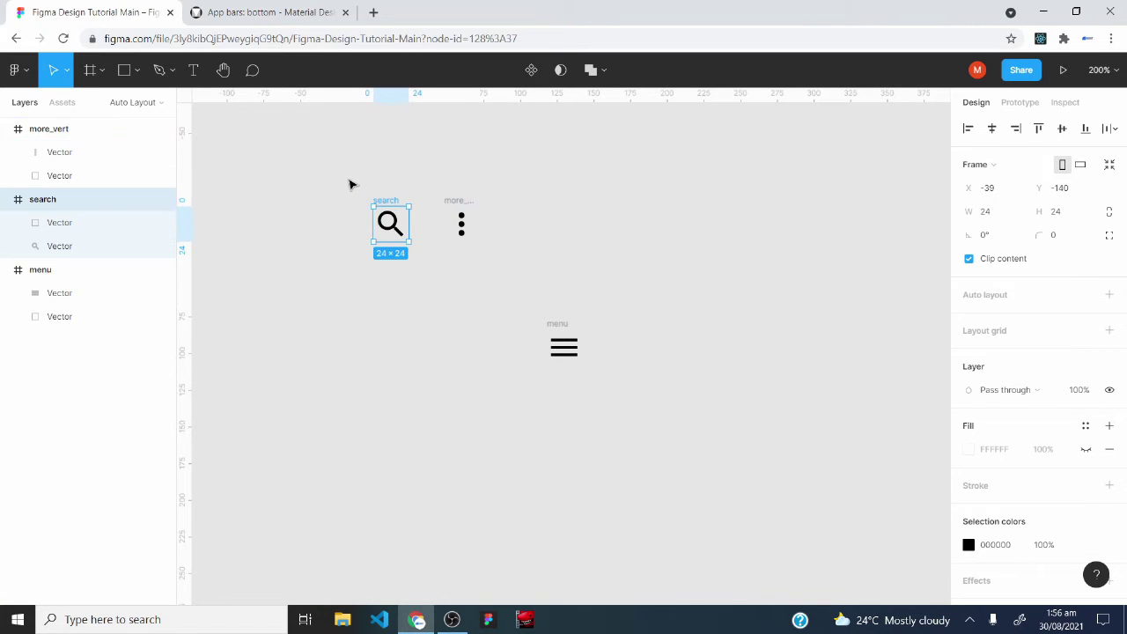
{"action": "left_click_drag", "start_coordinate": [342, 156], "coordinate": [523, 300]}
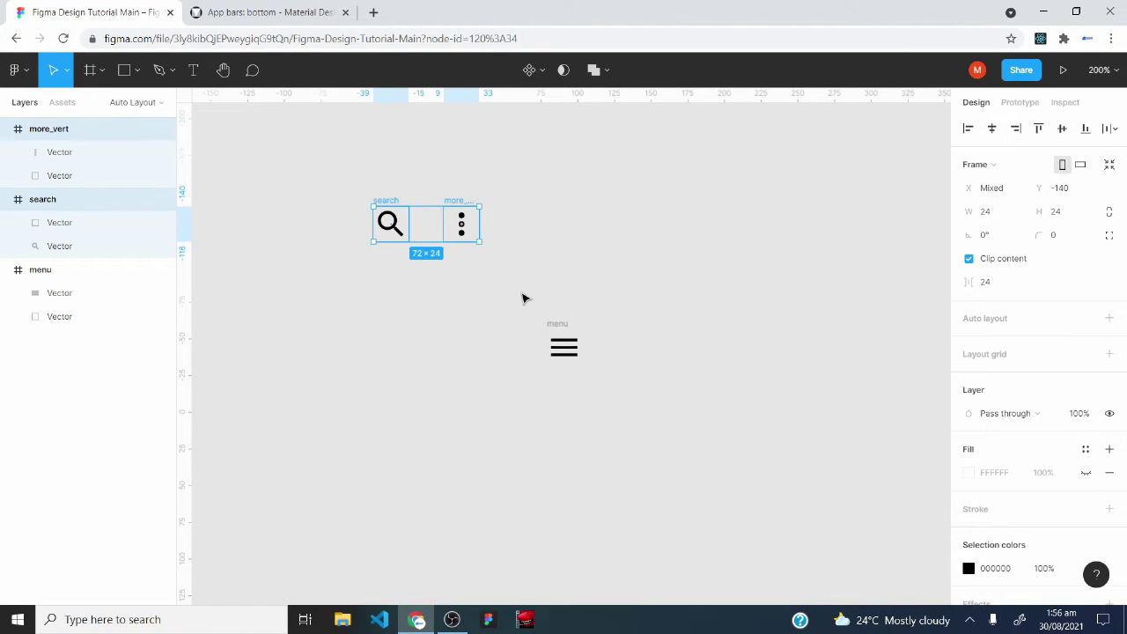
{"action": "key", "text": "shift+a"}
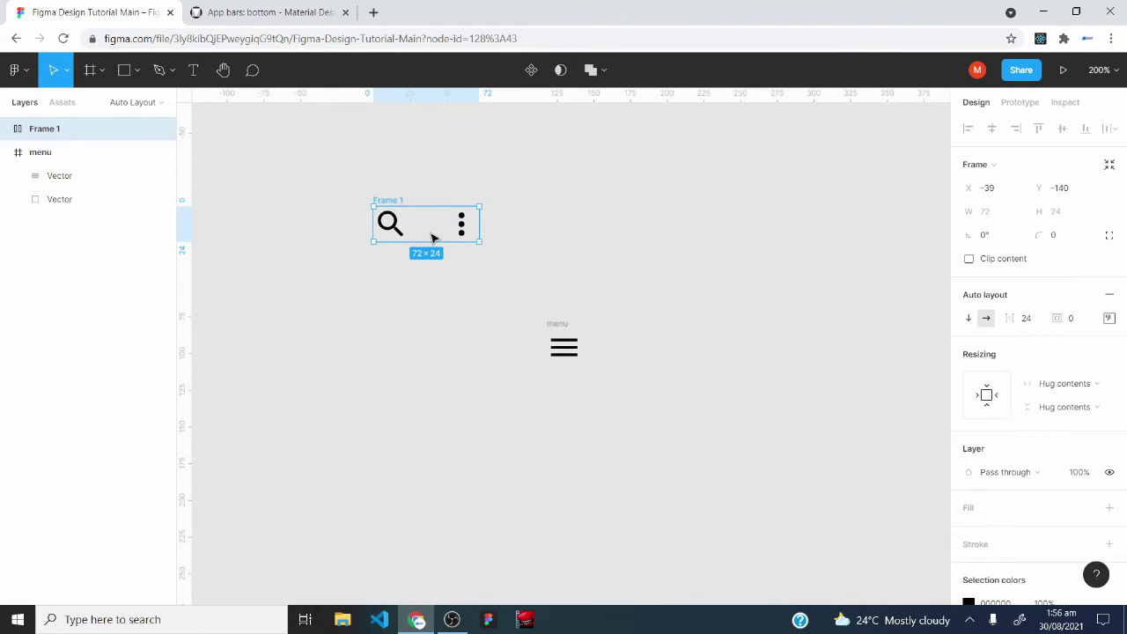
{"action": "right_click", "coordinate": [50, 128]}
{"action": "left_click", "coordinate": [88, 307]}
{"action": "type", "text": "Ro"}
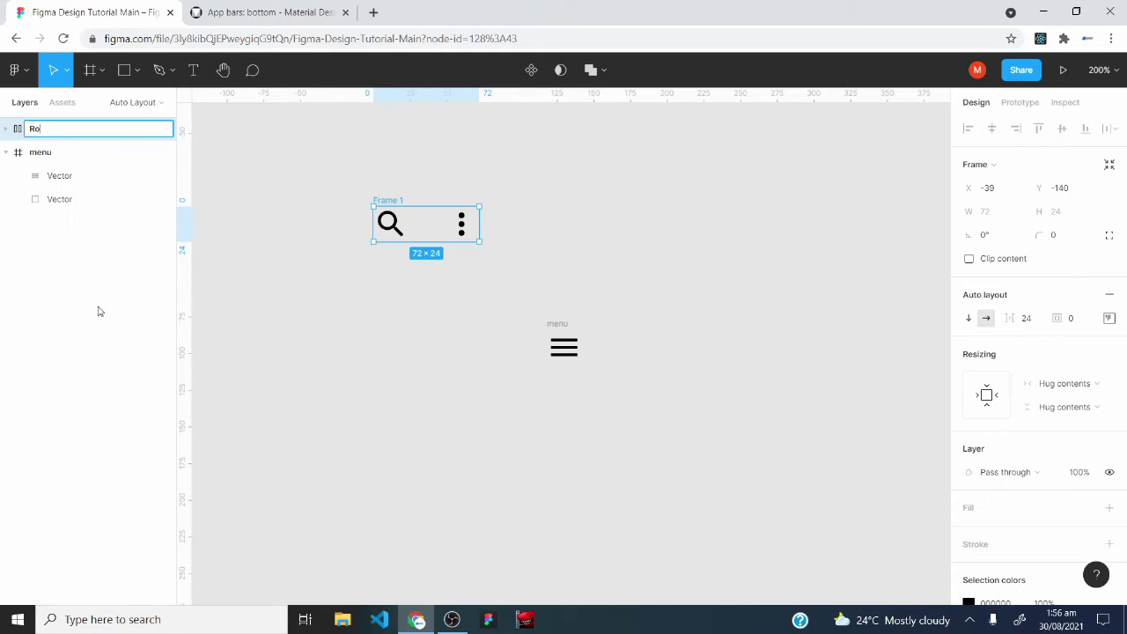
{"action": "type", "text": "ght Sided Icons"}
{"action": "key", "text": "Return"}
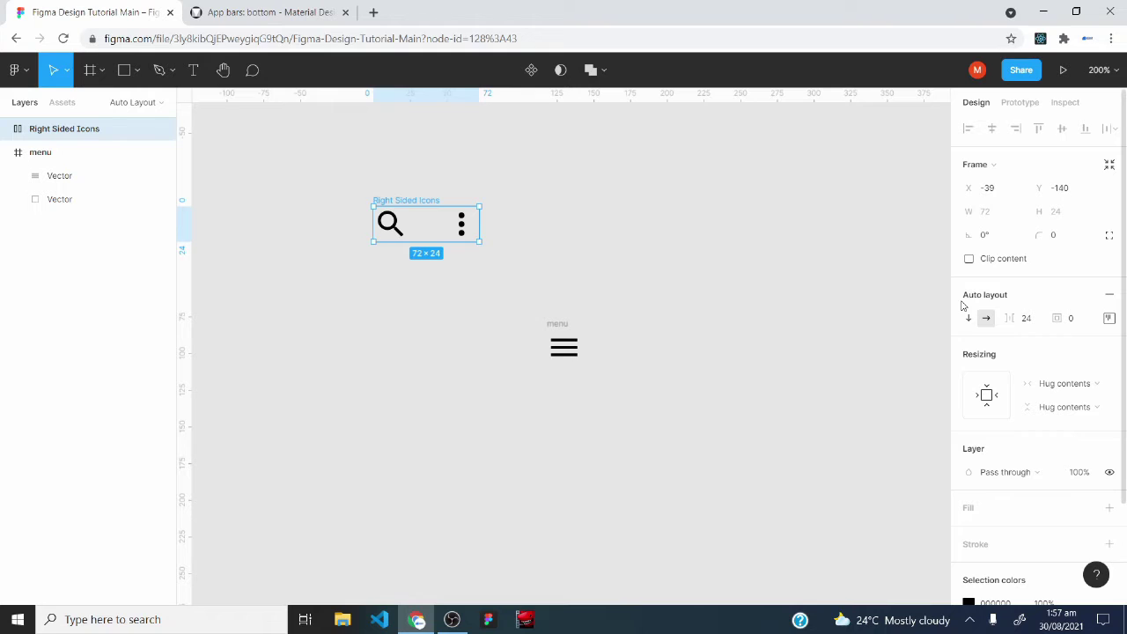
{"action": "left_click", "coordinate": [1073, 319]}
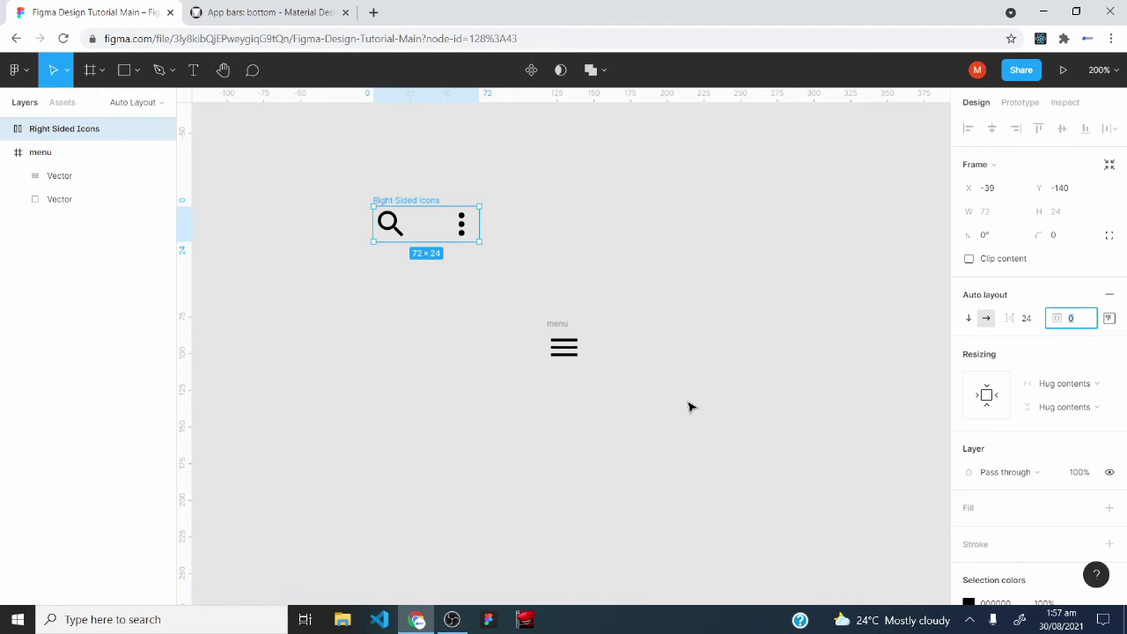
{"action": "left_click", "coordinate": [186, 9]}
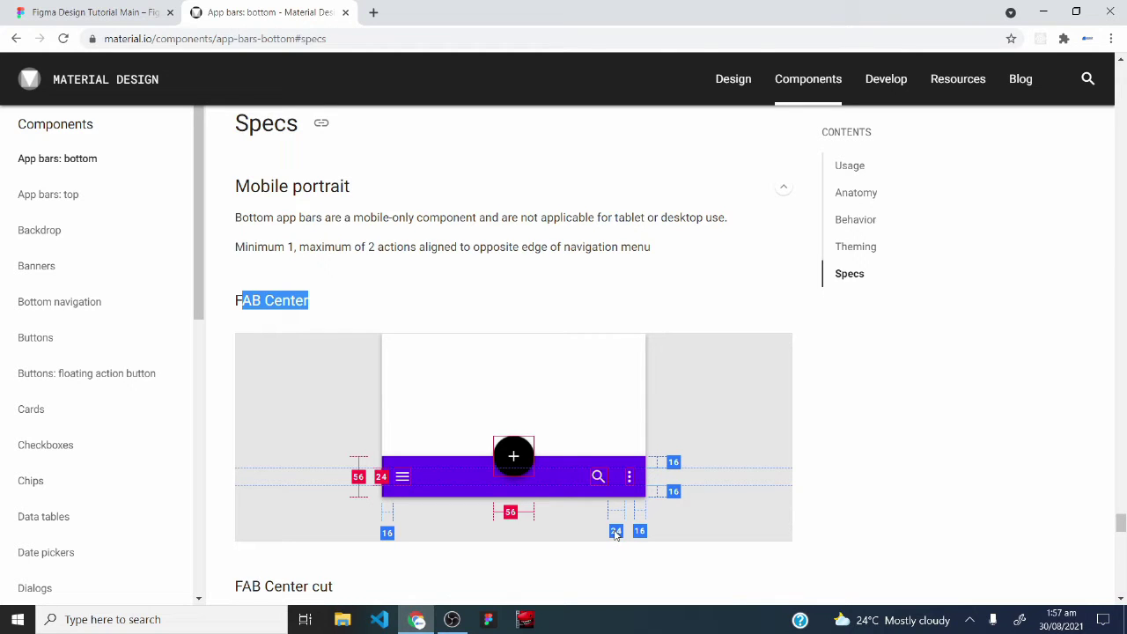
{"action": "key", "text": "ctrl+shift+Tab"}
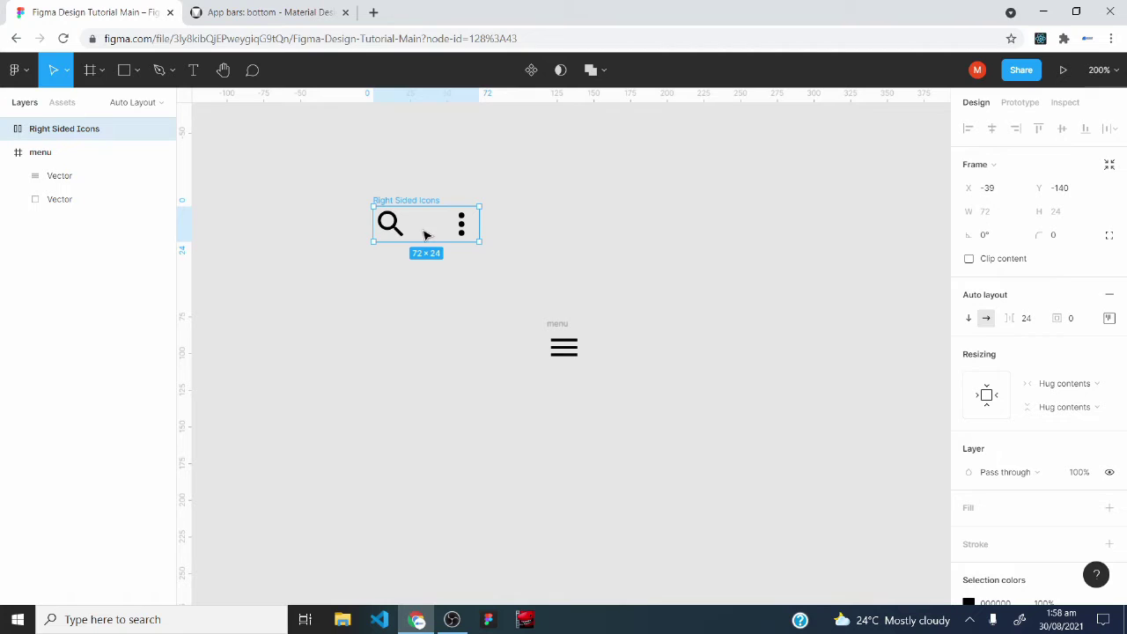
Keep icon spacing at 24, move Right Sided Icons level with the menu icon, select both
{"action": "left_click", "coordinate": [1029, 324]}
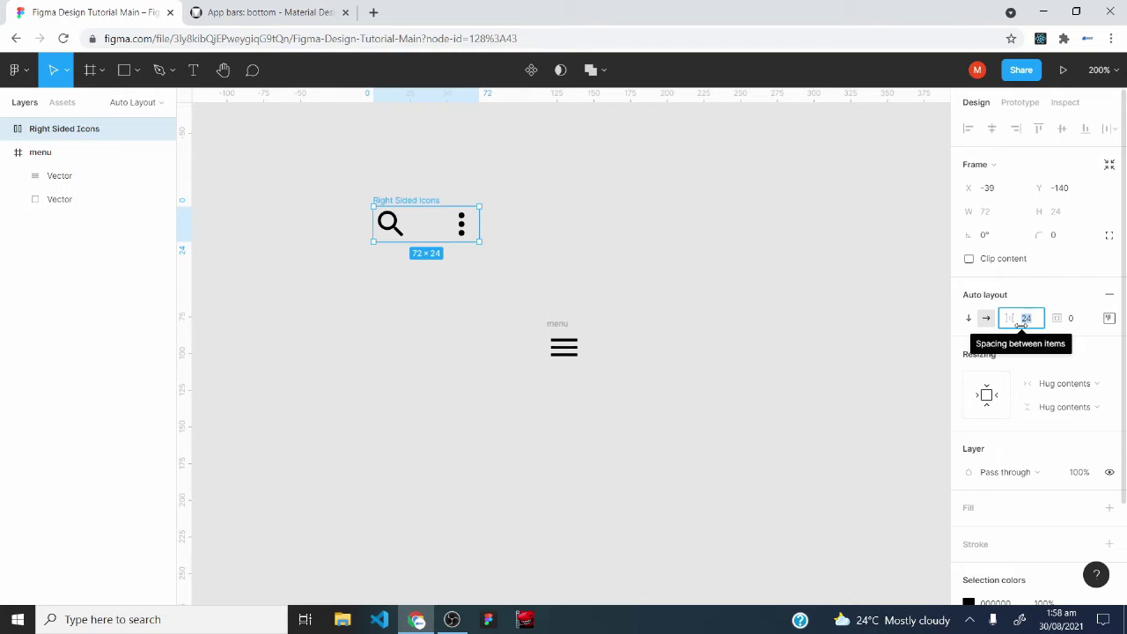
{"action": "key", "text": "Escape"}
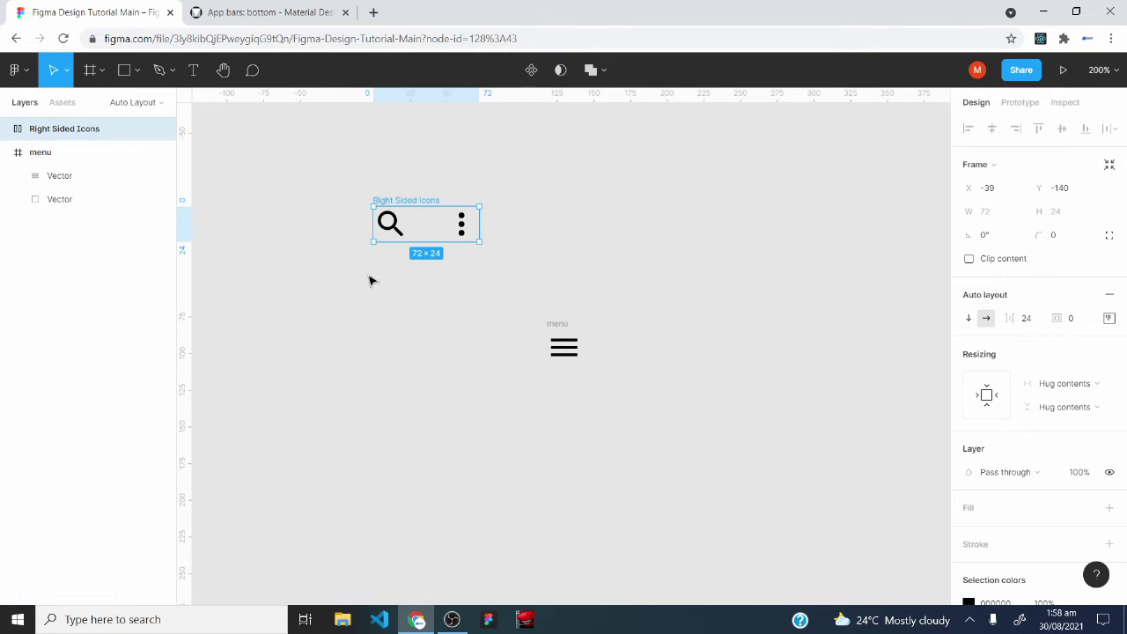
{"action": "left_click_drag", "start_coordinate": [417, 232], "coordinate": [759, 357]}
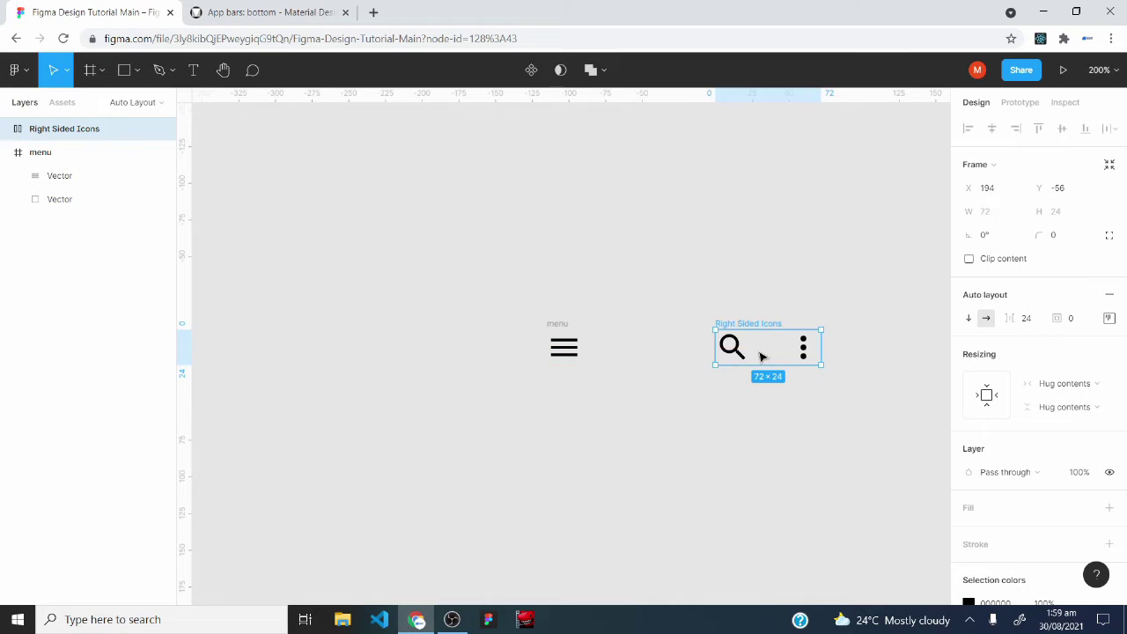
{"action": "left_click", "coordinate": [560, 325]}
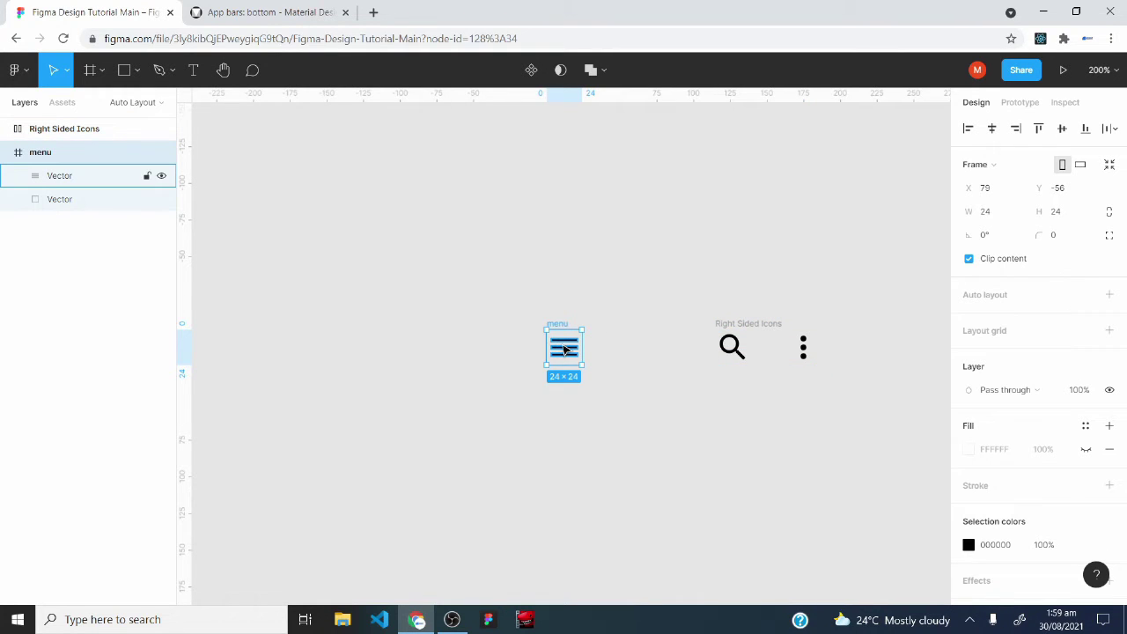
{"action": "left_click_drag", "start_coordinate": [510, 268], "coordinate": [886, 414]}
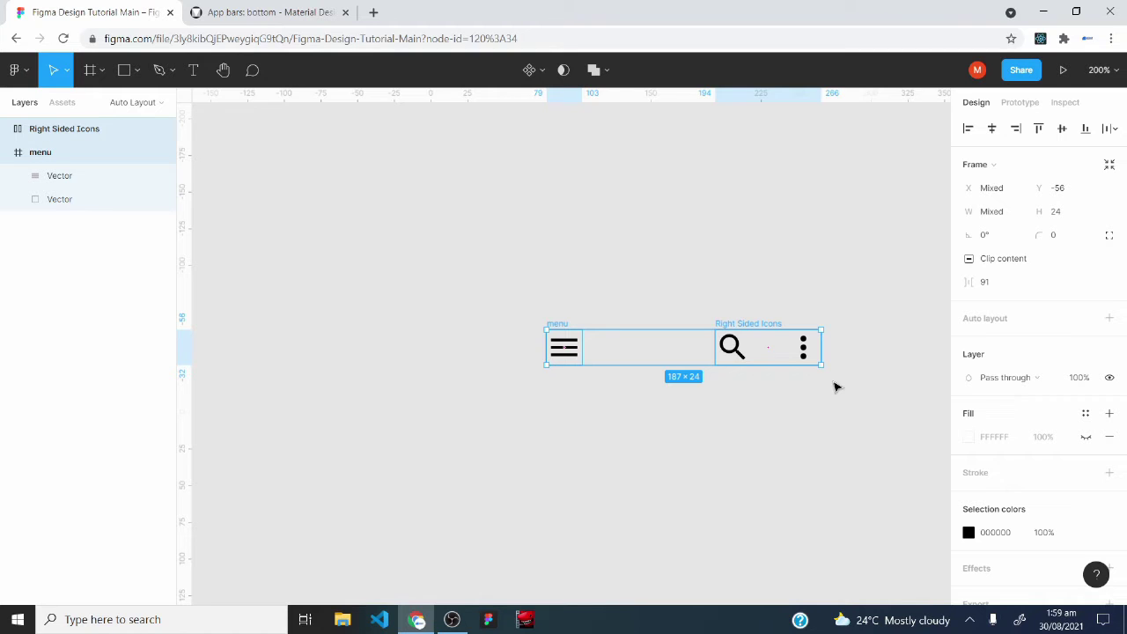
Wrap the menu icon and Right Sided Icons in an auto-layout frame named 'Bottom App bar'
{"action": "key", "text": "shift+a"}
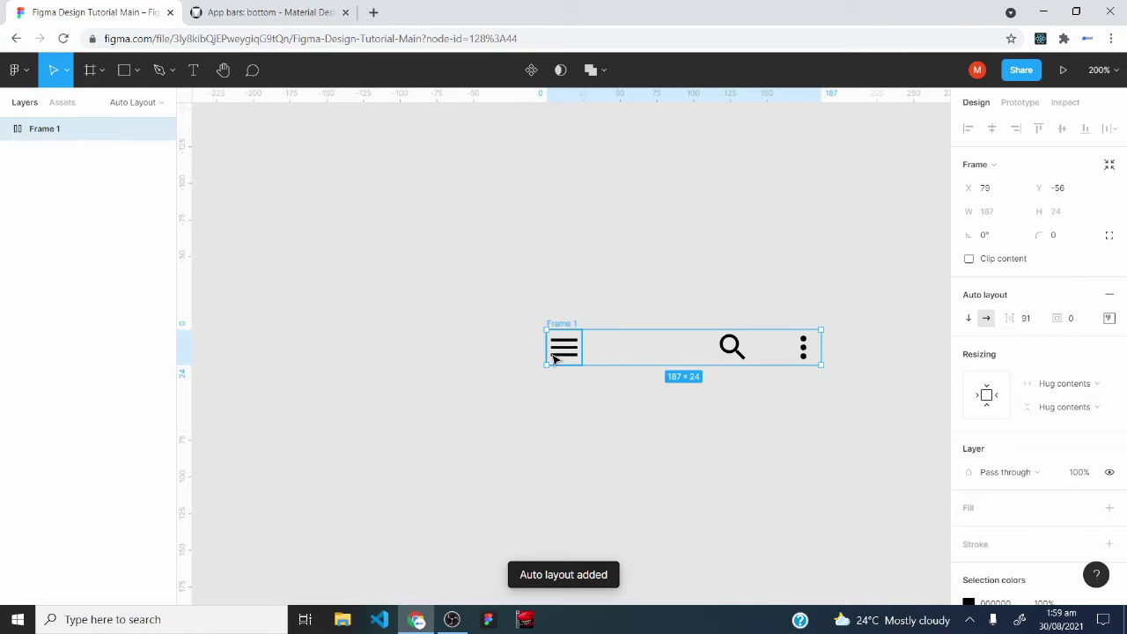
{"action": "left_click_drag", "start_coordinate": [619, 365], "coordinate": [480, 342]}
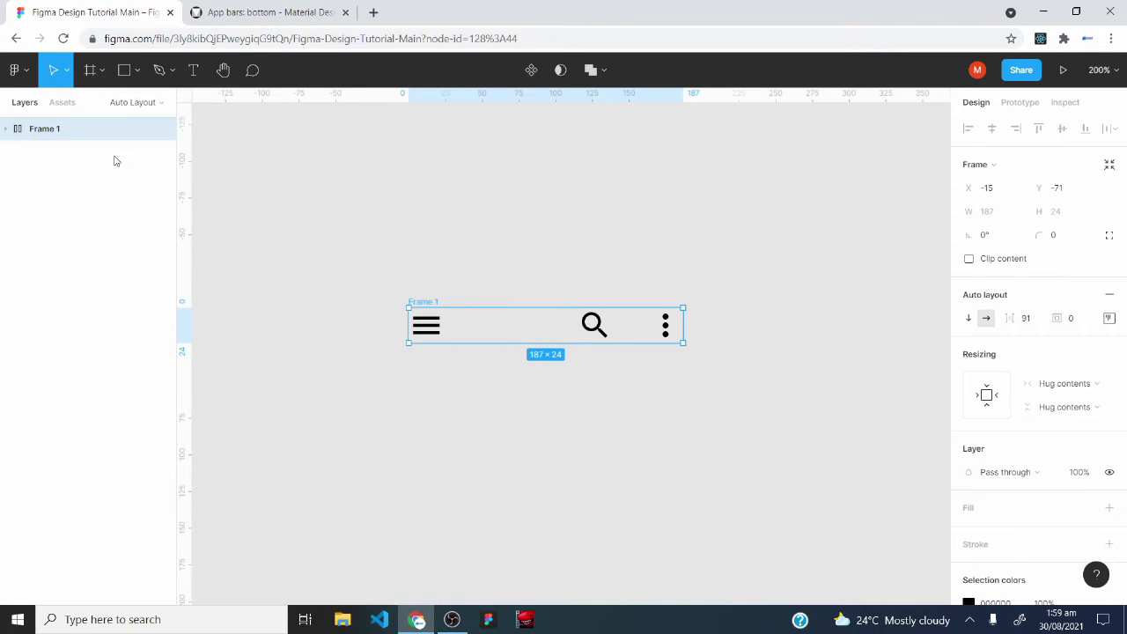
{"action": "right_click", "coordinate": [54, 128]}
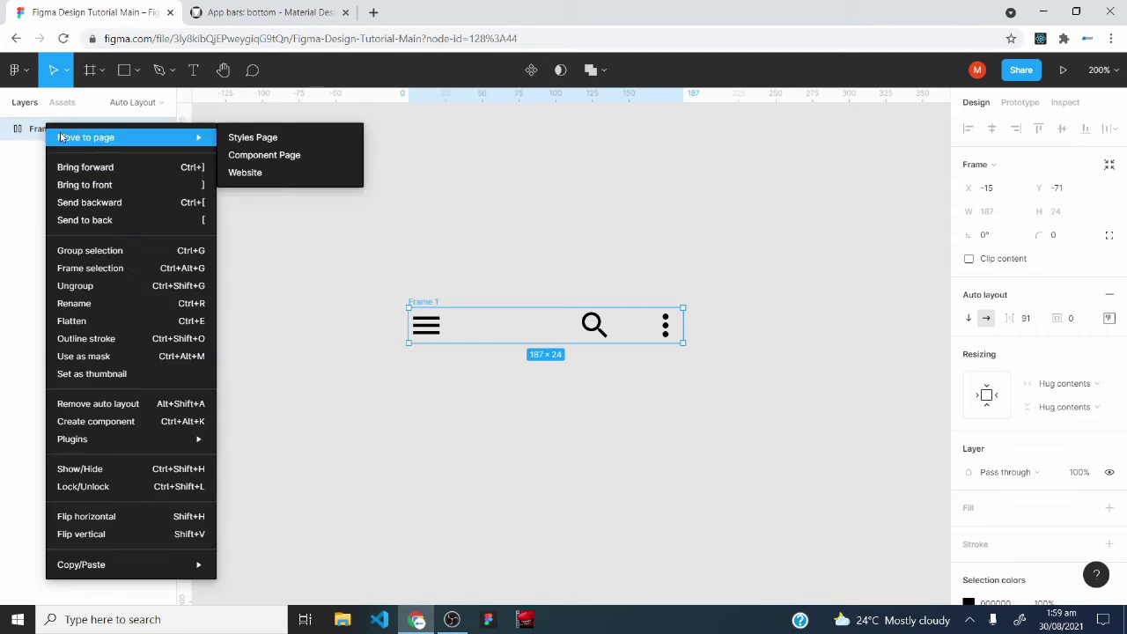
{"action": "left_click", "coordinate": [82, 306]}
{"action": "type", "text": "Bottom "}
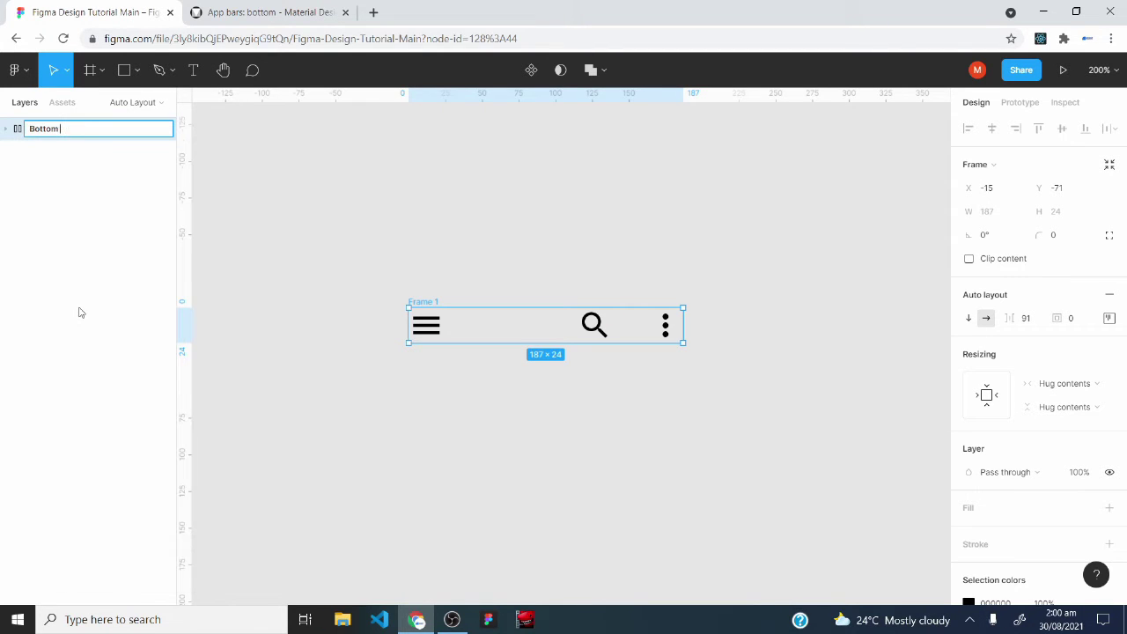
{"action": "type", "text": "App bar"}
{"action": "key", "text": "Return"}
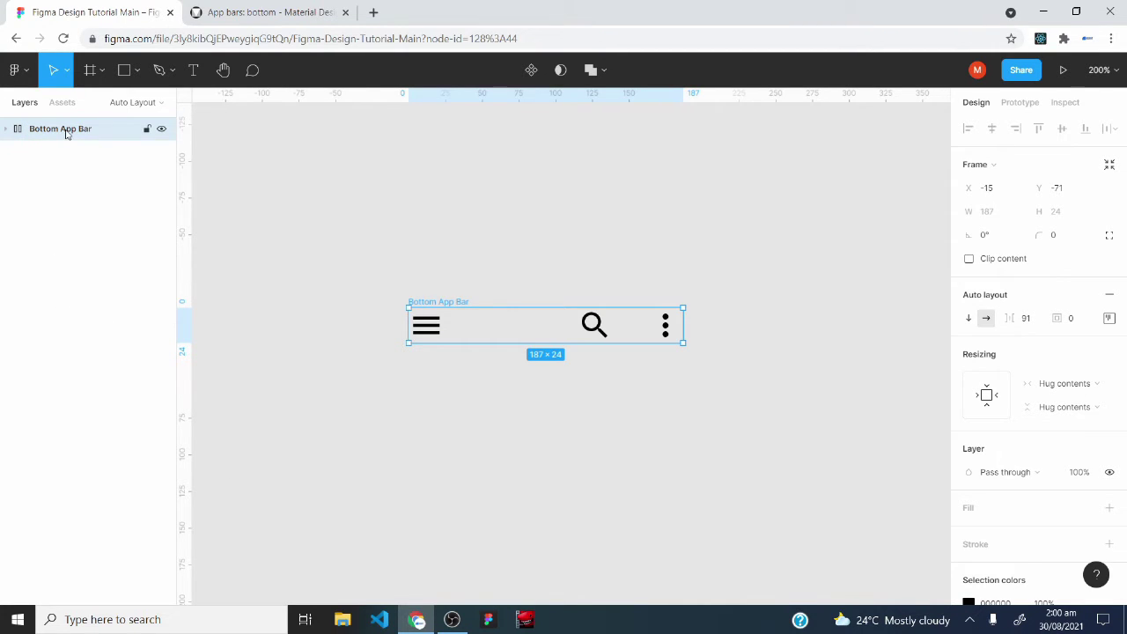
{"action": "scroll", "coordinate": [986, 493], "scroll_direction": "down", "scroll_amount": 2}
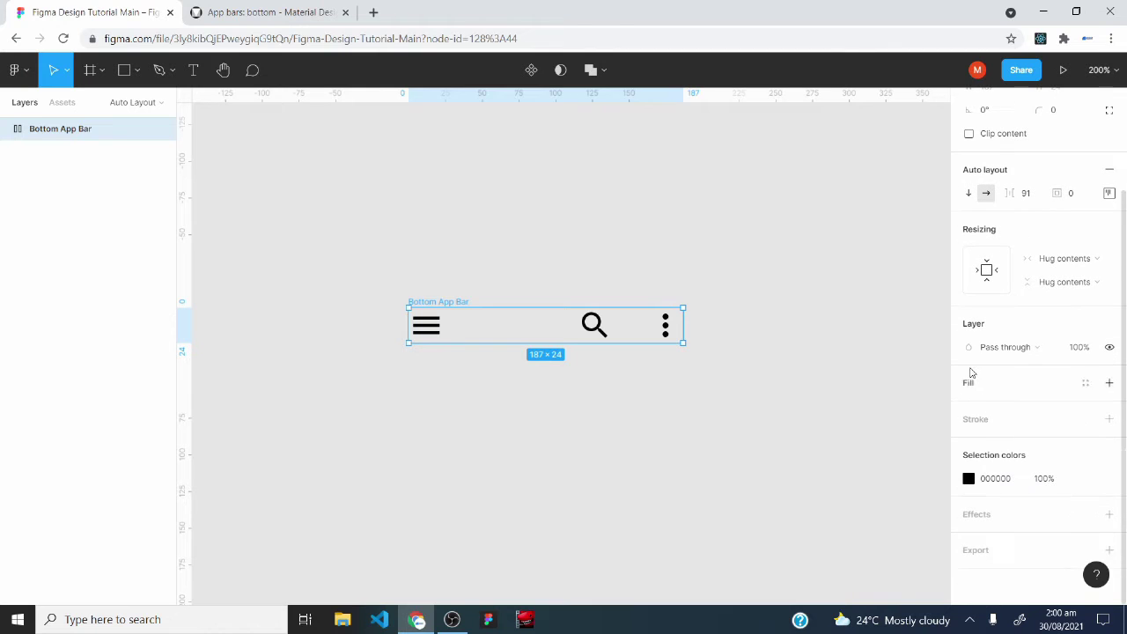
Add a white FFFFFF fill to the Bottom App Bar and undo a trial width change
{"action": "left_click", "coordinate": [993, 393]}
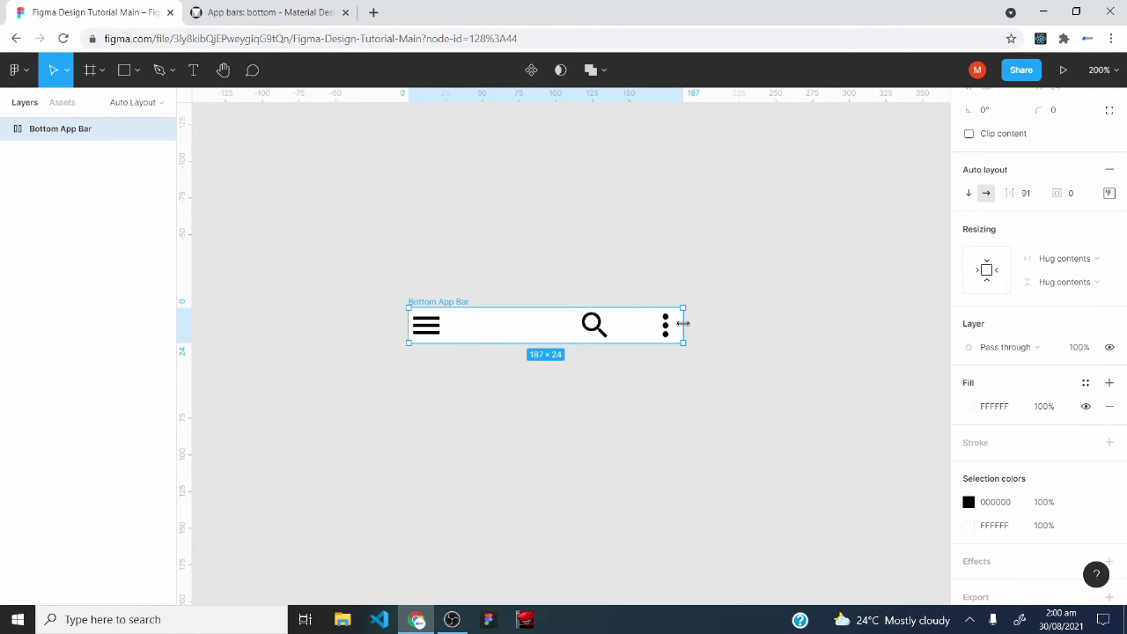
{"action": "left_click_drag", "start_coordinate": [682, 323], "coordinate": [761, 317]}
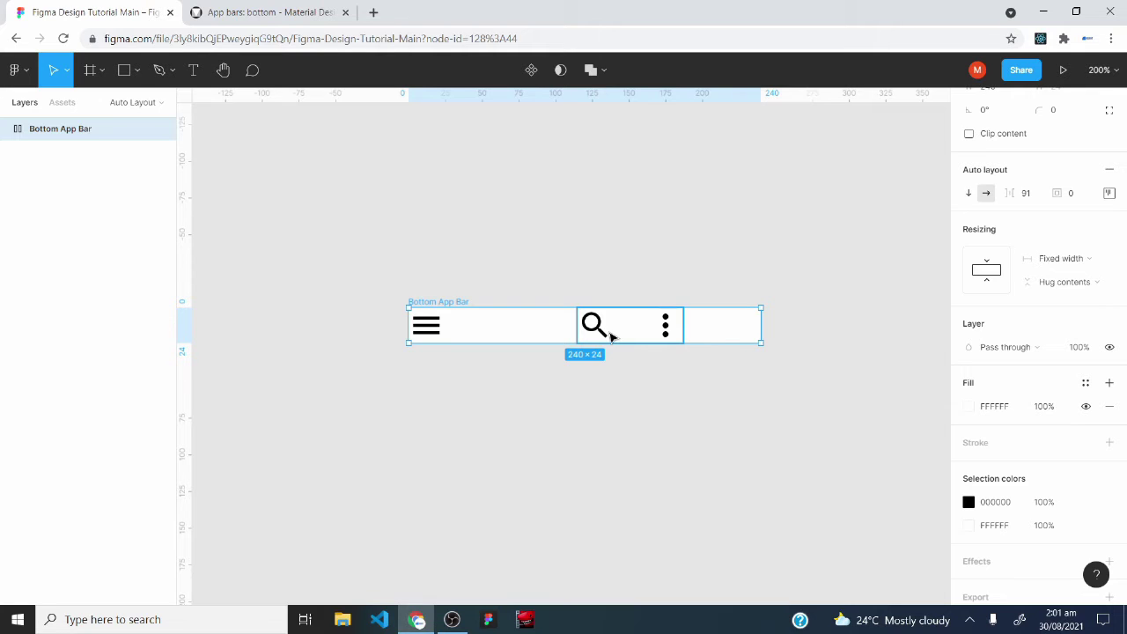
{"action": "key", "text": "ctrl+alt+shift+r"}
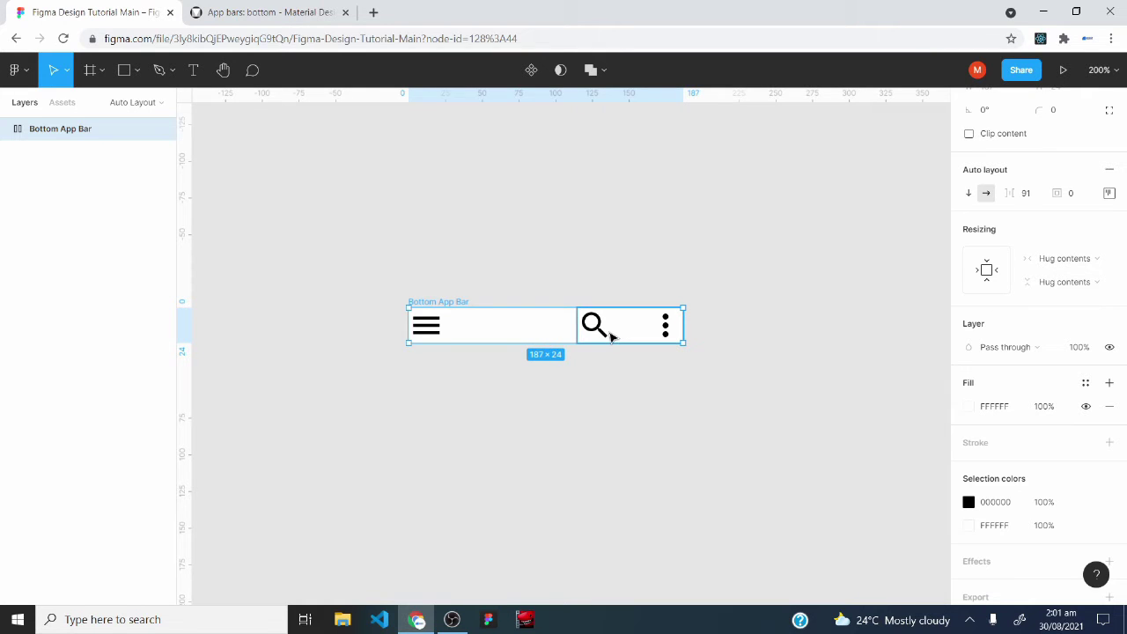
Make Right Sided Icons fill the bar's width with right-centre alignment, then select Bottom App Bar
{"action": "left_click", "coordinate": [6, 130]}
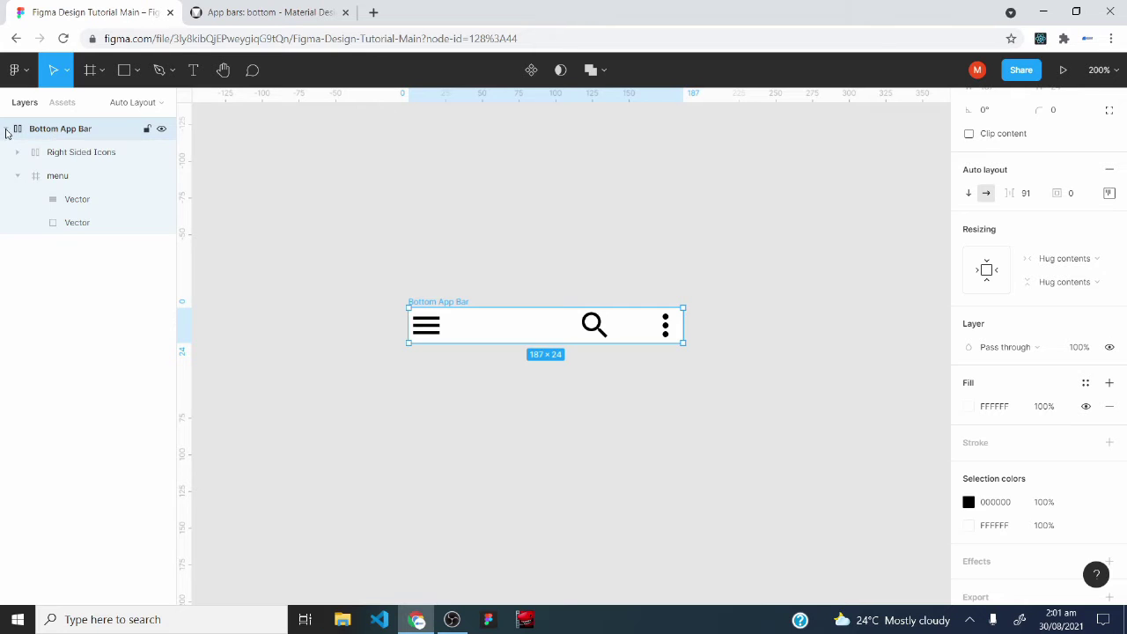
{"action": "left_click", "coordinate": [68, 154]}
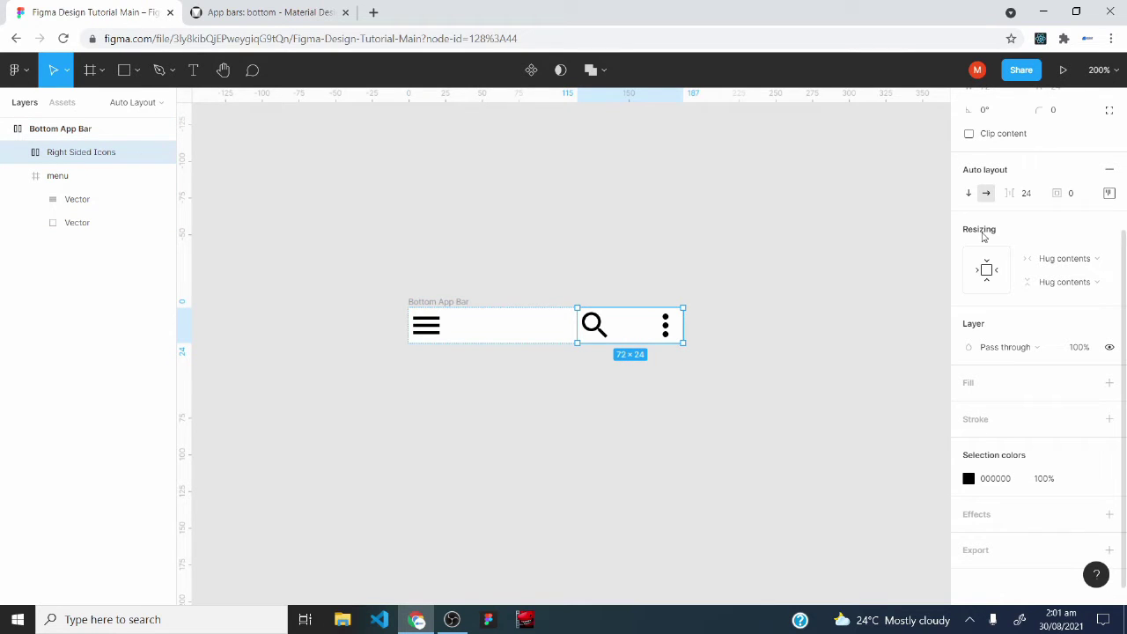
{"action": "left_click", "coordinate": [1062, 263]}
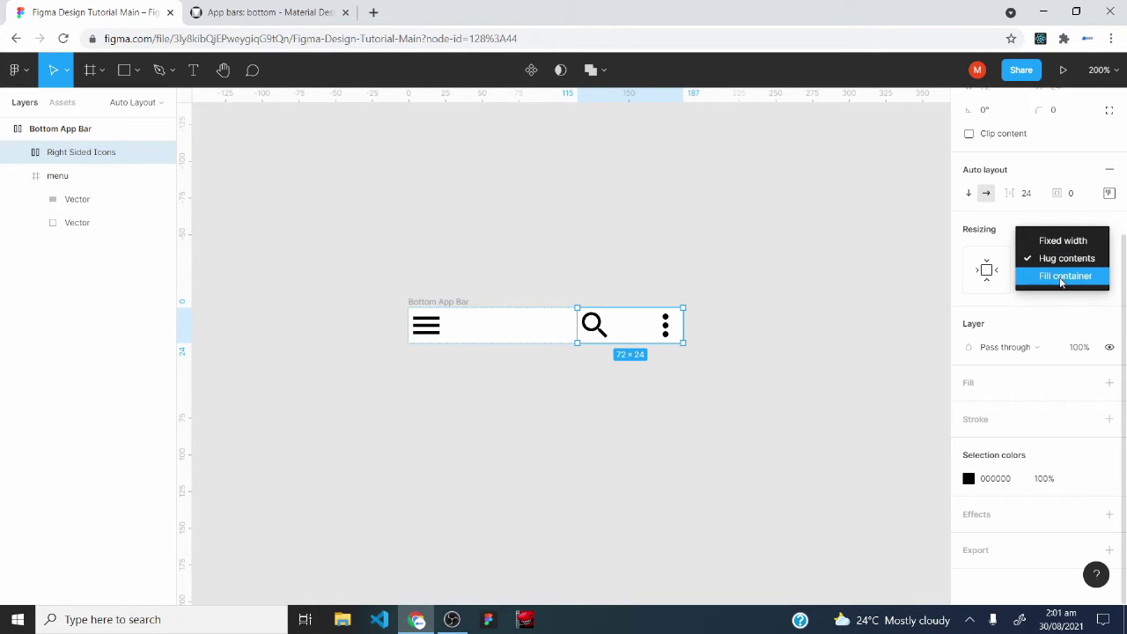
{"action": "left_click", "coordinate": [1061, 278]}
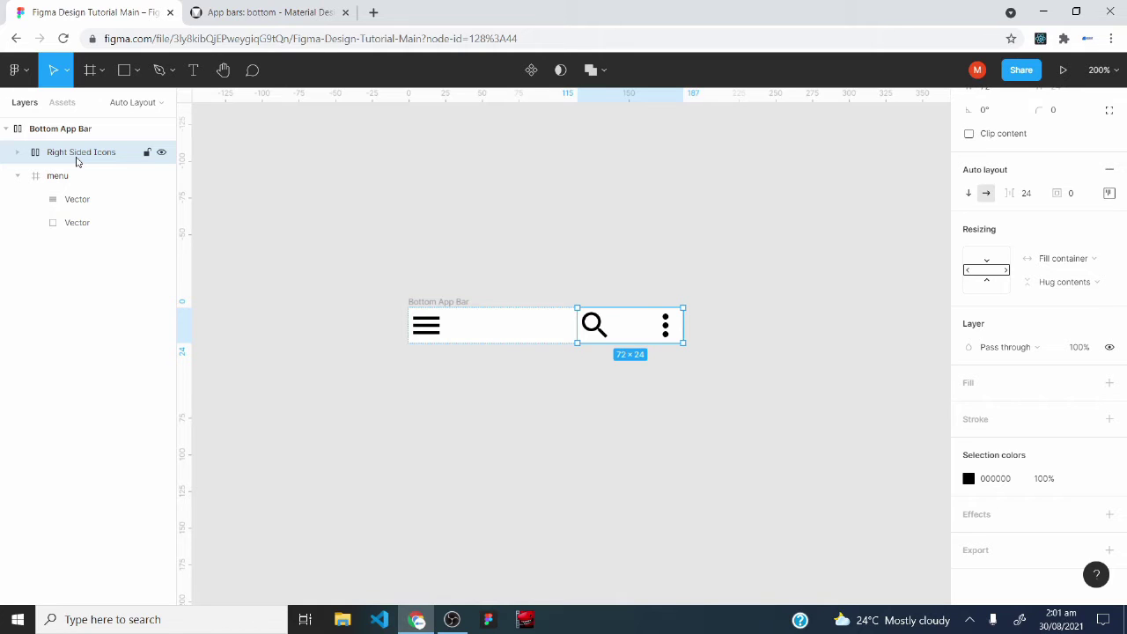
{"action": "left_click", "coordinate": [1109, 193]}
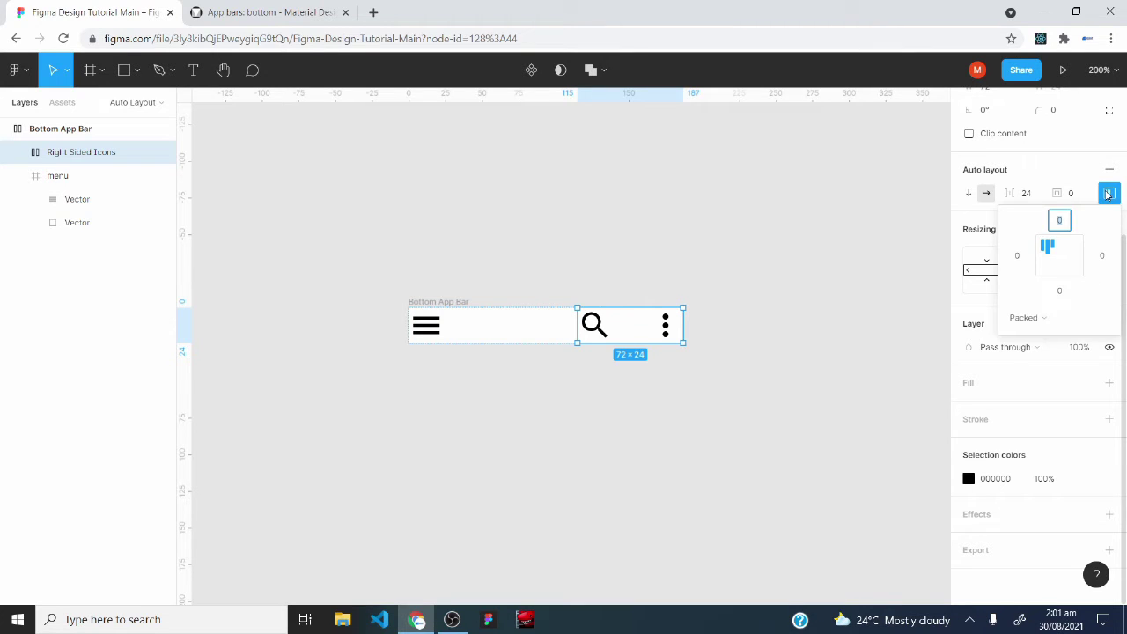
{"action": "left_click", "coordinate": [1072, 261]}
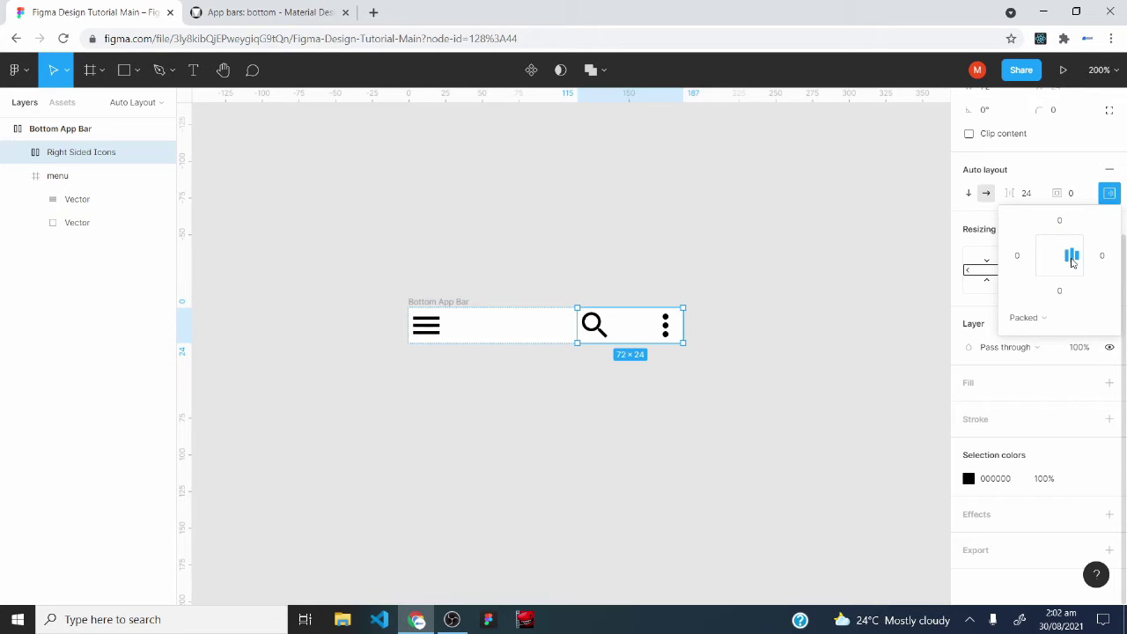
{"action": "left_click", "coordinate": [734, 311]}
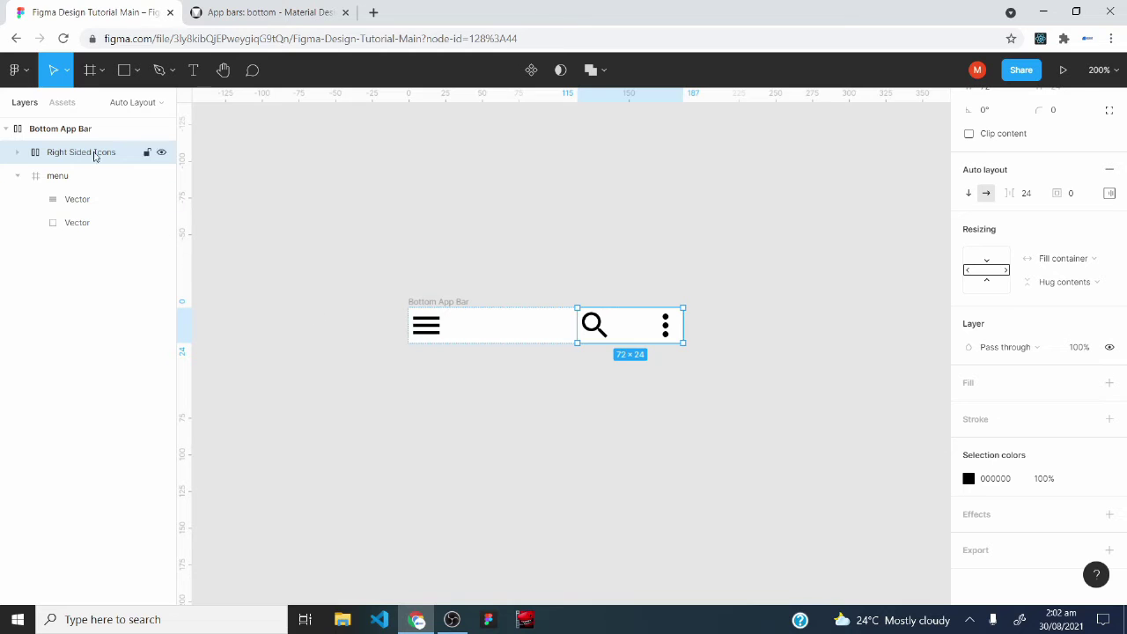
{"action": "left_click", "coordinate": [61, 135]}
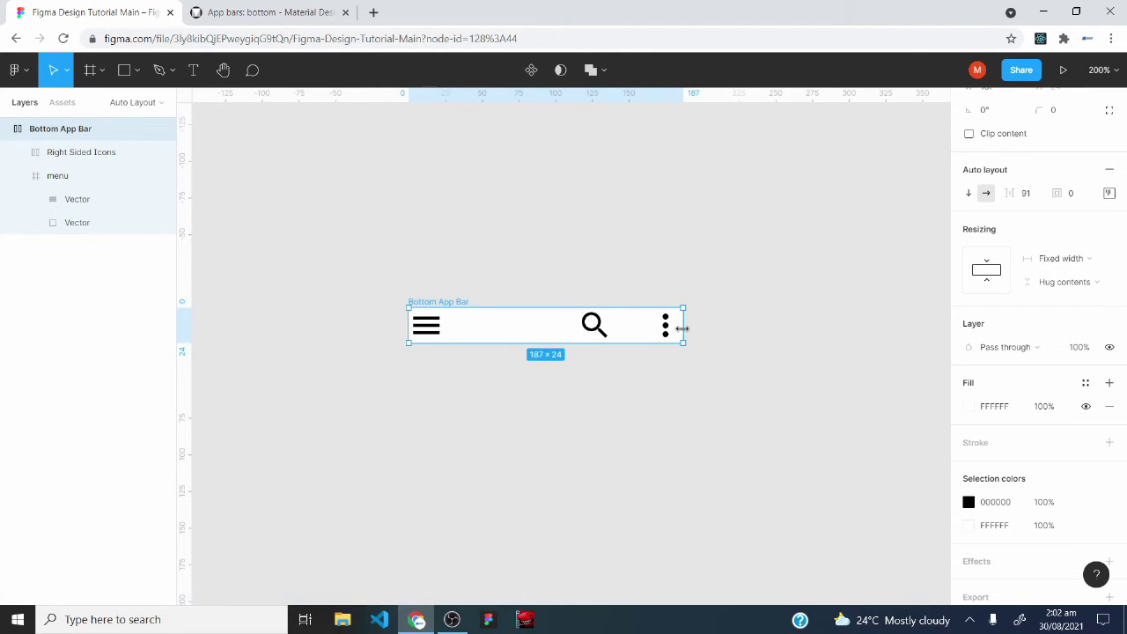
Widen the Bottom App Bar to 219×24 while checking the Material Design bottom app bar specs
{"action": "left_click_drag", "start_coordinate": [683, 328], "coordinate": [729, 334]}
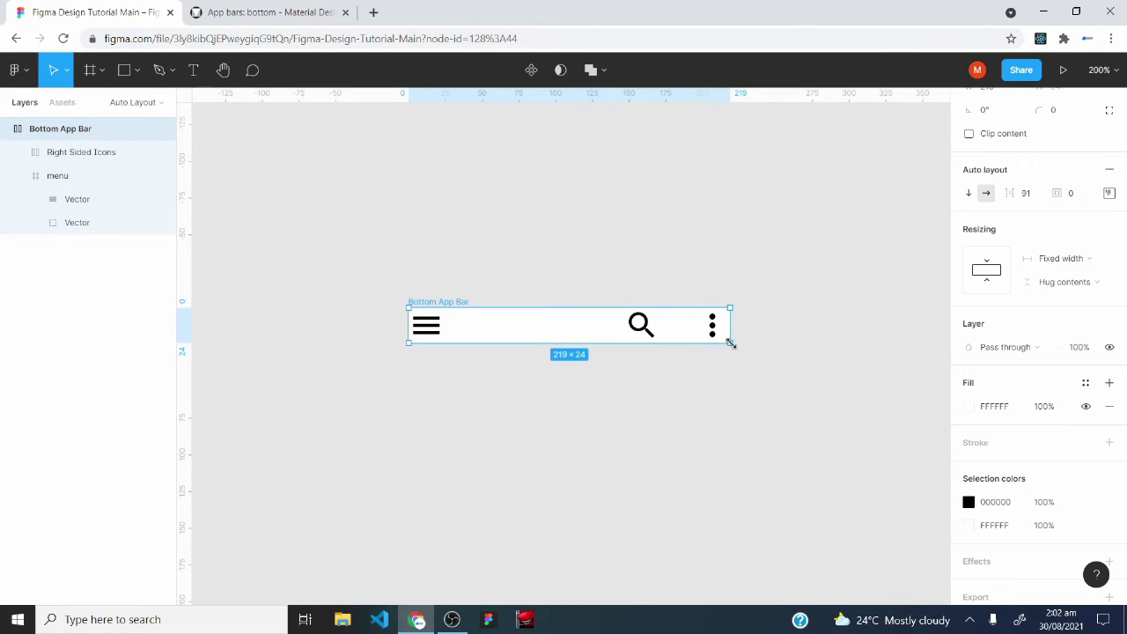
{"action": "left_click", "coordinate": [272, 6]}
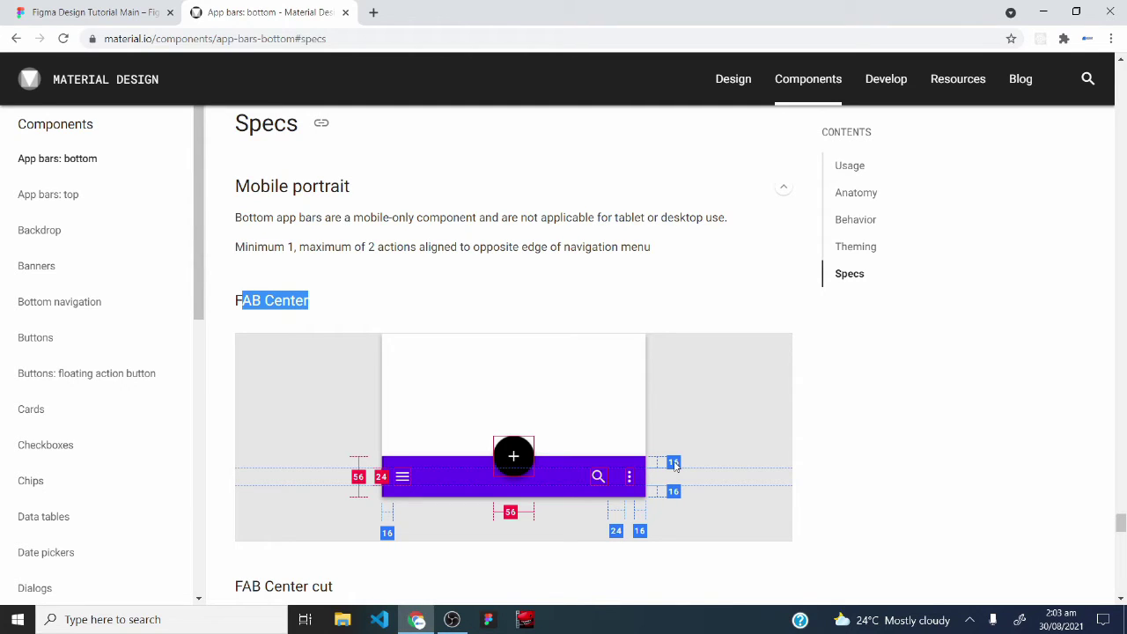
{"action": "left_click", "coordinate": [123, 13]}
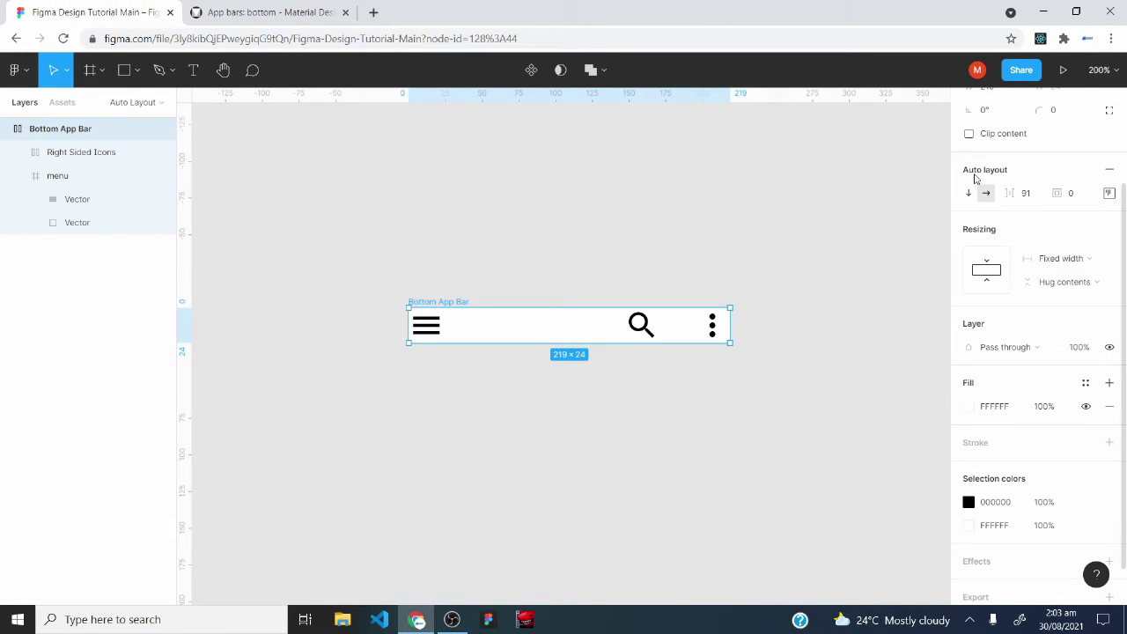
Set the Bottom App Bar padding to 16 and widen it to 281×56, comparing with the spec
{"action": "left_click", "coordinate": [1082, 203]}
{"action": "type", "text": "16"}
{"action": "key", "text": "Return"}
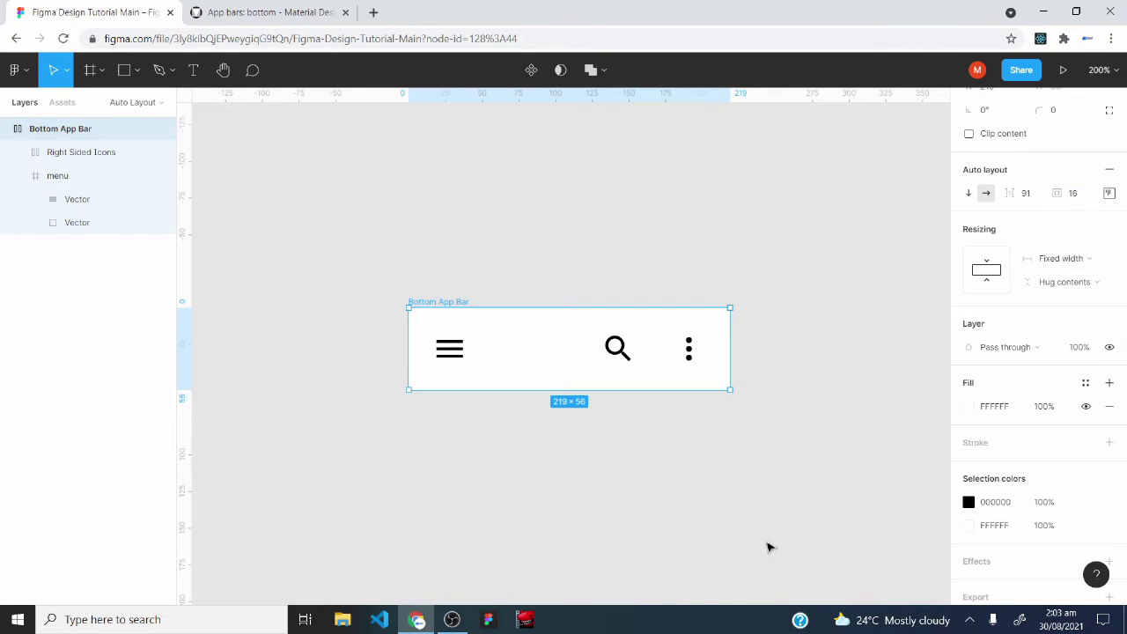
{"action": "left_click_drag", "start_coordinate": [733, 345], "coordinate": [820, 341]}
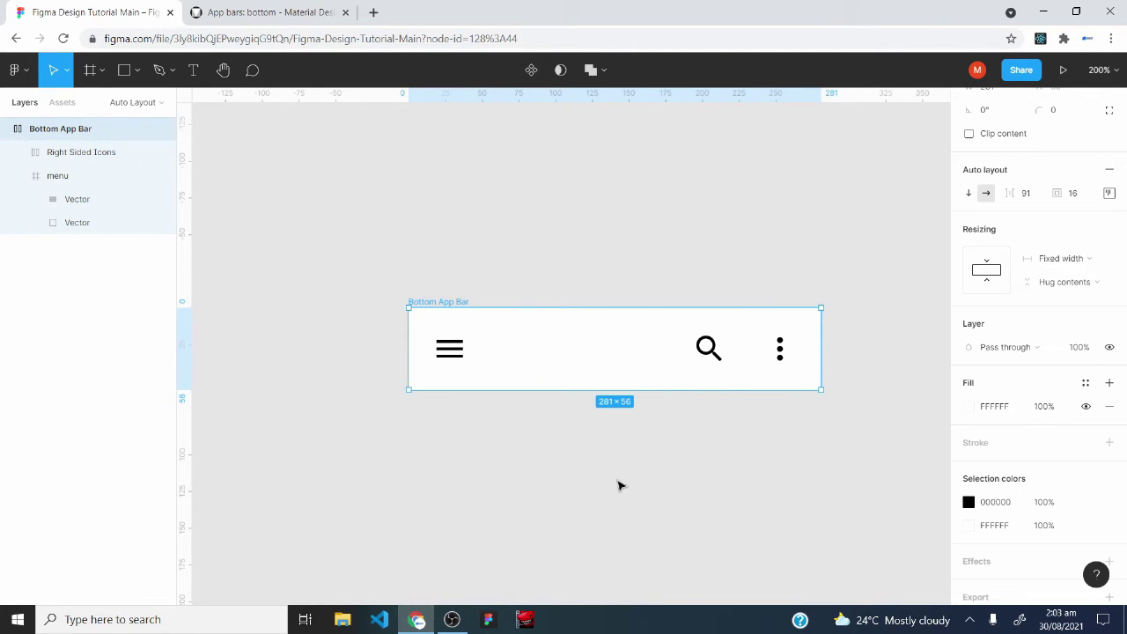
{"action": "left_click", "coordinate": [264, 12]}
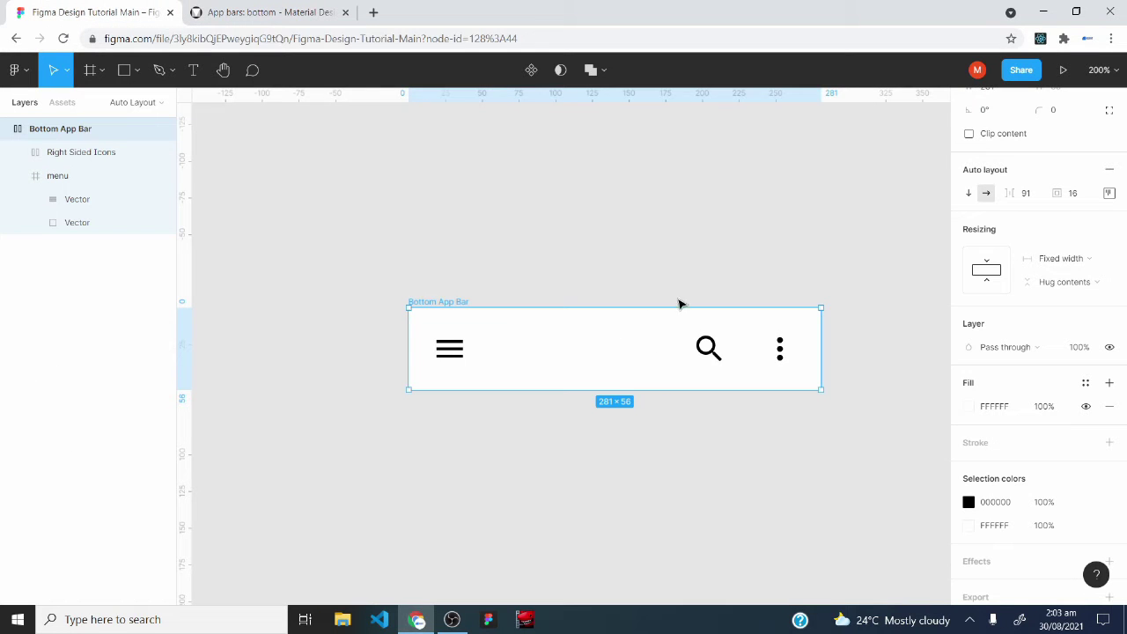
{"action": "left_click", "coordinate": [139, 9]}
Fill the Bottom App Bar with purple 4522FB
{"action": "left_click", "coordinate": [969, 406]}
{"action": "left_click", "coordinate": [864, 534]}
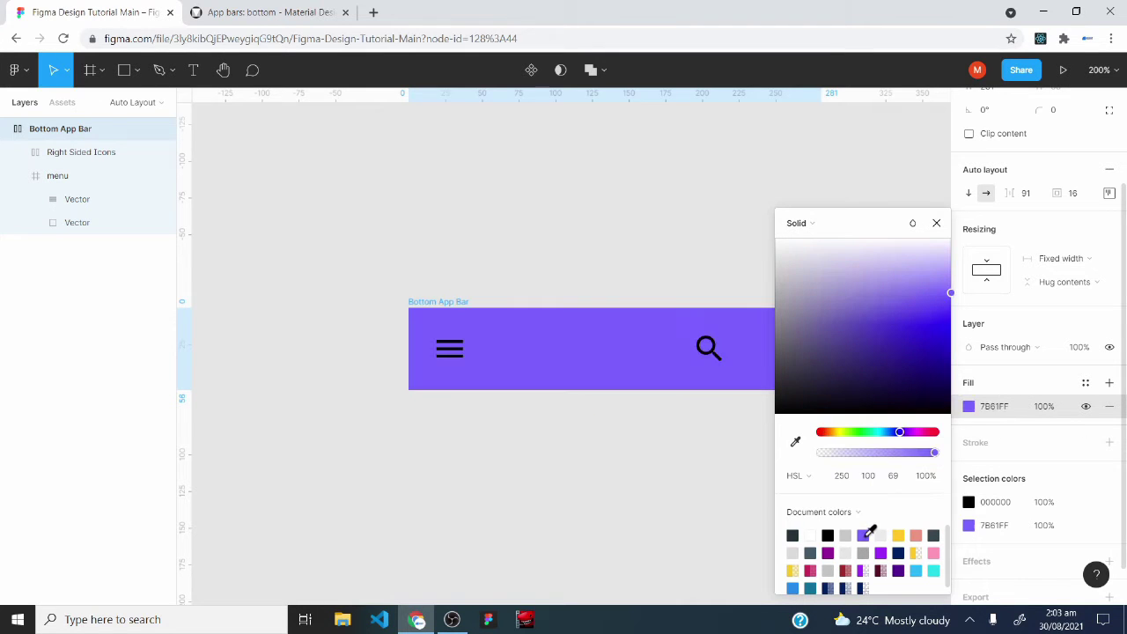
{"action": "left_click", "coordinate": [935, 320]}
{"action": "left_click_drag", "start_coordinate": [937, 326], "coordinate": [942, 315]}
{"action": "key", "text": "Escape"}
Make the menu icon white and reselect the Bottom App Bar frame
{"action": "double_click", "coordinate": [443, 352]}
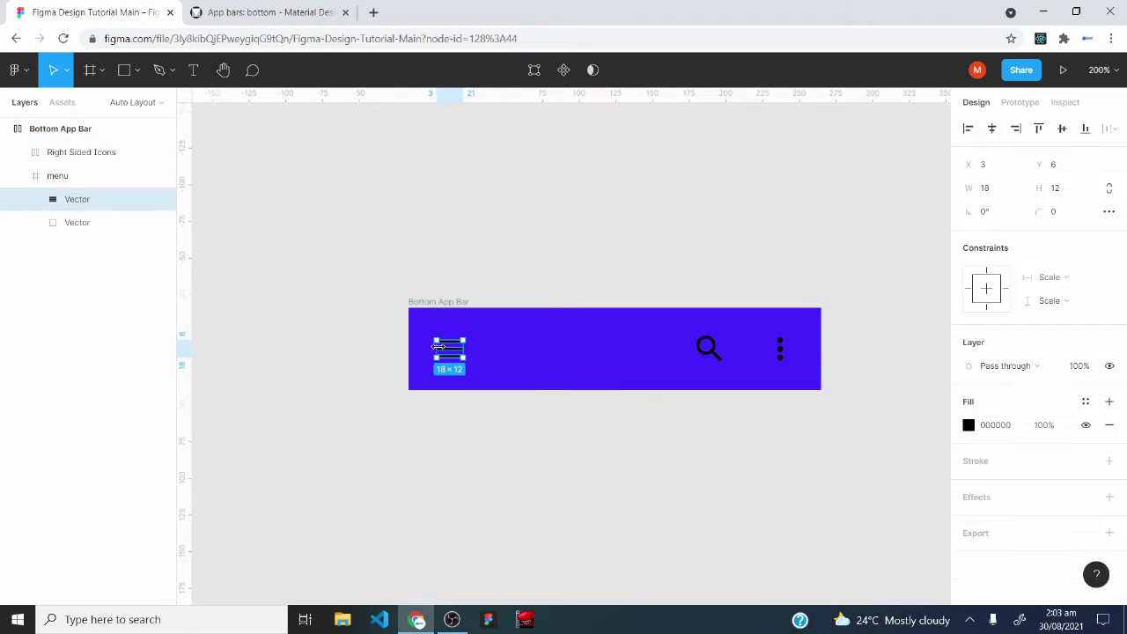
{"action": "left_click", "coordinate": [969, 425]}
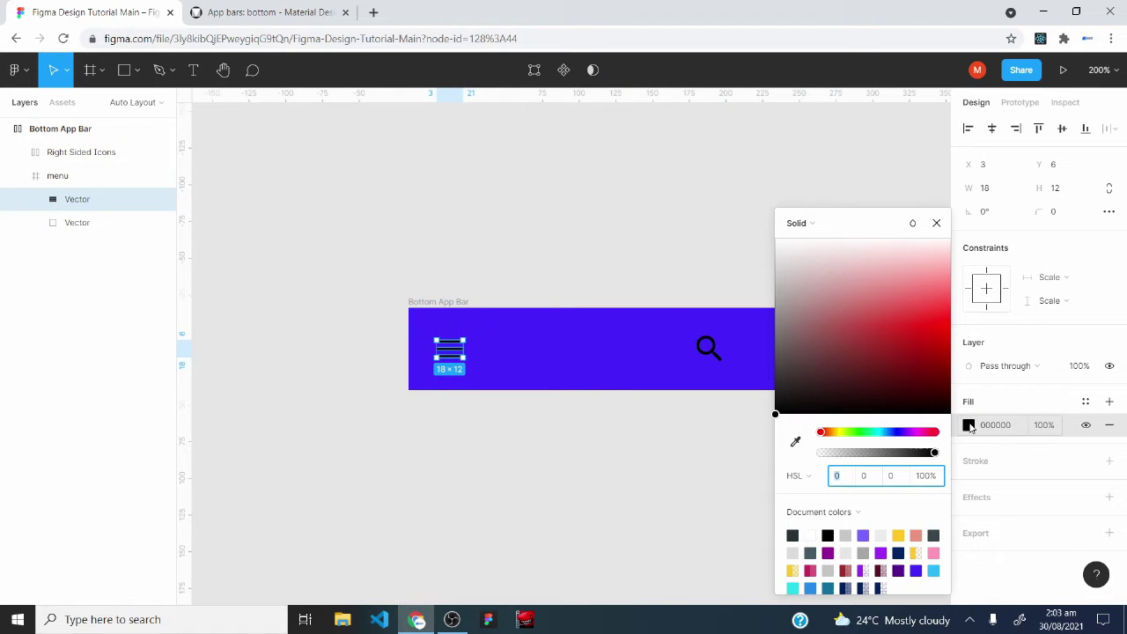
{"action": "left_click", "coordinate": [811, 534]}
{"action": "left_click", "coordinate": [666, 516]}
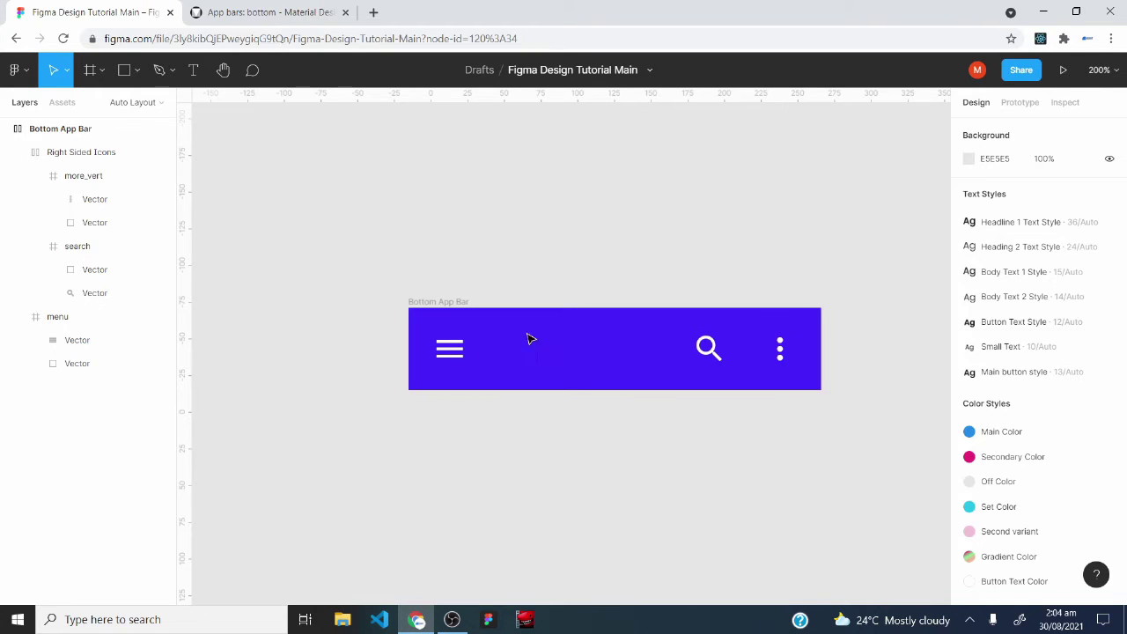
{"action": "left_click", "coordinate": [411, 316]}
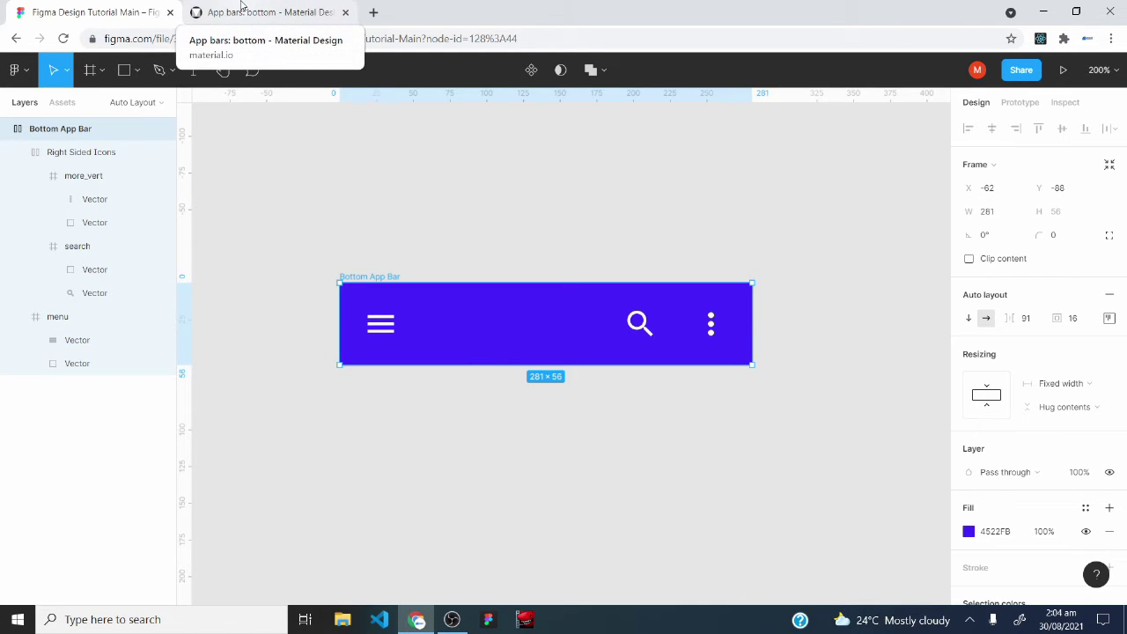
{"action": "left_click", "coordinate": [242, 9]}
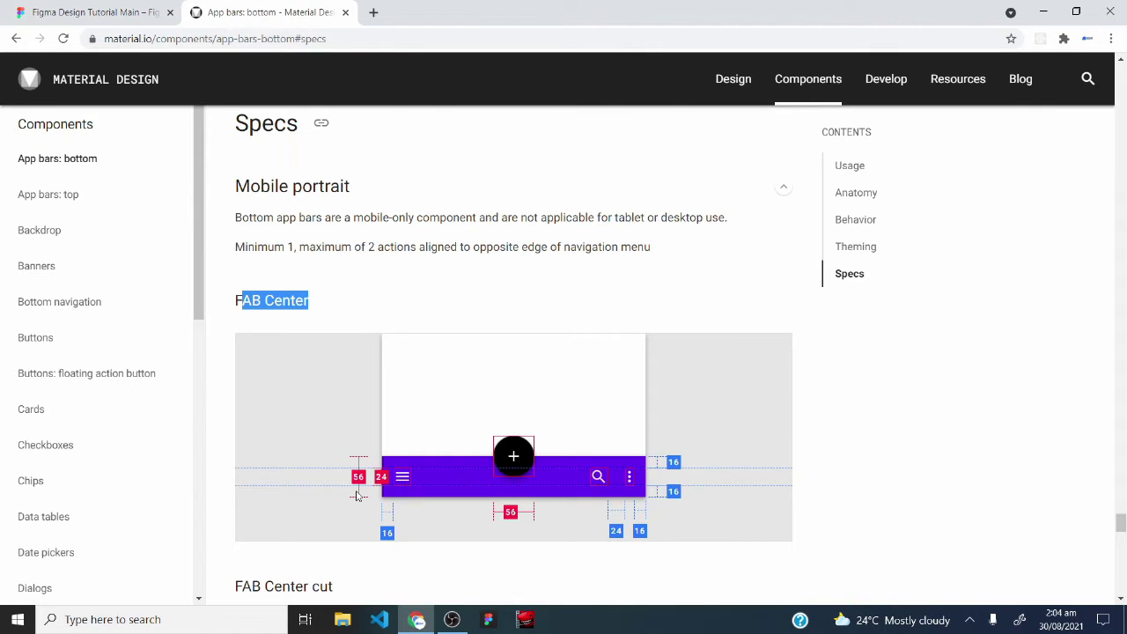
{"action": "left_click", "coordinate": [88, 11]}
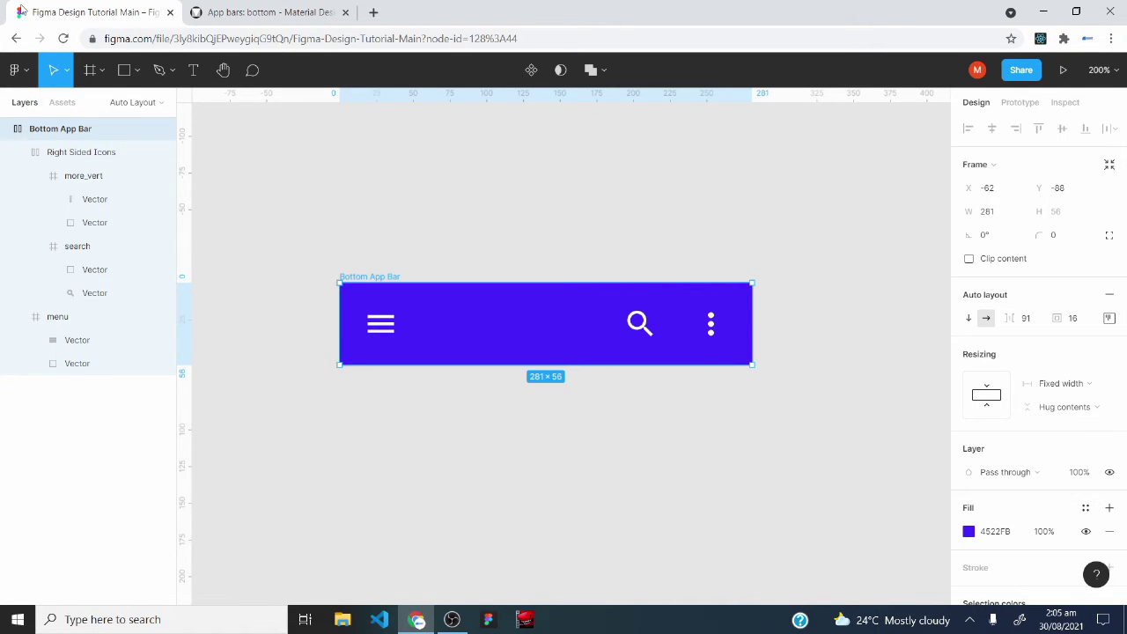
{"action": "left_click", "coordinate": [255, 12]}
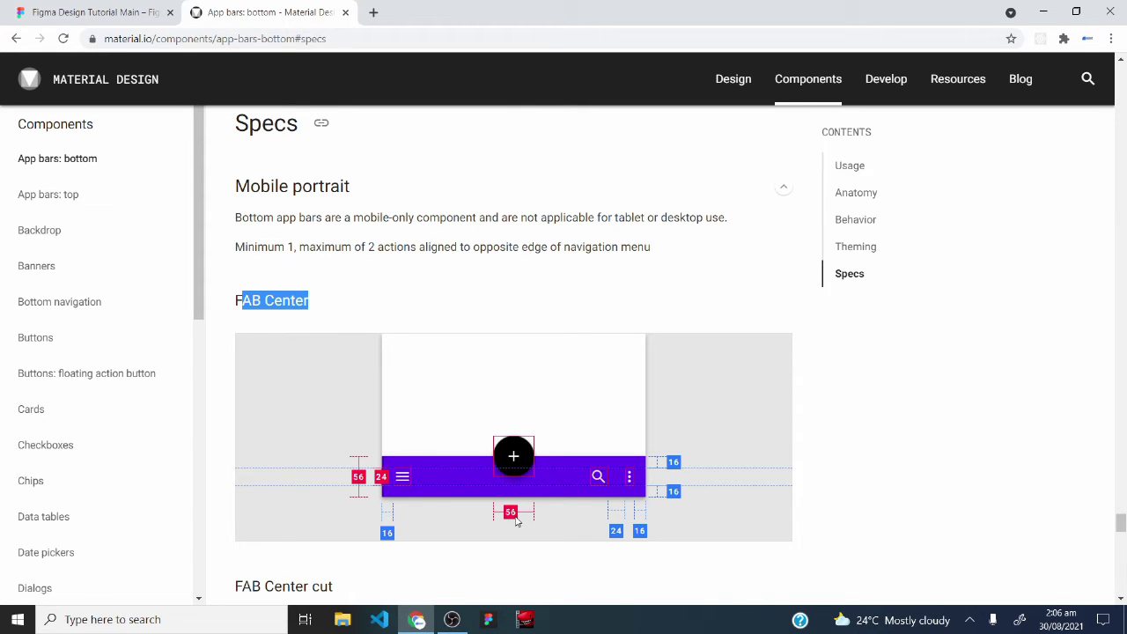
{"action": "left_click", "coordinate": [77, 10]}
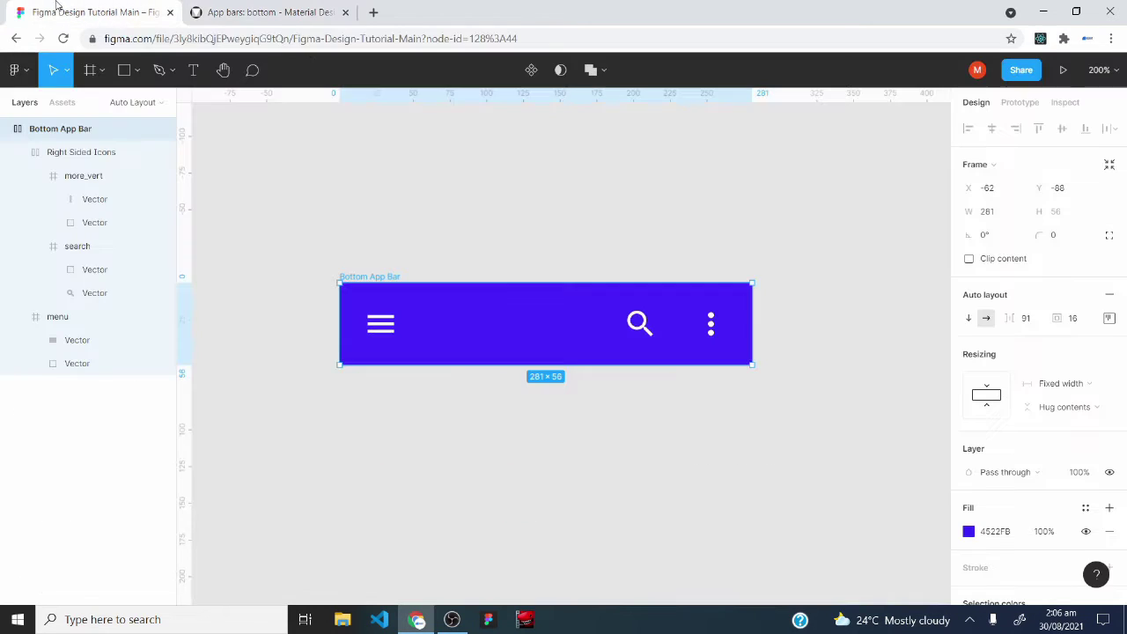
{"action": "scroll", "coordinate": [490, 259], "scroll_direction": "up", "scroll_amount": 3}
{"action": "scroll", "coordinate": [490, 259], "scroll_direction": "up", "scroll_amount": 5}
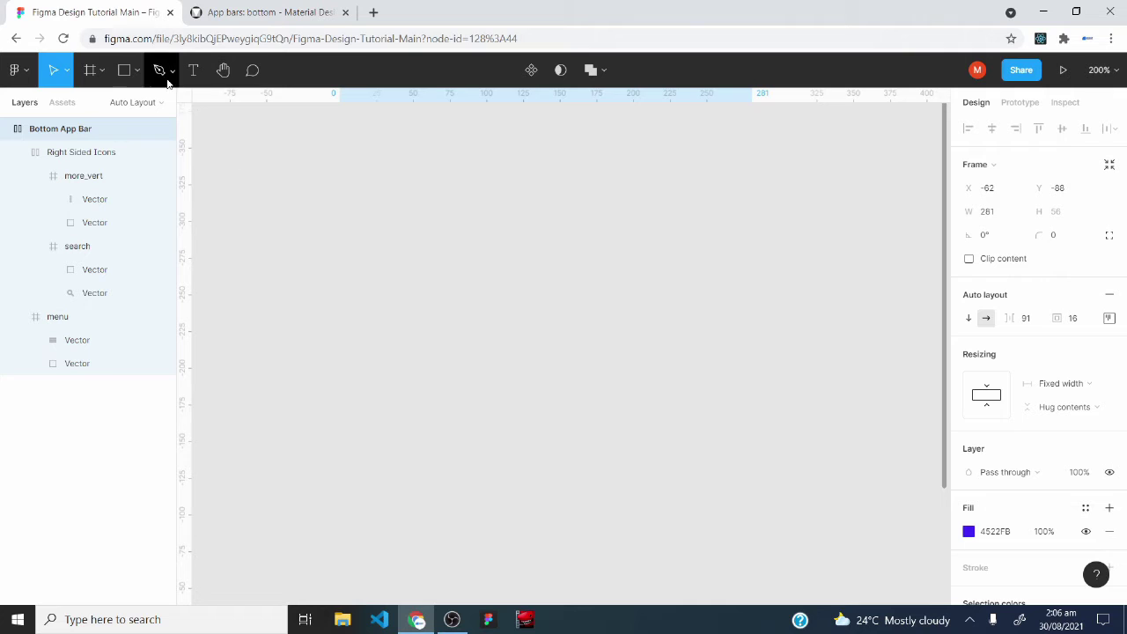
Draw an ellipse and size it to a 56×56 circle
{"action": "left_click", "coordinate": [126, 71]}
{"action": "left_click", "coordinate": [137, 82]}
{"action": "left_click", "coordinate": [137, 160]}
{"action": "left_click", "coordinate": [498, 188]}
{"action": "left_click", "coordinate": [986, 187]}
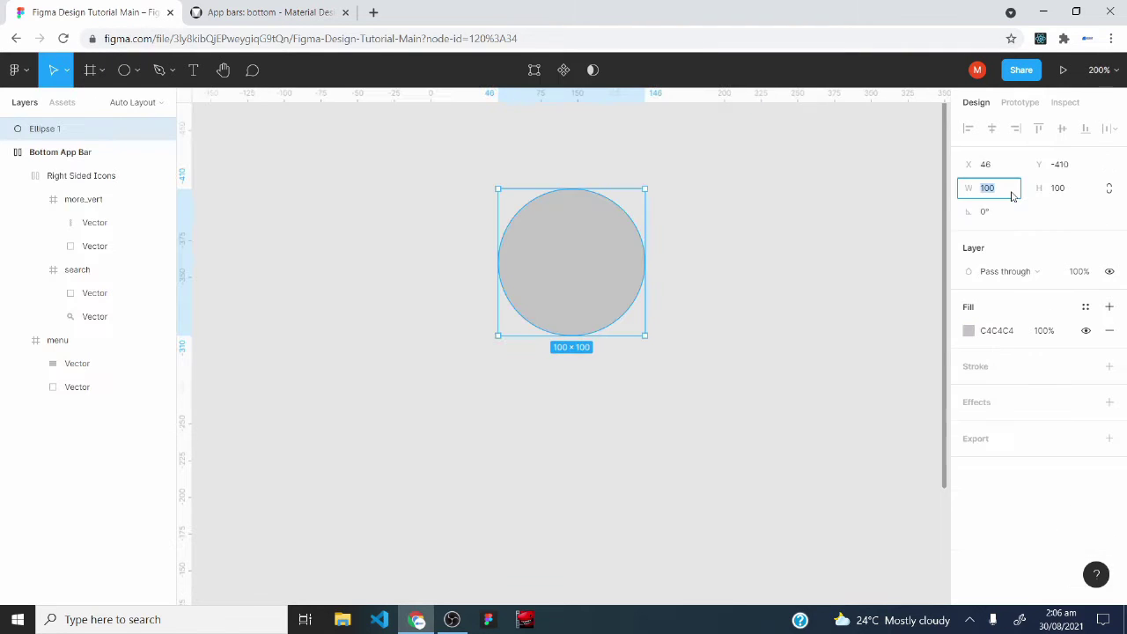
{"action": "type", "text": "56"}
{"action": "key", "text": "Return"}
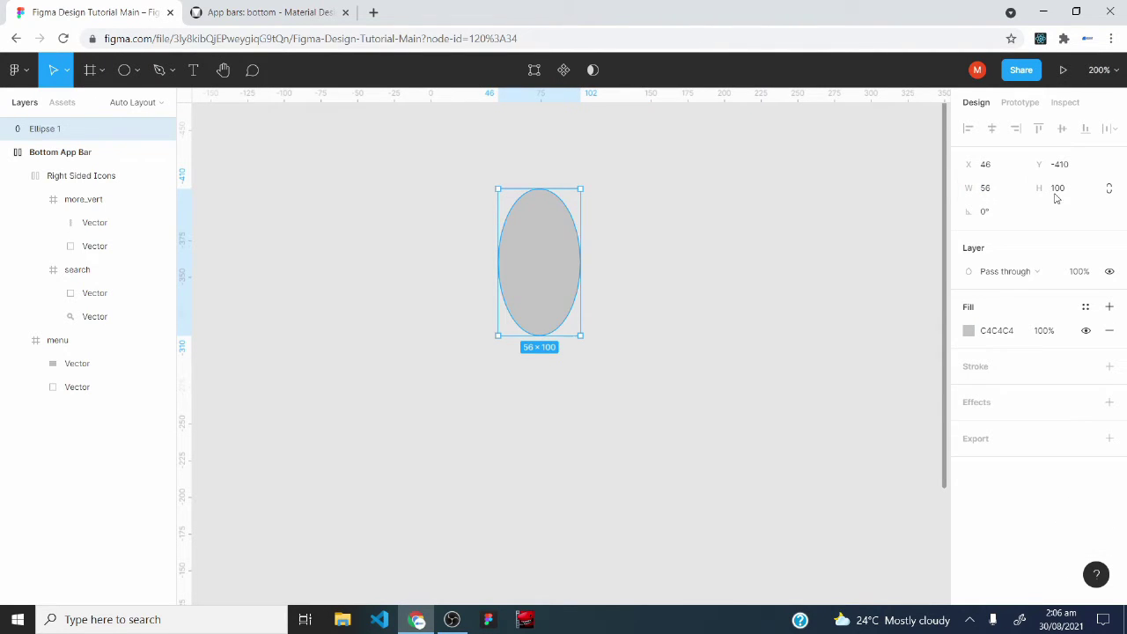
{"action": "left_click", "coordinate": [1082, 194]}
{"action": "type", "text": "56"}
{"action": "key", "text": "Return"}
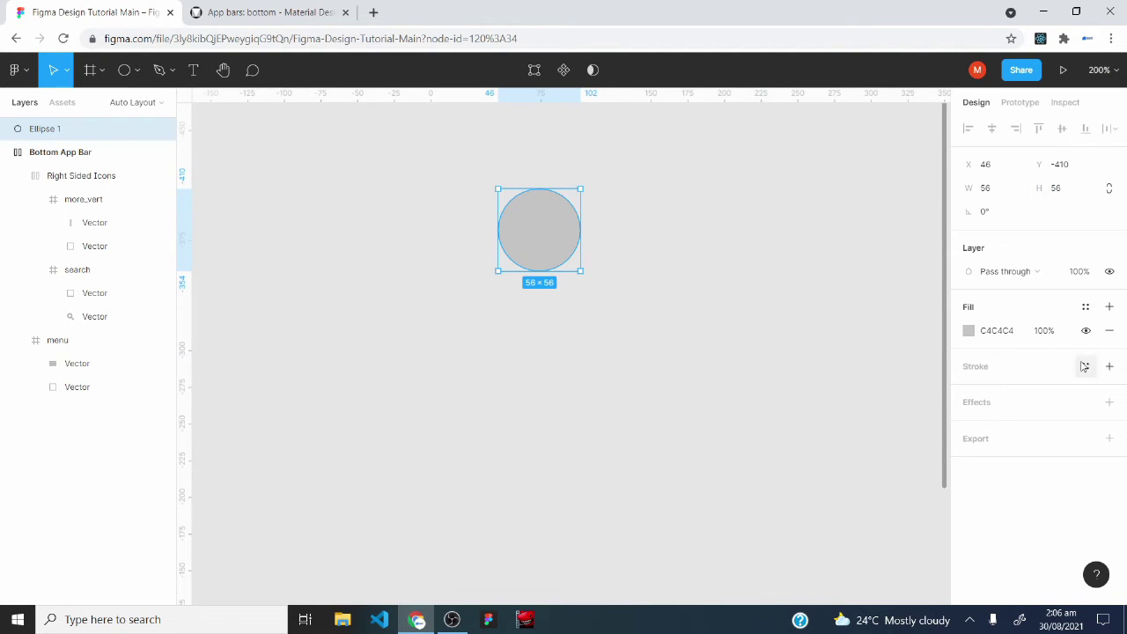
Insert a plus icon into the circle with the Material Design Icons plugin
{"action": "right_click", "coordinate": [387, 330]}
{"action": "mouse_move", "coordinate": [447, 370]}
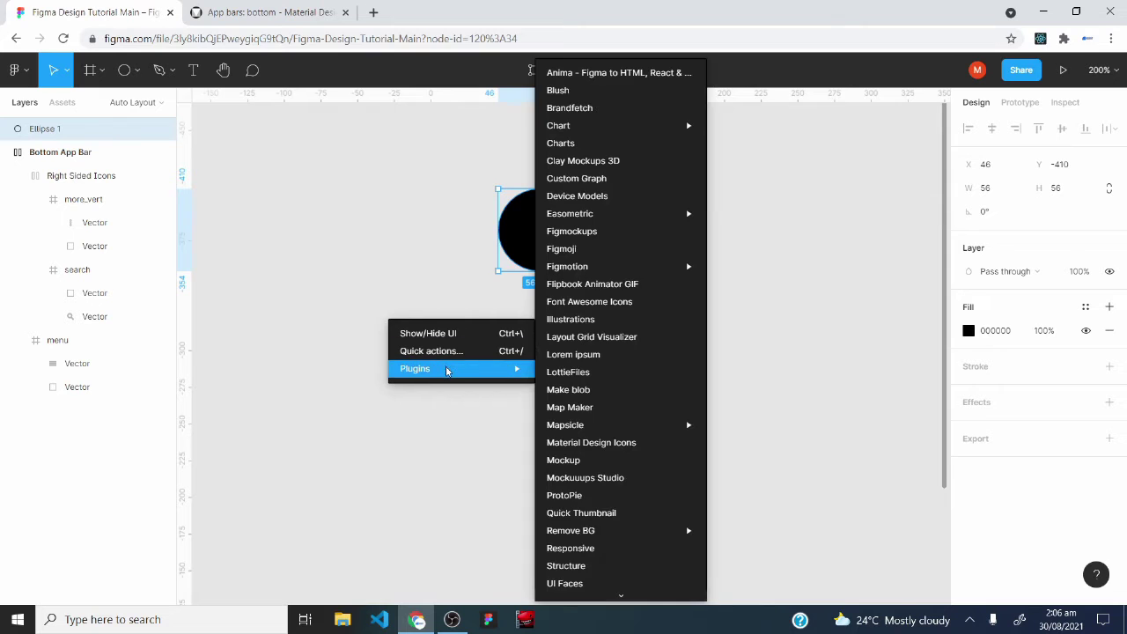
{"action": "left_click", "coordinate": [594, 446]}
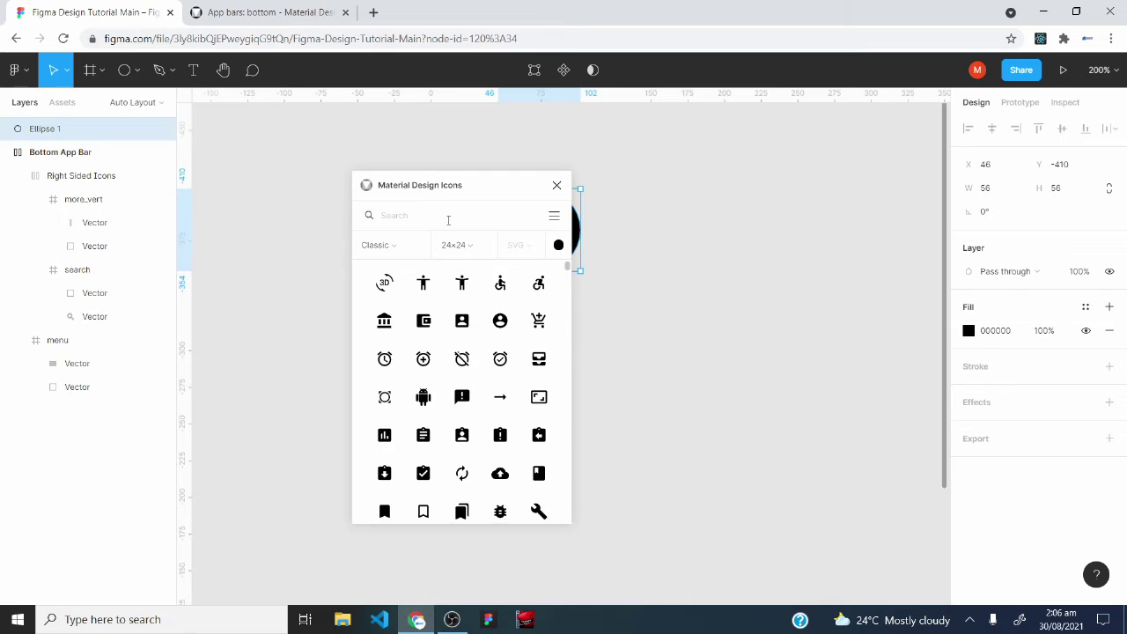
{"action": "type", "text": "plus"}
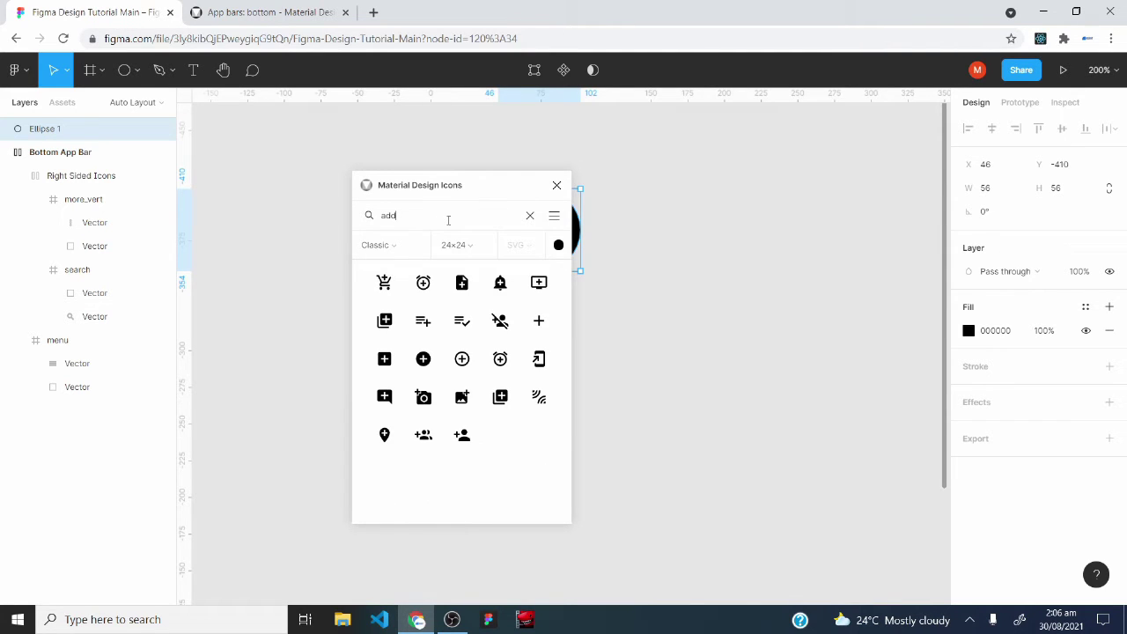
{"action": "left_click", "coordinate": [540, 323]}
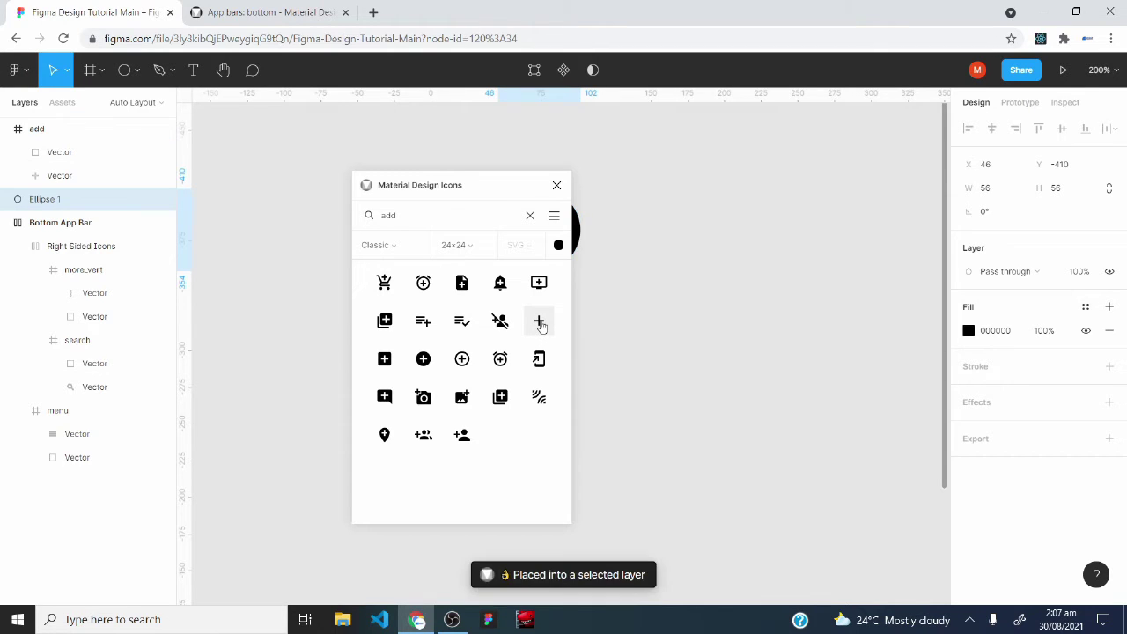
{"action": "left_click", "coordinate": [556, 185]}
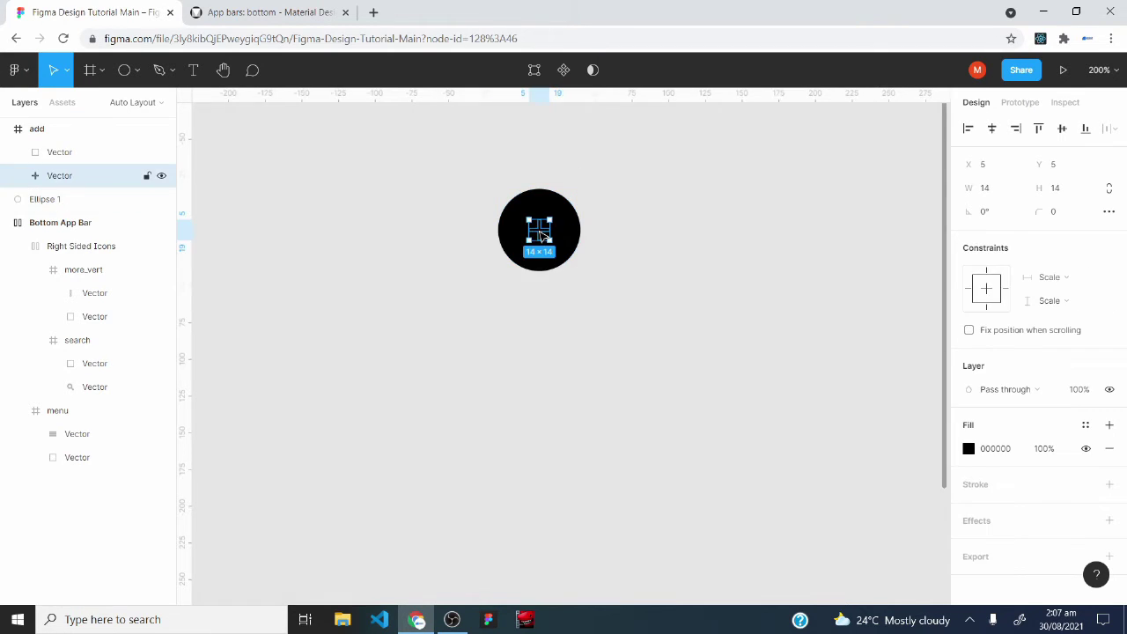
Make the plus icon white and select it together with the circle
{"action": "left_click", "coordinate": [970, 450]}
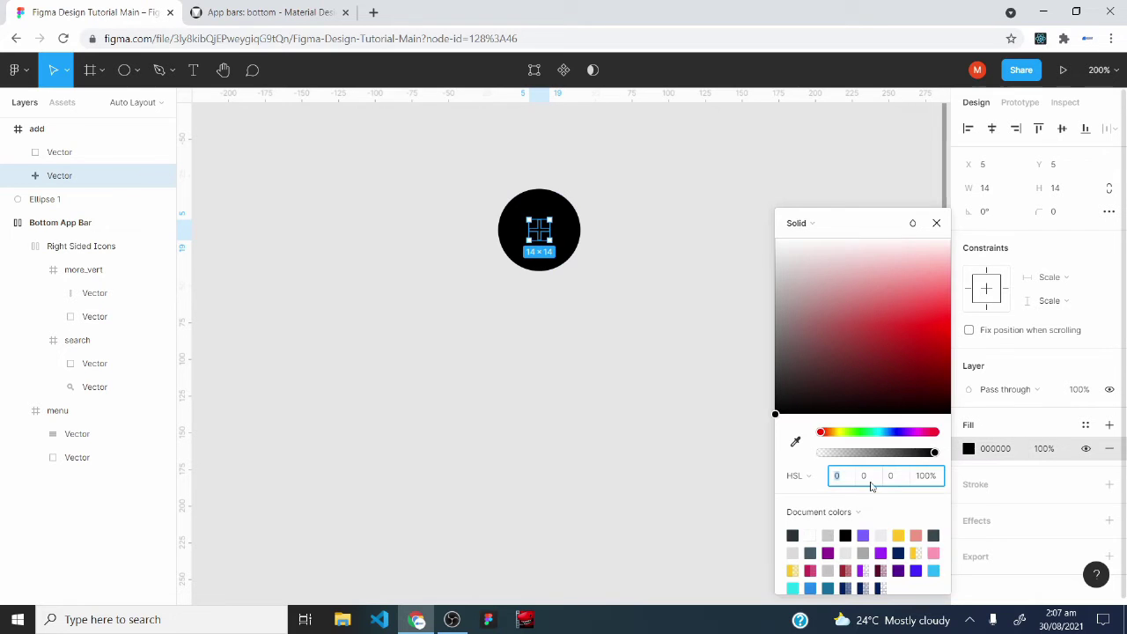
{"action": "left_click", "coordinate": [811, 534]}
{"action": "left_click", "coordinate": [539, 256]}
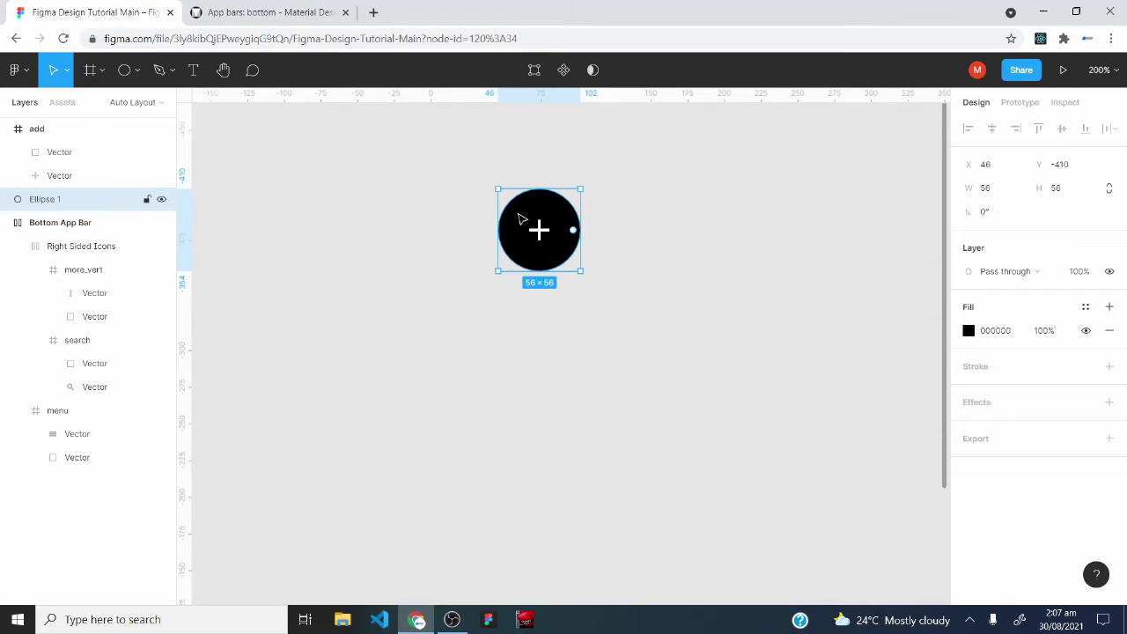
{"action": "left_click", "coordinate": [453, 171]}
{"action": "left_click_drag", "start_coordinate": [453, 170], "coordinate": [655, 346]}
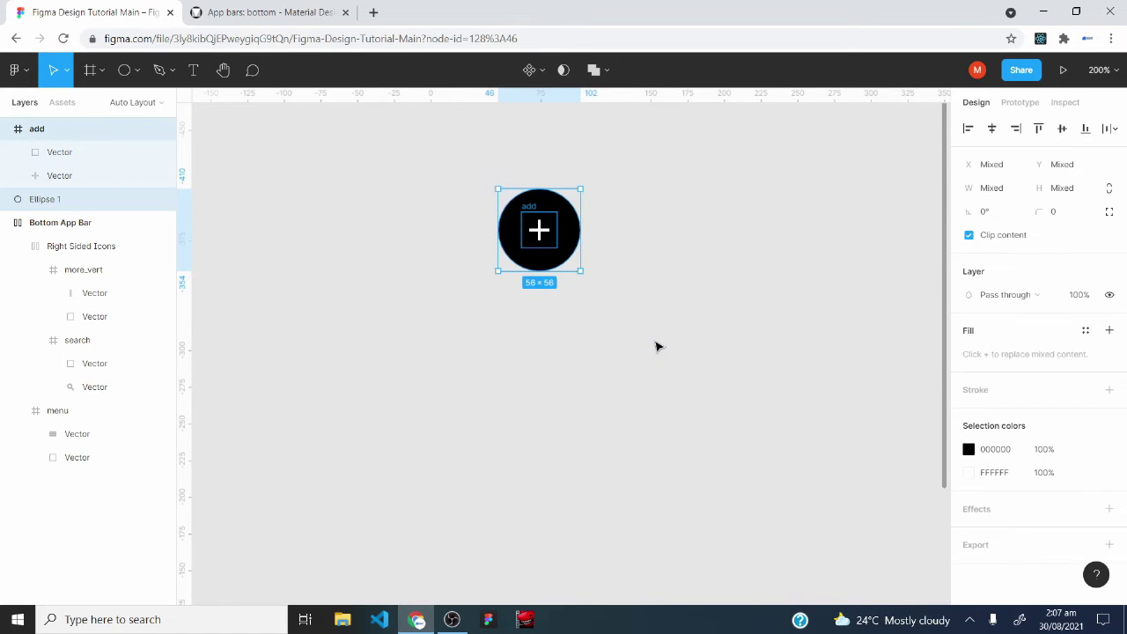
Group the circle and plus icon, convert the group to a frame, and name it FAB
{"action": "key", "text": "ctrl+g"}
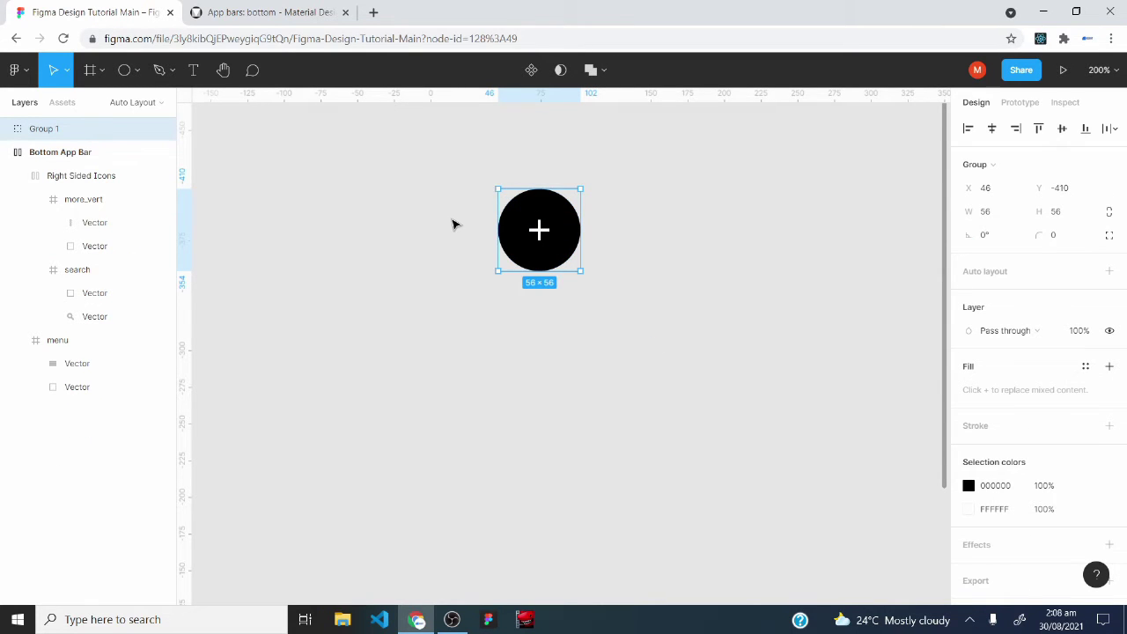
{"action": "right_click", "coordinate": [519, 202]}
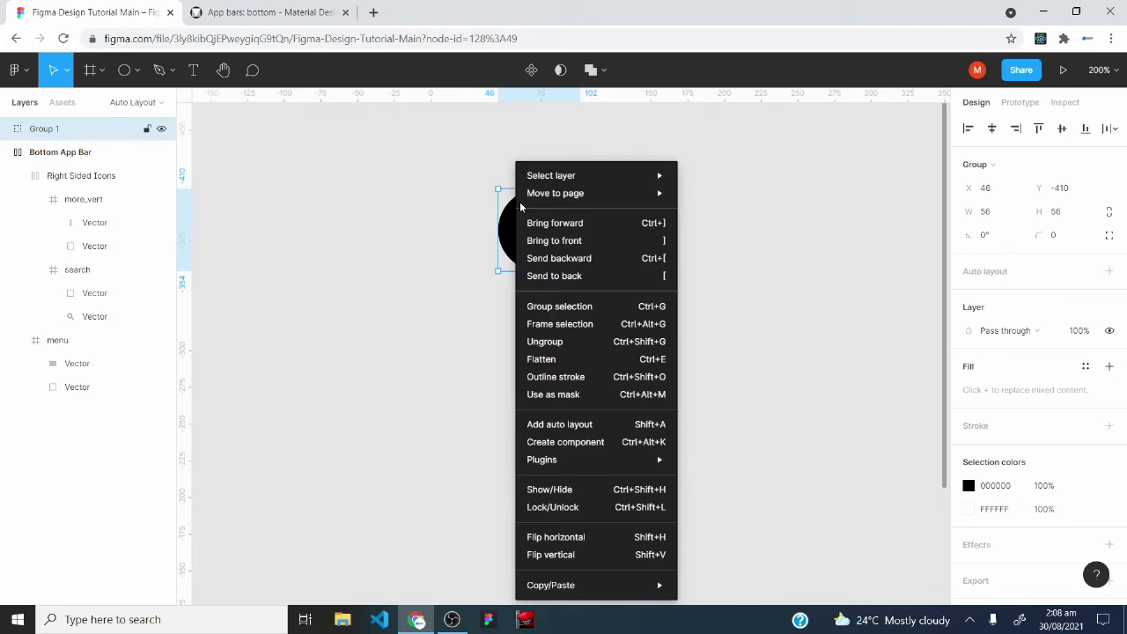
{"action": "left_click", "coordinate": [569, 328]}
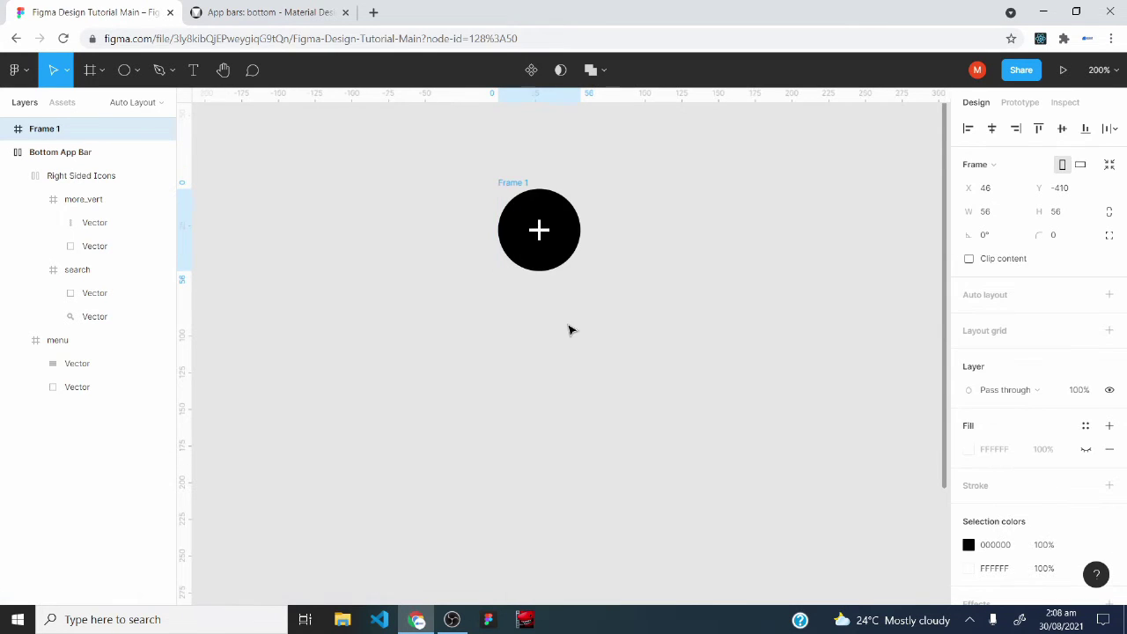
{"action": "right_click", "coordinate": [46, 128]}
{"action": "left_click", "coordinate": [100, 302]}
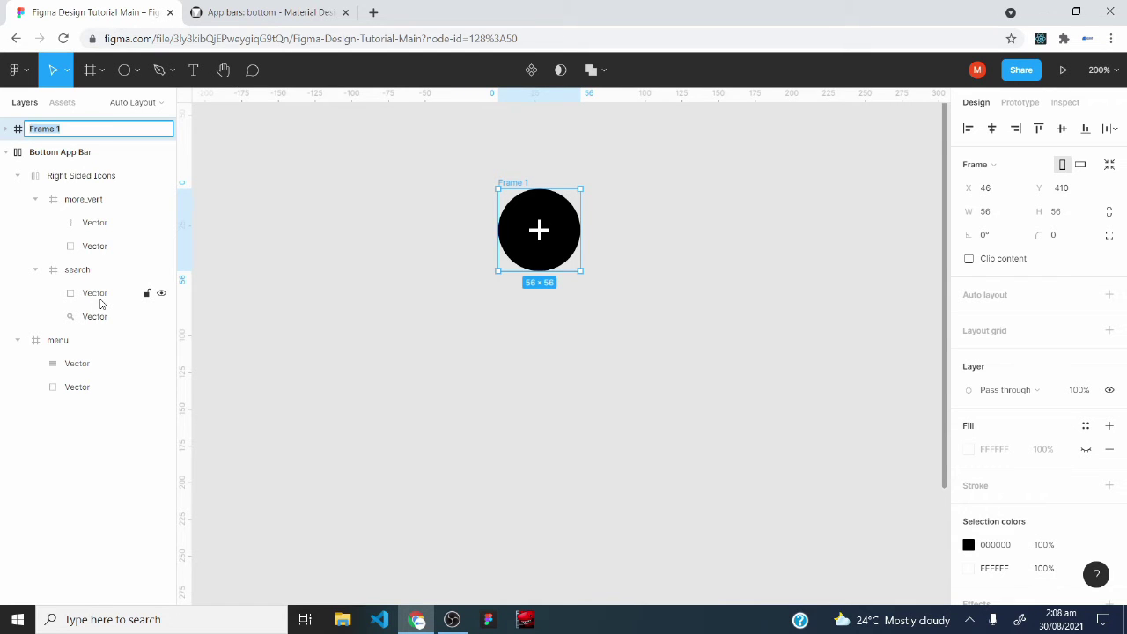
{"action": "type", "text": "FAB"}
{"action": "key", "text": "Return"}
Position the FAB centred on the Bottom App Bar's top edge
{"action": "left_click_drag", "start_coordinate": [528, 233], "coordinate": [510, 501]}
{"action": "scroll", "coordinate": [654, 422], "scroll_direction": "down", "scroll_amount": 5}
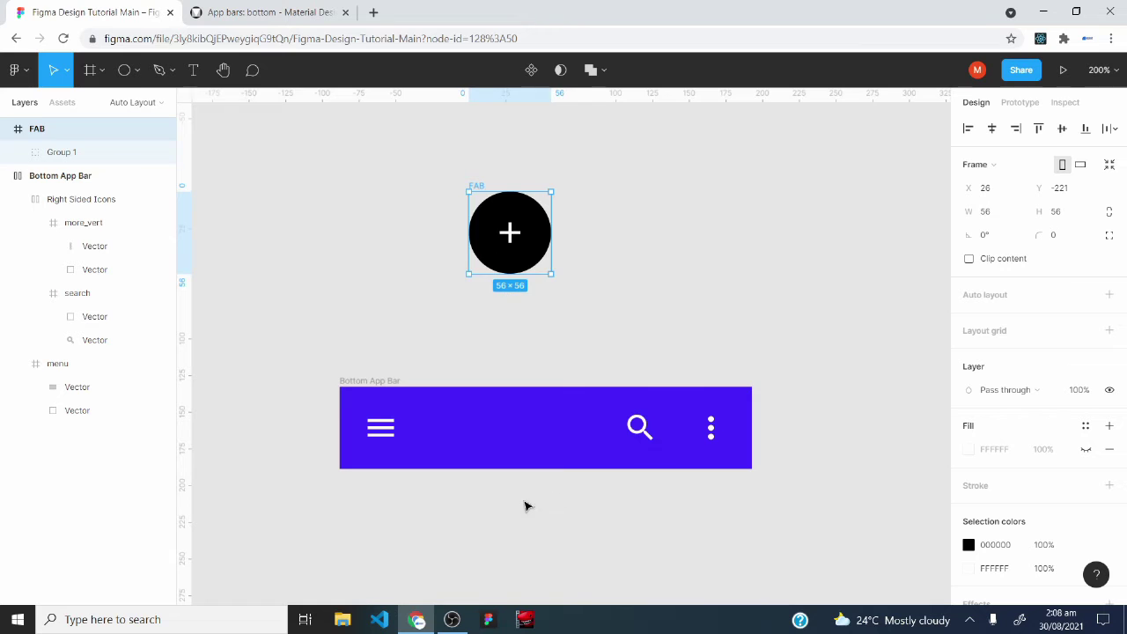
{"action": "left_click_drag", "start_coordinate": [488, 232], "coordinate": [525, 372]}
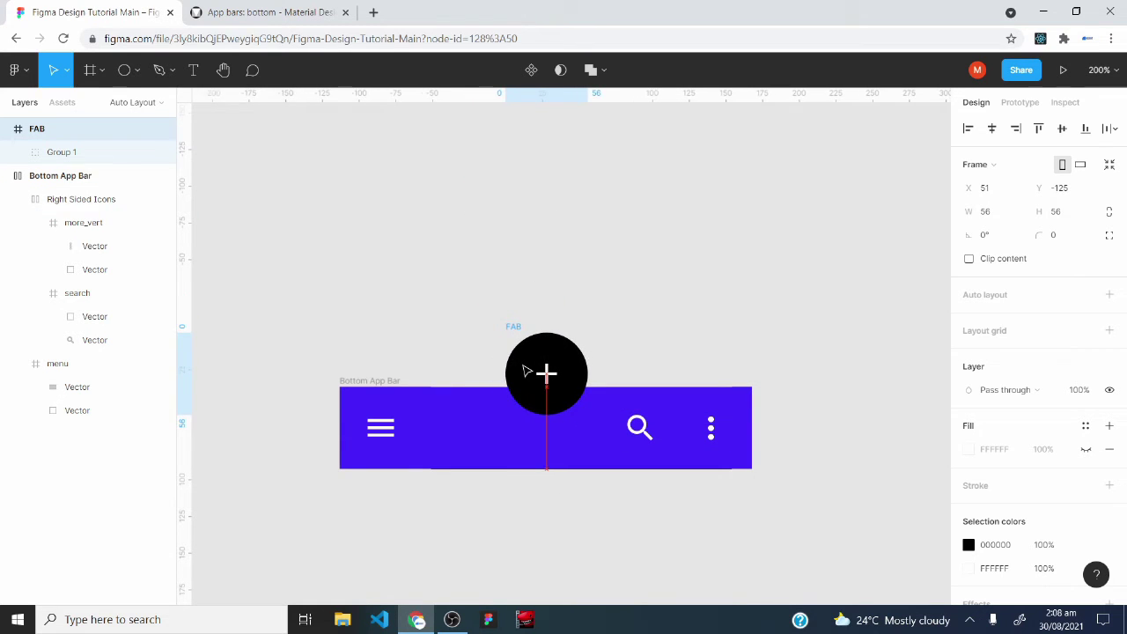
{"action": "left_click", "coordinate": [479, 231]}
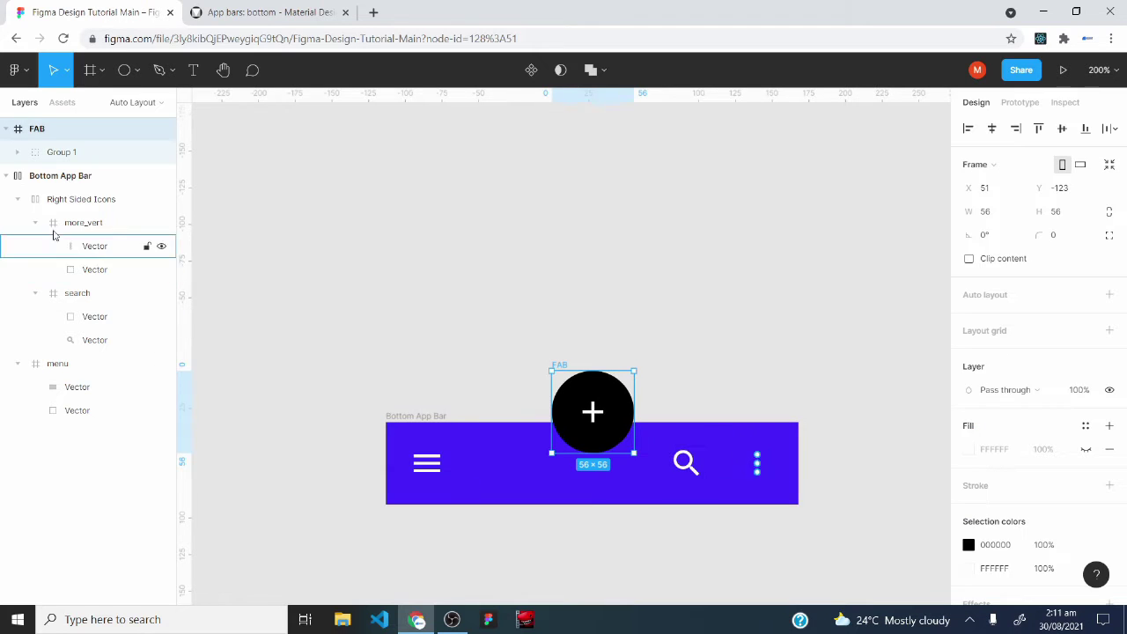
{"action": "left_click", "coordinate": [7, 132]}
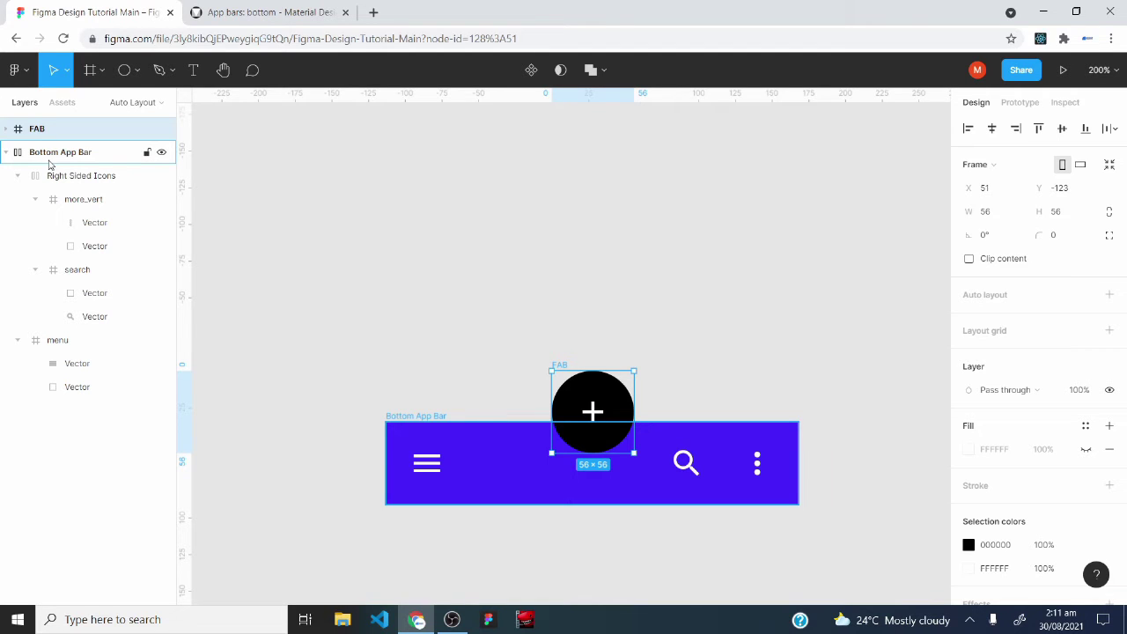
{"action": "left_click", "coordinate": [502, 271]}
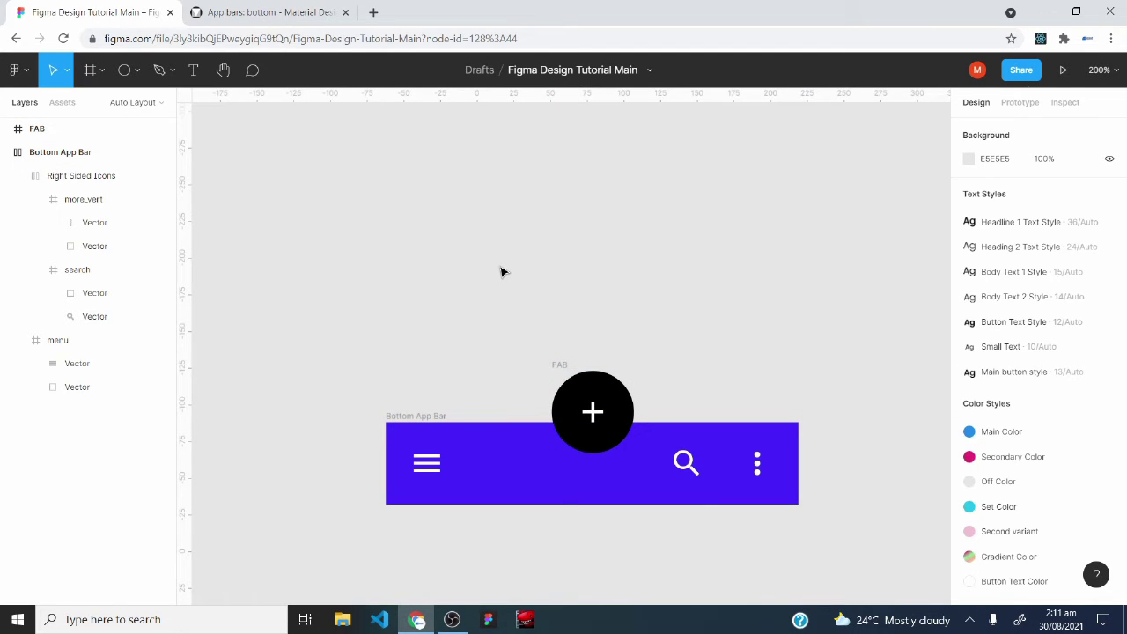
Group the FAB with the Bottom App Bar and name it 'Main Bottom App Bar'
{"action": "left_click_drag", "start_coordinate": [345, 297], "coordinate": [870, 558]}
{"action": "key", "text": "ctrl+g"}
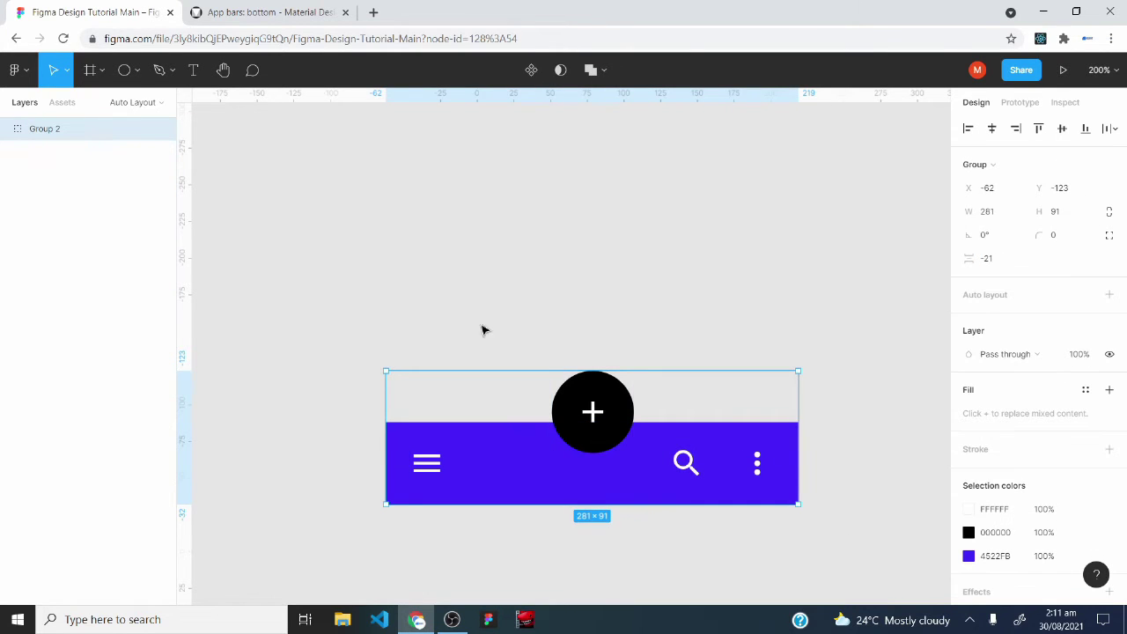
{"action": "right_click", "coordinate": [60, 137]}
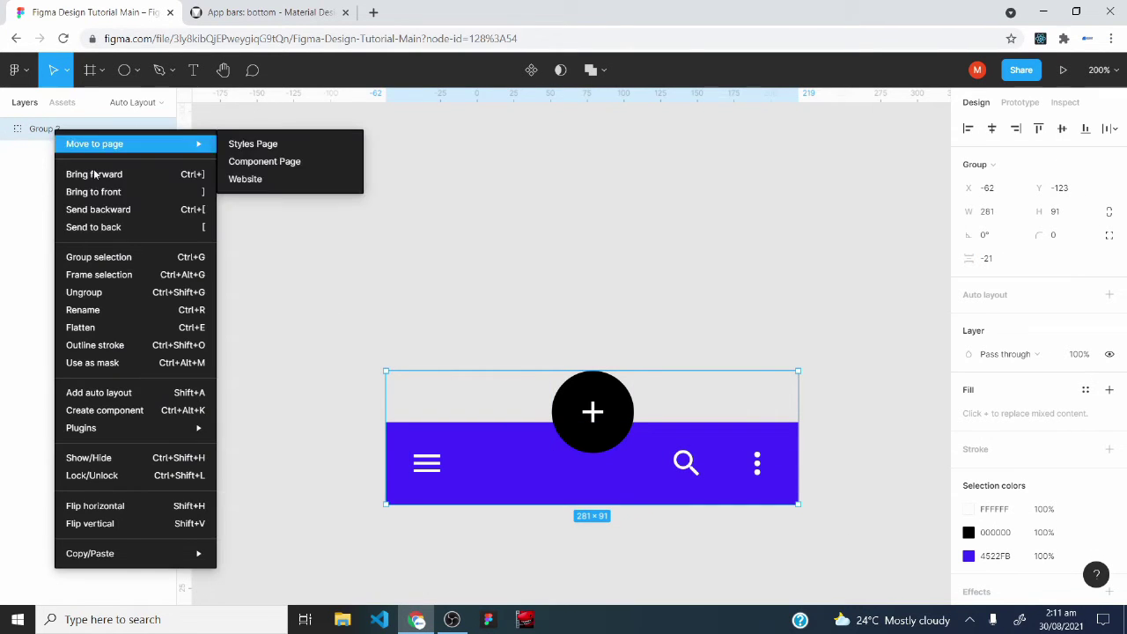
{"action": "left_click", "coordinate": [107, 309]}
{"action": "type", "text": "Main Bot"}
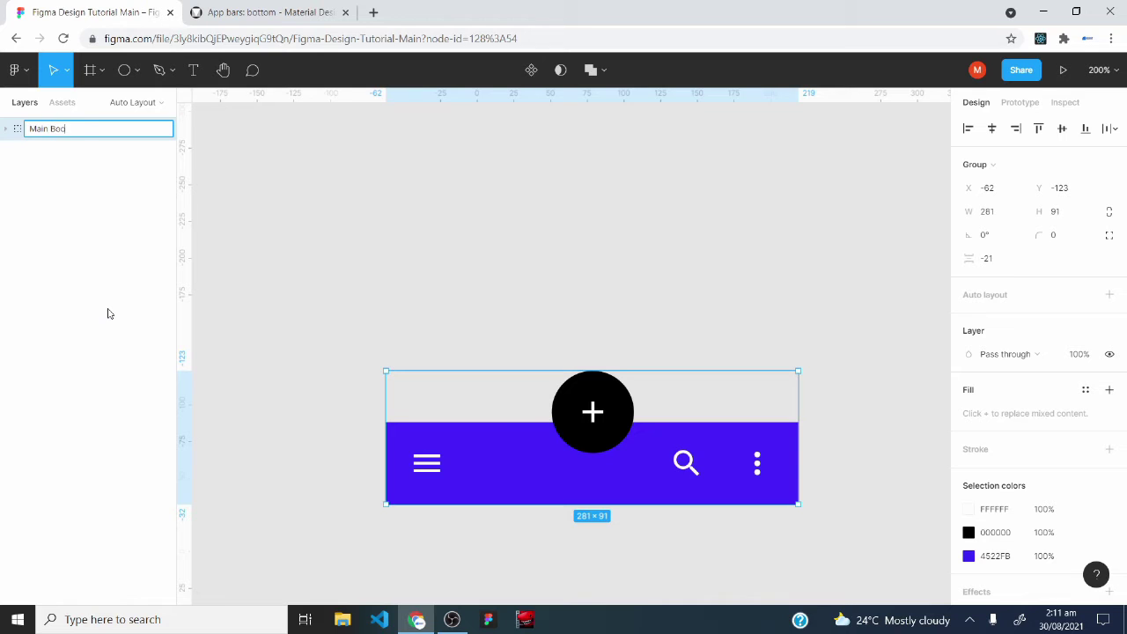
{"action": "type", "text": "tom App Bar"}
{"action": "key", "text": "Return"}
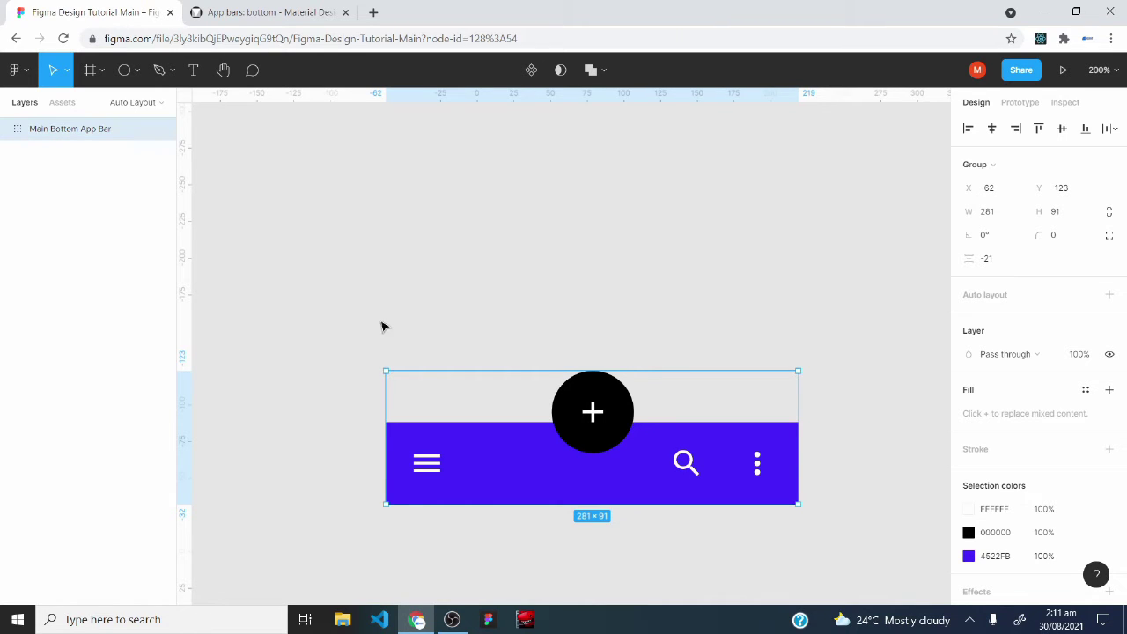
Make Main Bottom App Bar a component and widen it to 448 px
{"action": "left_click_drag", "start_coordinate": [524, 463], "coordinate": [455, 310]}
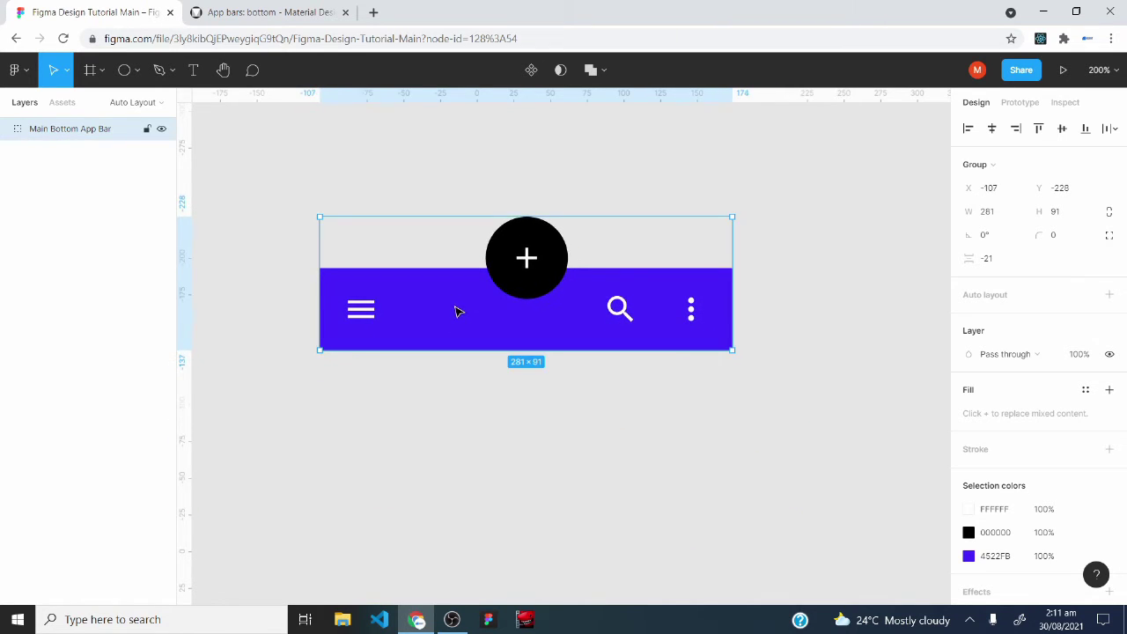
{"action": "left_click", "coordinate": [529, 72]}
{"action": "left_click_drag", "start_coordinate": [462, 300], "coordinate": [466, 343]}
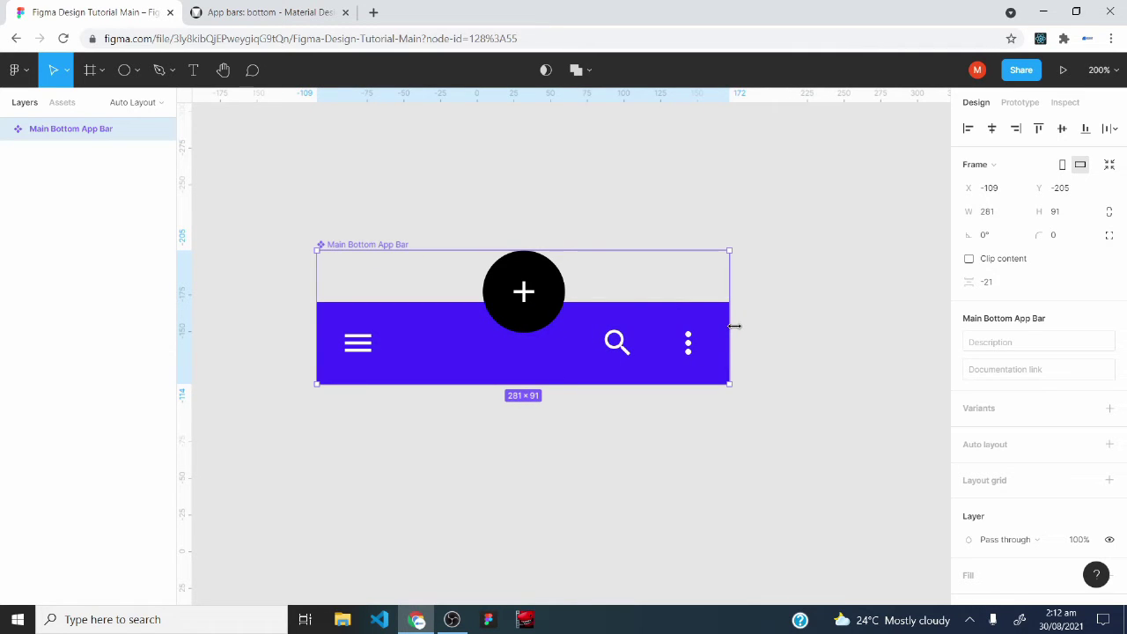
{"action": "left_click_drag", "start_coordinate": [734, 326], "coordinate": [913, 244]}
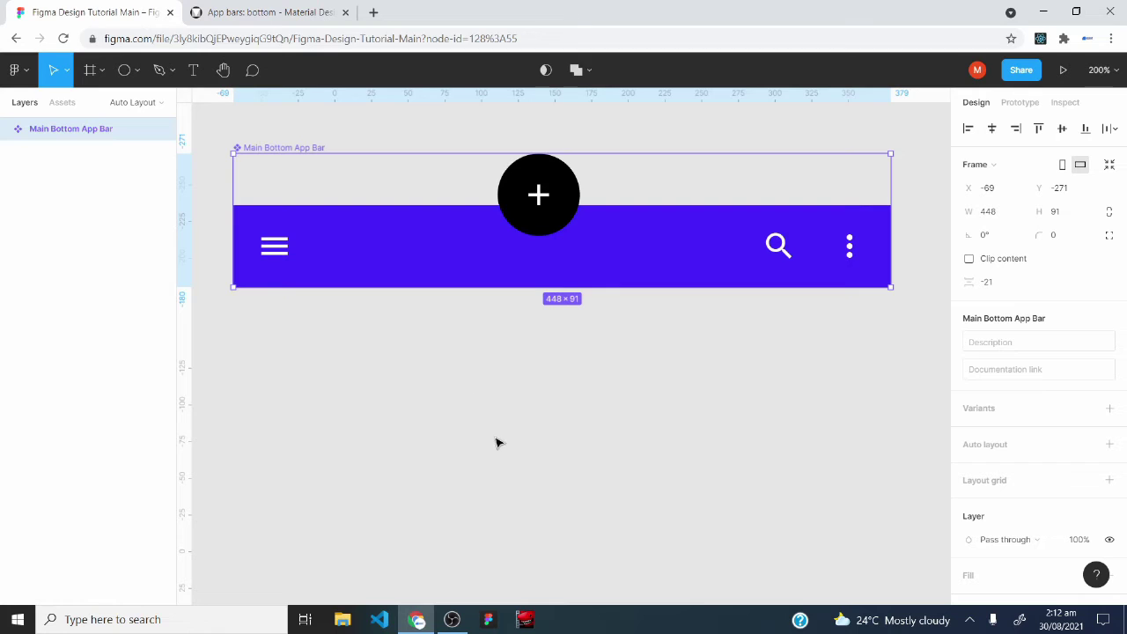
{"action": "left_click", "coordinate": [264, 12]}
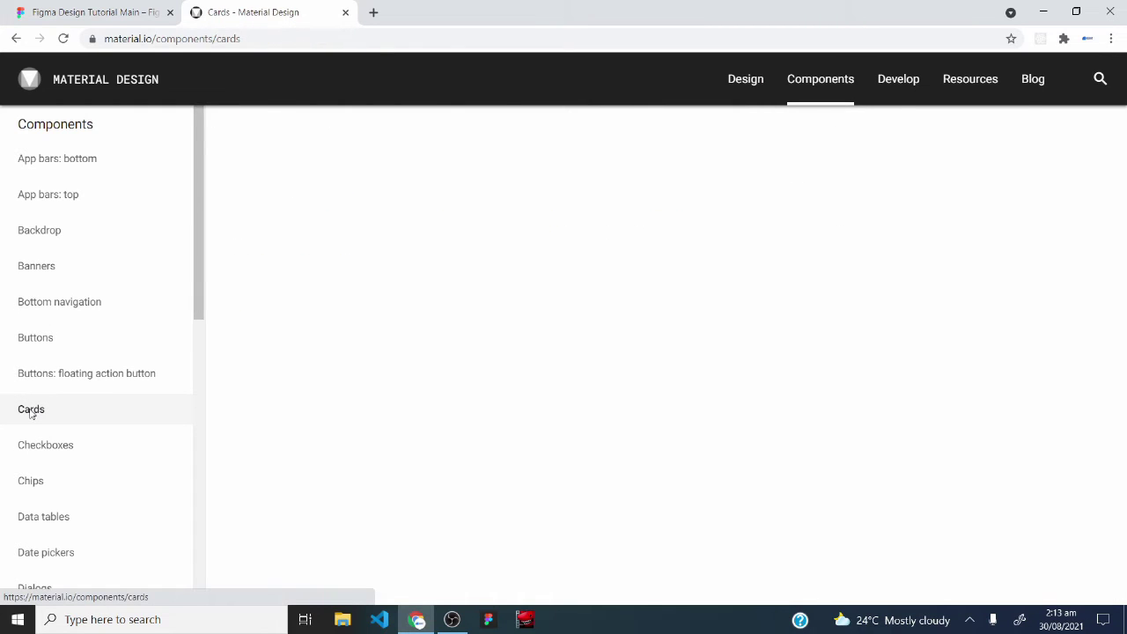
{"action": "scroll", "coordinate": [871, 387], "scroll_direction": "down", "scroll_amount": 3}
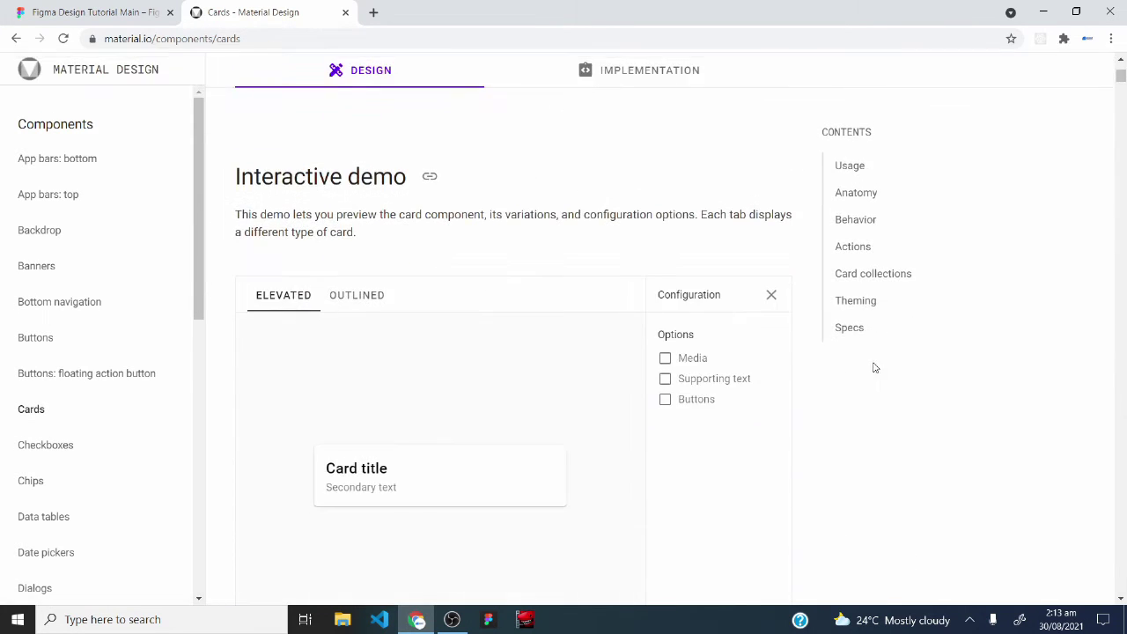
{"action": "left_click", "coordinate": [853, 329]}
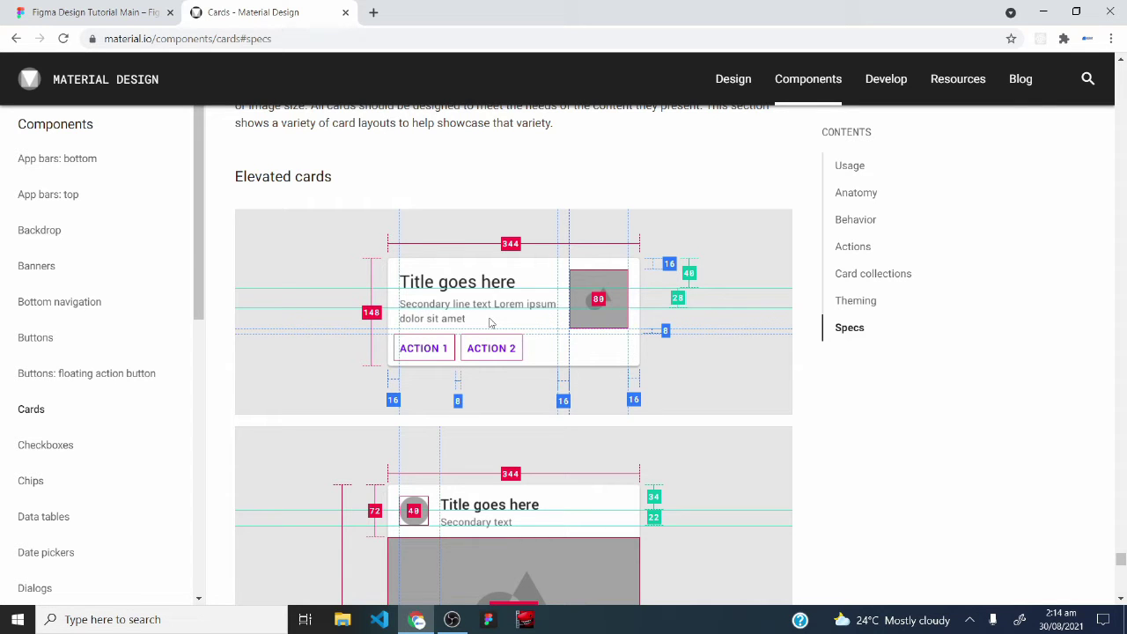
{"action": "scroll", "coordinate": [491, 322], "scroll_direction": "up", "scroll_amount": 15}
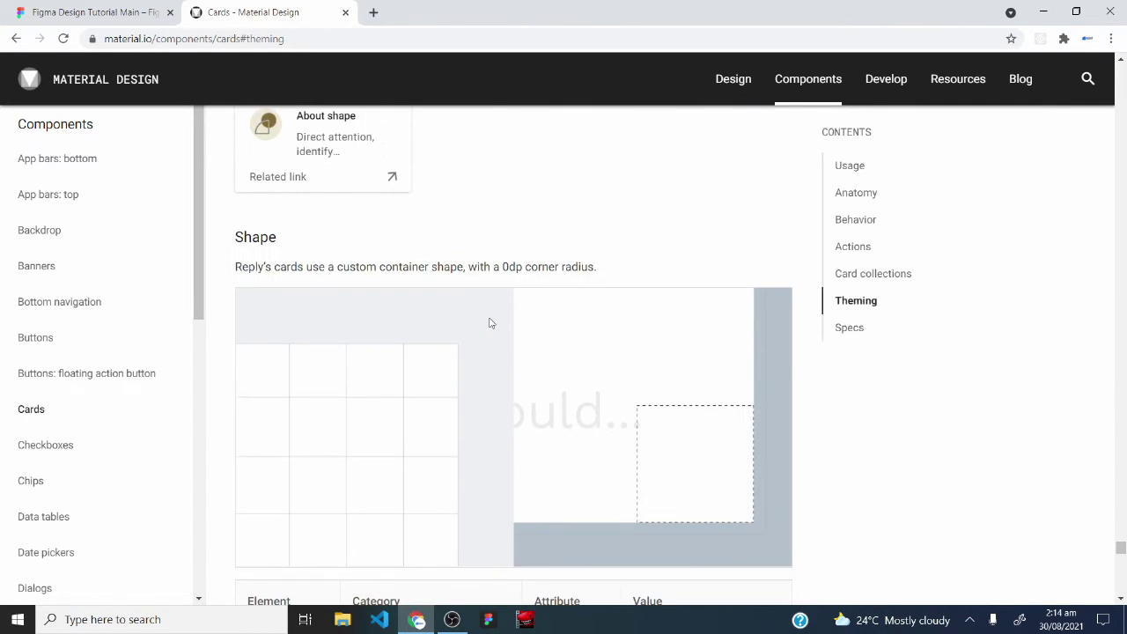
{"action": "scroll", "coordinate": [490, 322], "scroll_direction": "up", "scroll_amount": 5}
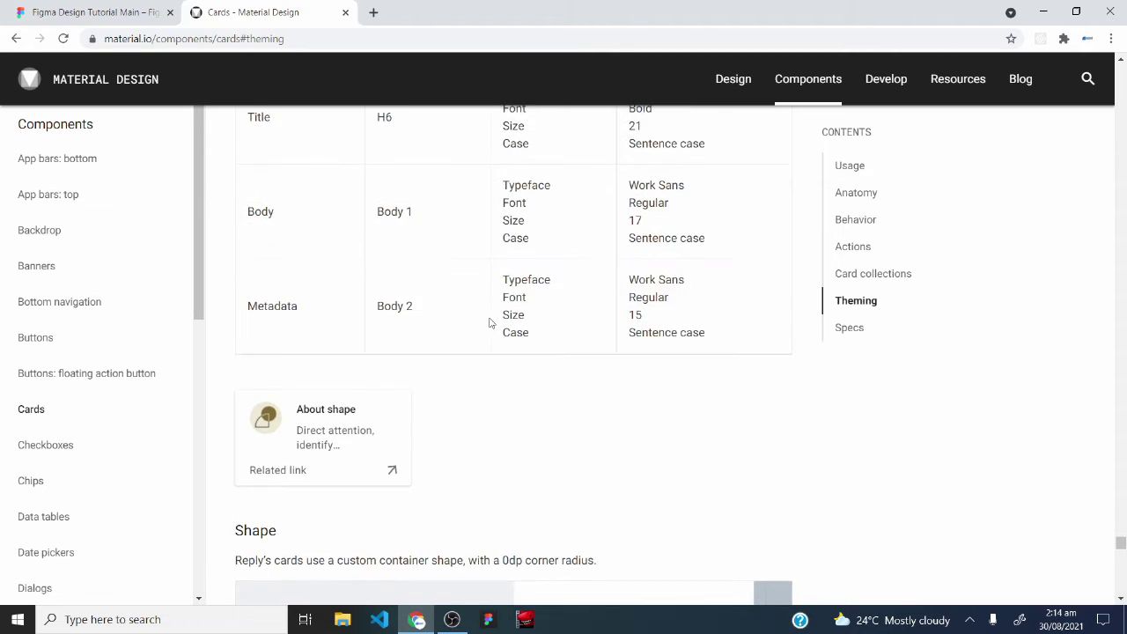
{"action": "scroll", "coordinate": [490, 322], "scroll_direction": "up", "scroll_amount": 2}
{"action": "scroll", "coordinate": [441, 299], "scroll_direction": "down", "scroll_amount": 2}
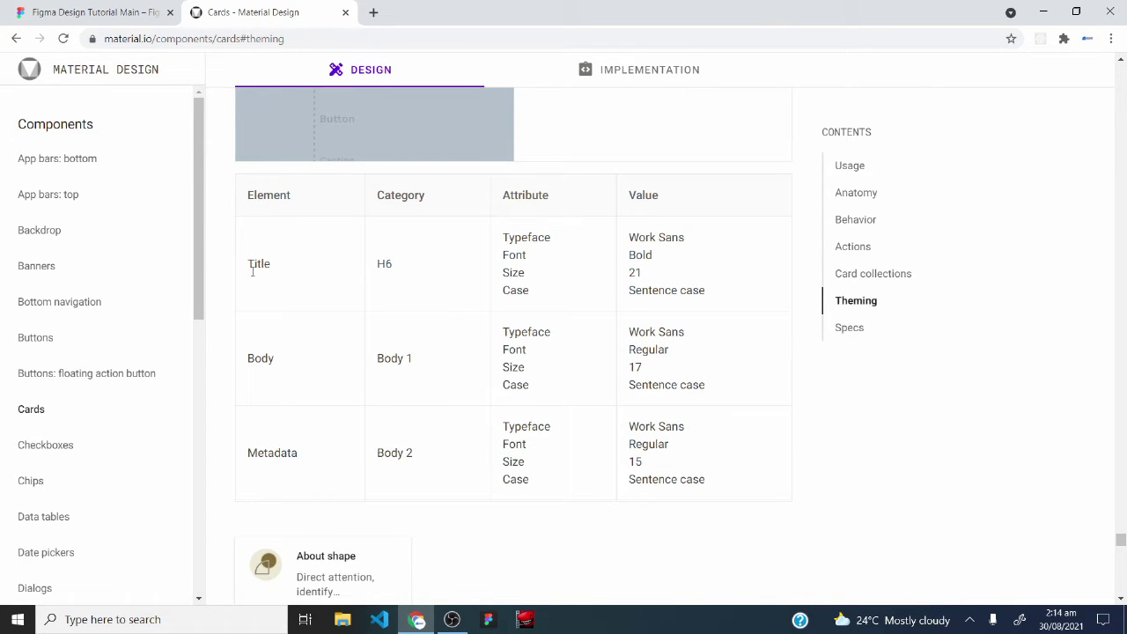
{"action": "left_click_drag", "start_coordinate": [249, 265], "coordinate": [272, 272]}
{"action": "left_click_drag", "start_coordinate": [378, 265], "coordinate": [401, 271]}
{"action": "left_click_drag", "start_coordinate": [509, 238], "coordinate": [537, 255]}
{"action": "left_click_drag", "start_coordinate": [628, 254], "coordinate": [657, 258]}
{"action": "left_click_drag", "start_coordinate": [503, 273], "coordinate": [526, 275]}
{"action": "triple_click", "coordinate": [652, 238]}
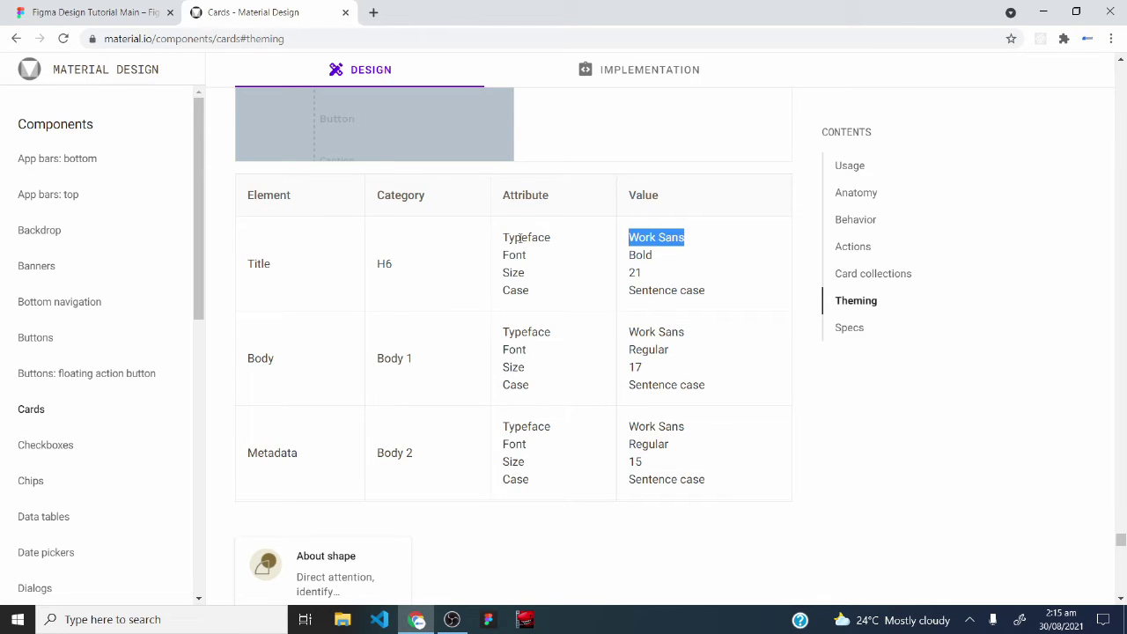
{"action": "scroll", "coordinate": [519, 264], "scroll_direction": "down", "scroll_amount": 10}
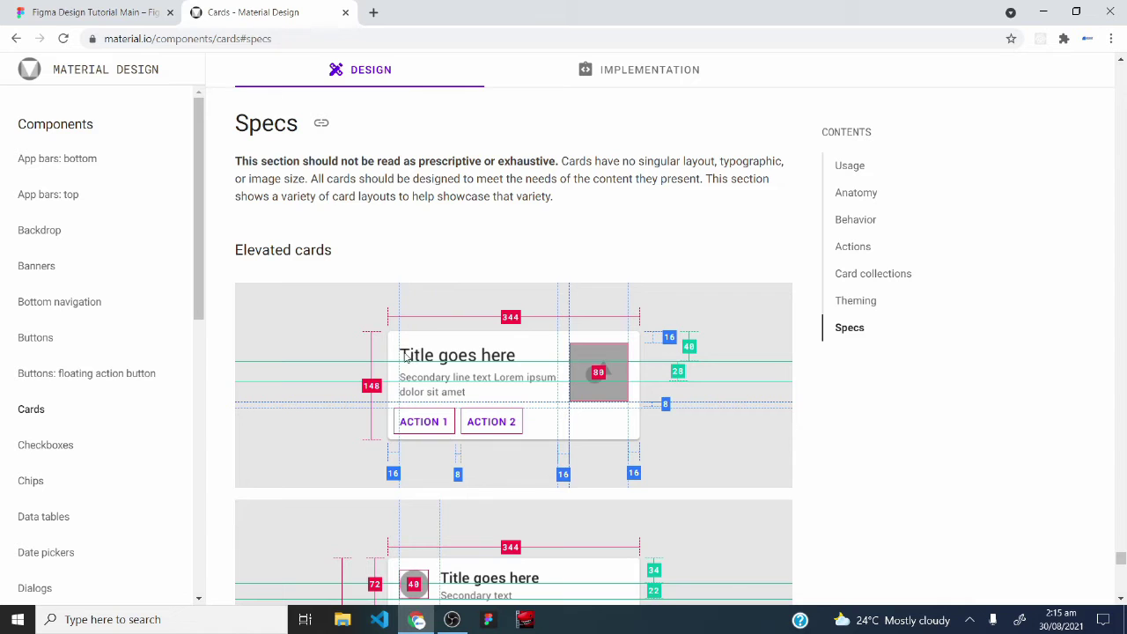
{"action": "key", "text": "ctrl+Tab"}
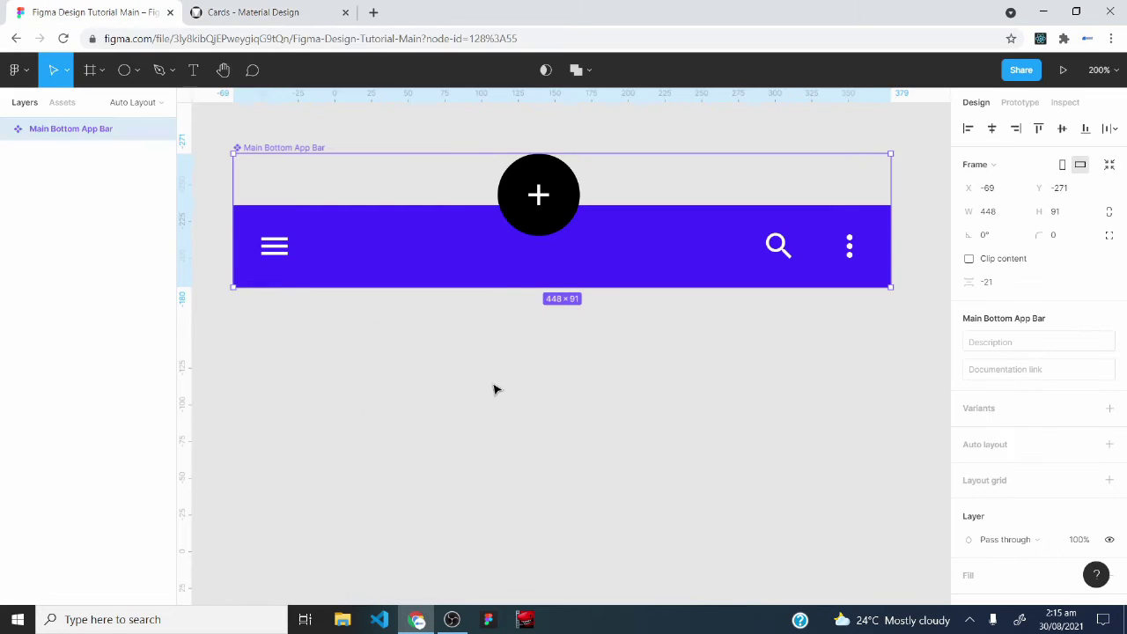
Add a 'Title Goes Here' text layer in Work Sans
{"action": "scroll", "coordinate": [493, 392], "scroll_direction": "down", "scroll_amount": 5}
{"action": "key", "text": "t"}
{"action": "left_click", "coordinate": [382, 236]}
{"action": "type", "text": "Title Goes Here"}
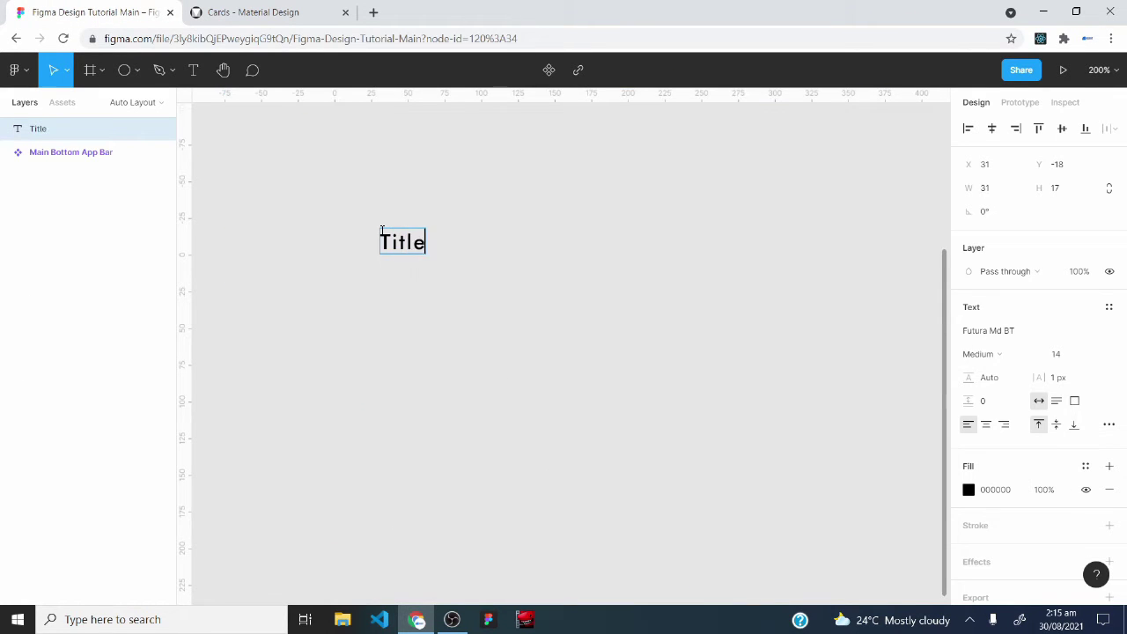
{"action": "left_click", "coordinate": [1034, 331]}
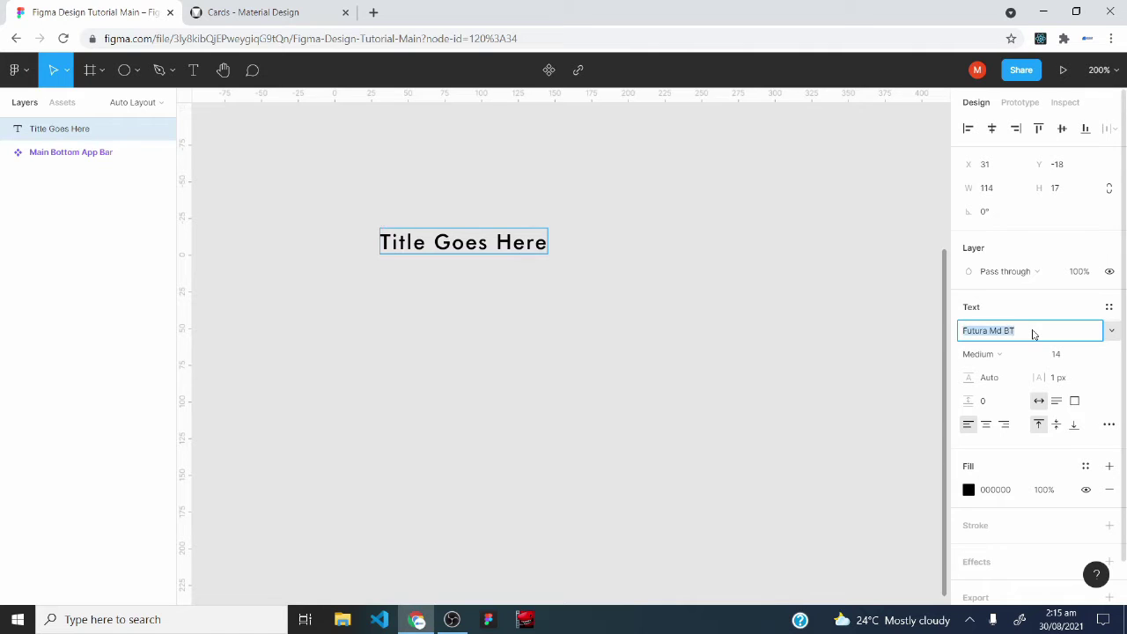
{"action": "type", "text": "Work"}
{"action": "key", "text": "Return"}
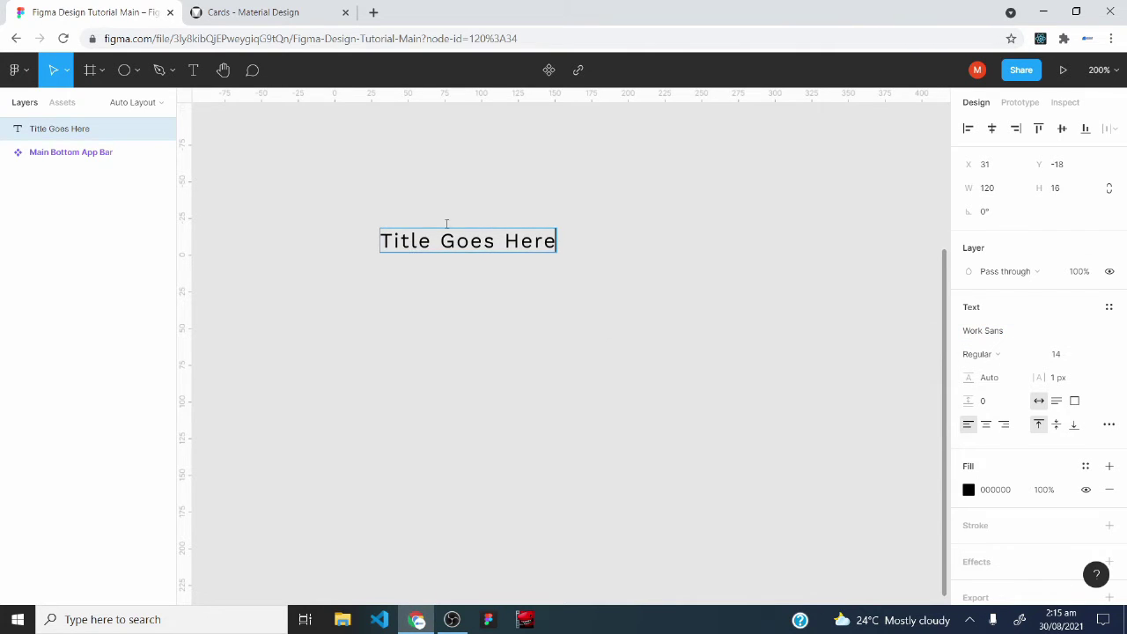
Make the title Bold, checking the Material cards spec page
{"action": "left_click", "coordinate": [979, 354]}
{"action": "left_click", "coordinate": [984, 377]}
{"action": "left_click", "coordinate": [275, 10]}
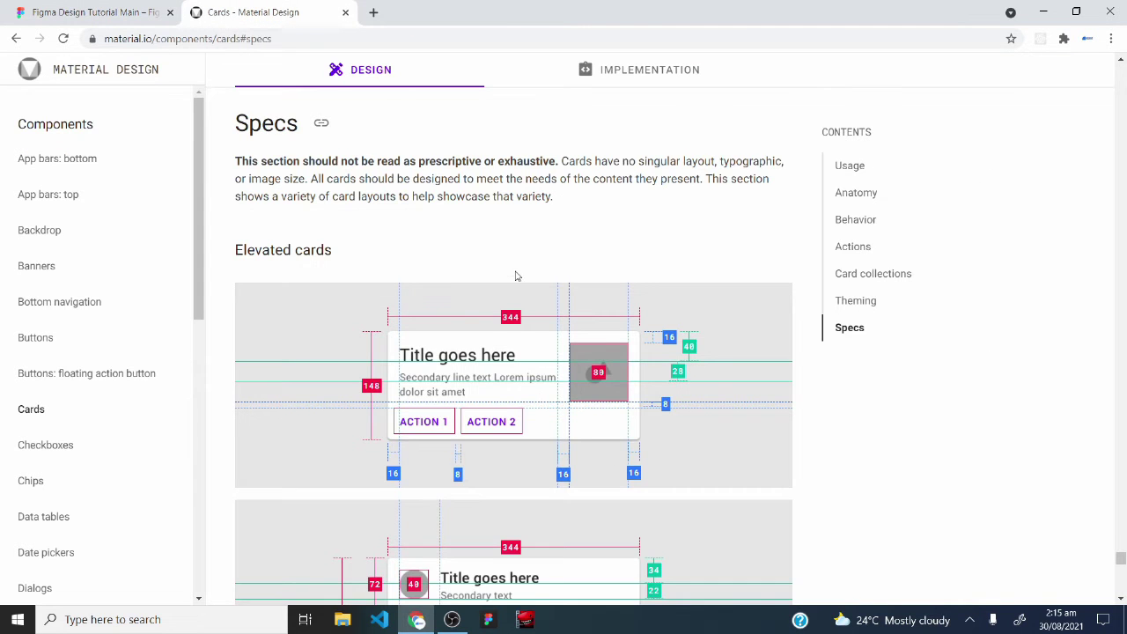
{"action": "scroll", "coordinate": [516, 276], "scroll_direction": "up", "scroll_amount": 10}
{"action": "left_click", "coordinate": [66, 6]}
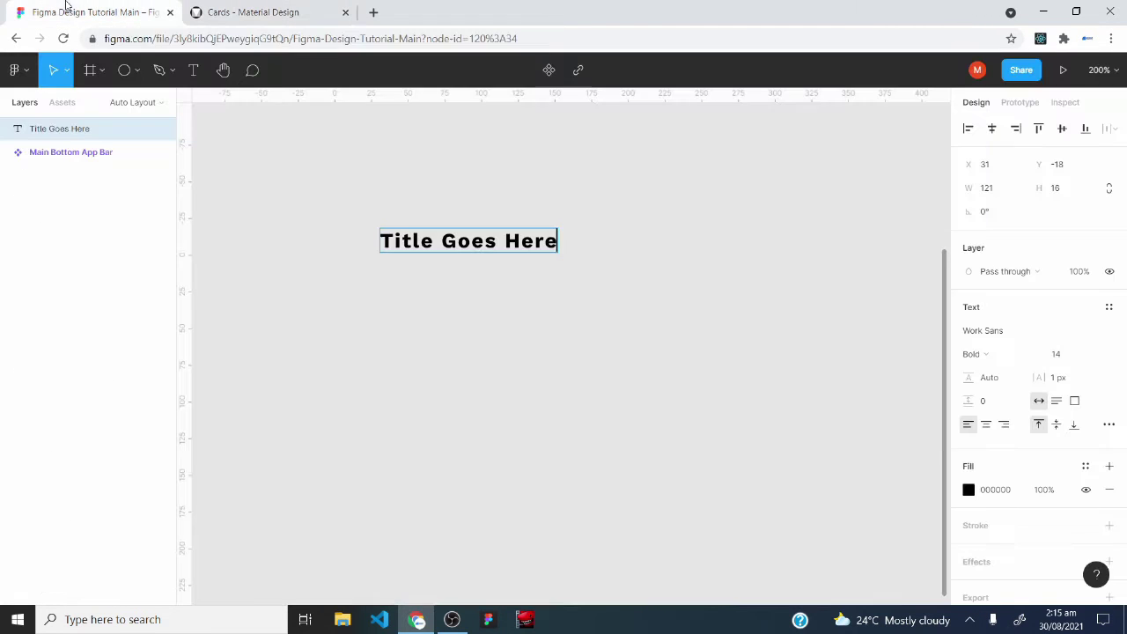
Set the title size to 21, move it left, and return to the cards spec
{"action": "left_click", "coordinate": [1062, 355]}
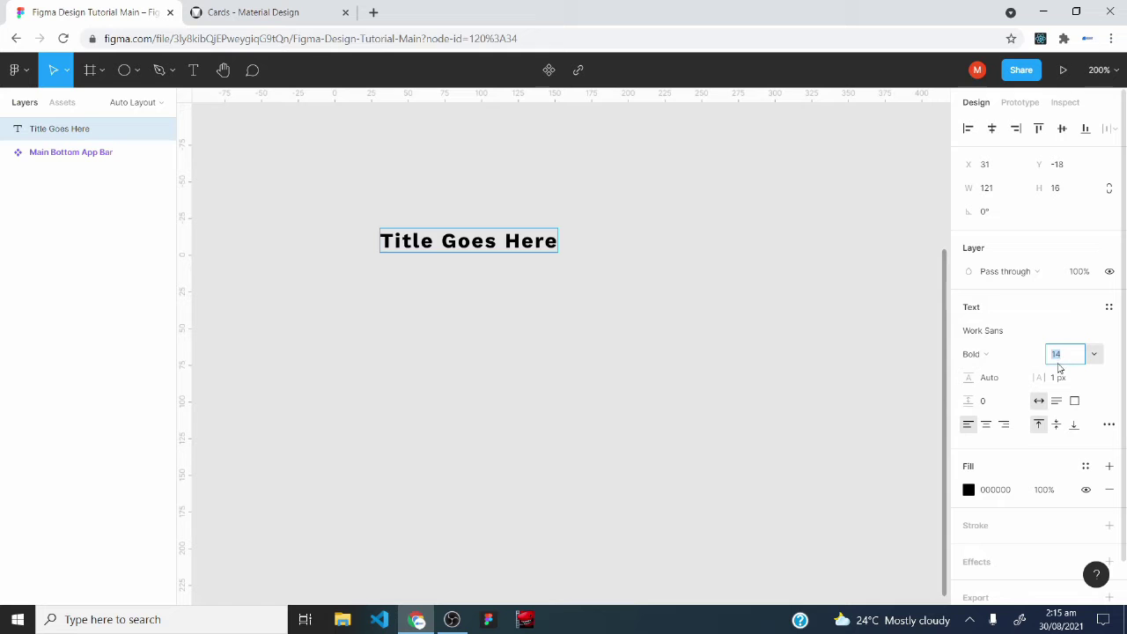
{"action": "key", "text": "Return"}
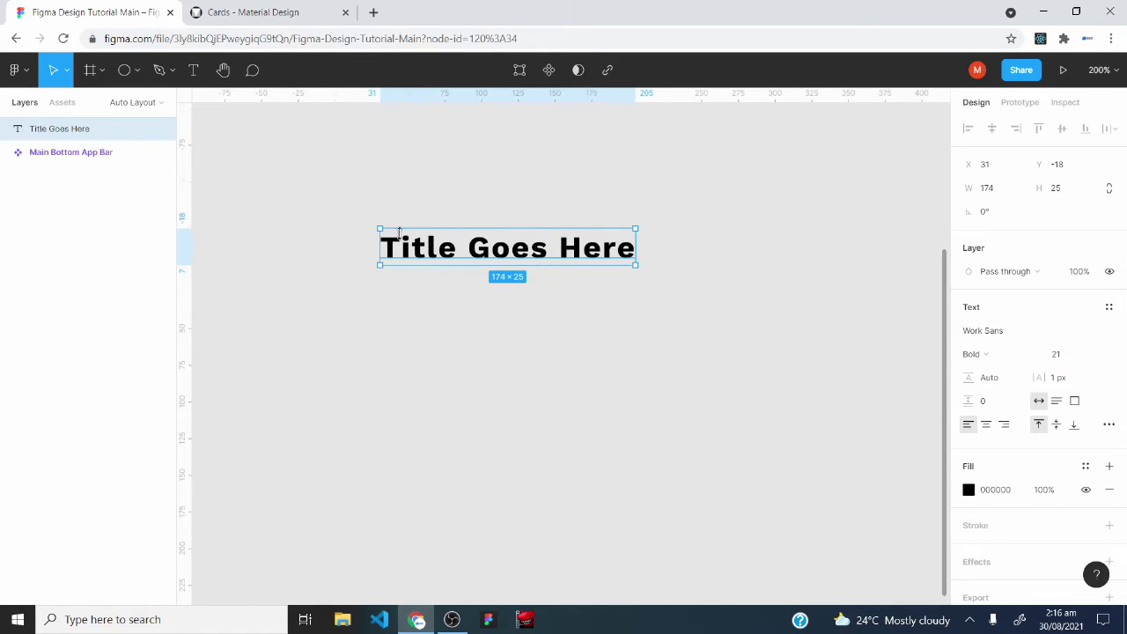
{"action": "left_click_drag", "start_coordinate": [398, 233], "coordinate": [326, 232]}
{"action": "left_click", "coordinate": [264, 12]}
{"action": "scroll", "coordinate": [531, 356], "scroll_direction": "down", "scroll_amount": 5}
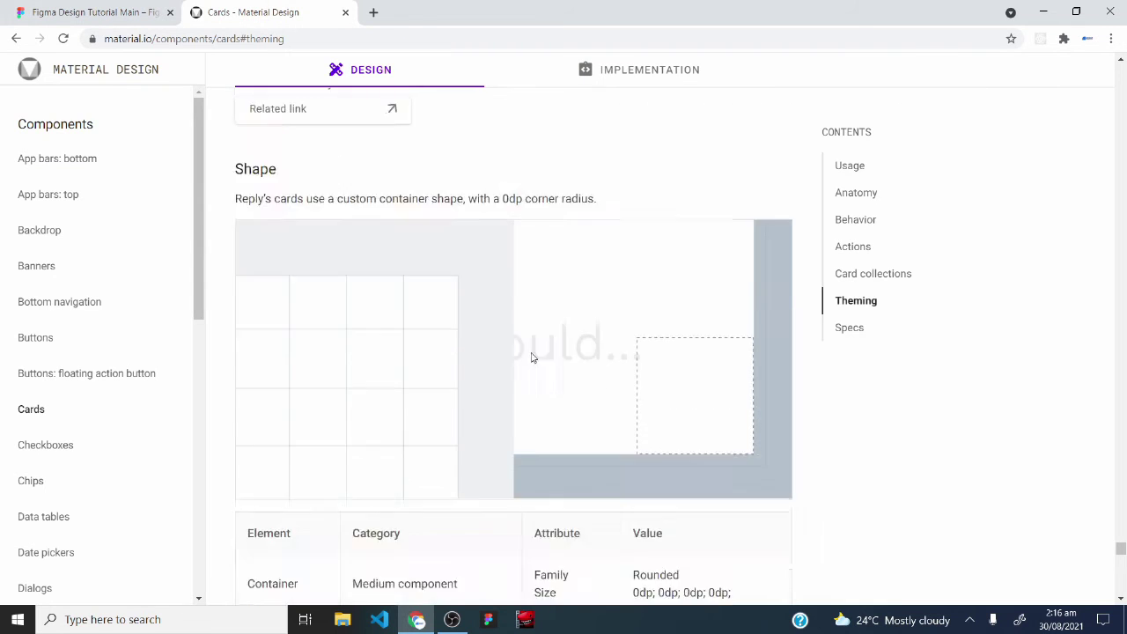
Add the 'Secondary text line text lorem ipsum dolor sit amet' layer below the title
{"action": "left_click", "coordinate": [108, 11]}
{"action": "key", "text": "t"}
{"action": "left_click", "coordinate": [316, 300]}
{"action": "type", "text": "Seconda"}
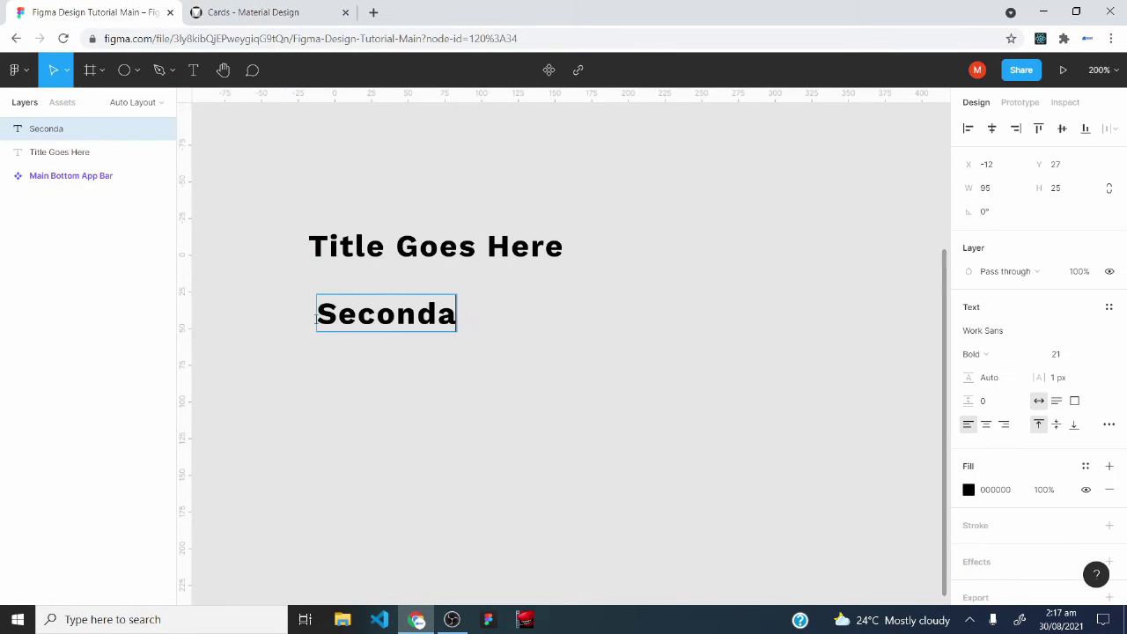
{"action": "type", "text": "ry text"}
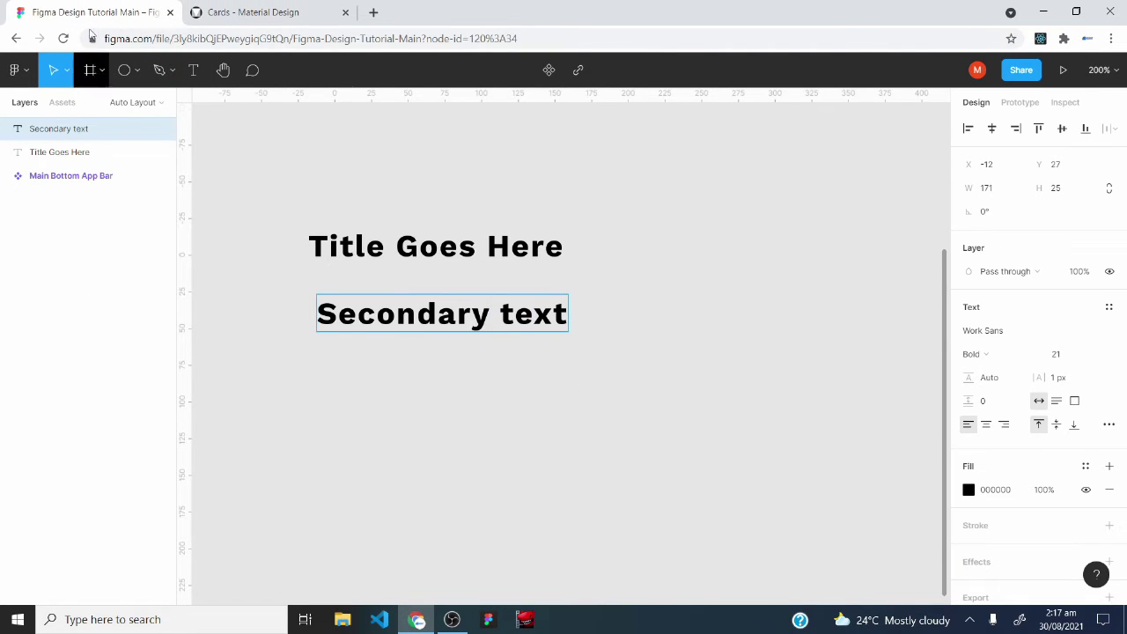
{"action": "left_click", "coordinate": [272, 9]}
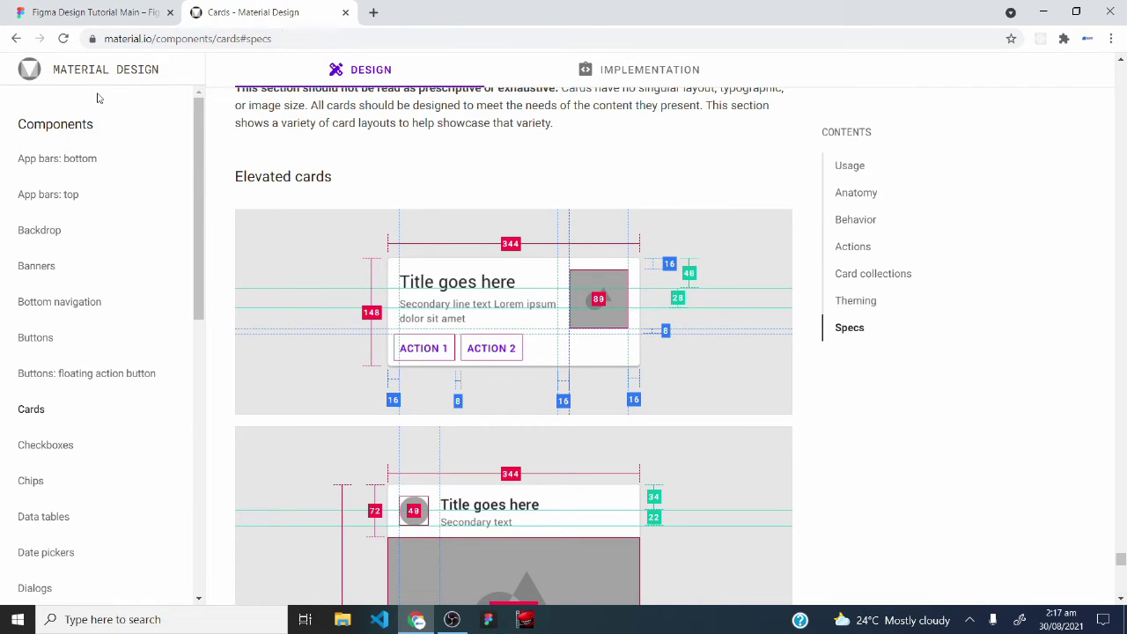
{"action": "left_click", "coordinate": [27, 7]}
{"action": "type", "text": "line text lorem ipsum dolor sit amet"}
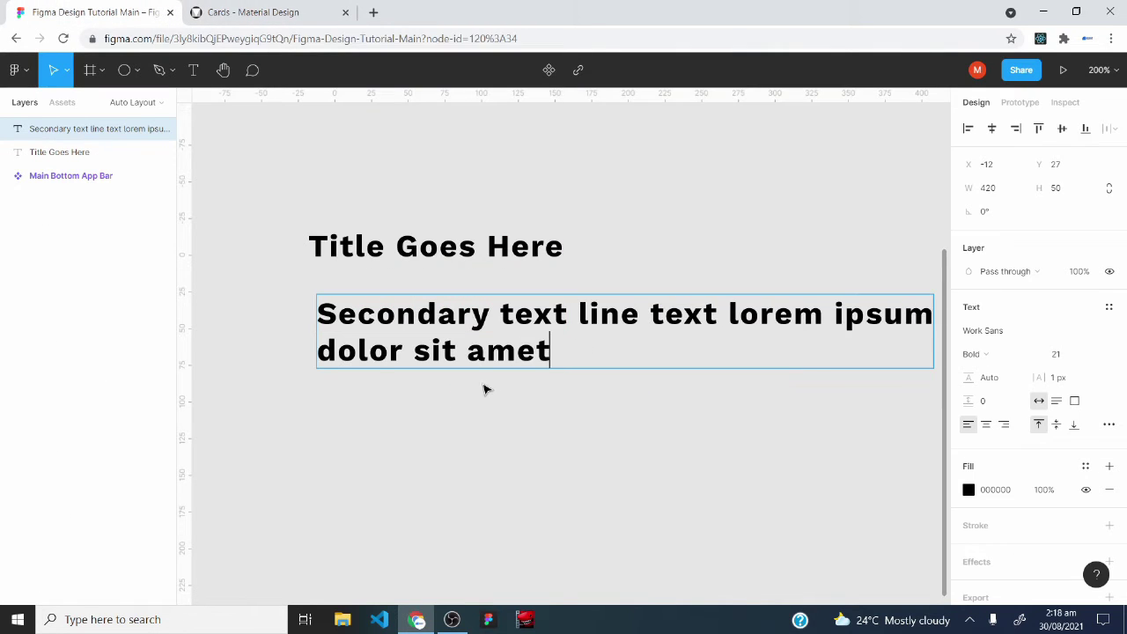
{"action": "key", "text": "Escape"}
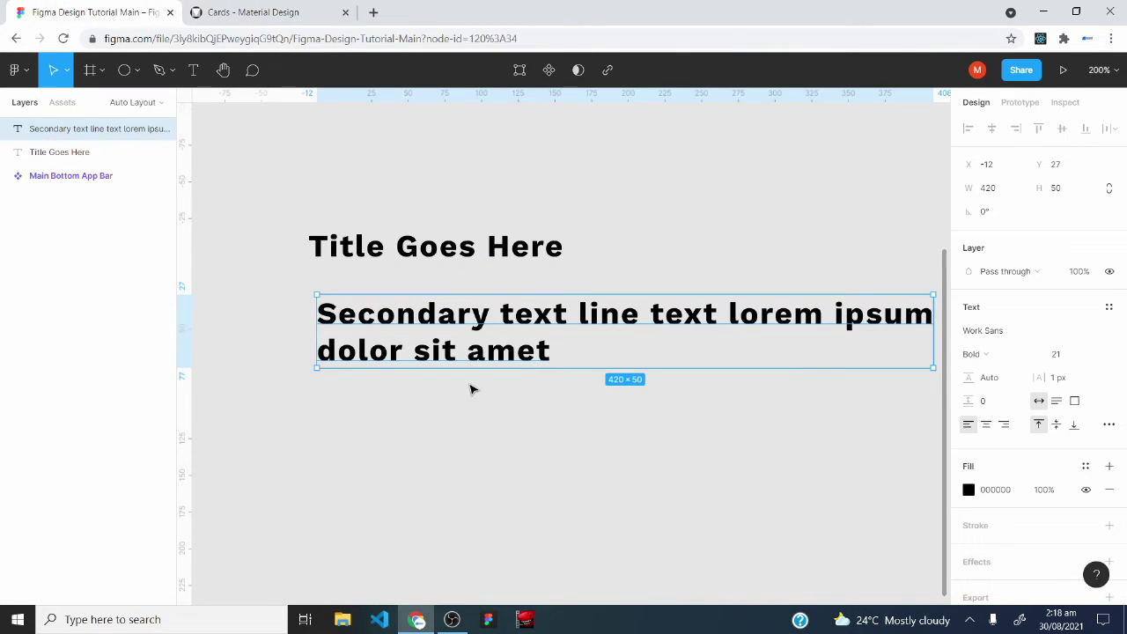
Set the secondary text size to 17, referring to the Material cards spec
{"action": "left_click", "coordinate": [252, 7]}
{"action": "scroll", "coordinate": [357, 317], "scroll_direction": "up", "scroll_amount": 10}
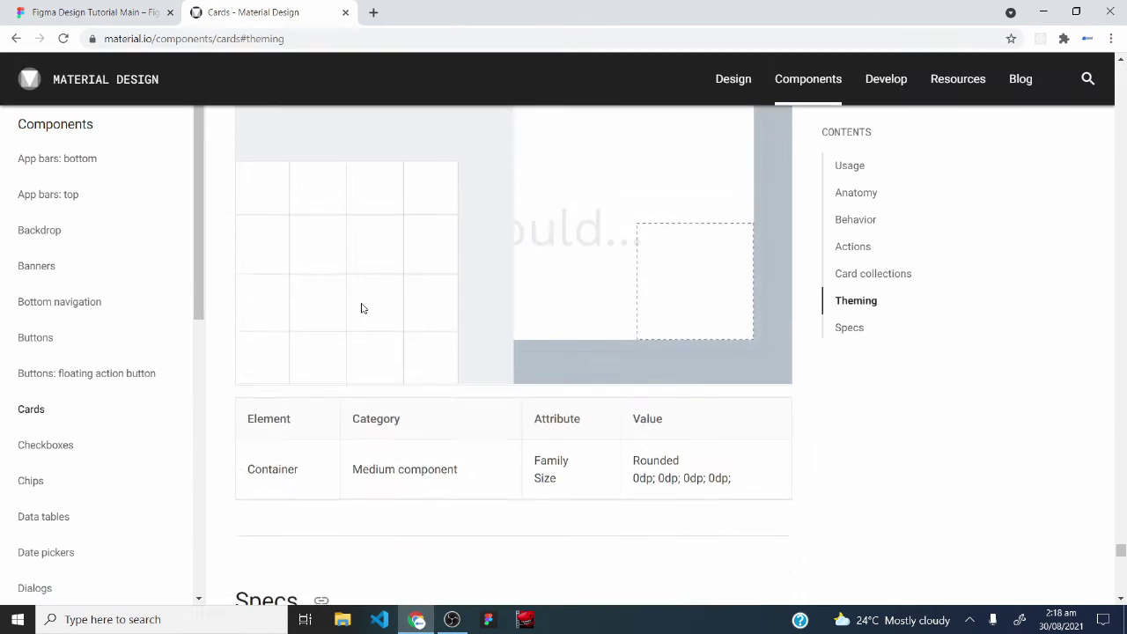
{"action": "scroll", "coordinate": [361, 309], "scroll_direction": "up", "scroll_amount": 4}
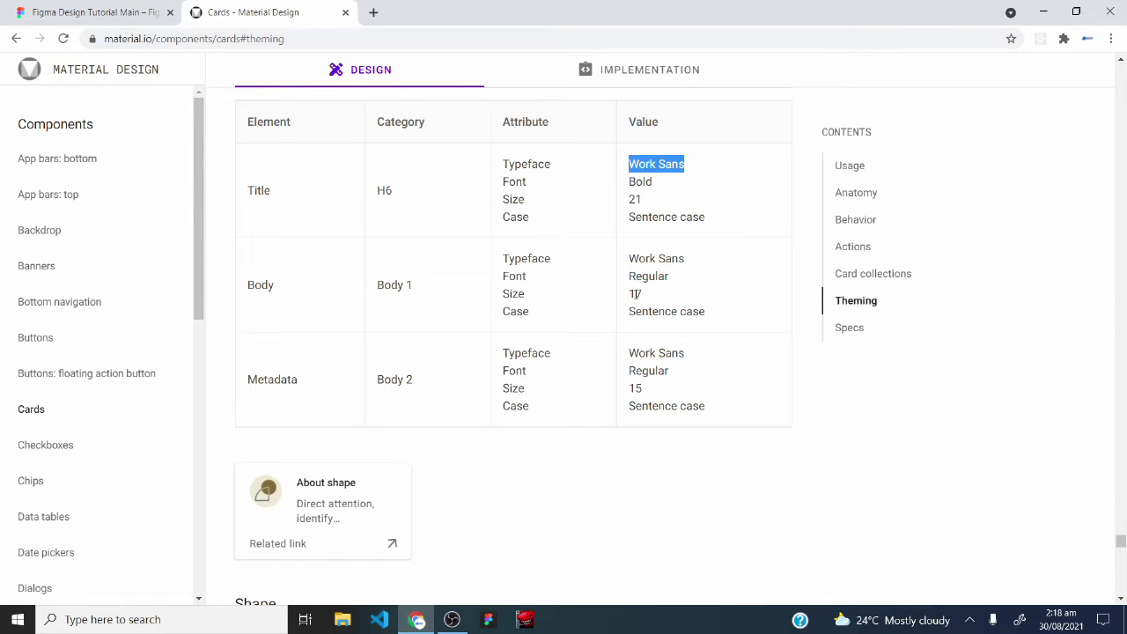
{"action": "left_click", "coordinate": [88, 12]}
{"action": "left_click", "coordinate": [1063, 356]}
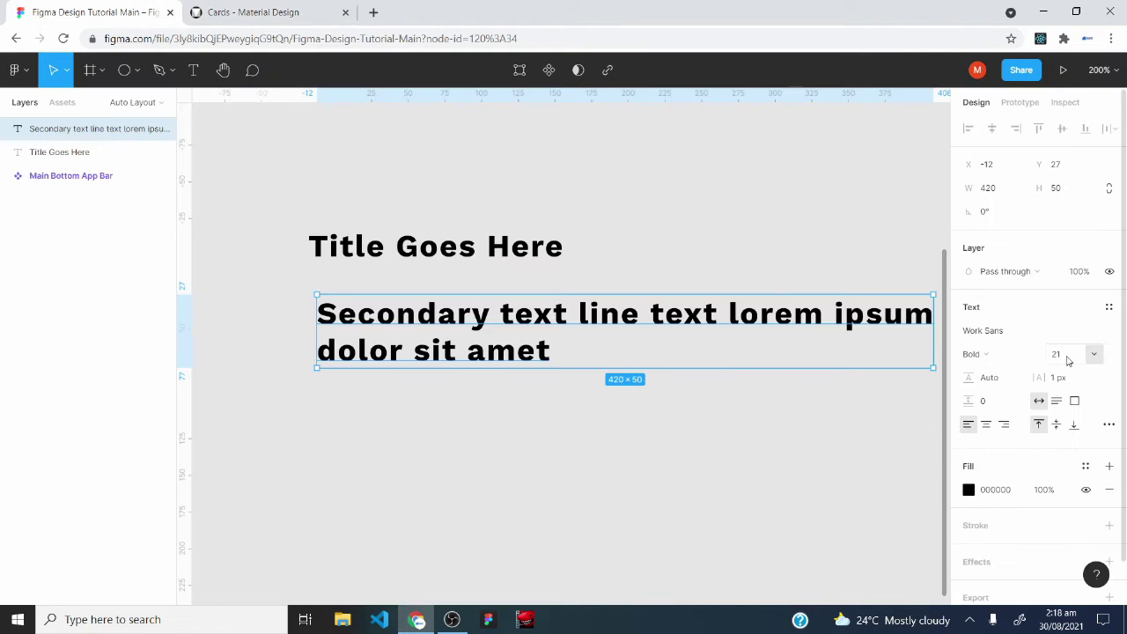
{"action": "type", "text": "1"}
{"action": "key", "text": "Return"}
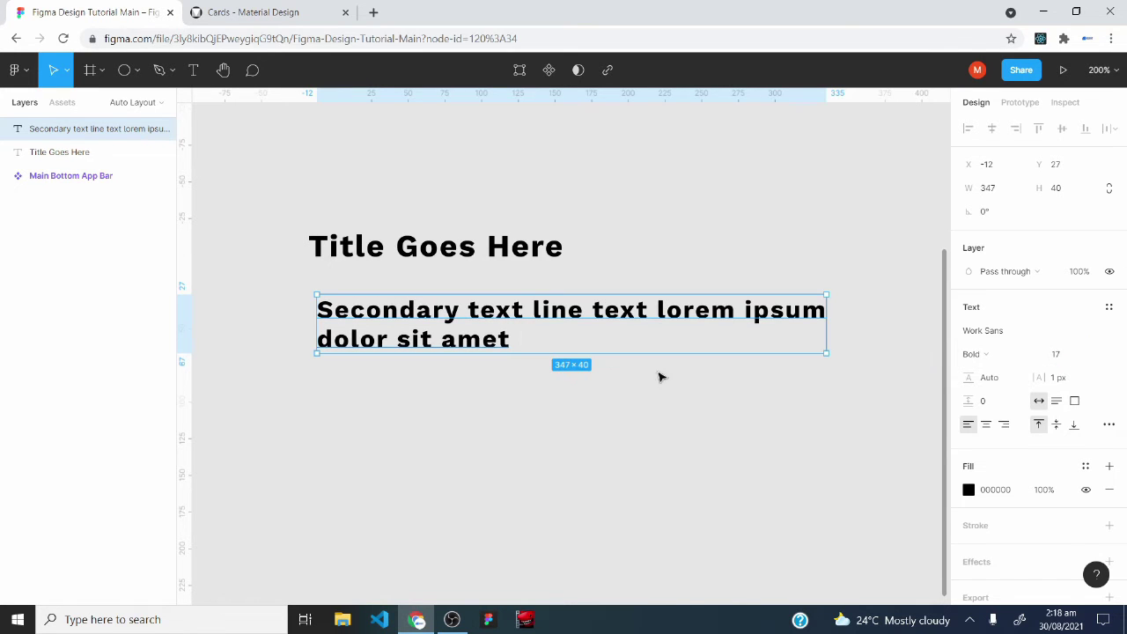
{"action": "left_click", "coordinate": [252, 12]}
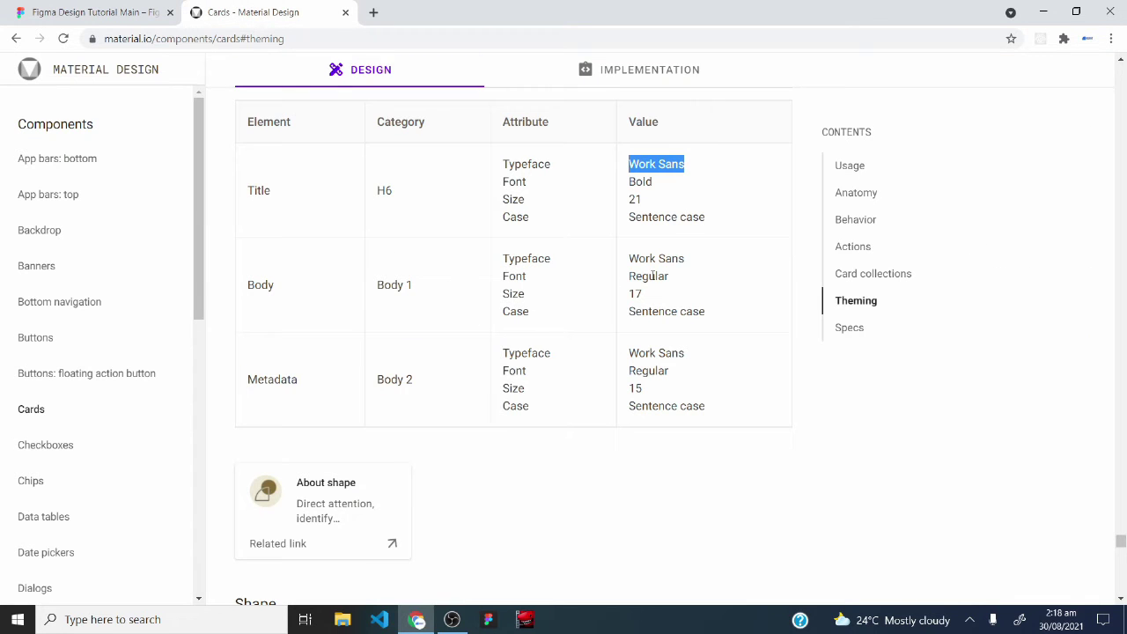
{"action": "left_click", "coordinate": [88, 13]}
Set the secondary text to Regular weight and review the Elevated card spec
{"action": "left_click", "coordinate": [1026, 352]}
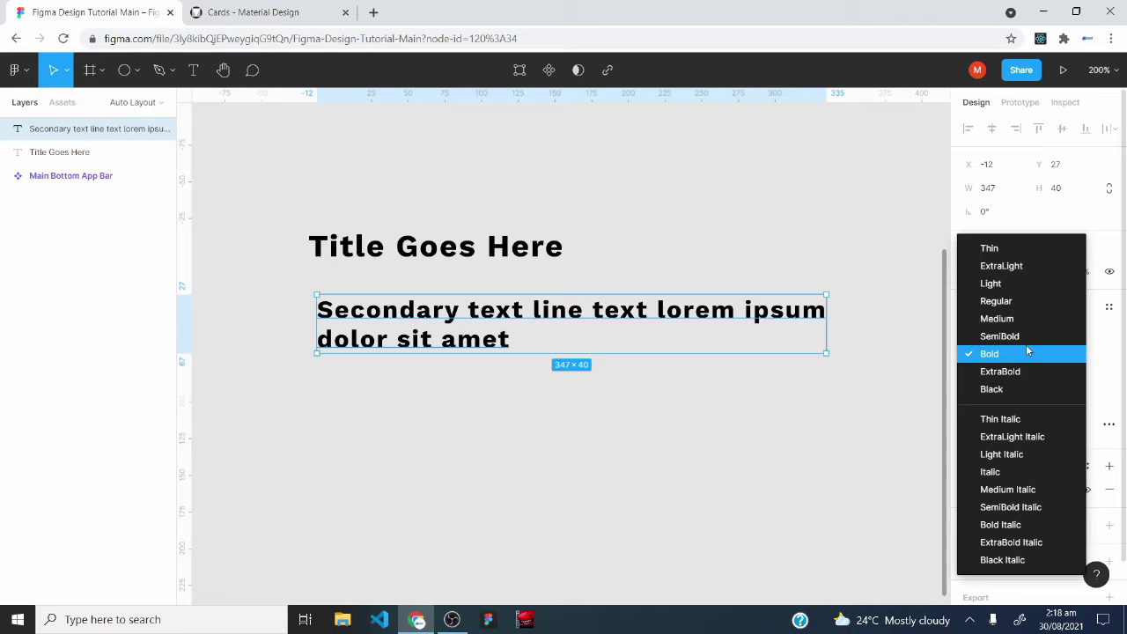
{"action": "left_click", "coordinate": [1021, 300]}
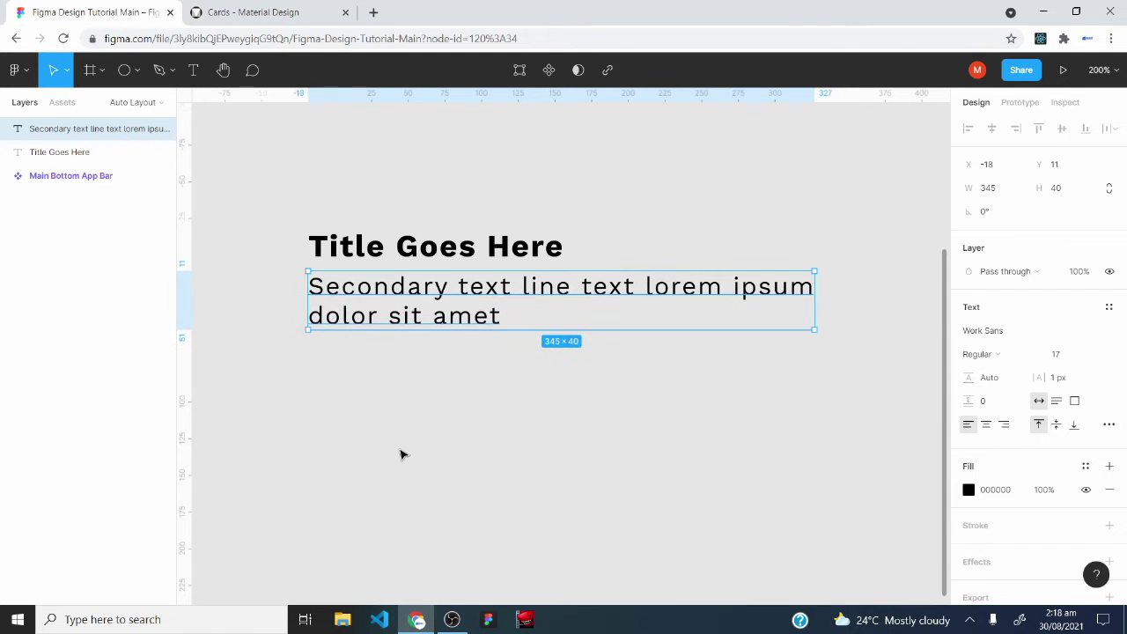
{"action": "key", "text": "ctrl+Tab"}
{"action": "scroll", "coordinate": [390, 297], "scroll_direction": "down", "scroll_amount": 10}
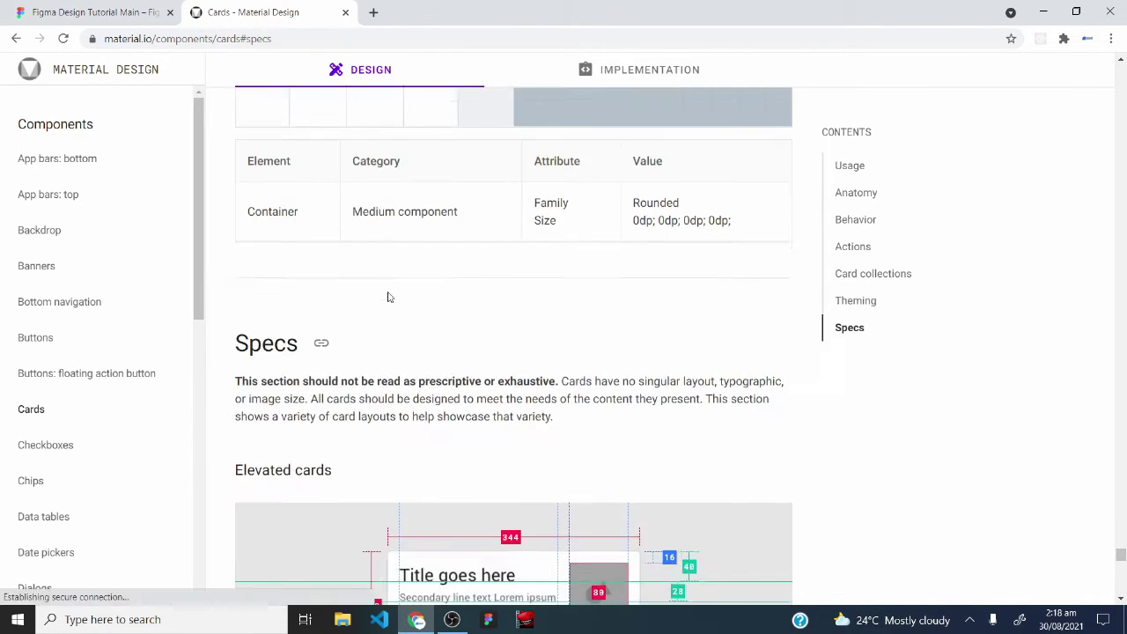
{"action": "scroll", "coordinate": [390, 296], "scroll_direction": "down", "scroll_amount": 3}
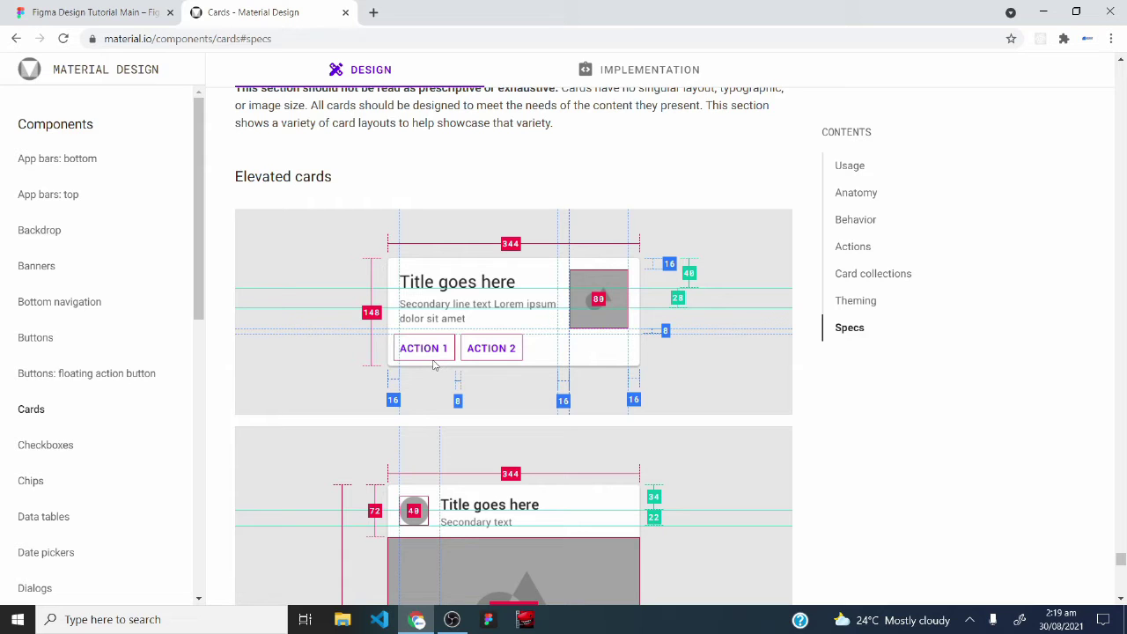
{"action": "left_click", "coordinate": [374, 14]}
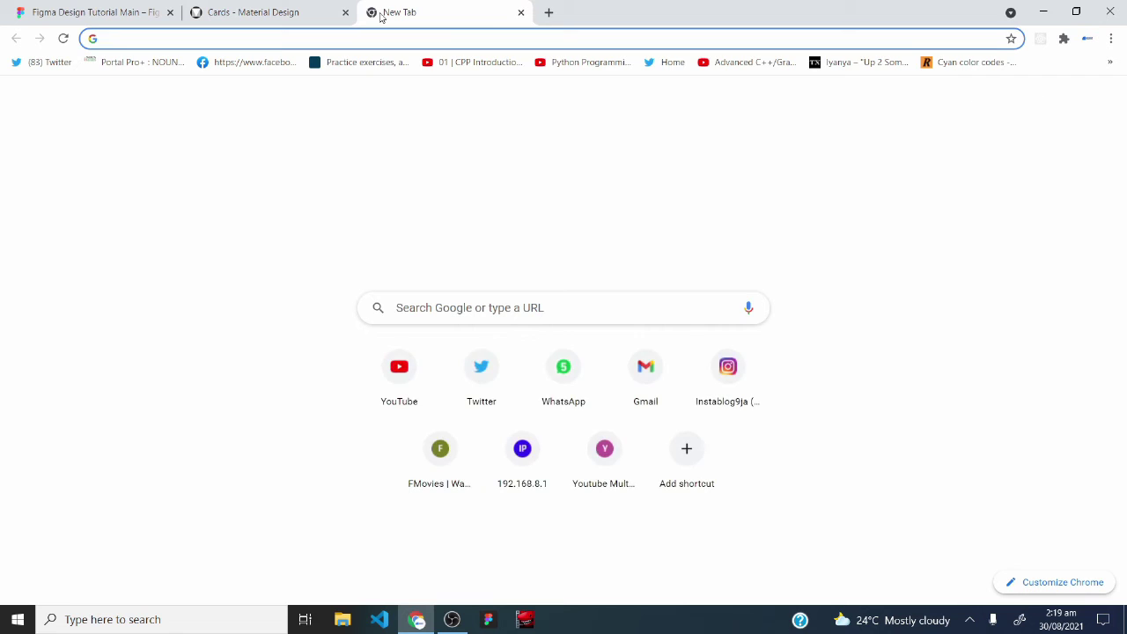
Go to material.io and open the Buttons specs at the Text button section
{"action": "type", "text": "materi"}
{"action": "key", "text": "Return"}
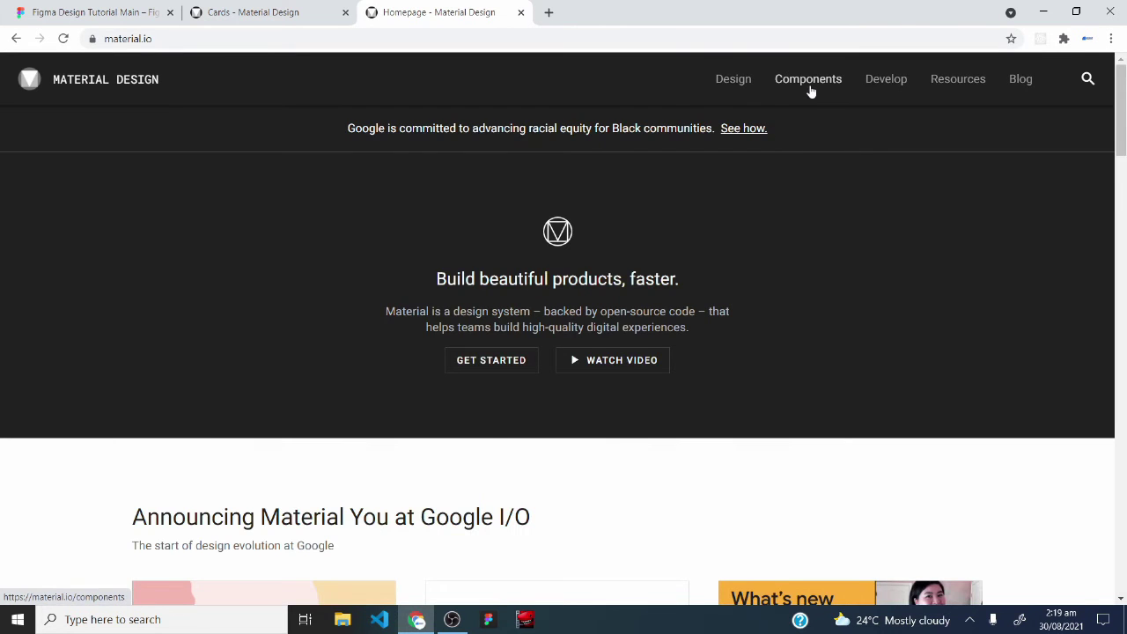
{"action": "left_click", "coordinate": [809, 84]}
{"action": "left_click", "coordinate": [33, 343]}
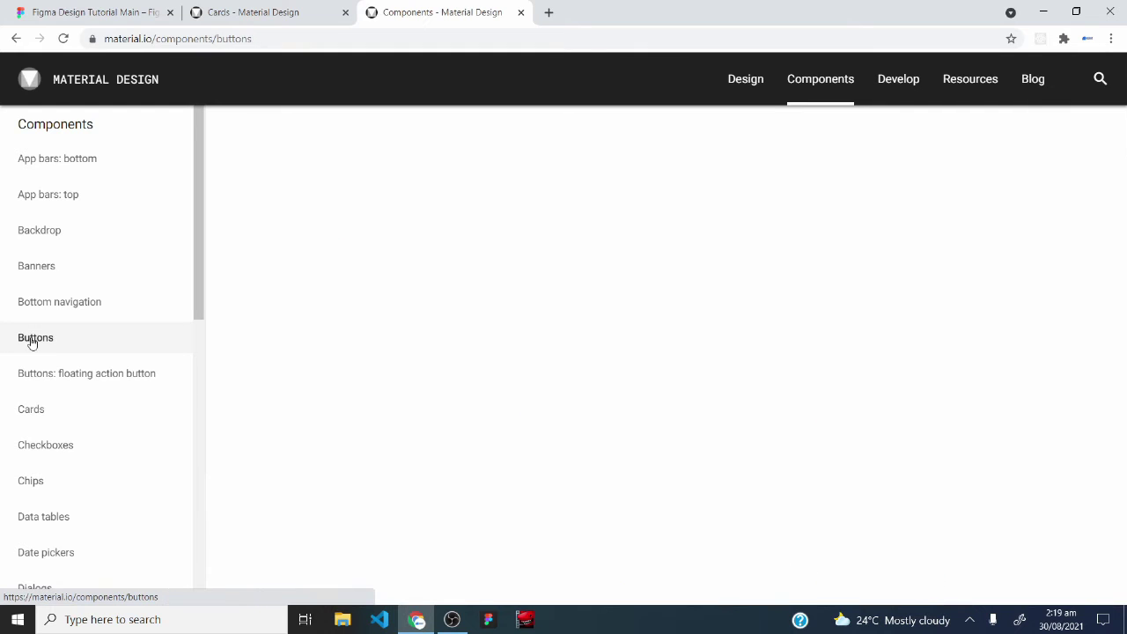
{"action": "scroll", "coordinate": [968, 427], "scroll_direction": "down", "scroll_amount": 3}
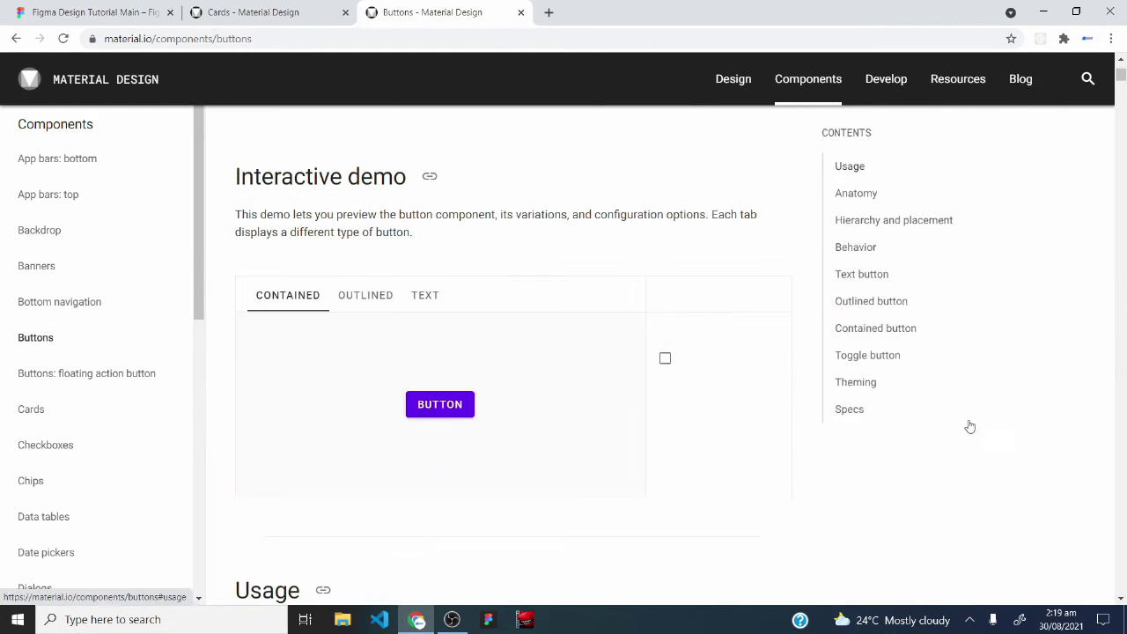
{"action": "left_click", "coordinate": [857, 412]}
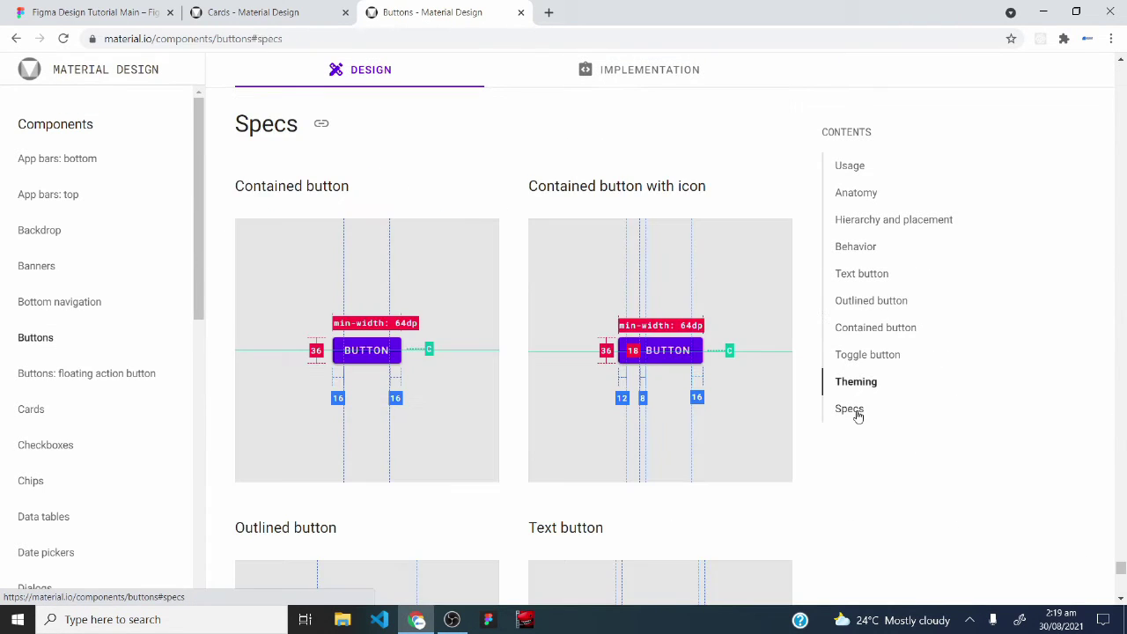
{"action": "scroll", "coordinate": [522, 362], "scroll_direction": "down", "scroll_amount": 3}
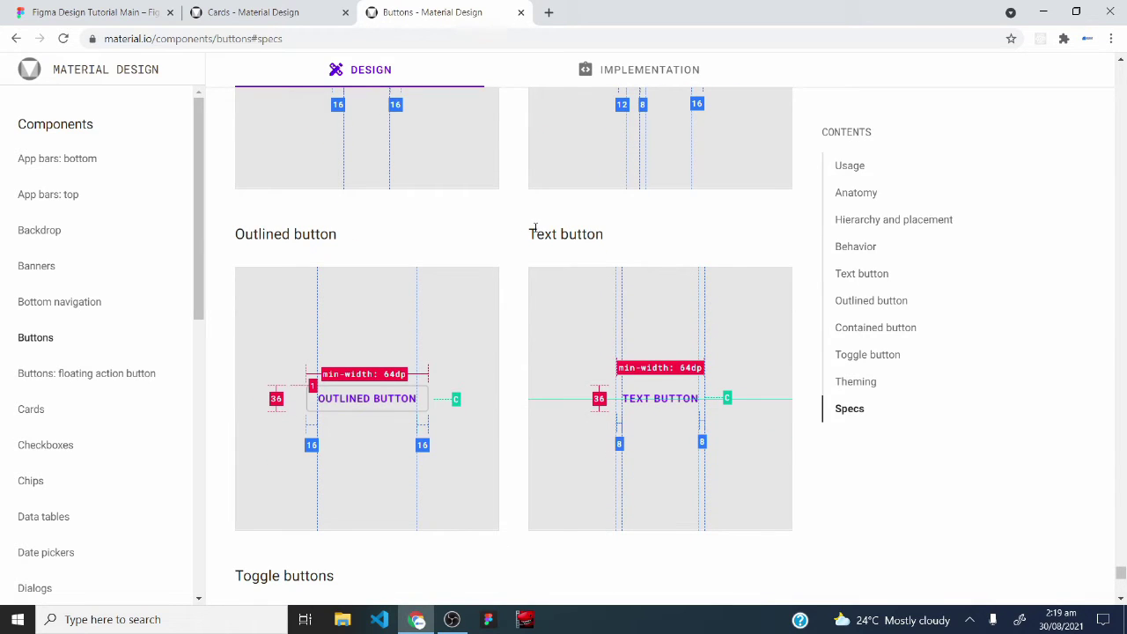
{"action": "left_click_drag", "start_coordinate": [534, 234], "coordinate": [602, 233]}
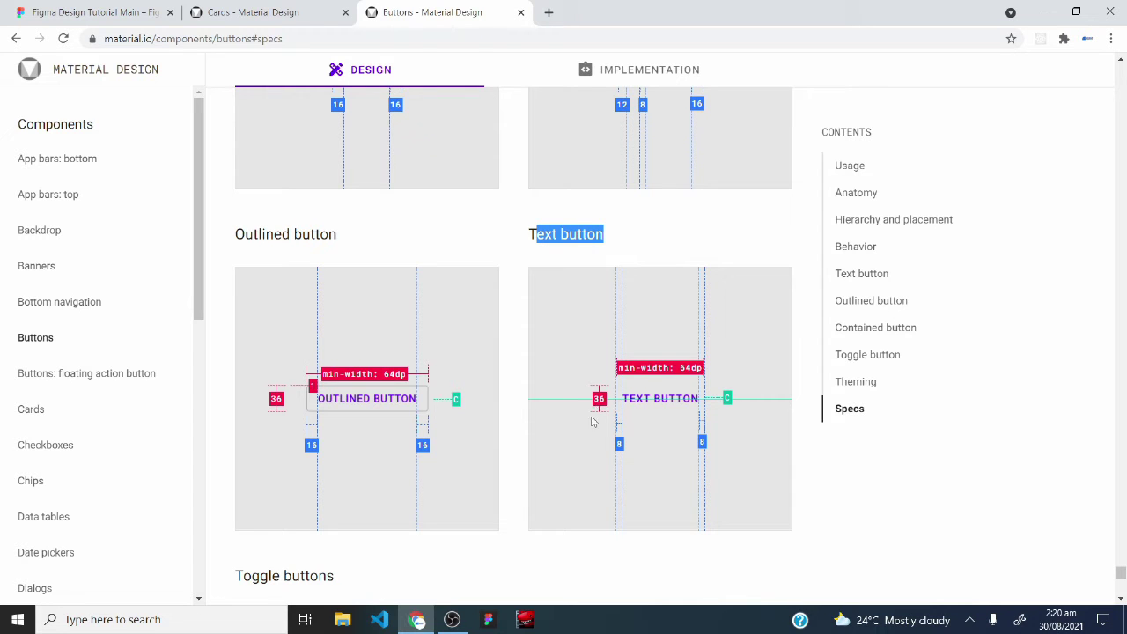
Change the button label text to 'ACTION 1'
{"action": "key", "text": "ctrl+Tab"}
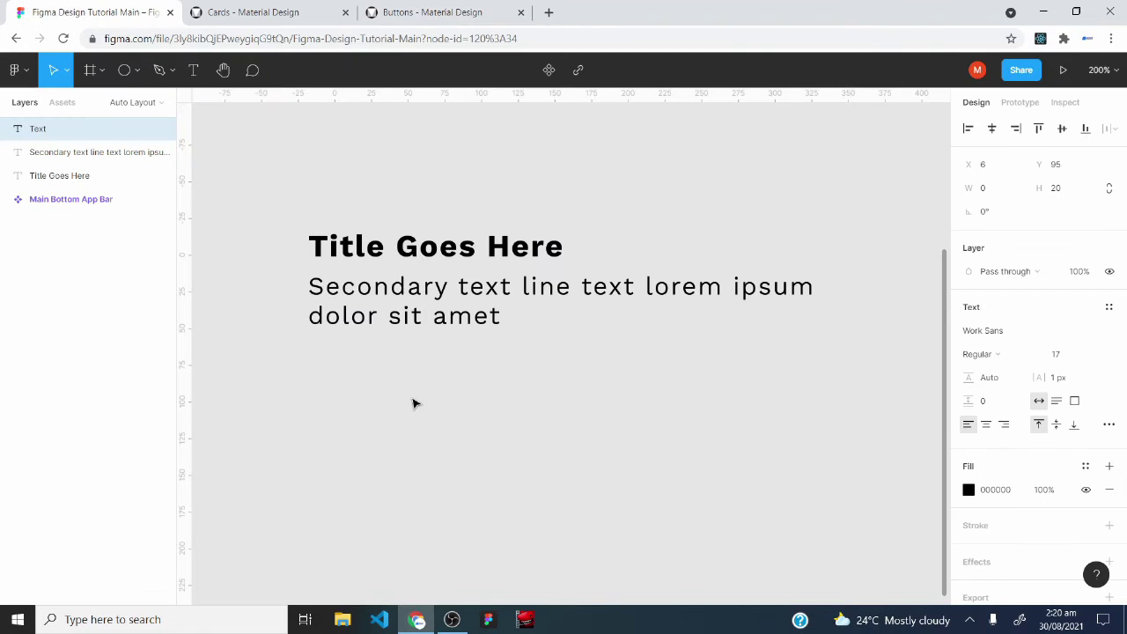
{"action": "type", "text": "ACTION"}
{"action": "key", "text": "Escape"}
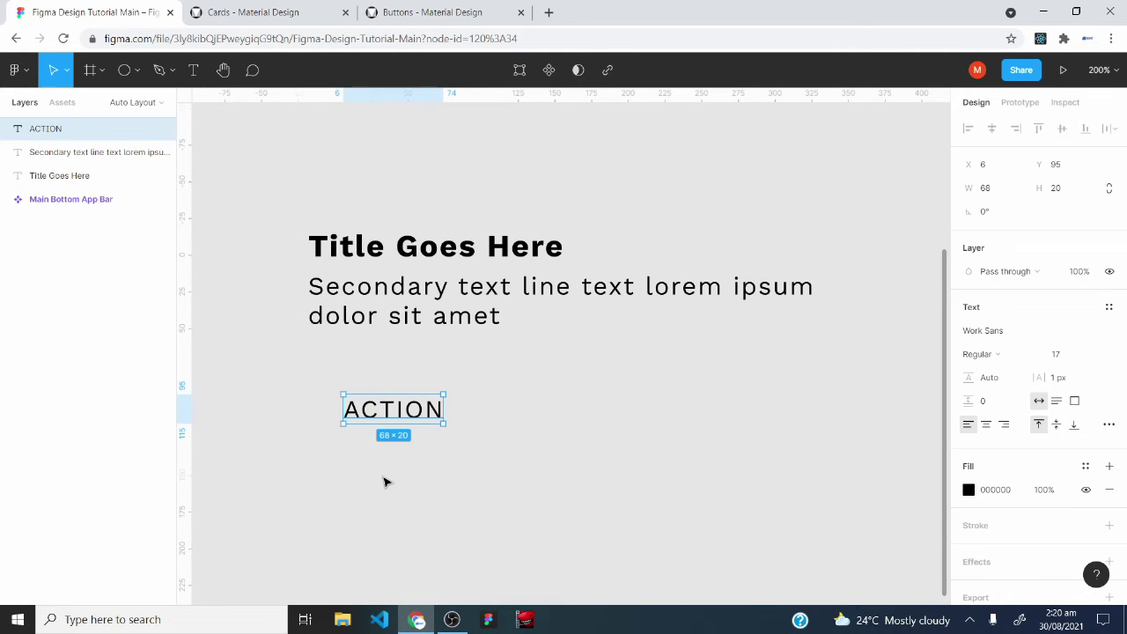
{"action": "key", "text": "ctrl+Tab"}
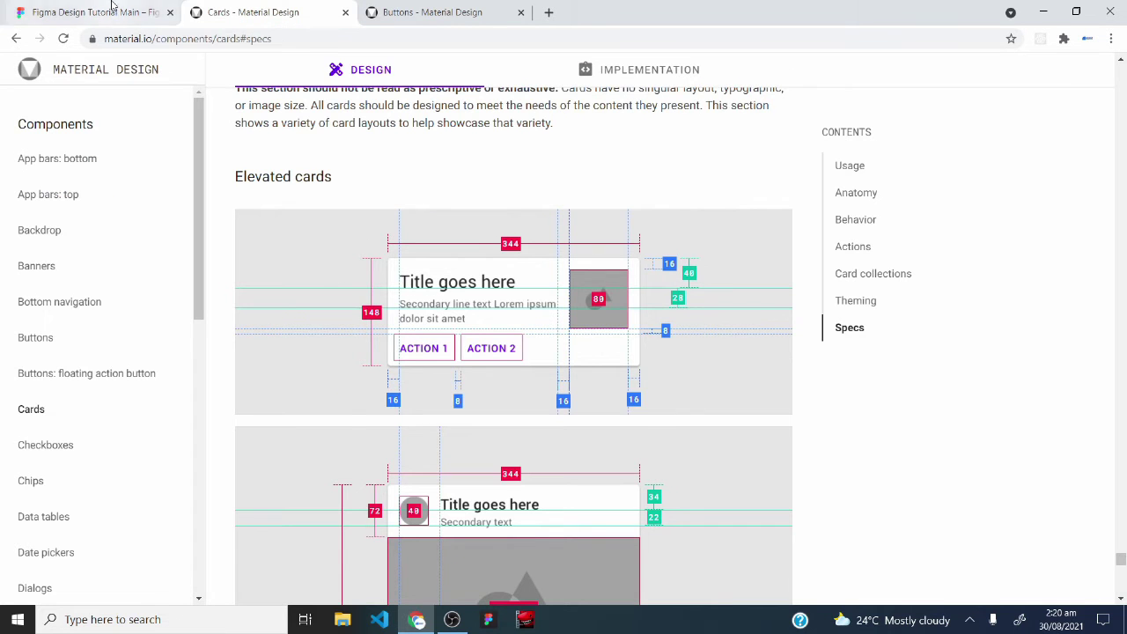
{"action": "key", "text": "ctrl+shift+Tab"}
{"action": "key", "text": "Return"}
{"action": "type", "text": "1"}
{"action": "key", "text": "Escape"}
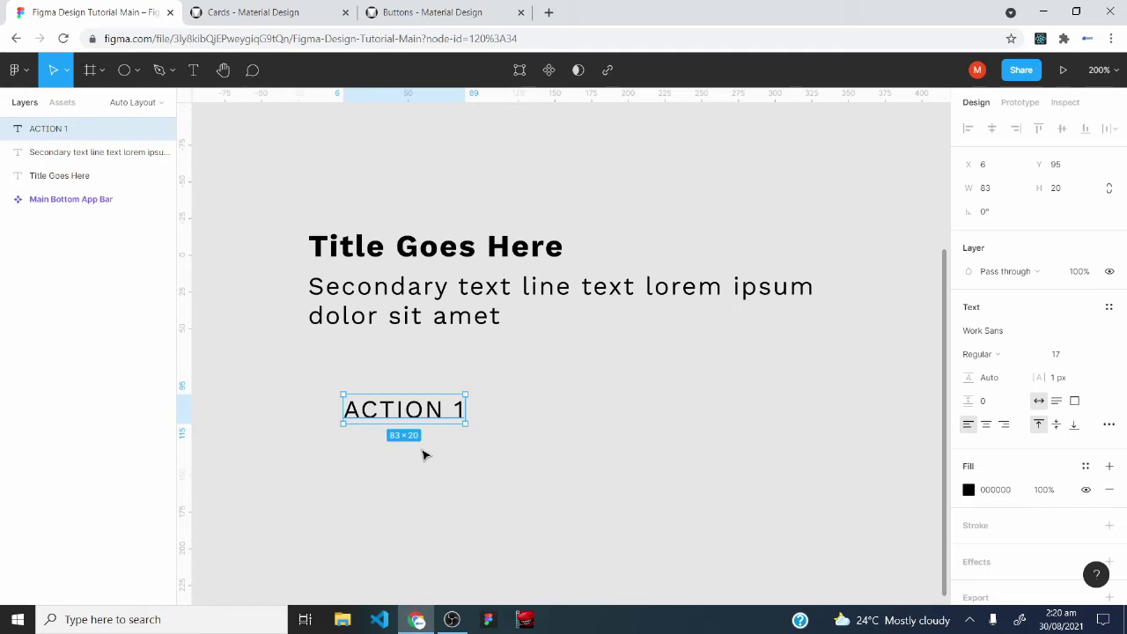
Wrap ACTION 1 in an auto-layout frame with 8 padding
{"action": "key", "text": "shift+a"}
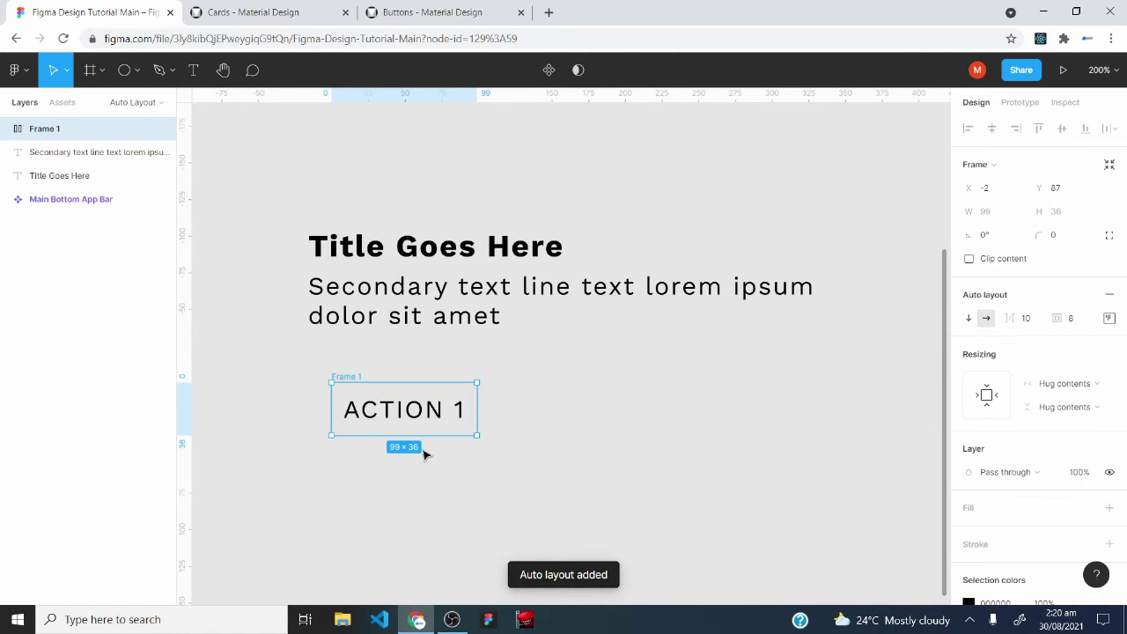
{"action": "left_click", "coordinate": [1078, 321]}
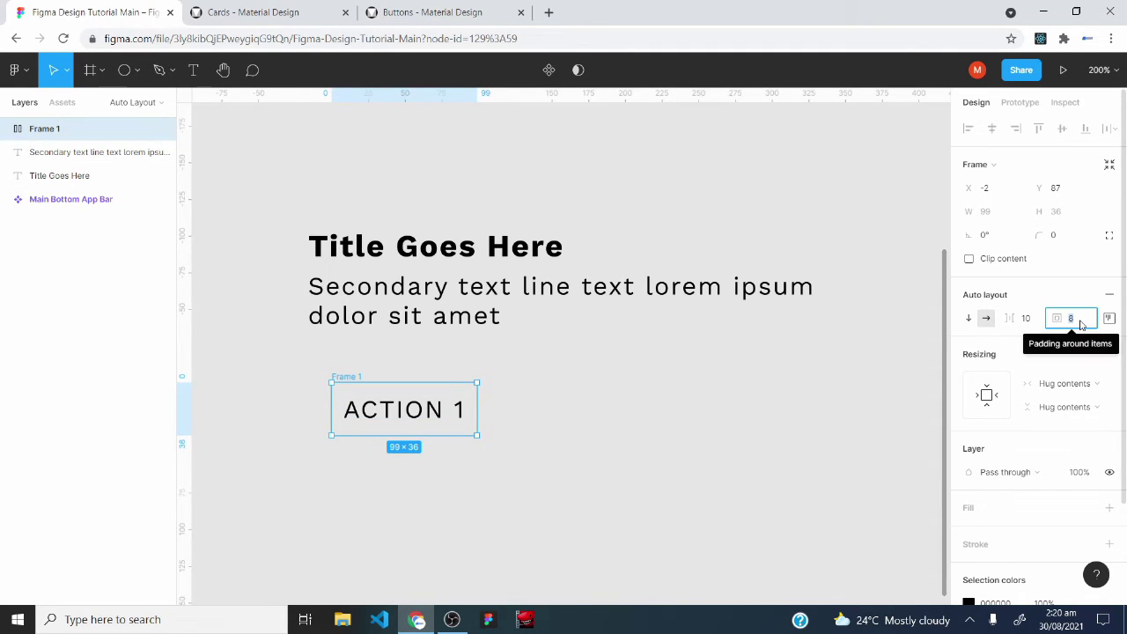
{"action": "key", "text": "Escape"}
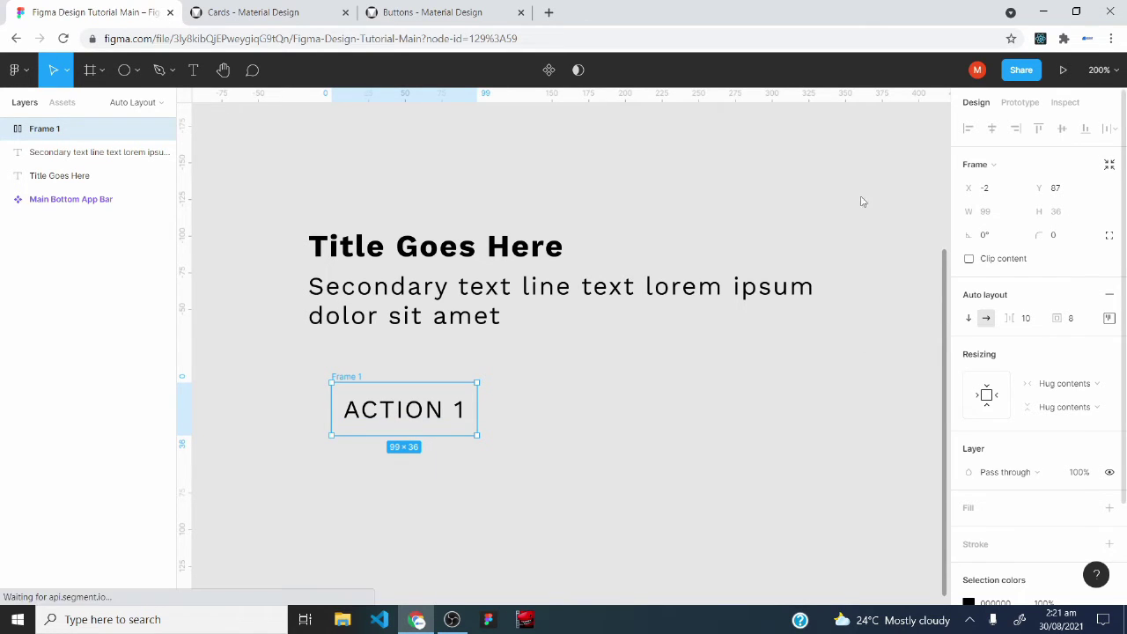
{"action": "left_click", "coordinate": [421, 11]}
{"action": "key", "text": "ctrl+1"}
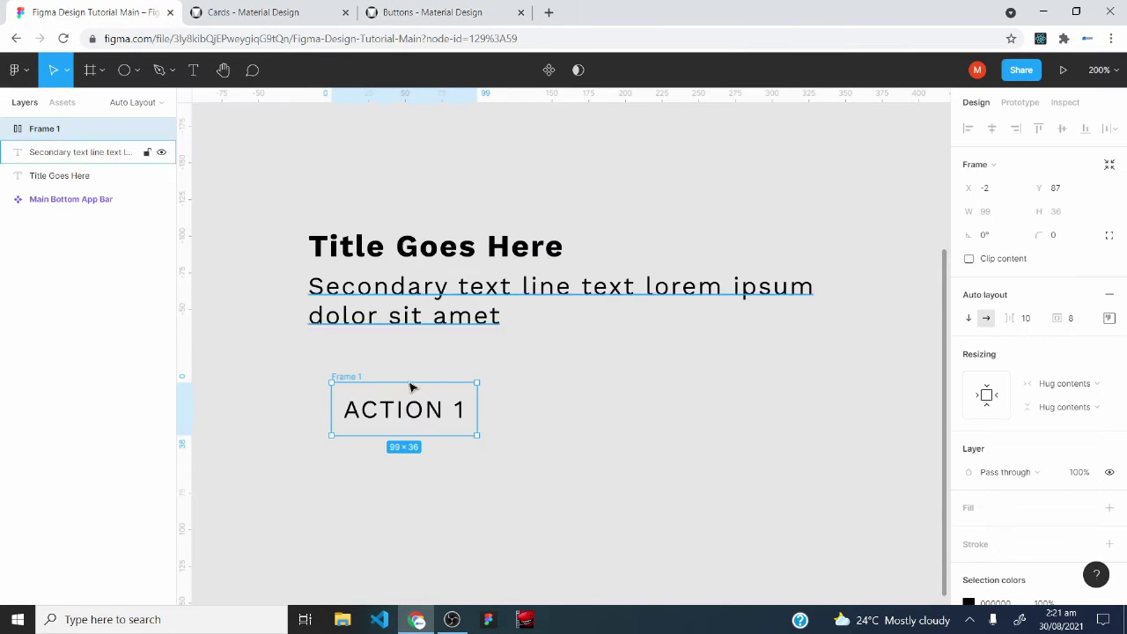
Compare with the Material cards spec and select the ACTION 1 text layer
{"action": "double_click", "coordinate": [378, 414]}
{"action": "key", "text": "ctrl+2"}
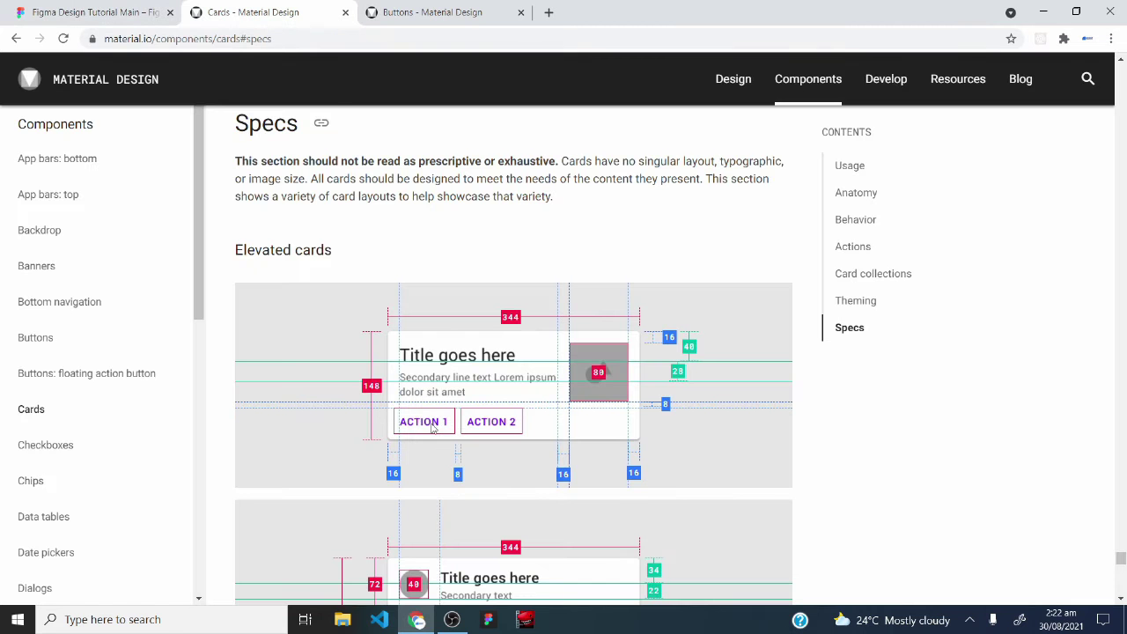
{"action": "scroll", "coordinate": [432, 427], "scroll_direction": "down", "scroll_amount": 2}
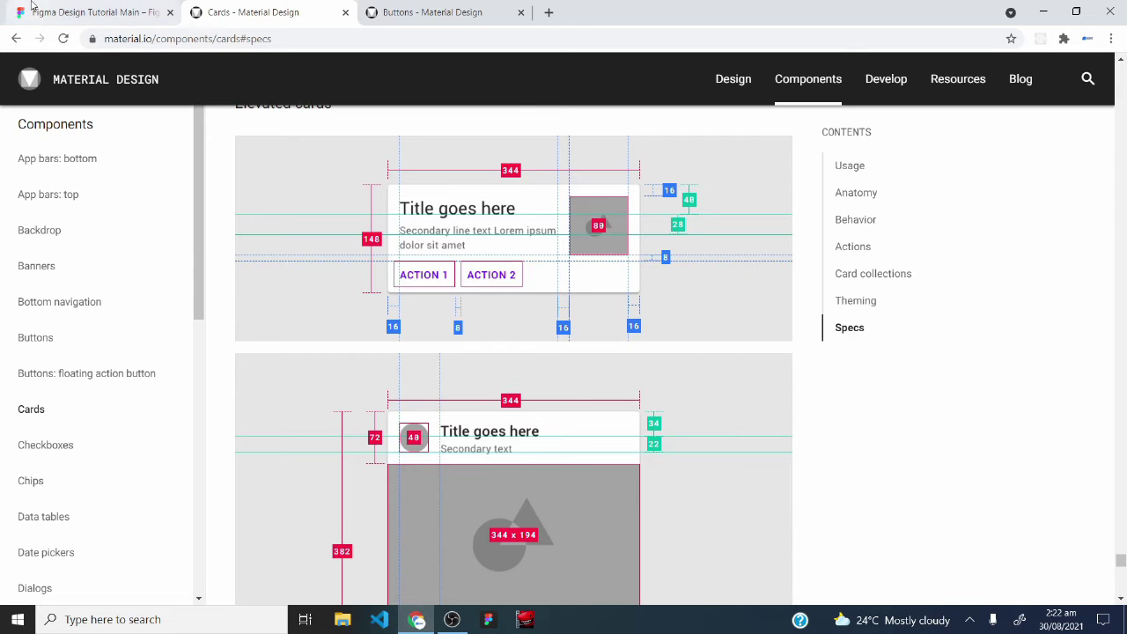
{"action": "left_click", "coordinate": [88, 12]}
{"action": "left_click", "coordinate": [352, 396]}
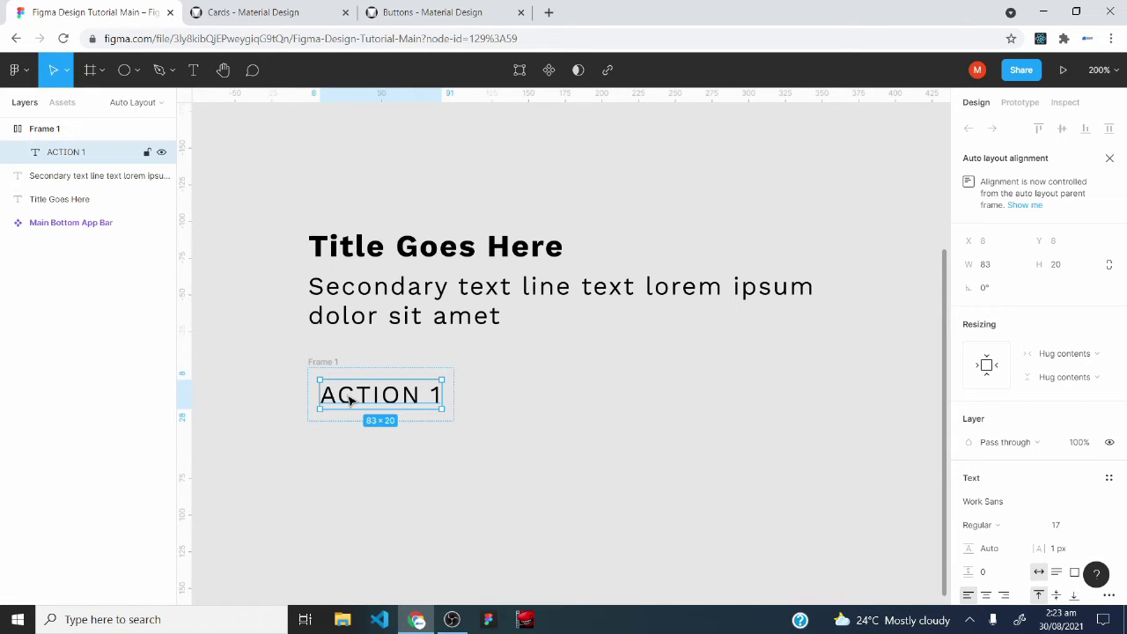
Make the ACTION 1 text SemiBold and purple 7B61FF
{"action": "left_click", "coordinate": [979, 524]}
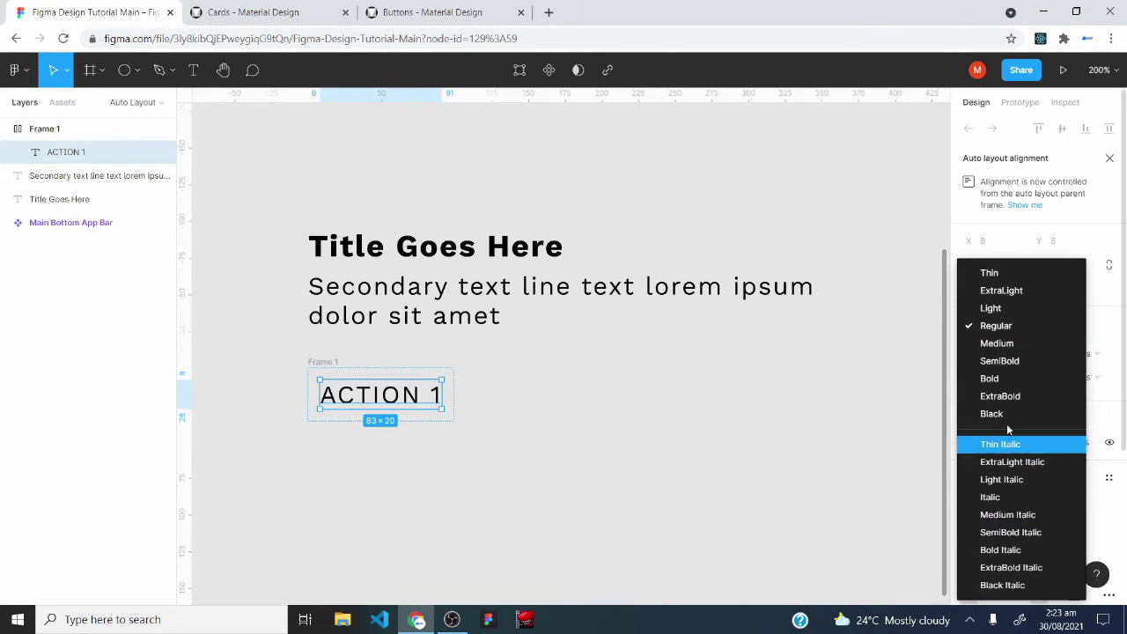
{"action": "left_click", "coordinate": [1011, 361]}
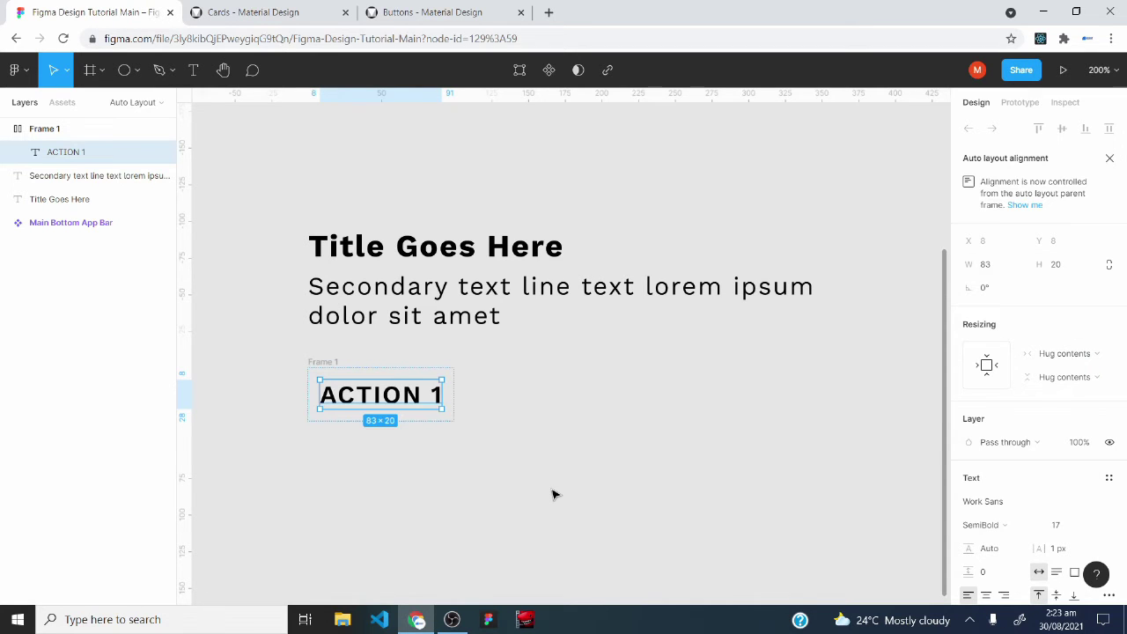
{"action": "scroll", "coordinate": [1047, 484], "scroll_direction": "down", "scroll_amount": 5}
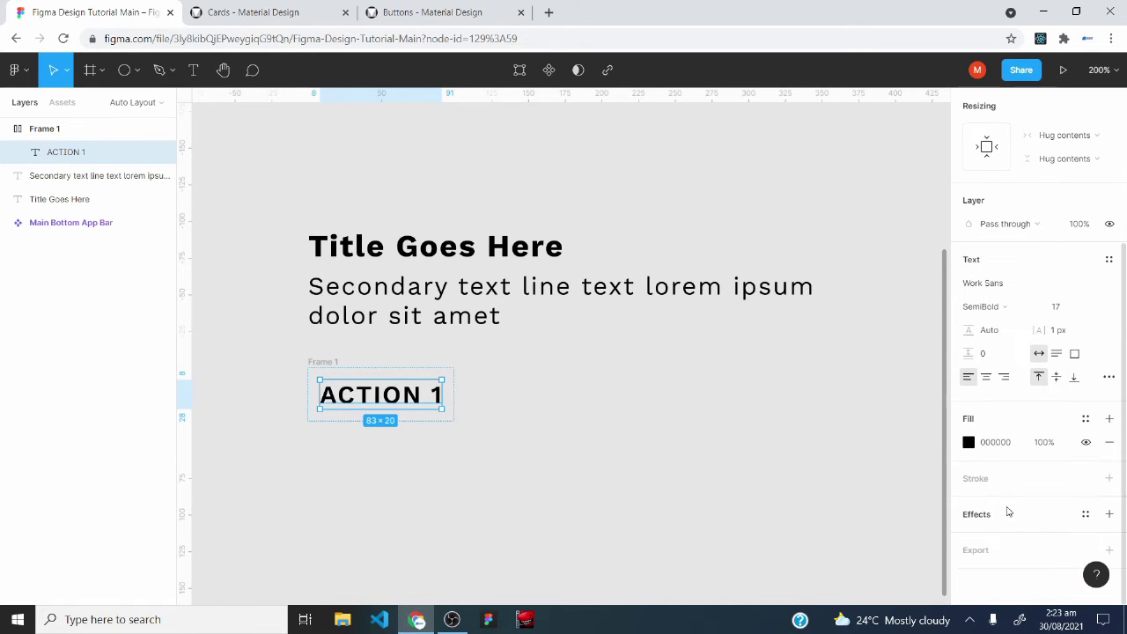
{"action": "left_click", "coordinate": [969, 442]}
{"action": "left_click", "coordinate": [862, 534]}
Rename the button frame to 'ACT BUTTON' and duplicate it
{"action": "left_click", "coordinate": [324, 361]}
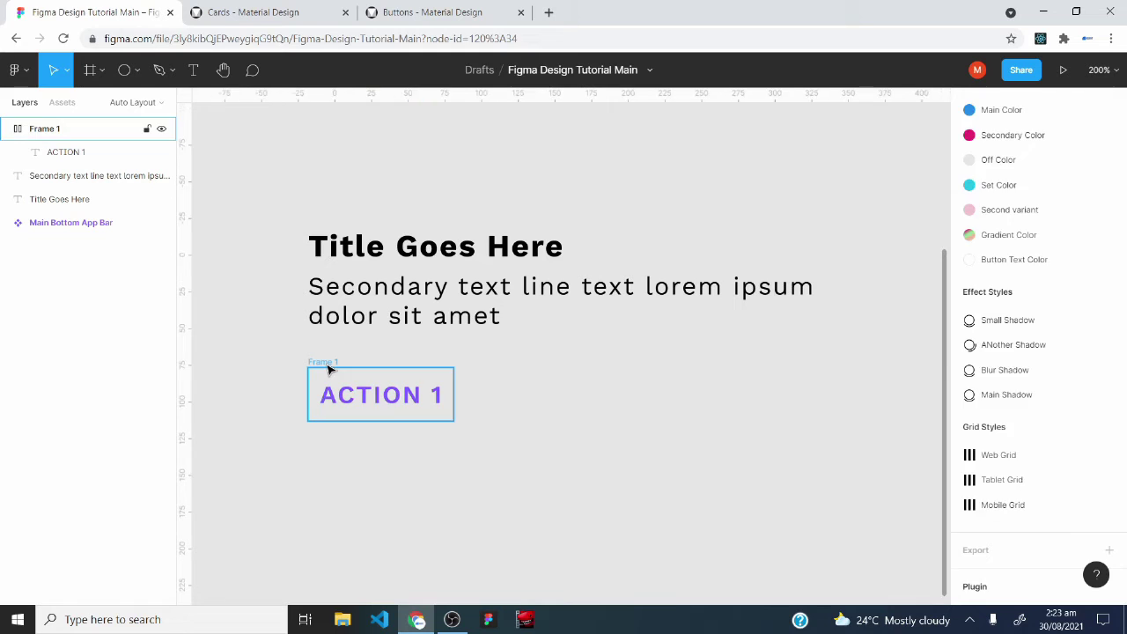
{"action": "right_click", "coordinate": [37, 129]}
{"action": "left_click", "coordinate": [77, 301]}
{"action": "type", "text": "ACT BUTTON"}
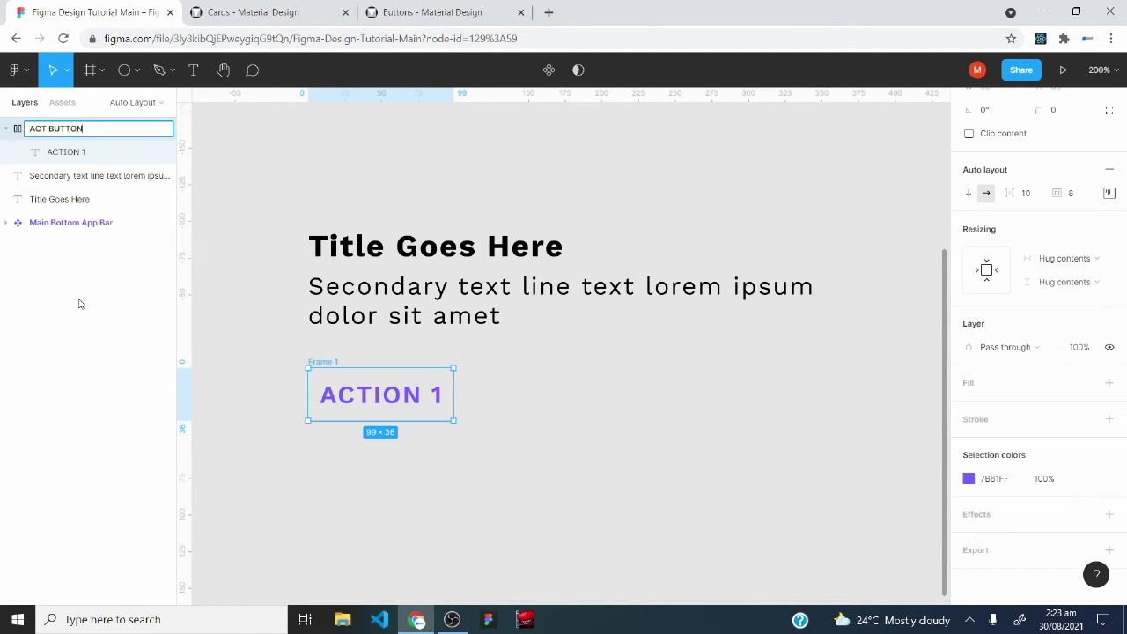
{"action": "key", "text": "Return"}
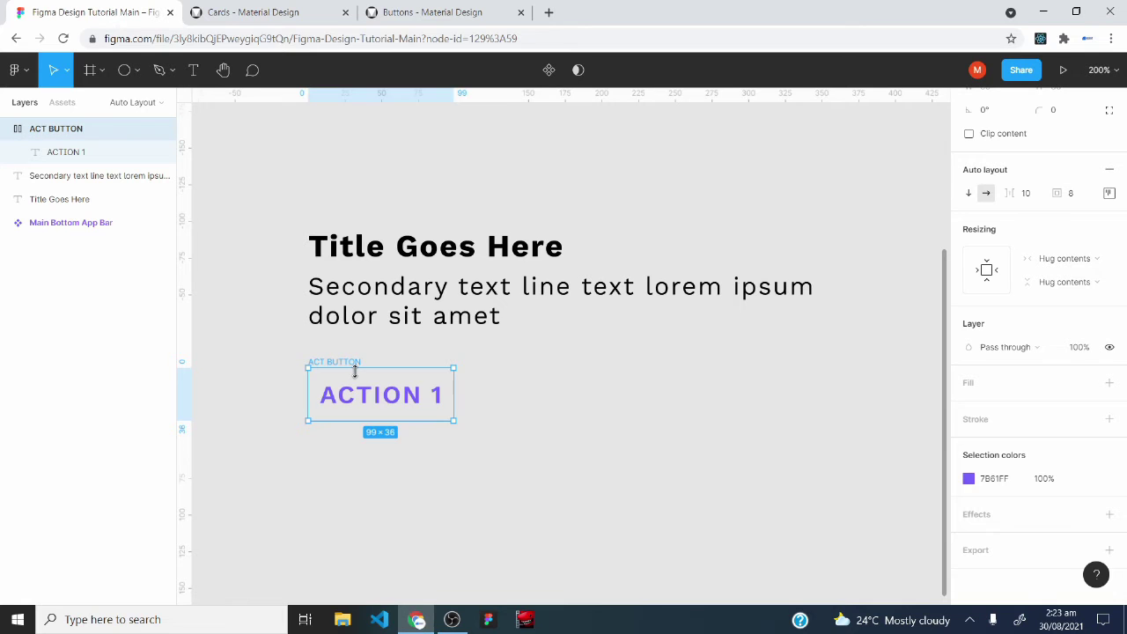
{"action": "key", "text": "ctrl+d"}
{"action": "left_click", "coordinate": [351, 502]}
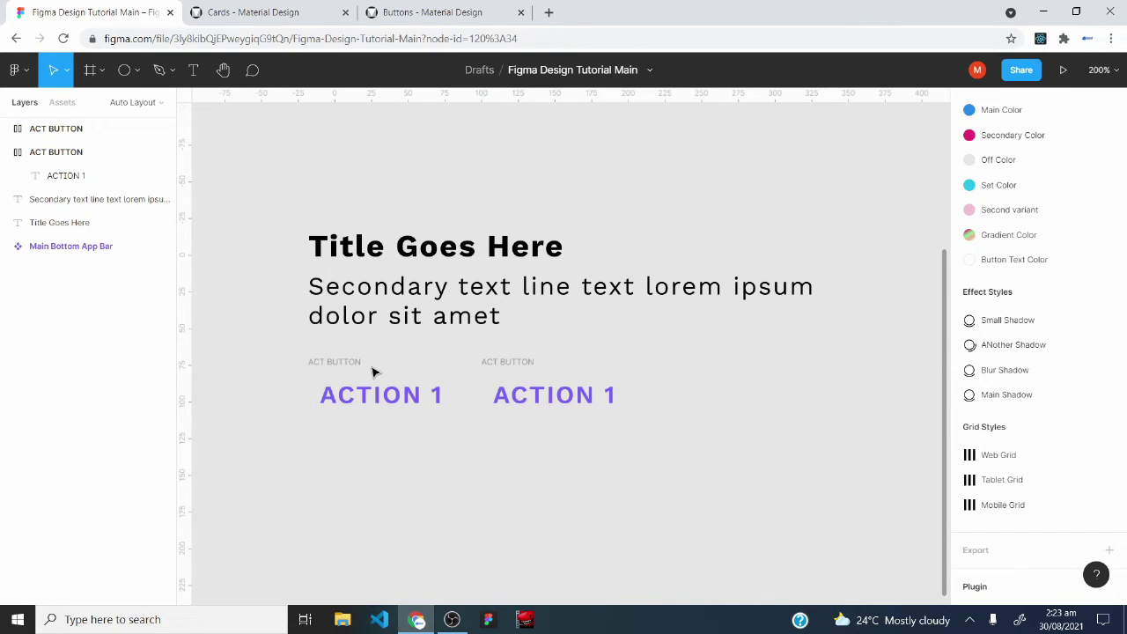
Wrap both ACT BUTTON frames in a horizontal auto-layout row with 8 spacing
{"action": "left_click", "coordinate": [344, 367]}
{"action": "left_click", "coordinate": [513, 364]}
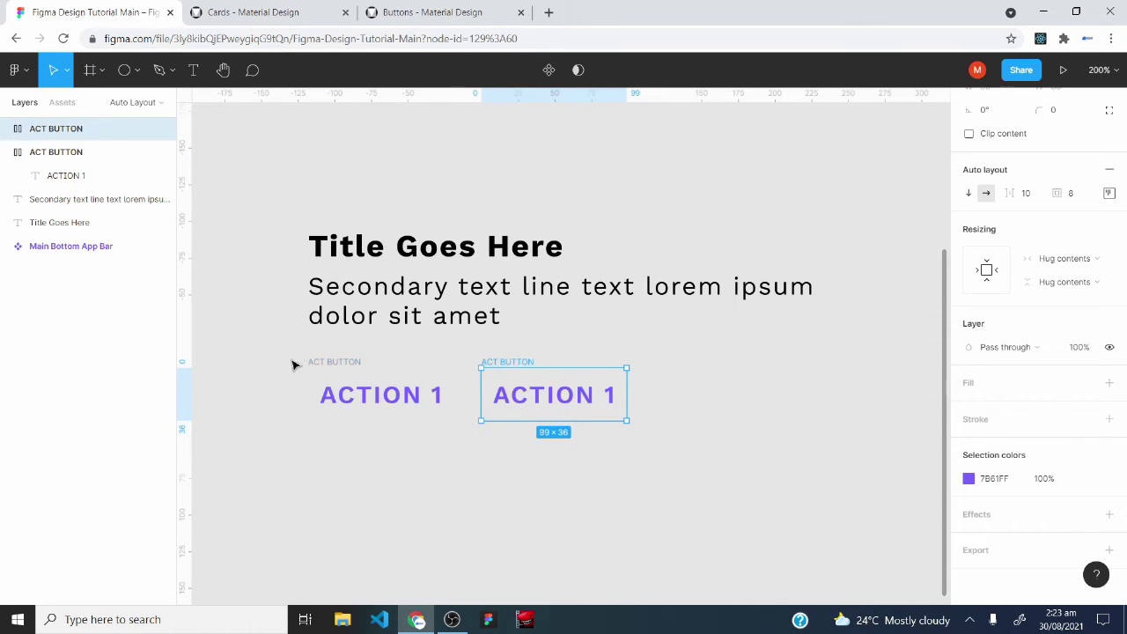
{"action": "left_click_drag", "start_coordinate": [259, 338], "coordinate": [632, 478]}
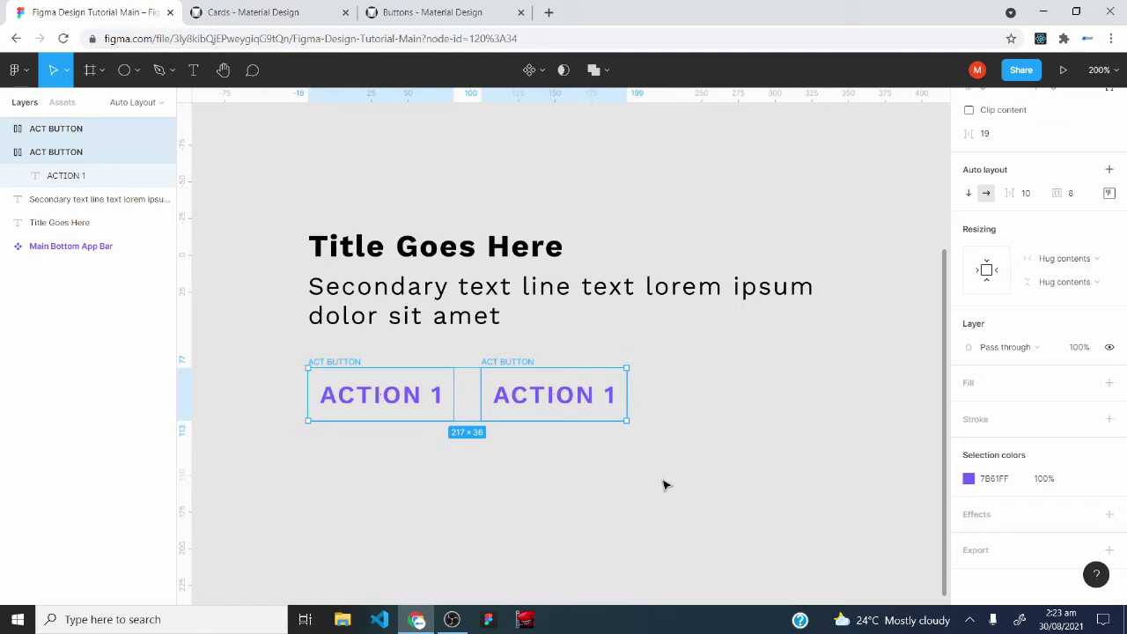
{"action": "key", "text": "shift+a"}
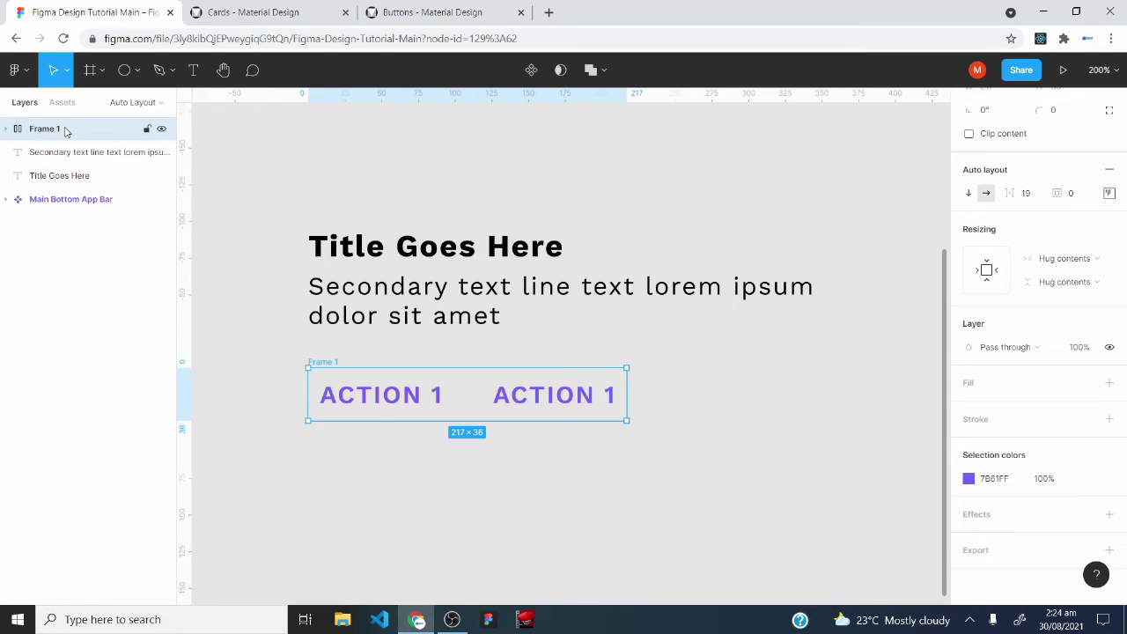
{"action": "left_click", "coordinate": [1034, 201]}
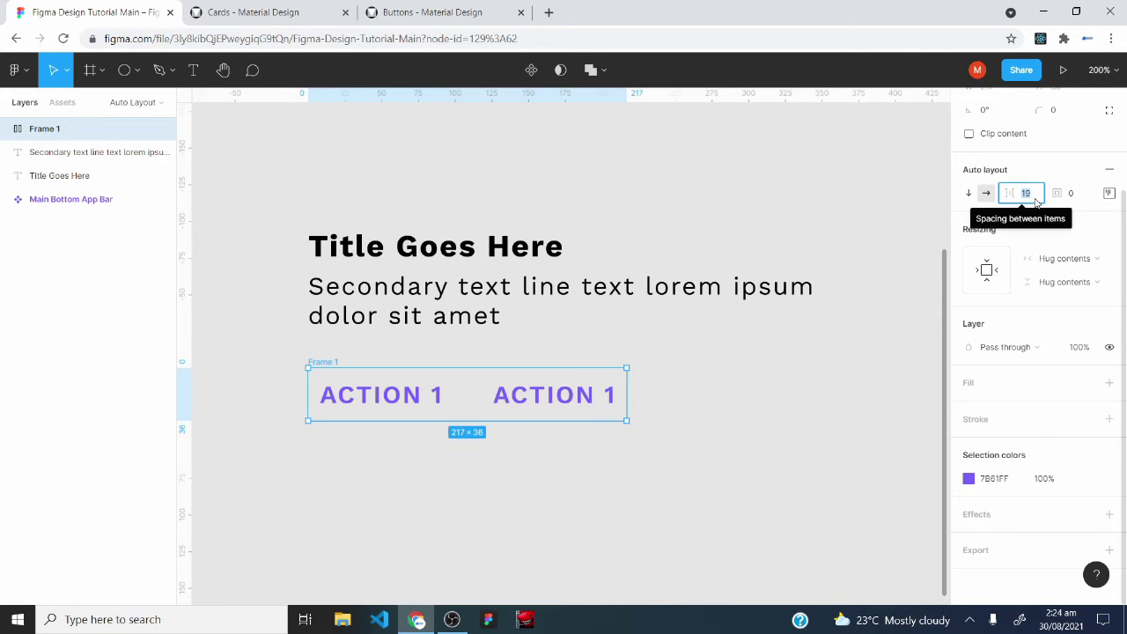
{"action": "type", "text": "8"}
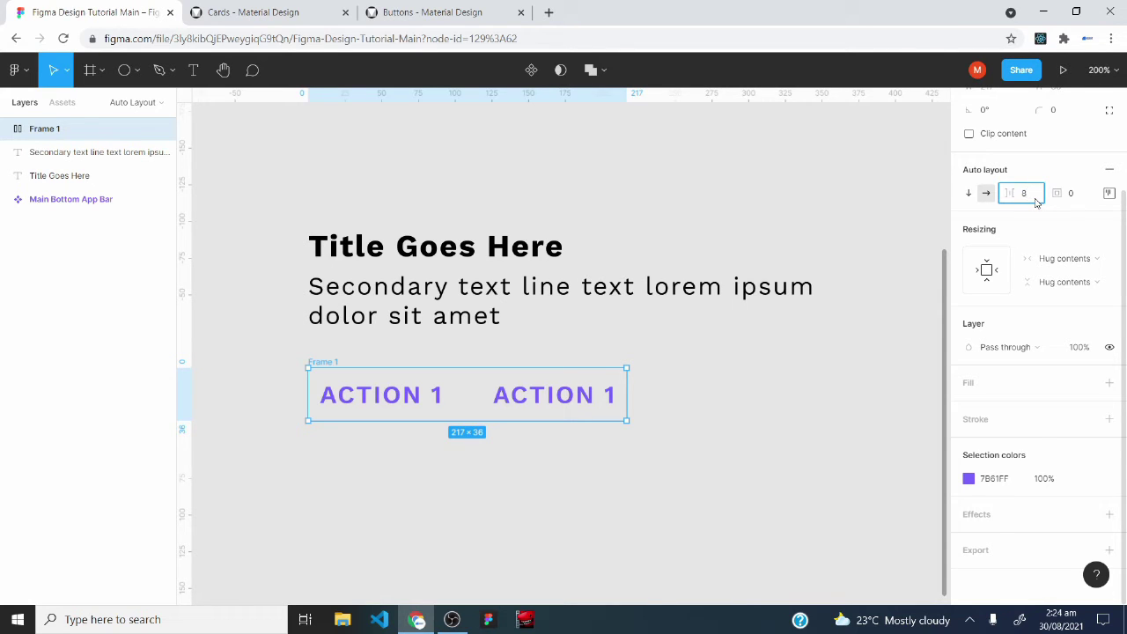
{"action": "key", "text": "Return"}
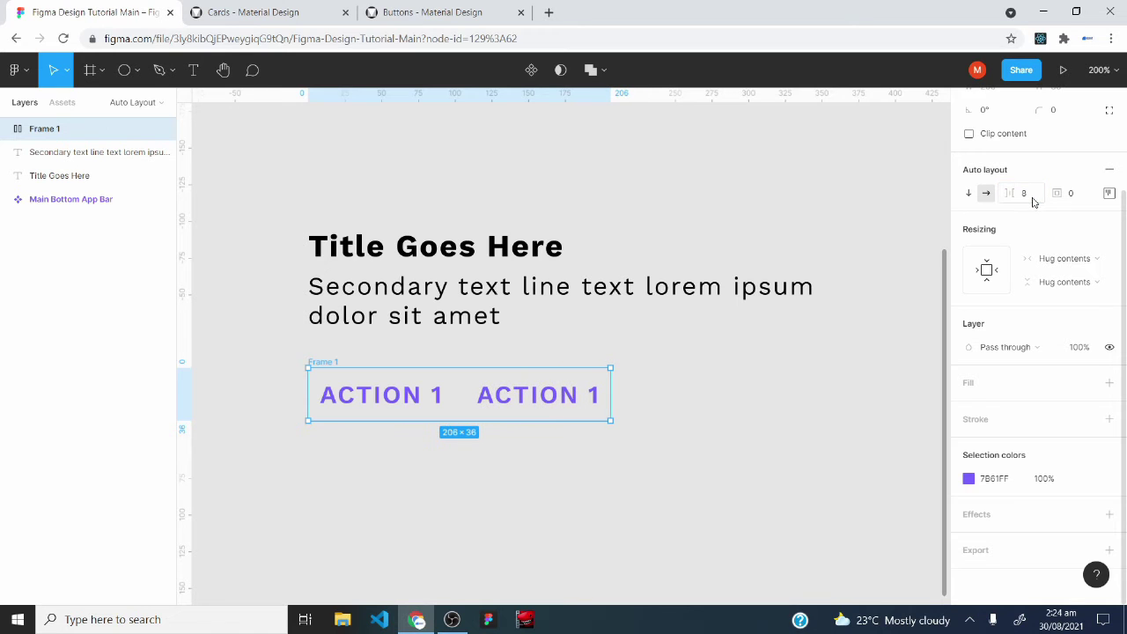
Compare the button row with the Material Cards spec, then select the title and secondary text
{"action": "left_click", "coordinate": [270, 7]}
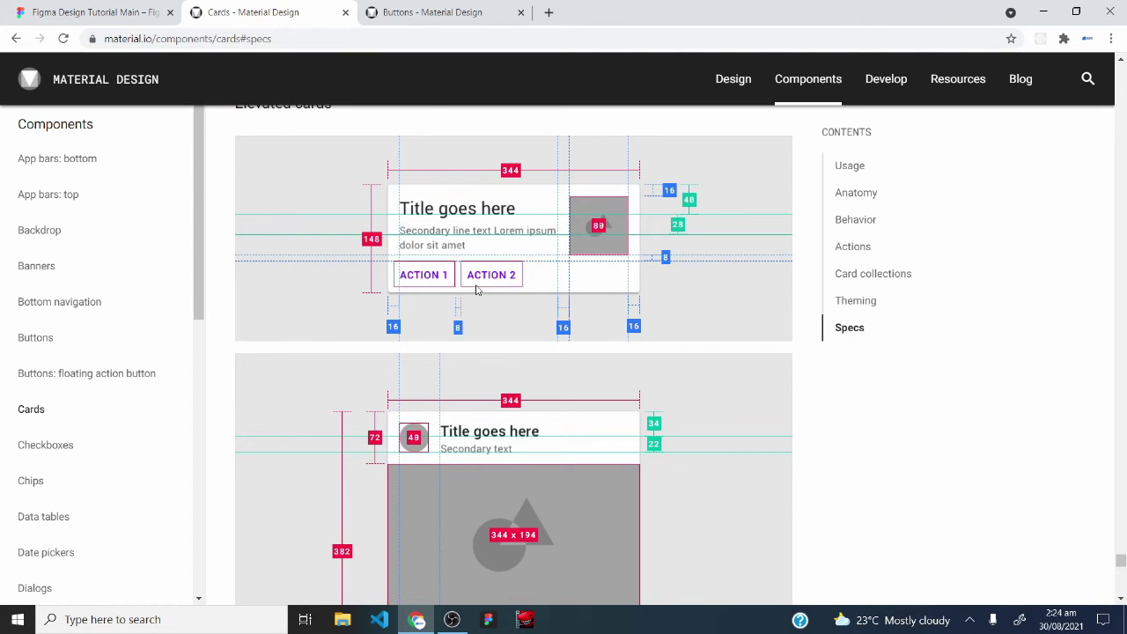
{"action": "left_click", "coordinate": [44, 12]}
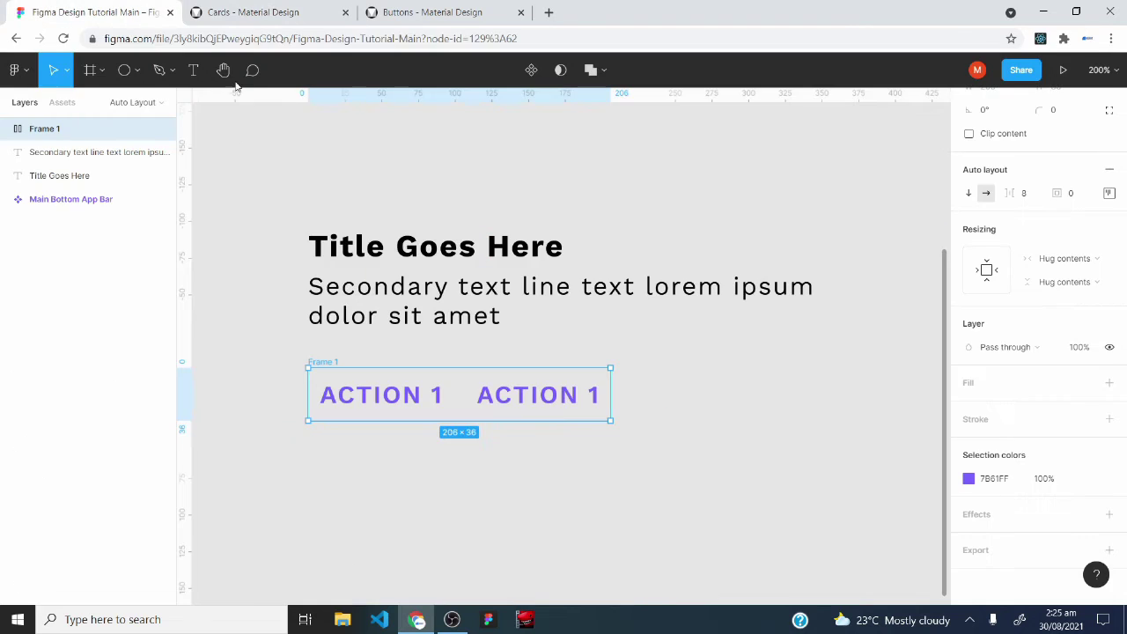
{"action": "left_click_drag", "start_coordinate": [279, 197], "coordinate": [877, 354]}
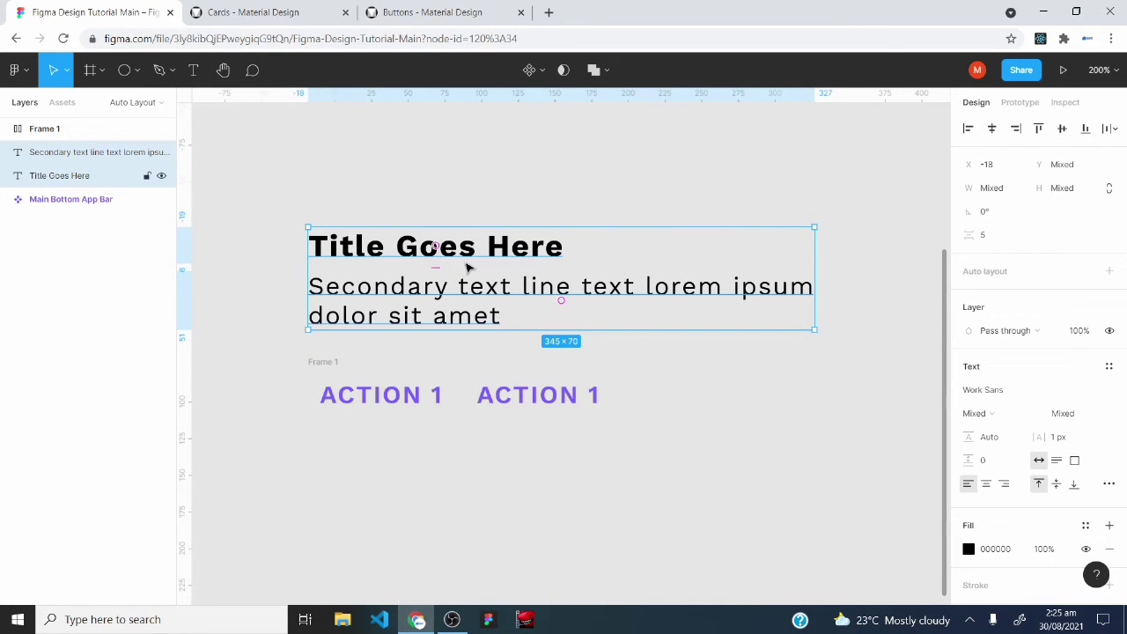
Auto-layout the title and secondary text, move it and the button row up, and stack both in Frame 3
{"action": "key", "text": "shift+a"}
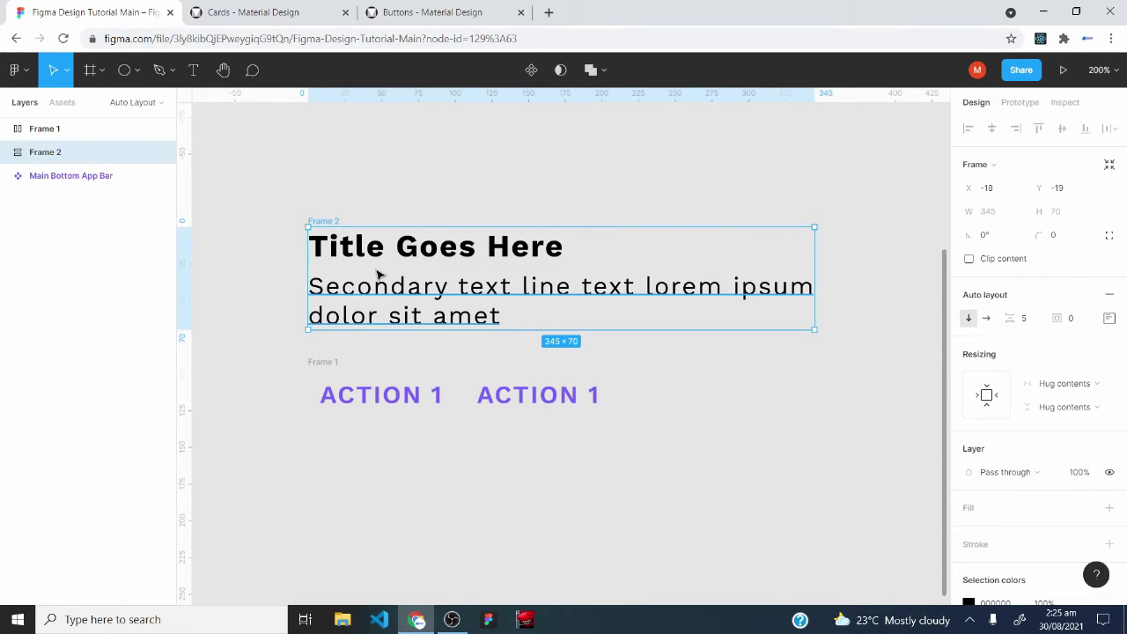
{"action": "left_click_drag", "start_coordinate": [381, 287], "coordinate": [373, 226]}
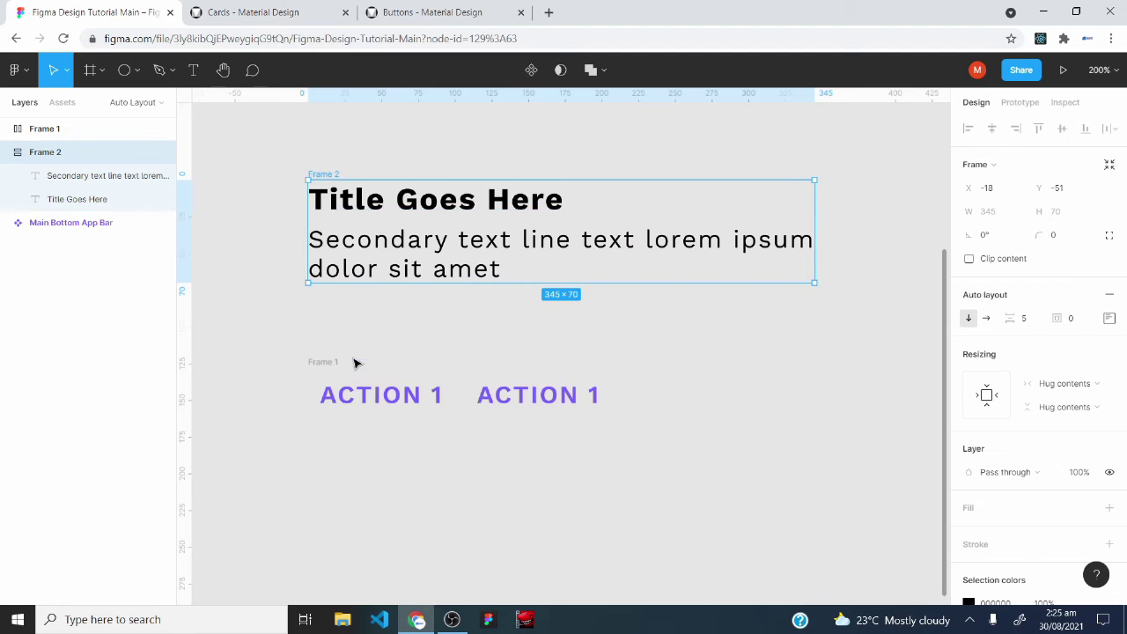
{"action": "left_click", "coordinate": [326, 382]}
{"action": "left_click_drag", "start_coordinate": [325, 382], "coordinate": [326, 335]}
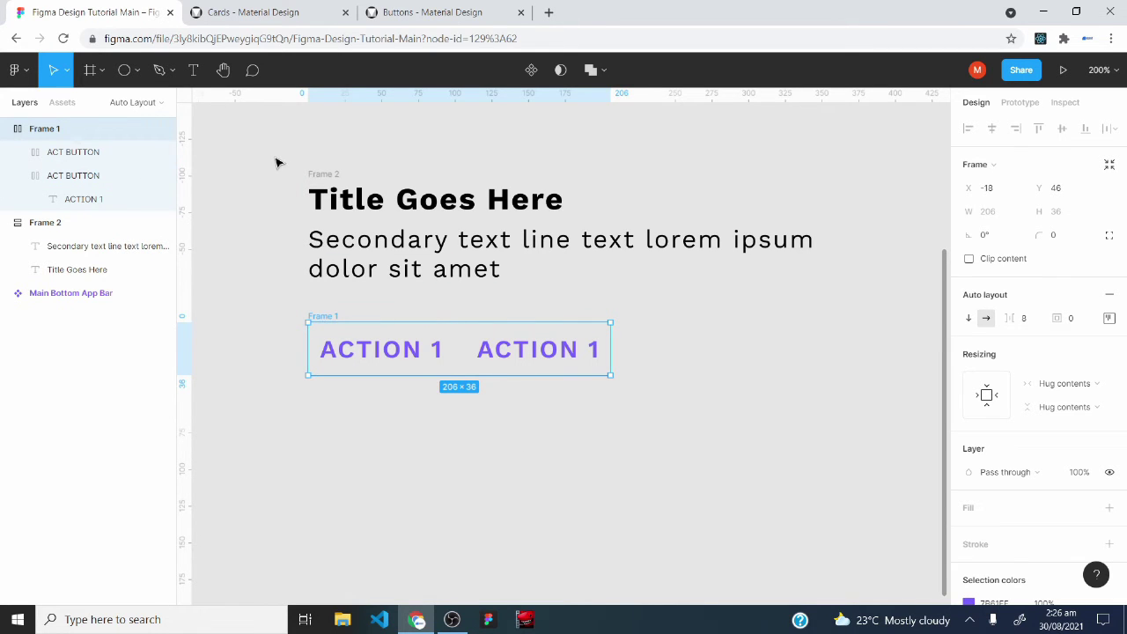
{"action": "left_click_drag", "start_coordinate": [267, 142], "coordinate": [883, 453]}
{"action": "key", "text": "shift+a"}
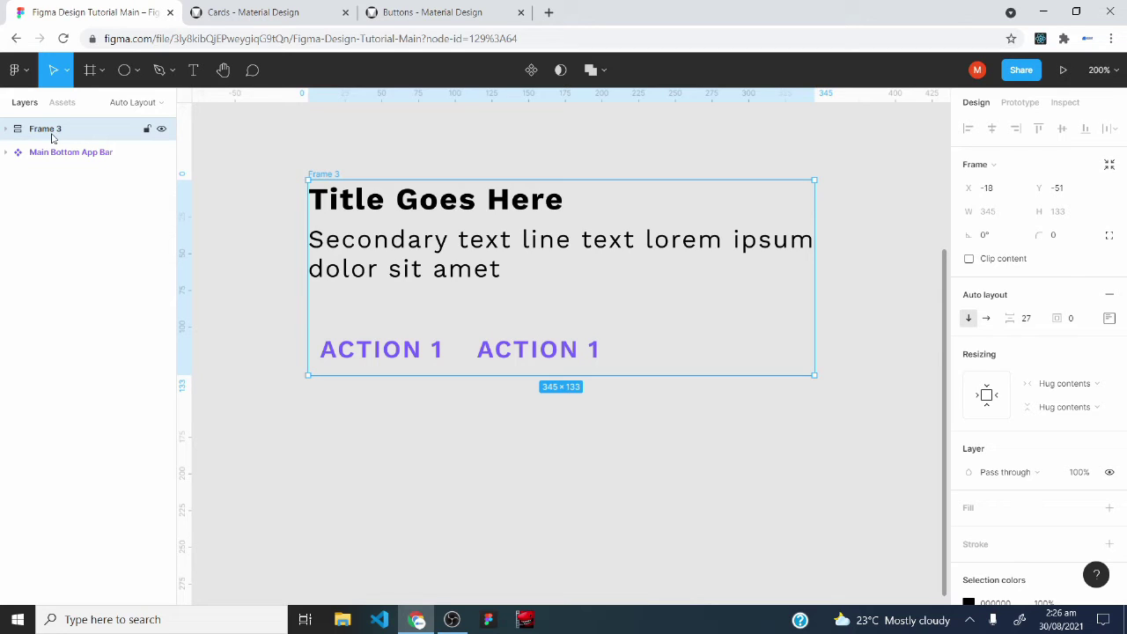
{"action": "left_click", "coordinate": [1032, 322]}
{"action": "key", "text": "BackSpace"}
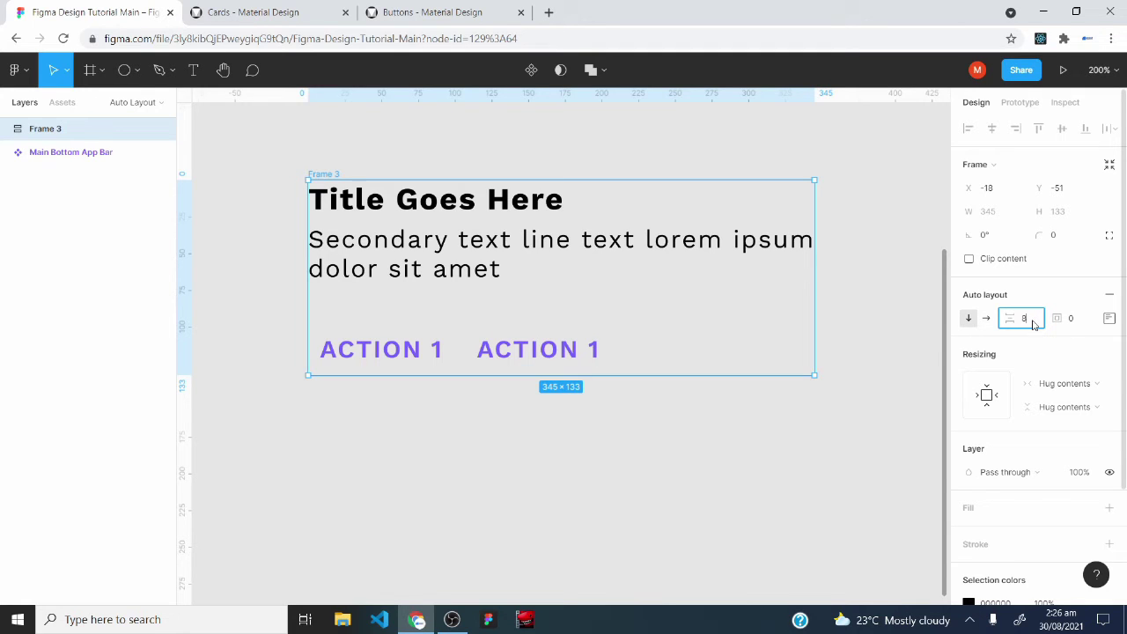
{"action": "type", "text": "8"}
{"action": "key", "text": "Return"}
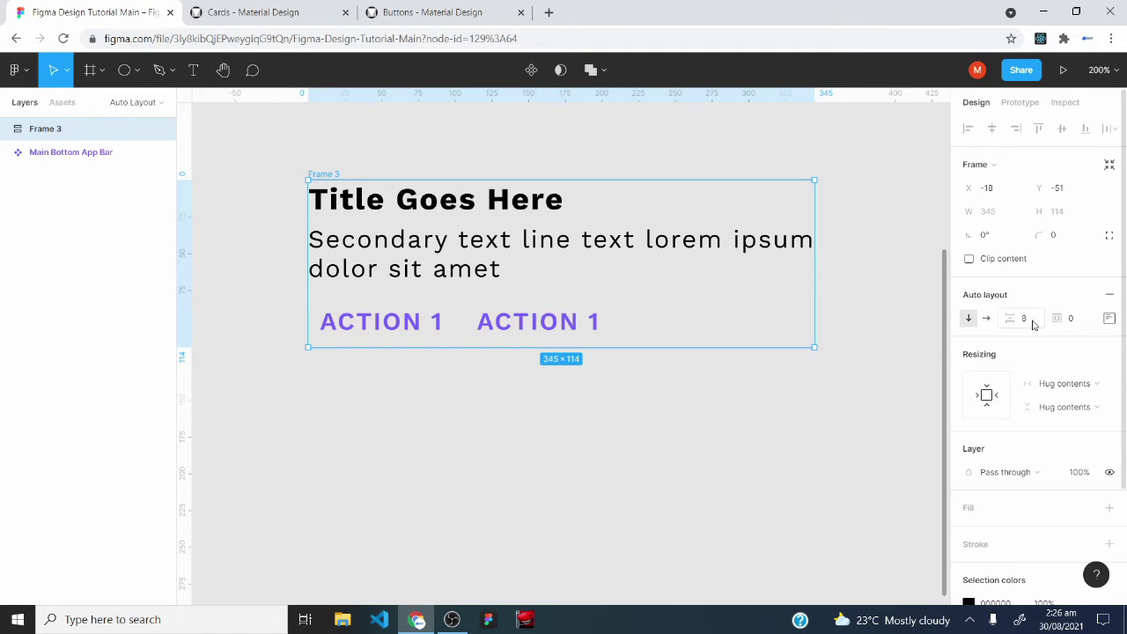
{"action": "left_click", "coordinate": [279, 15]}
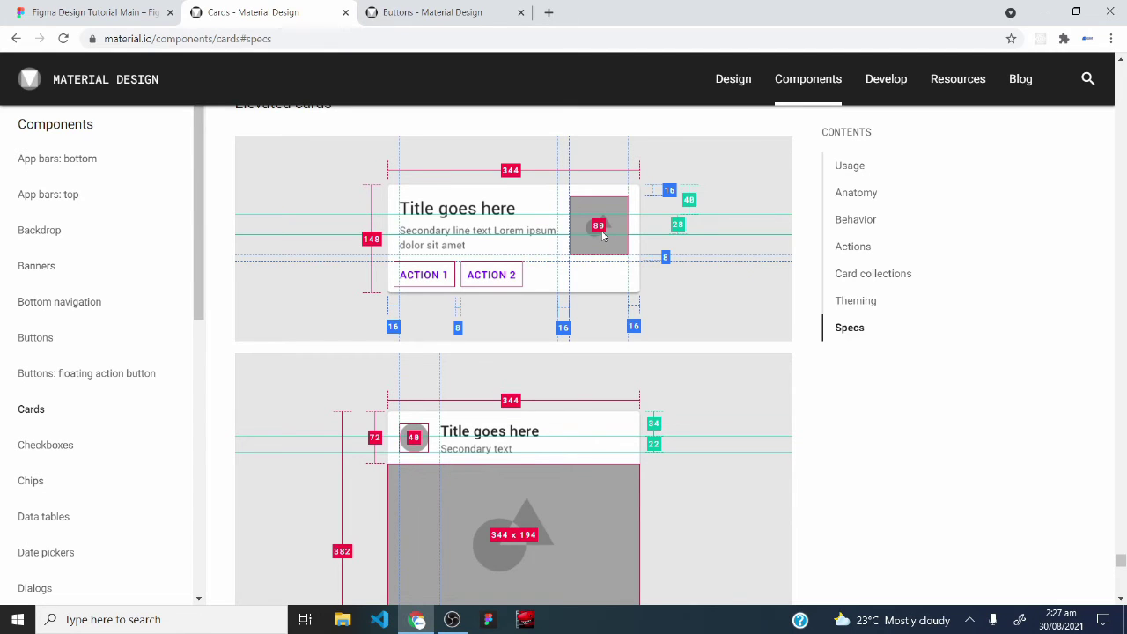
Draw an 80×80 rectangle and place it below and to the right of the card
{"action": "key", "text": "ctrl+Page_Up"}
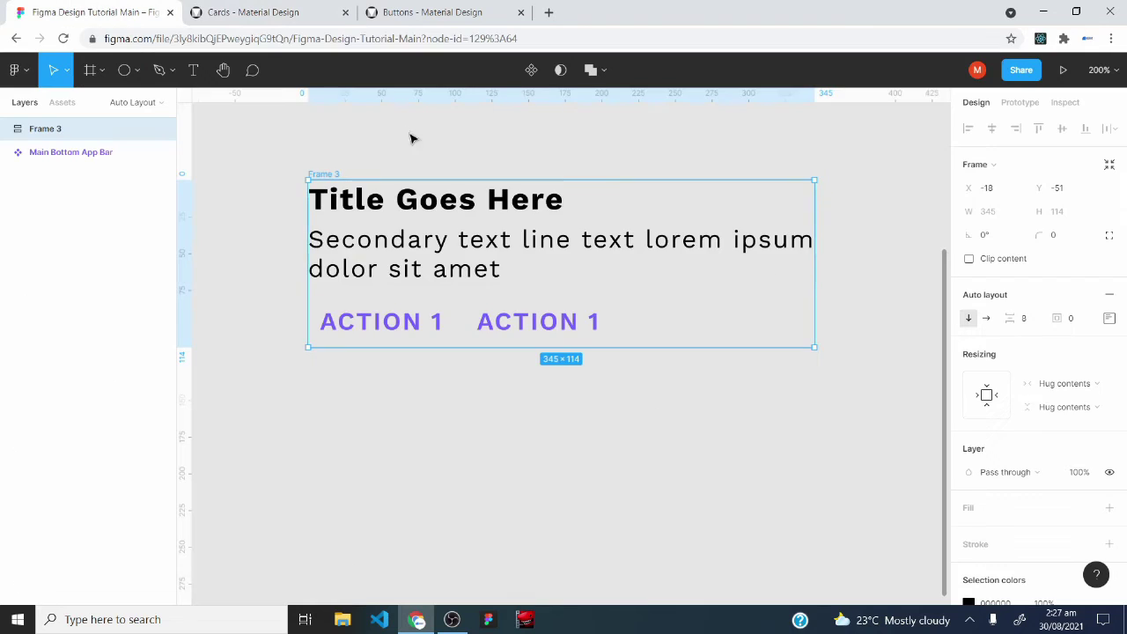
{"action": "left_click", "coordinate": [136, 70]}
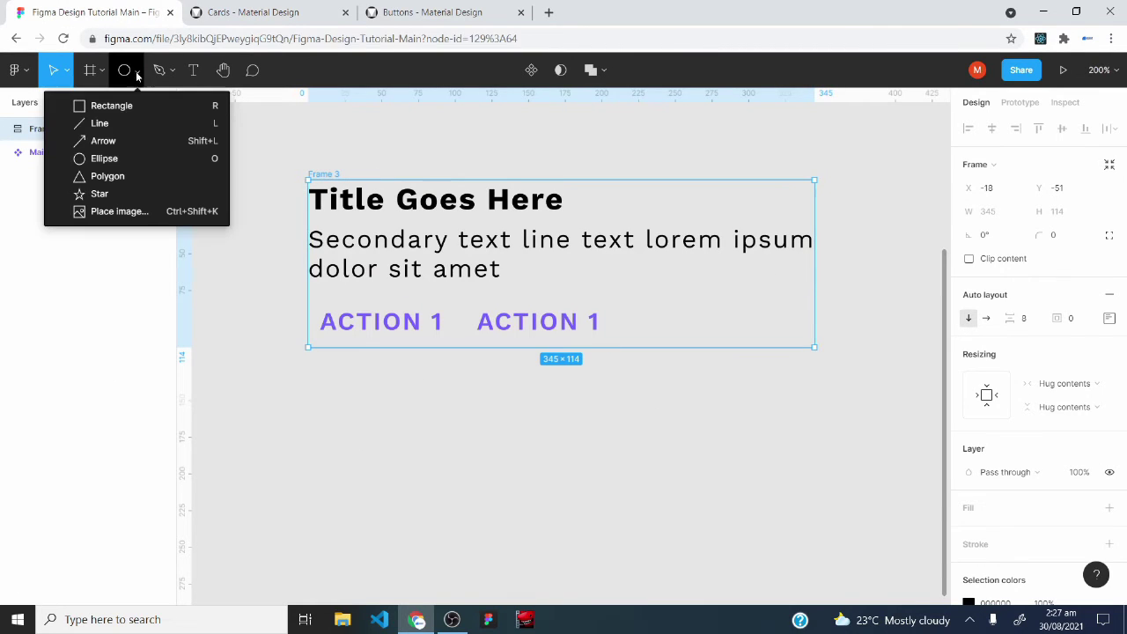
{"action": "left_click", "coordinate": [134, 106]}
{"action": "left_click", "coordinate": [415, 460]}
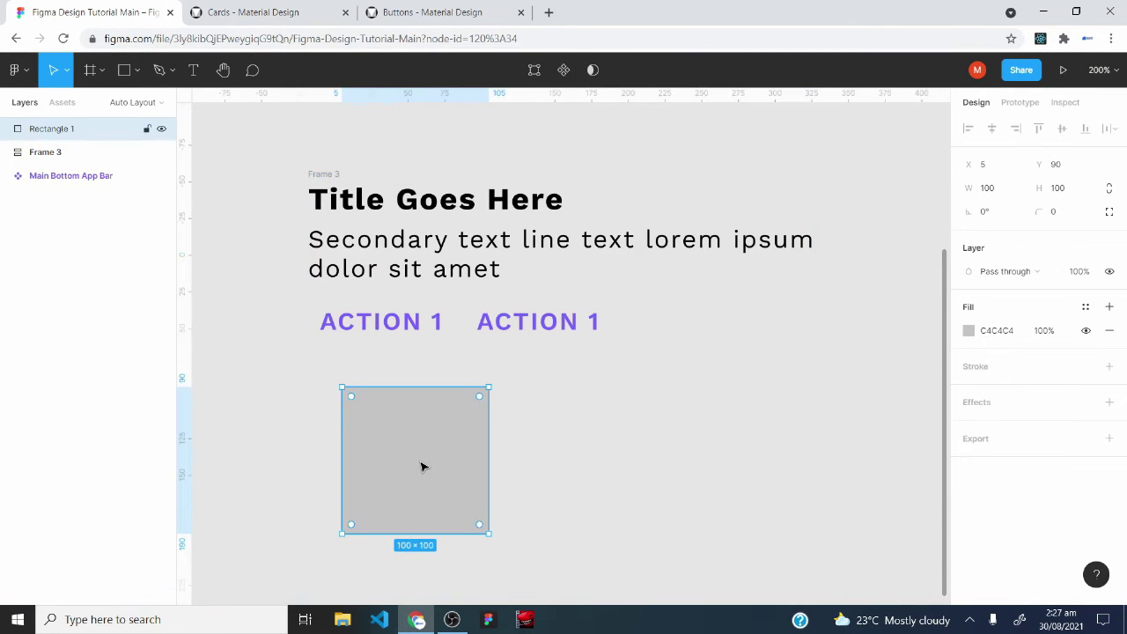
{"action": "left_click", "coordinate": [1006, 192]}
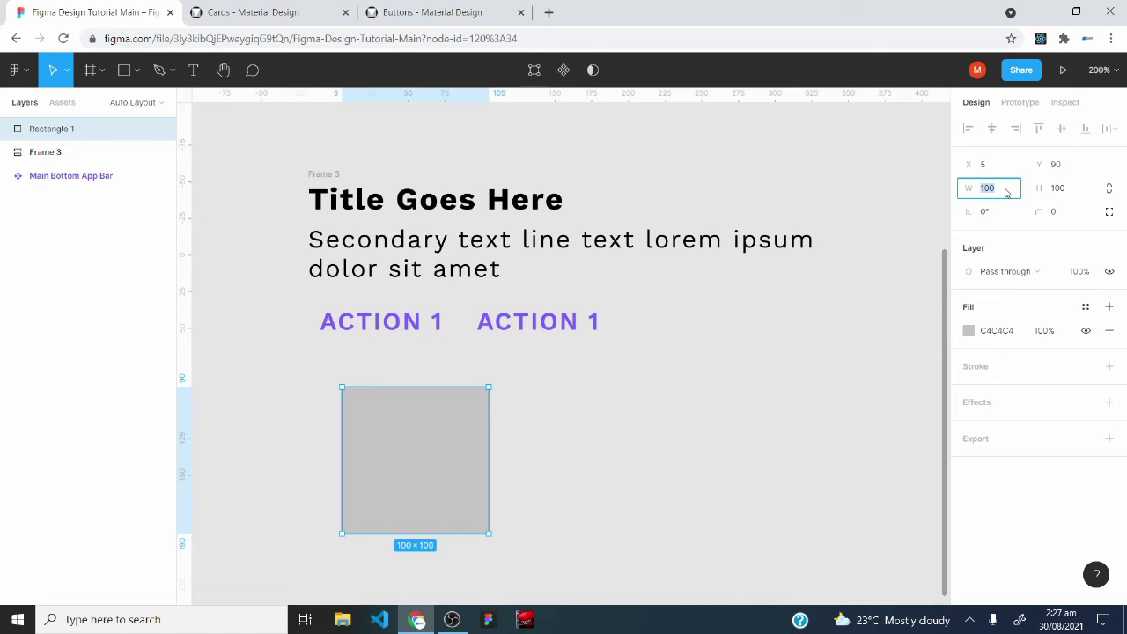
{"action": "type", "text": "80"}
{"action": "key", "text": "Tab"}
{"action": "type", "text": "8"}
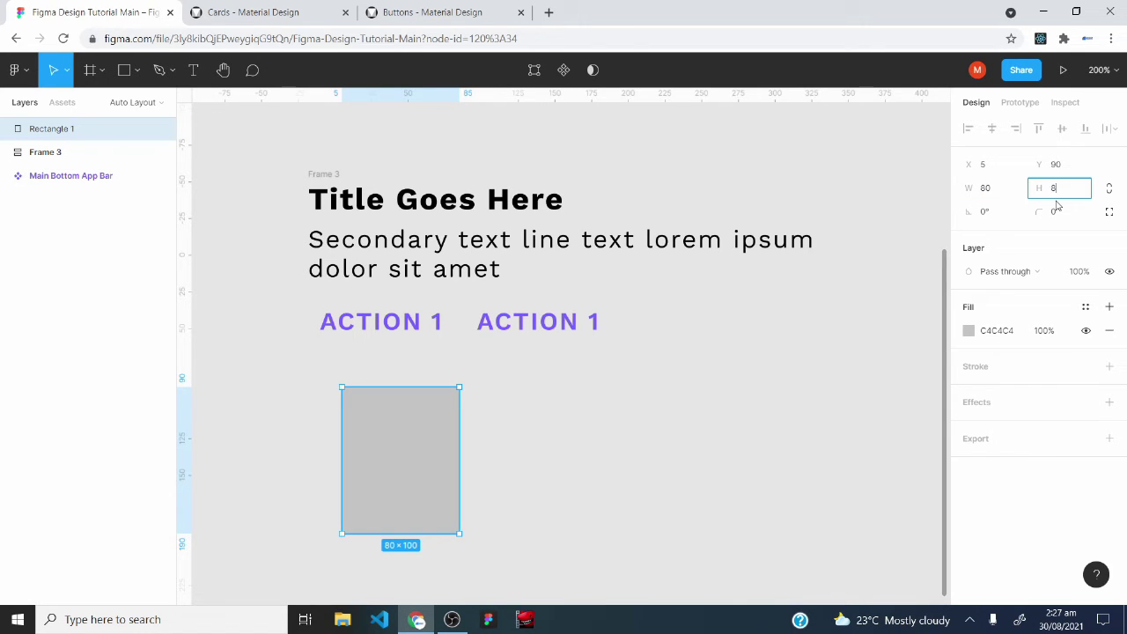
{"action": "type", "text": "0"}
{"action": "key", "text": "Return"}
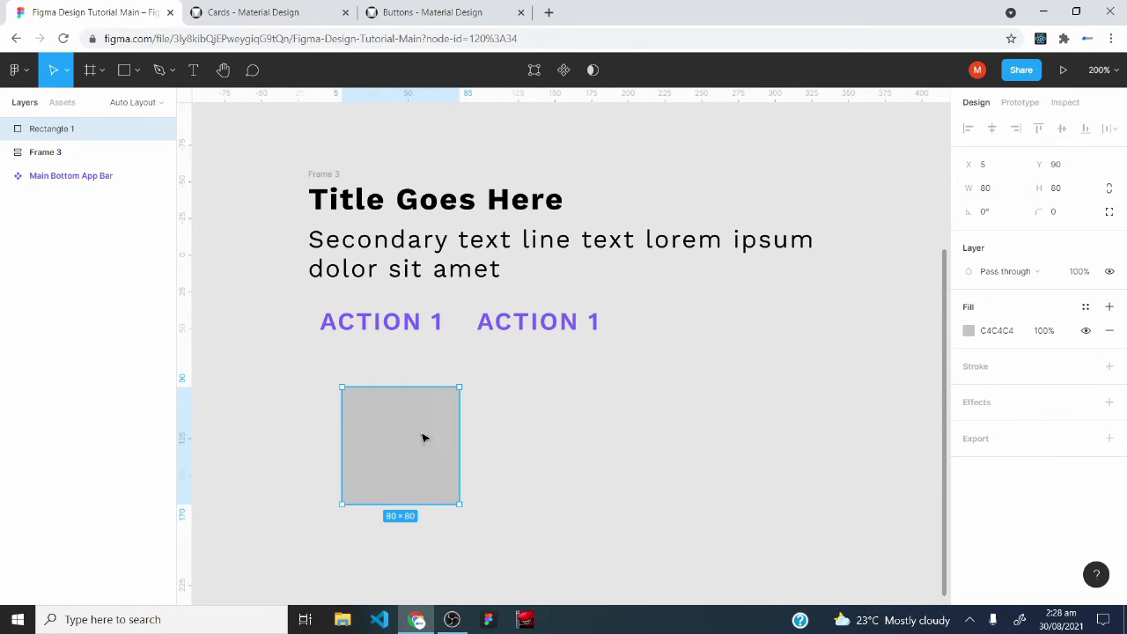
{"action": "left_click_drag", "start_coordinate": [423, 436], "coordinate": [795, 507]}
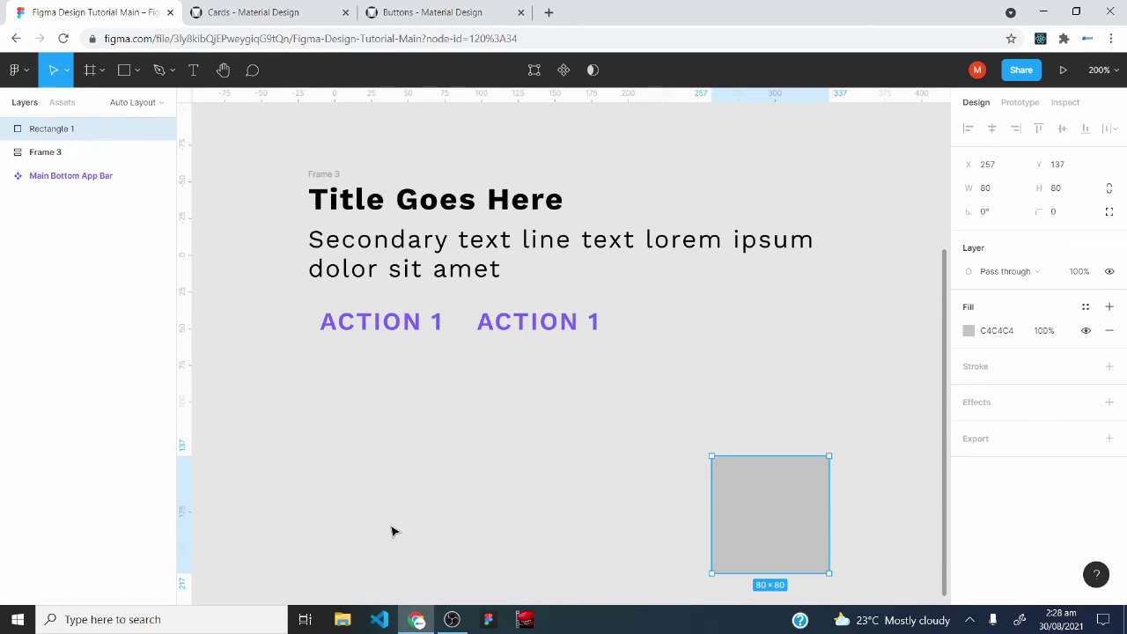
{"action": "key", "text": "Tab"}
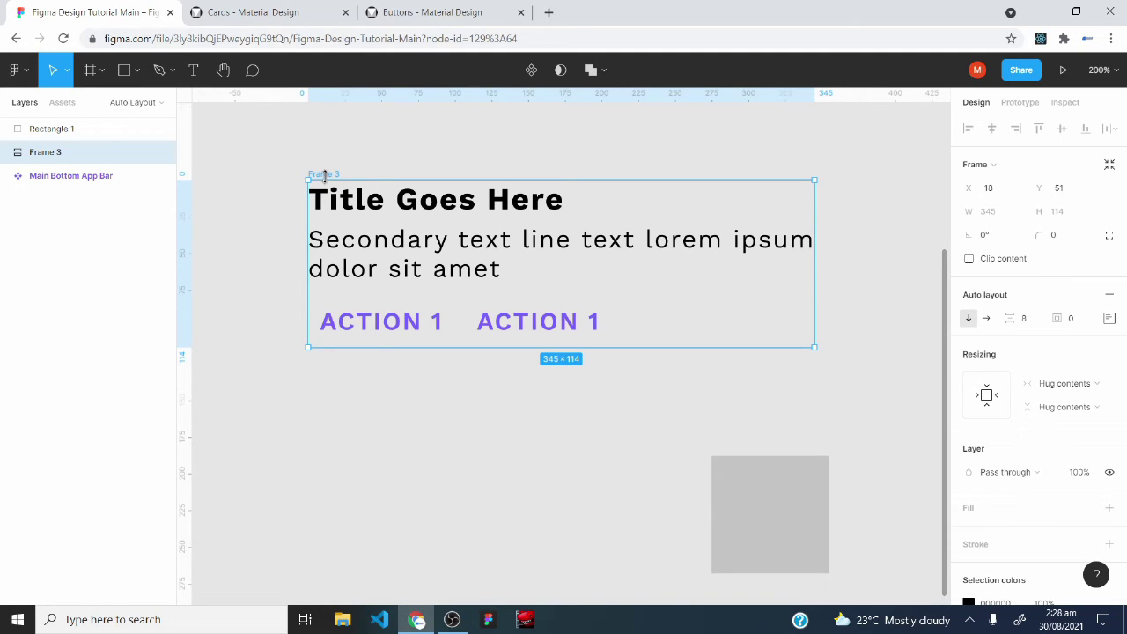
Wrap Frame 3 in horizontal auto-layout Frame 4 and move Rectangle 1 inside it beside the text
{"action": "key", "text": "shift+a"}
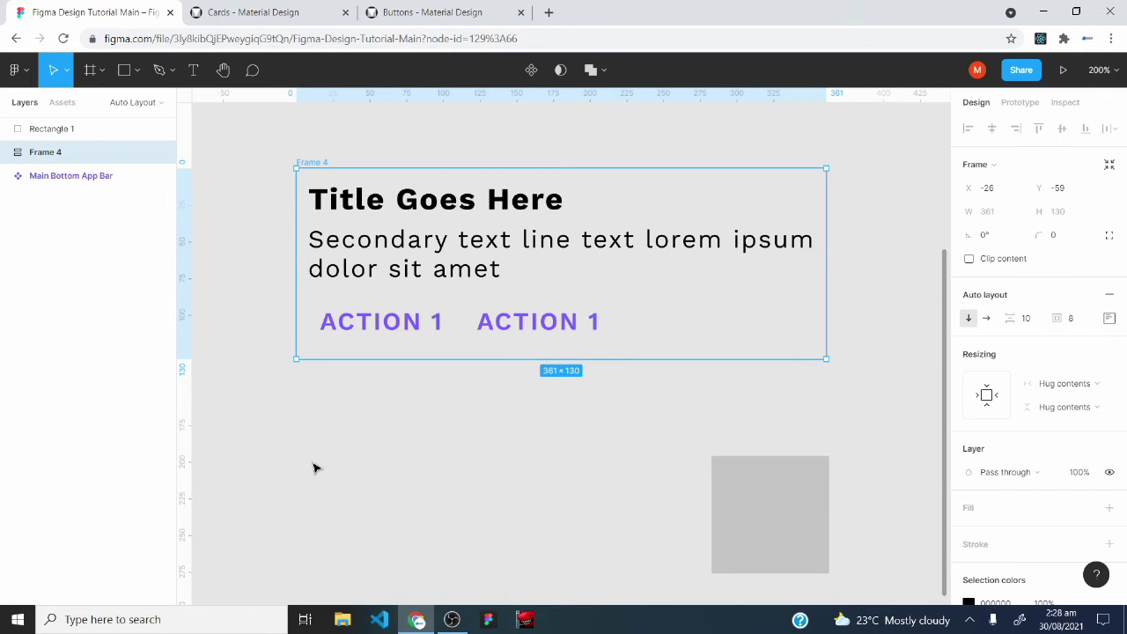
{"action": "left_click", "coordinate": [986, 320]}
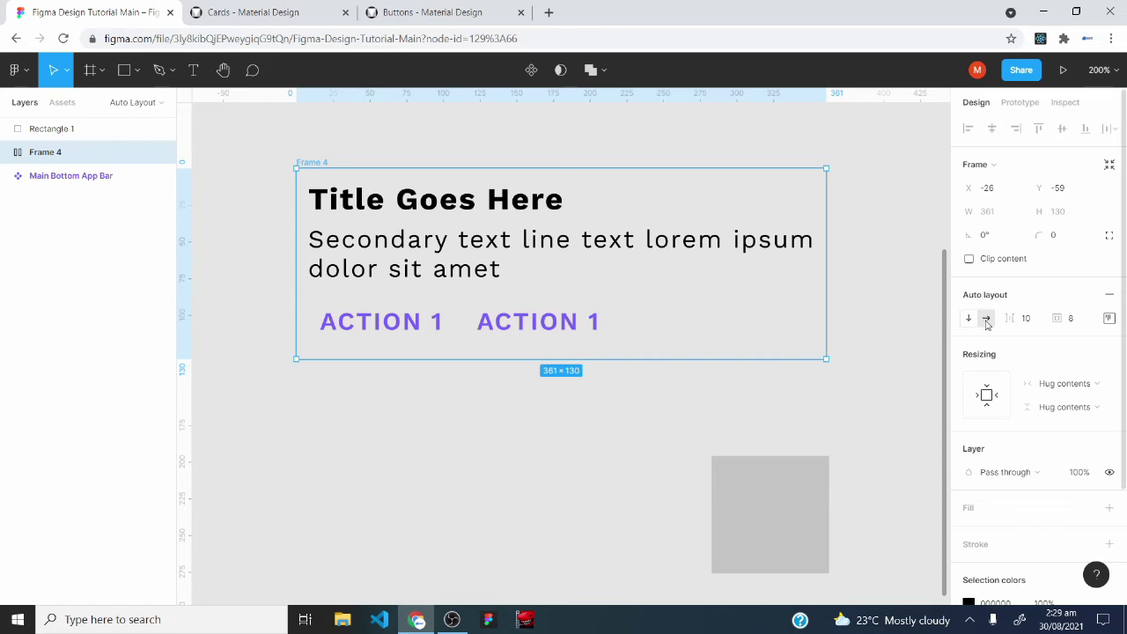
{"action": "left_click", "coordinate": [7, 152]}
{"action": "left_click_drag", "start_coordinate": [53, 129], "coordinate": [52, 167]}
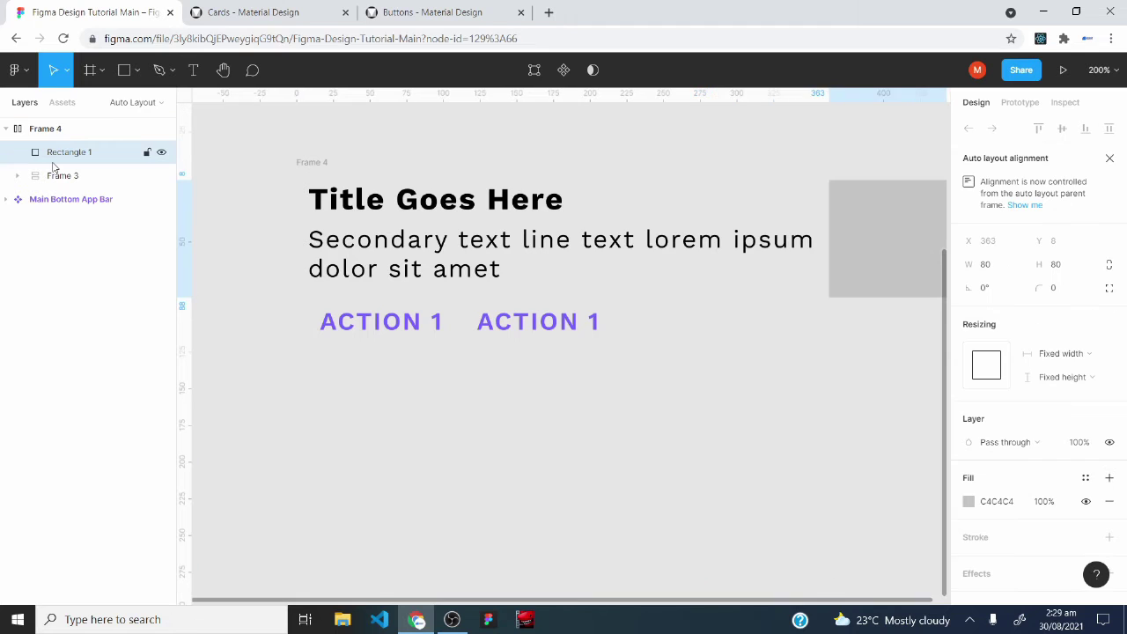
{"action": "left_click", "coordinate": [343, 177]}
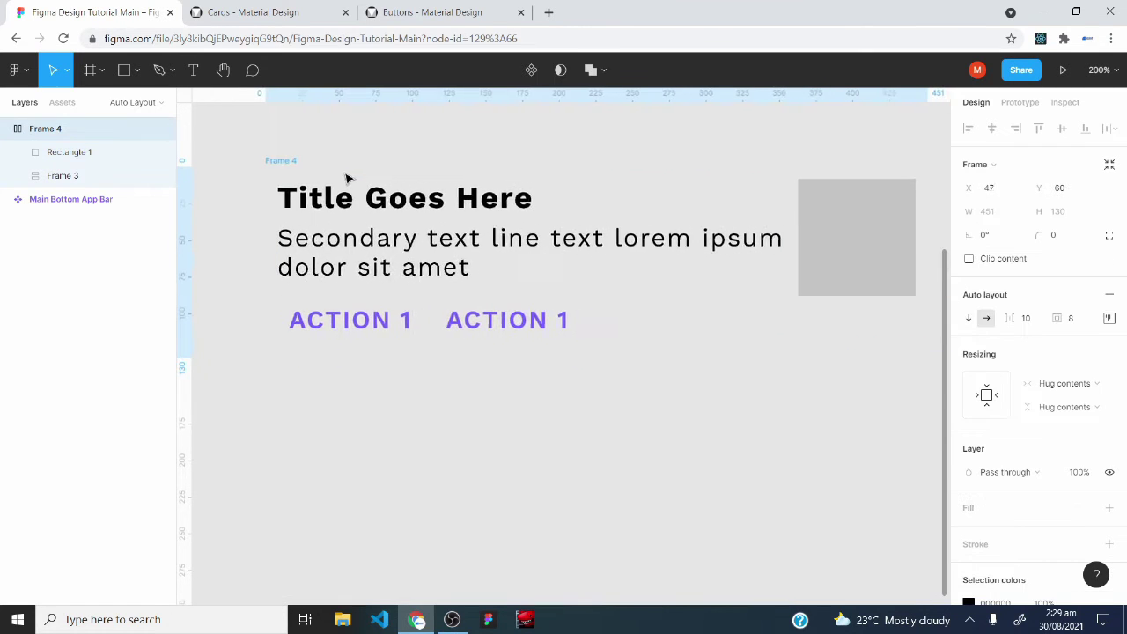
{"action": "left_click_drag", "start_coordinate": [340, 177], "coordinate": [332, 176]}
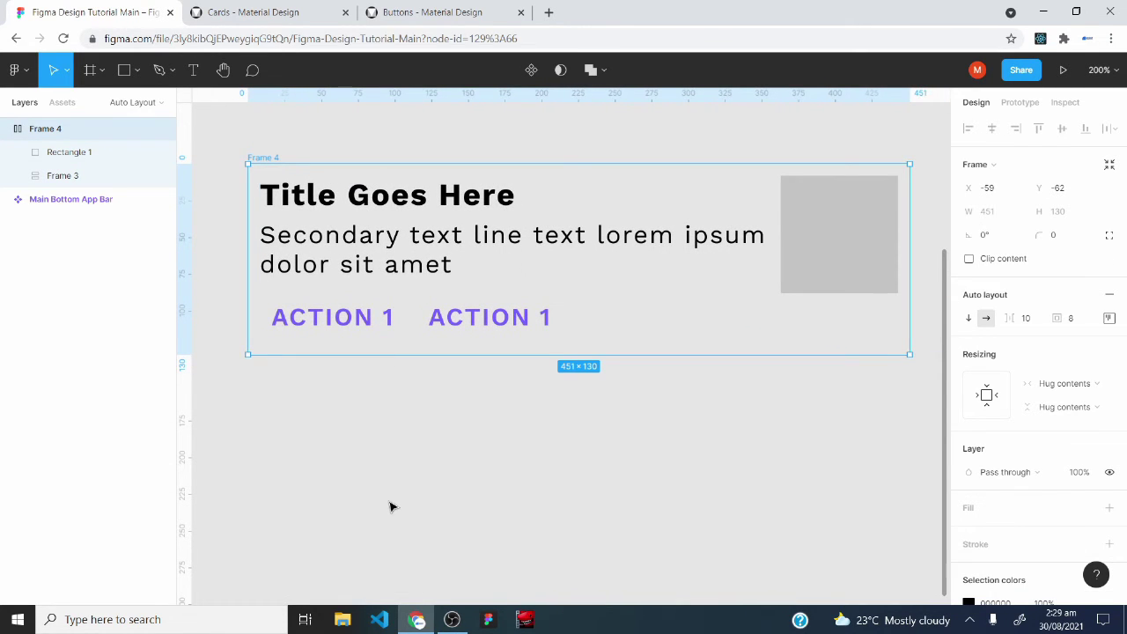
Set Frame 4's item spacing to 16, checking it against the Material card spec
{"action": "left_click", "coordinate": [271, 10]}
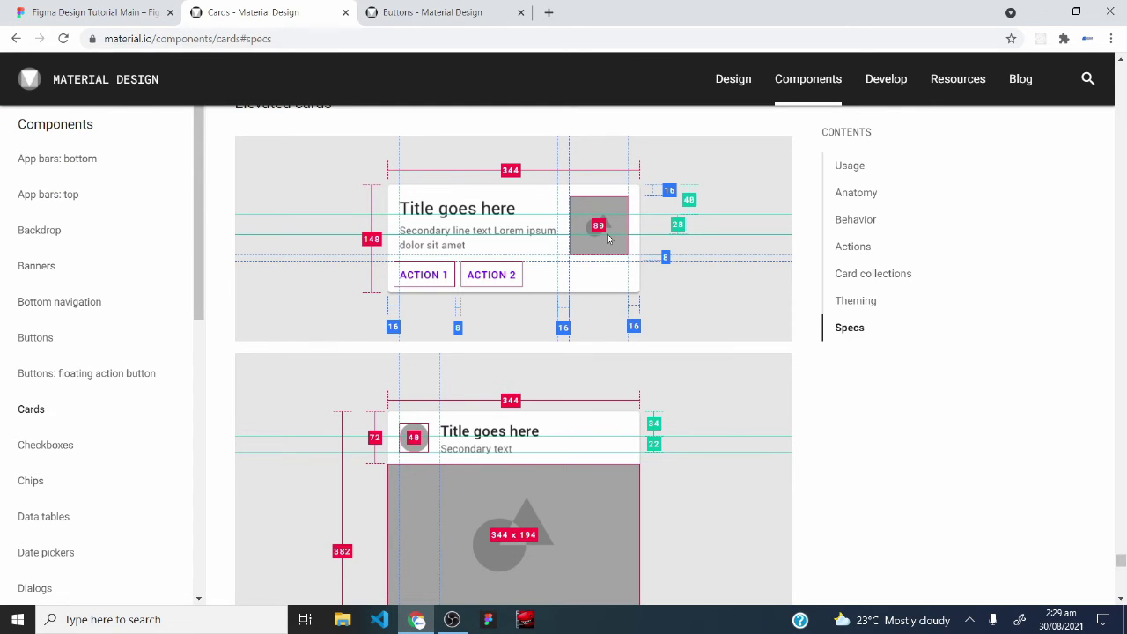
{"action": "left_click", "coordinate": [88, 11]}
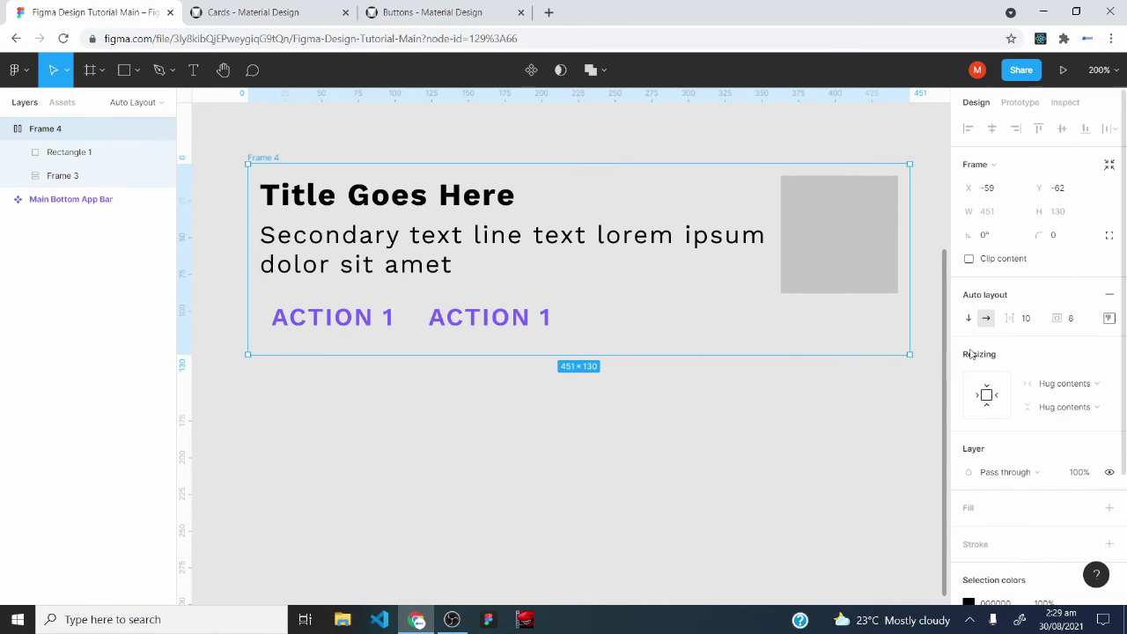
{"action": "left_click", "coordinate": [1034, 326]}
{"action": "type", "text": "16"}
{"action": "key", "text": "Return"}
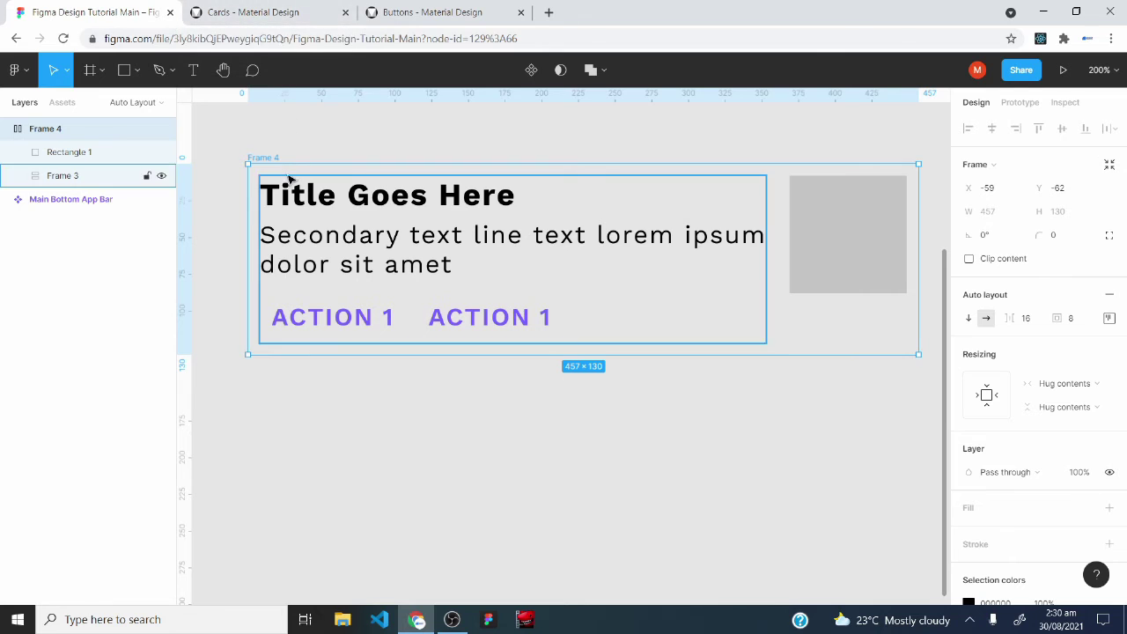
{"action": "left_click", "coordinate": [272, 9]}
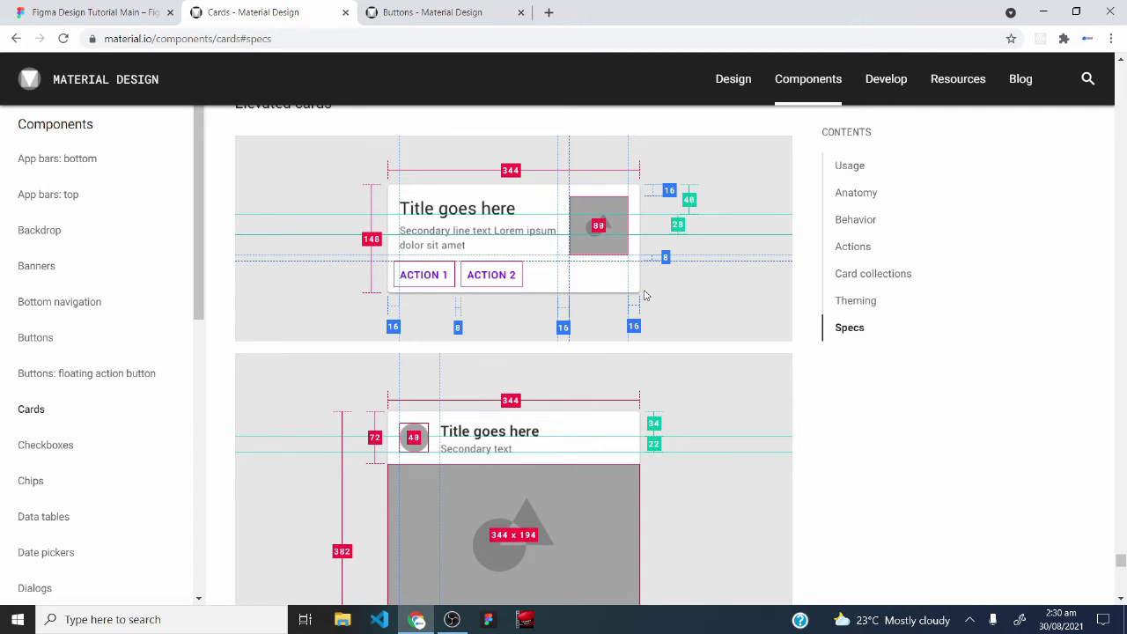
{"action": "left_click", "coordinate": [63, 5]}
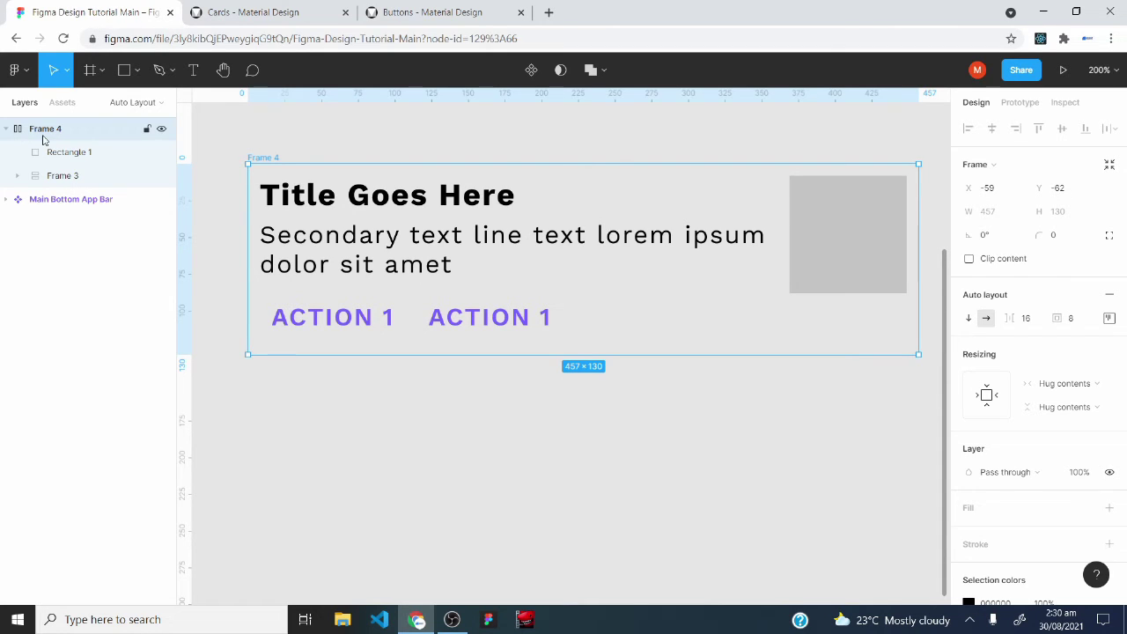
Set Frame 4's padding to 16 on all sides and shift it slightly left
{"action": "left_click", "coordinate": [1083, 322]}
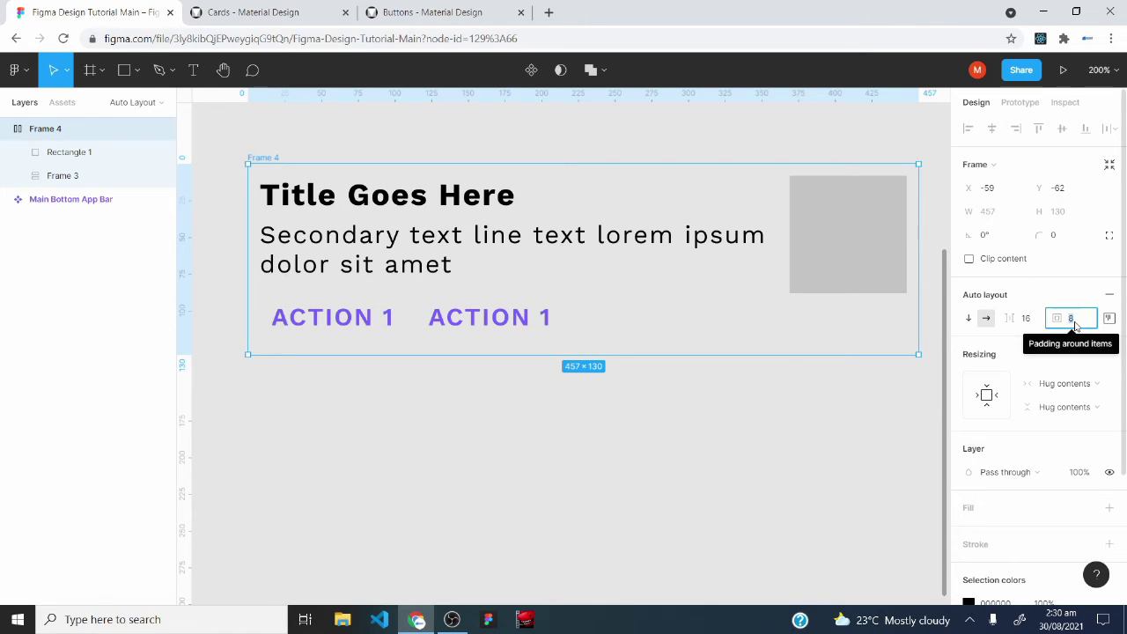
{"action": "type", "text": "16"}
{"action": "key", "text": "Return"}
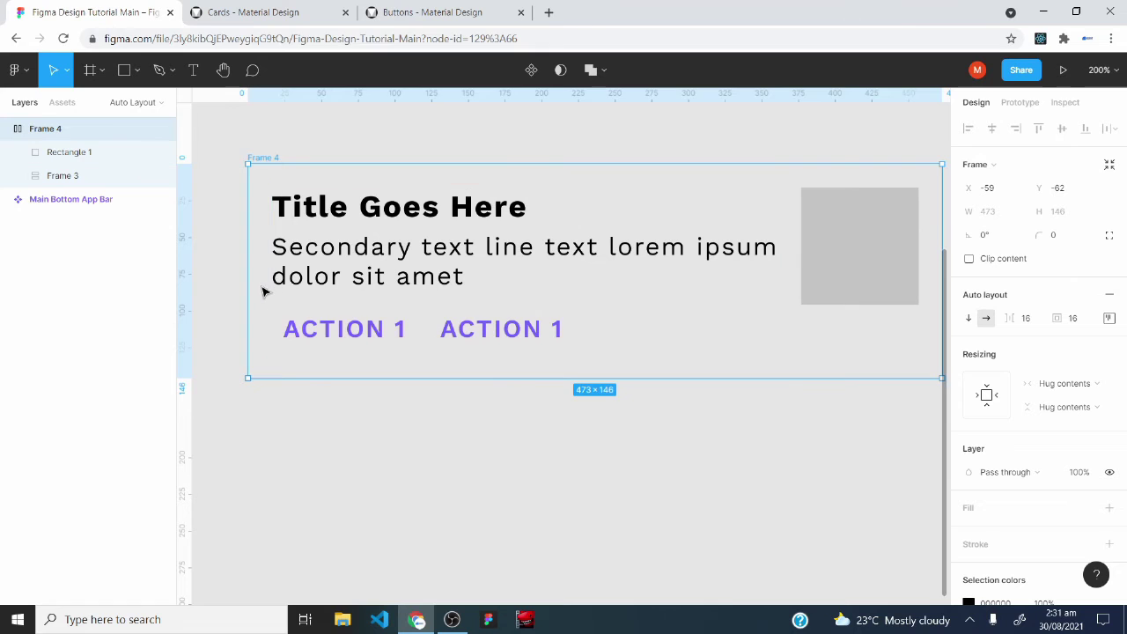
{"action": "left_click_drag", "start_coordinate": [264, 290], "coordinate": [241, 293]}
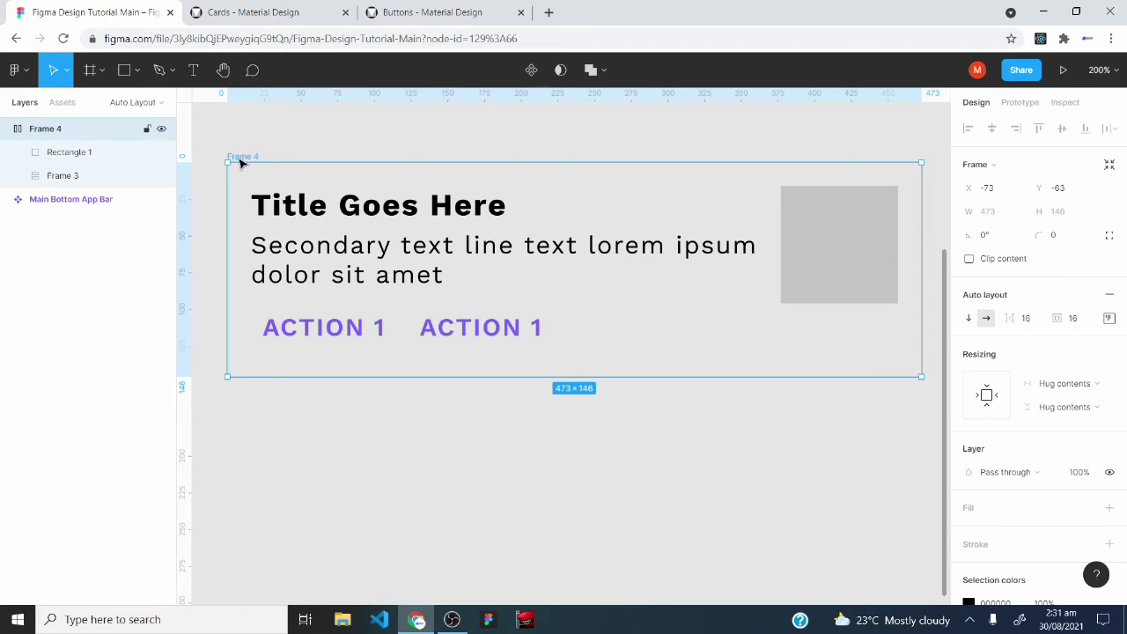
Add a white FFFFFF fill to Frame 4, then trial a width change and undo it
{"action": "left_click", "coordinate": [1110, 508]}
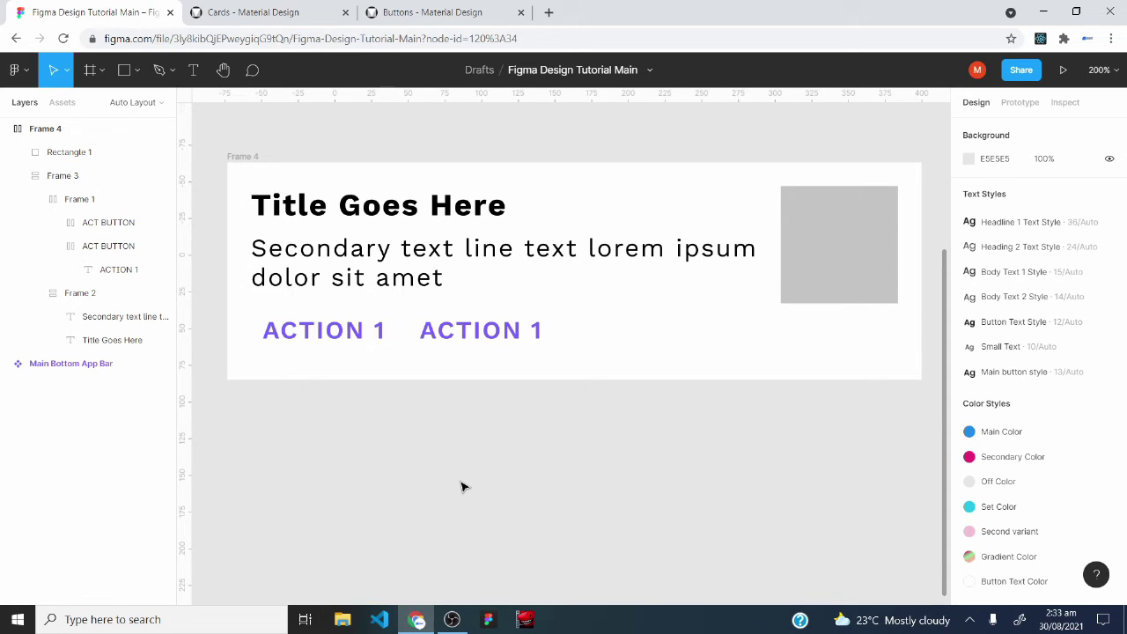
{"action": "left_click", "coordinate": [911, 369]}
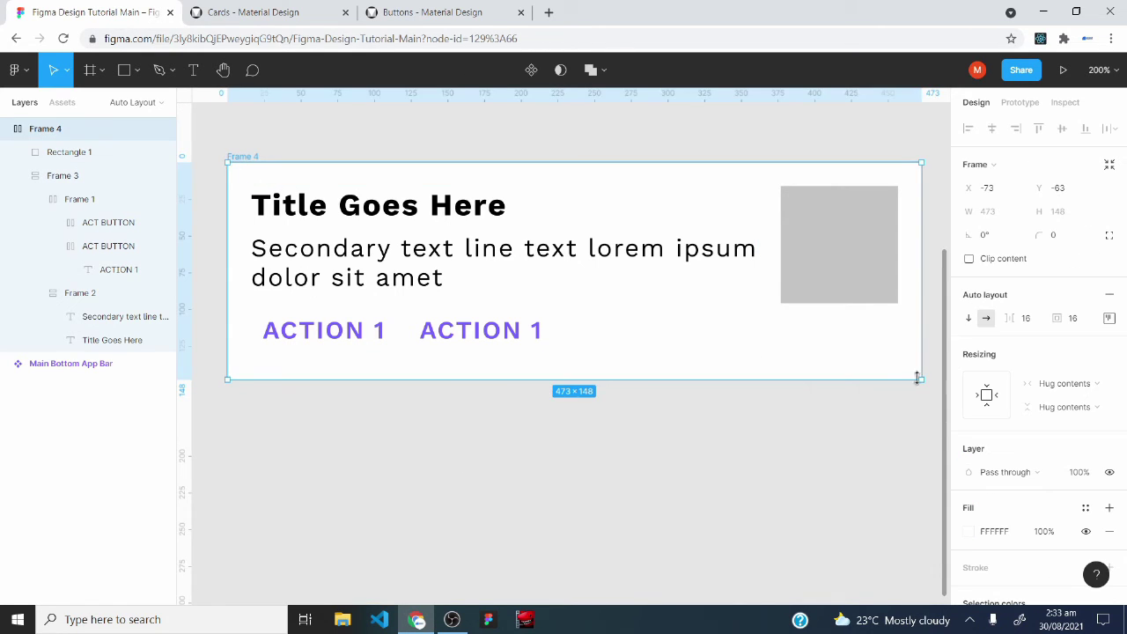
{"action": "mouse_move", "coordinate": [921, 314]}
{"action": "left_mouse_down"}
{"action": "mouse_move", "coordinate": [880, 317]}
{"action": "mouse_move", "coordinate": [922, 314]}
{"action": "left_mouse_up"}
{"action": "left_click_drag", "start_coordinate": [227, 258], "coordinate": [360, 246]}
{"action": "key", "text": "ctrl+z"}
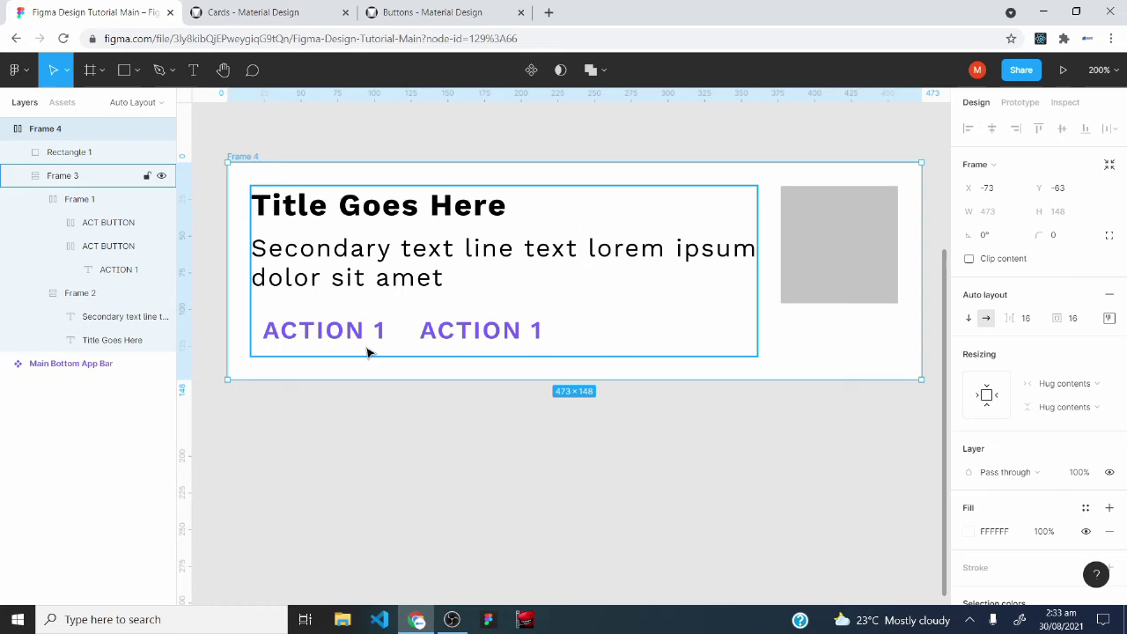
Set the title, secondary text and Frame 2 horizontal resizing to Fill container
{"action": "left_click", "coordinate": [94, 342]}
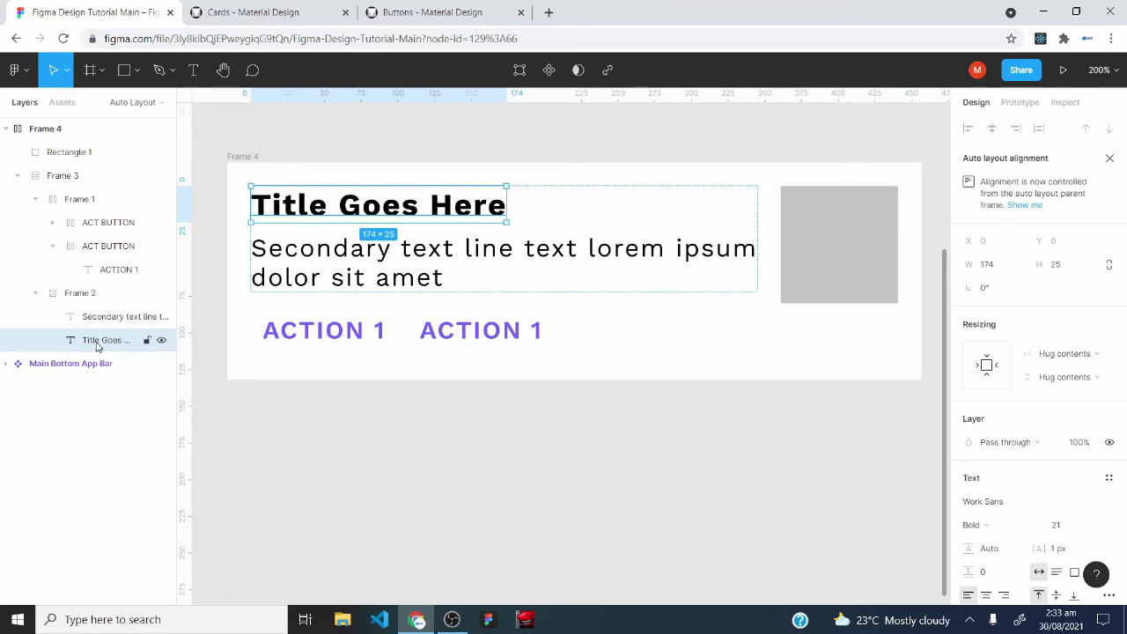
{"action": "left_click", "coordinate": [1075, 355]}
{"action": "left_click", "coordinate": [1083, 372]}
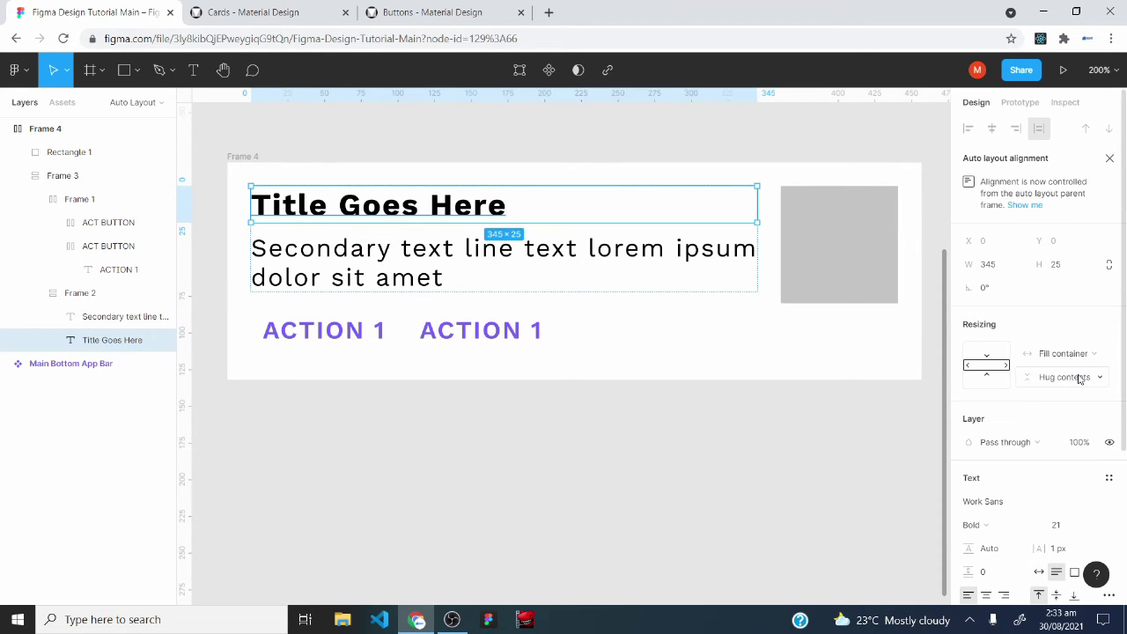
{"action": "left_click", "coordinate": [112, 319]}
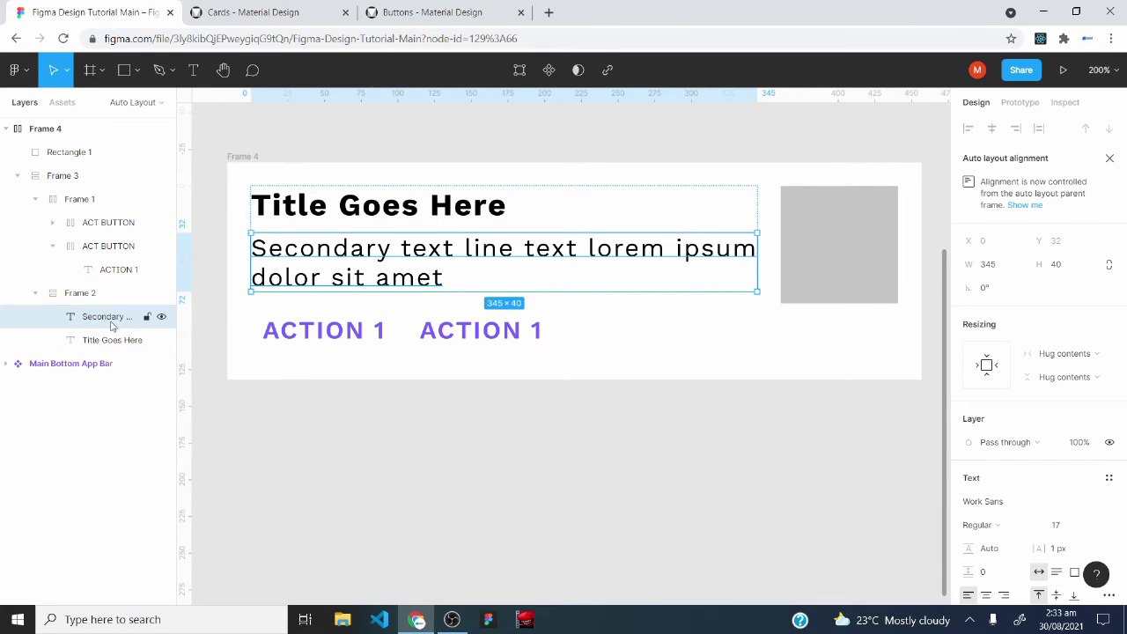
{"action": "left_click", "coordinate": [1064, 355]}
{"action": "left_click", "coordinate": [1074, 375]}
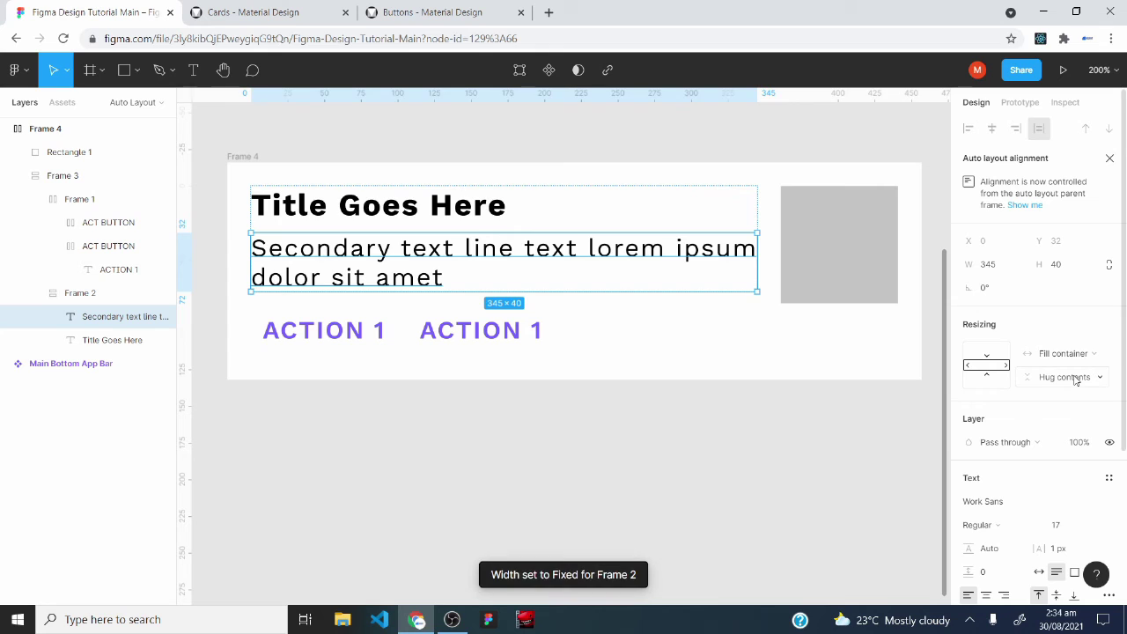
{"action": "left_click", "coordinate": [78, 296]}
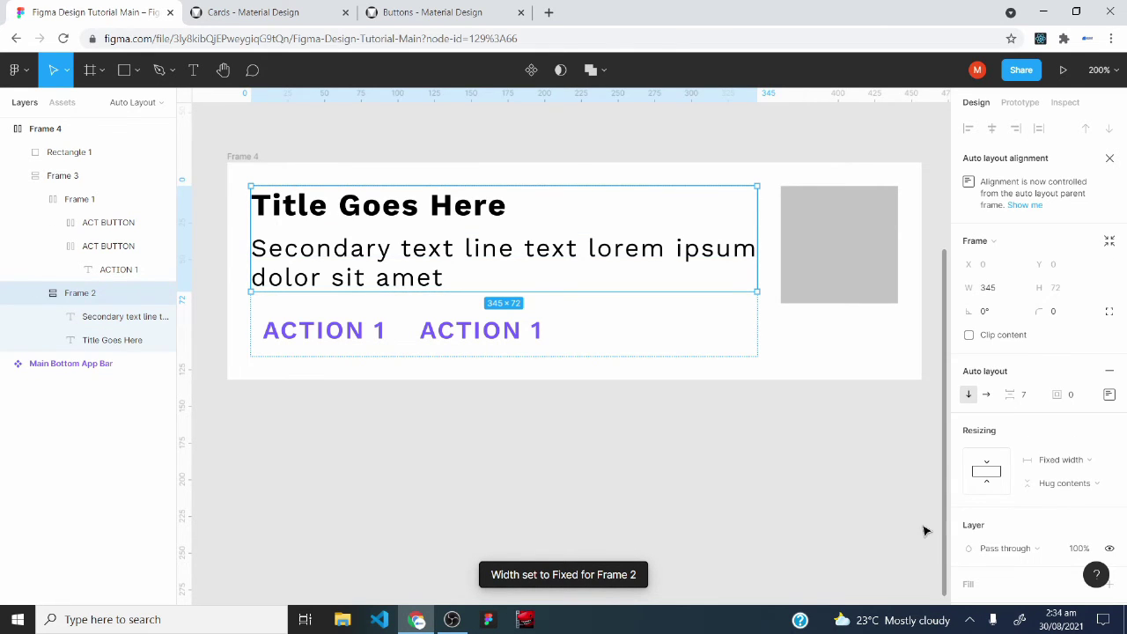
{"action": "left_click", "coordinate": [1070, 461]}
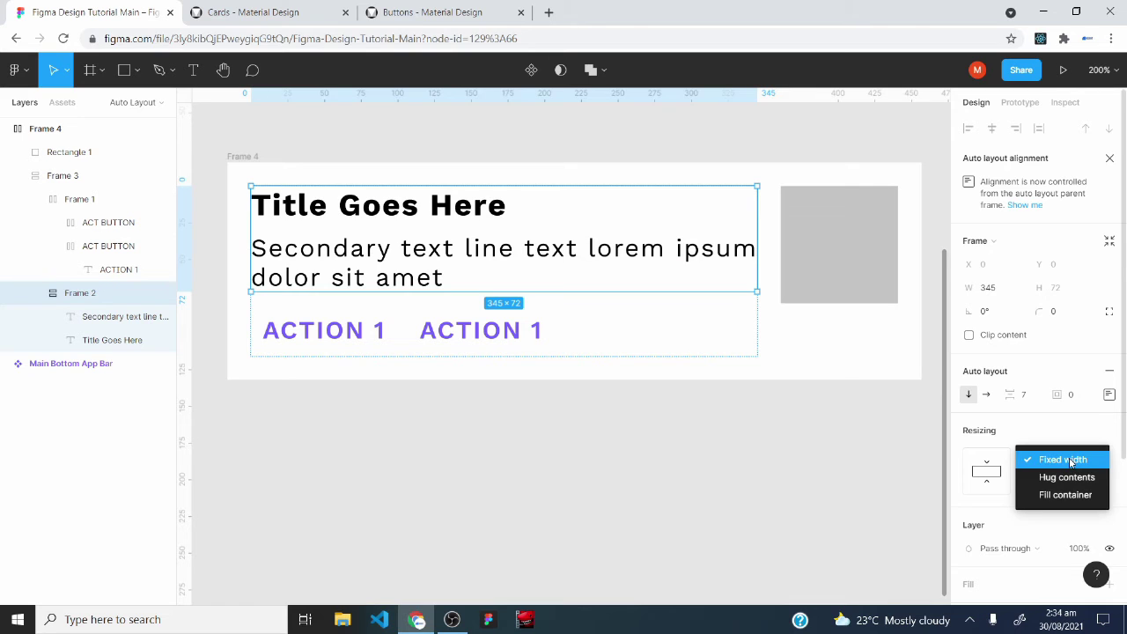
{"action": "left_click", "coordinate": [1079, 501]}
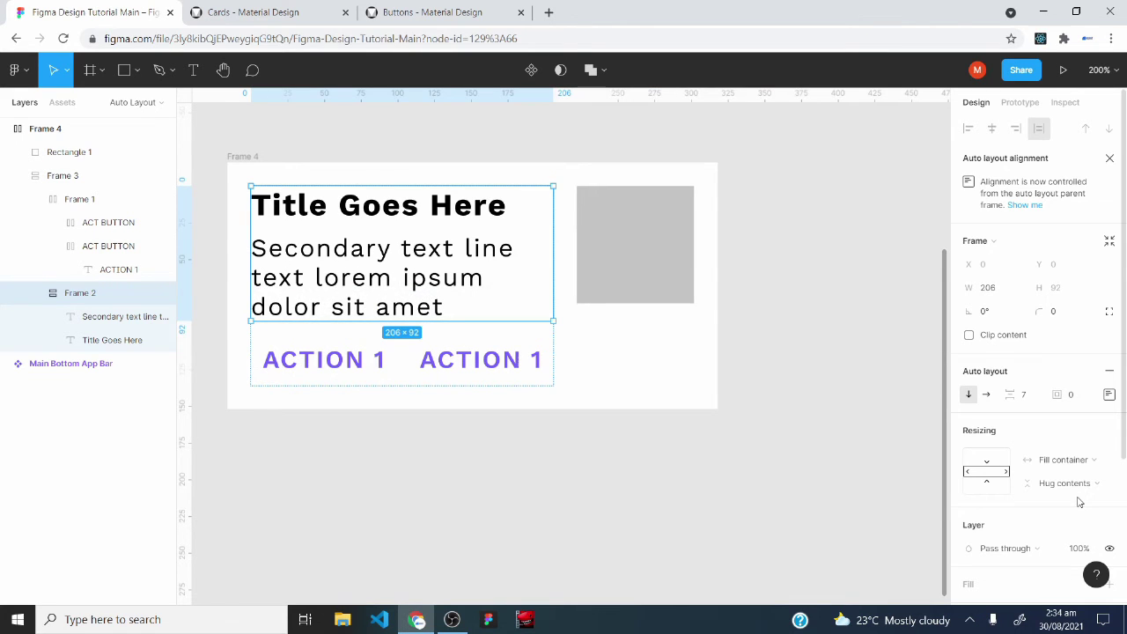
{"action": "left_click", "coordinate": [107, 272]}
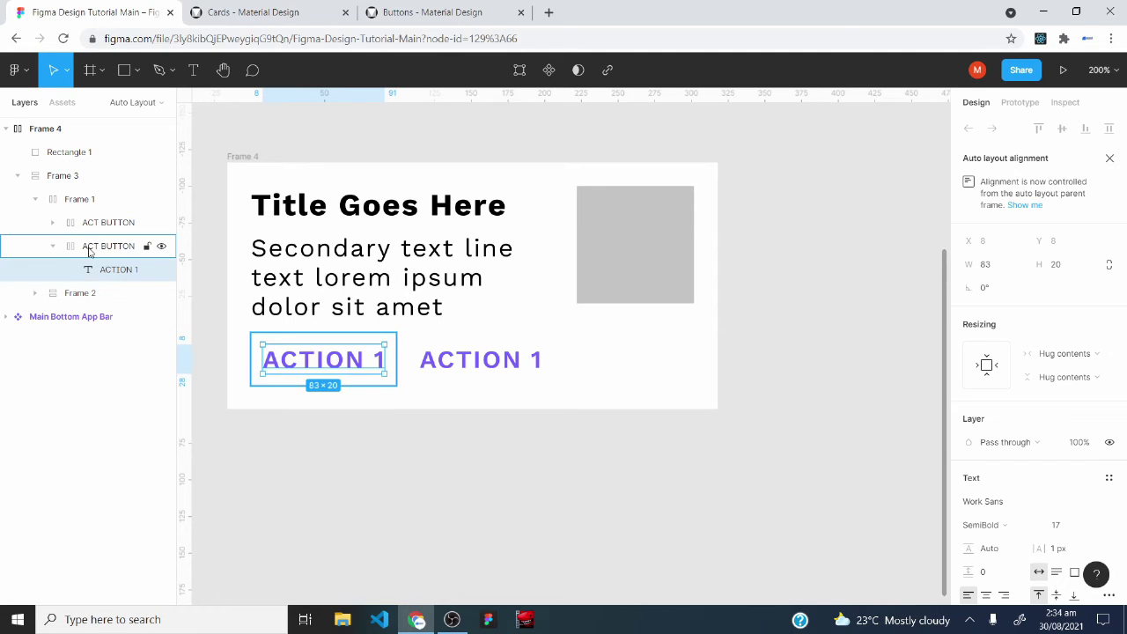
Center the ACTION 1 label within the ACT BUTTON's auto-layout alignment
{"action": "left_click", "coordinate": [89, 251]}
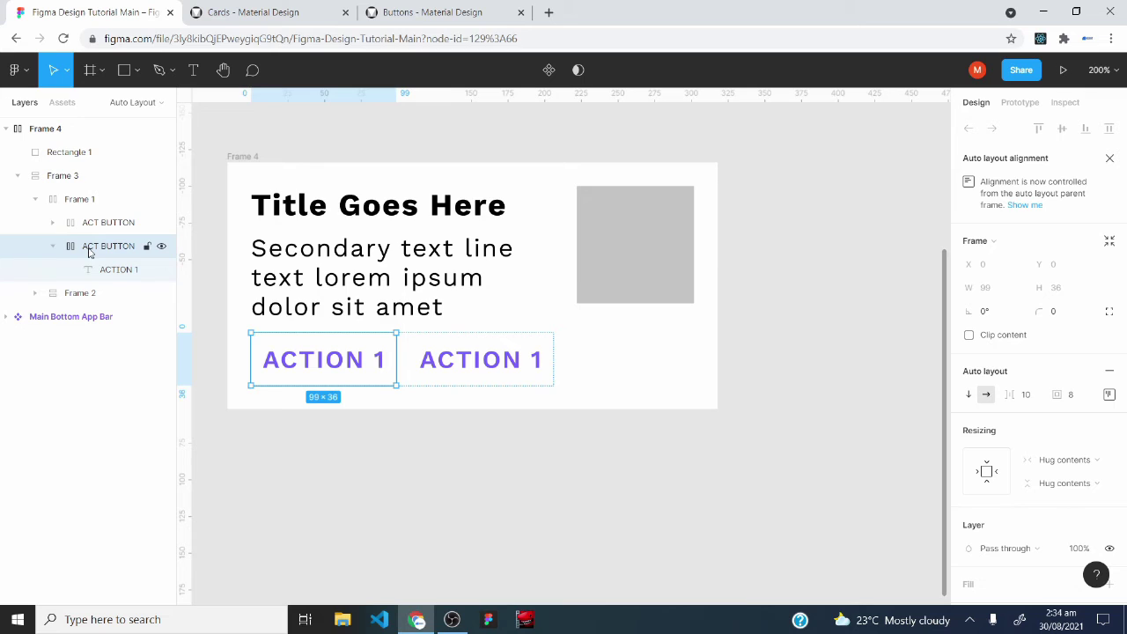
{"action": "left_click", "coordinate": [1109, 395]}
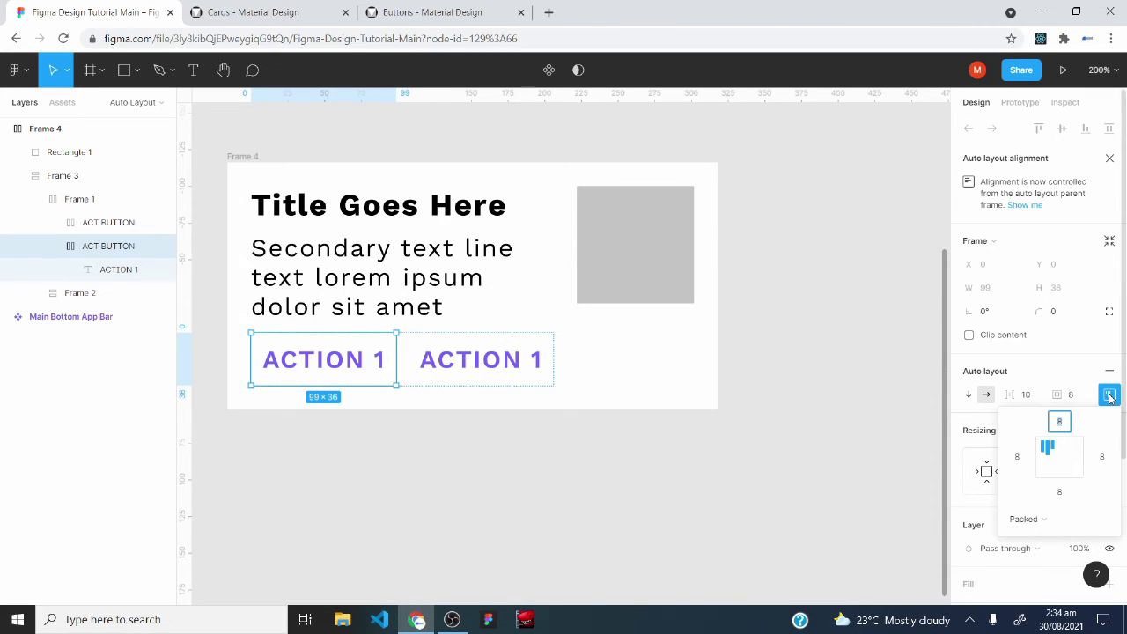
{"action": "left_click", "coordinate": [1063, 463]}
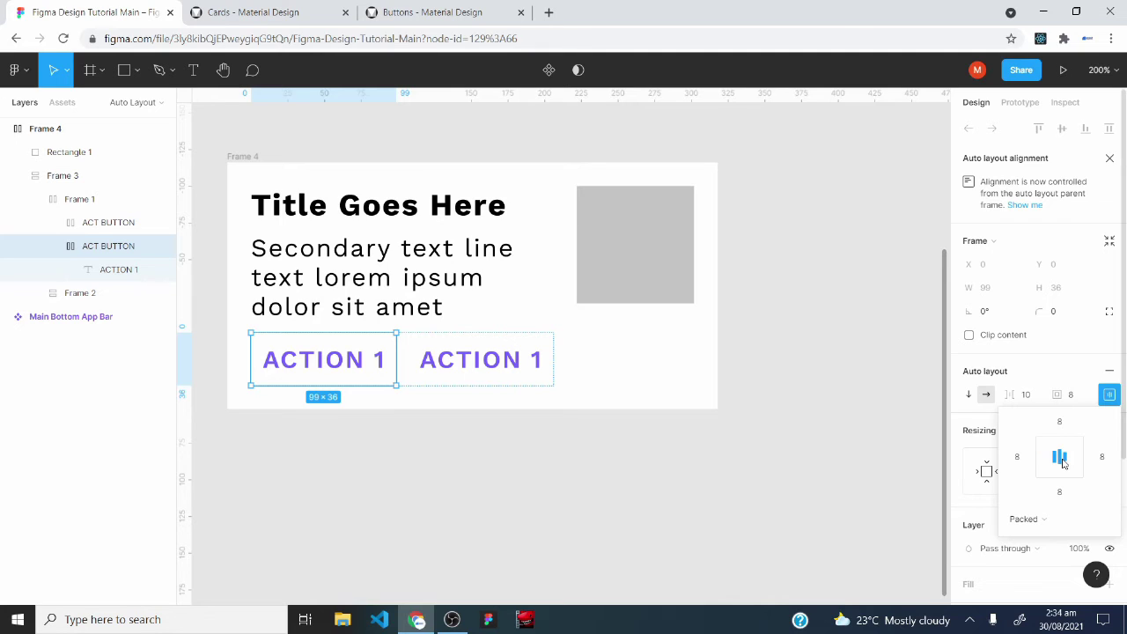
{"action": "left_click", "coordinate": [1111, 395]}
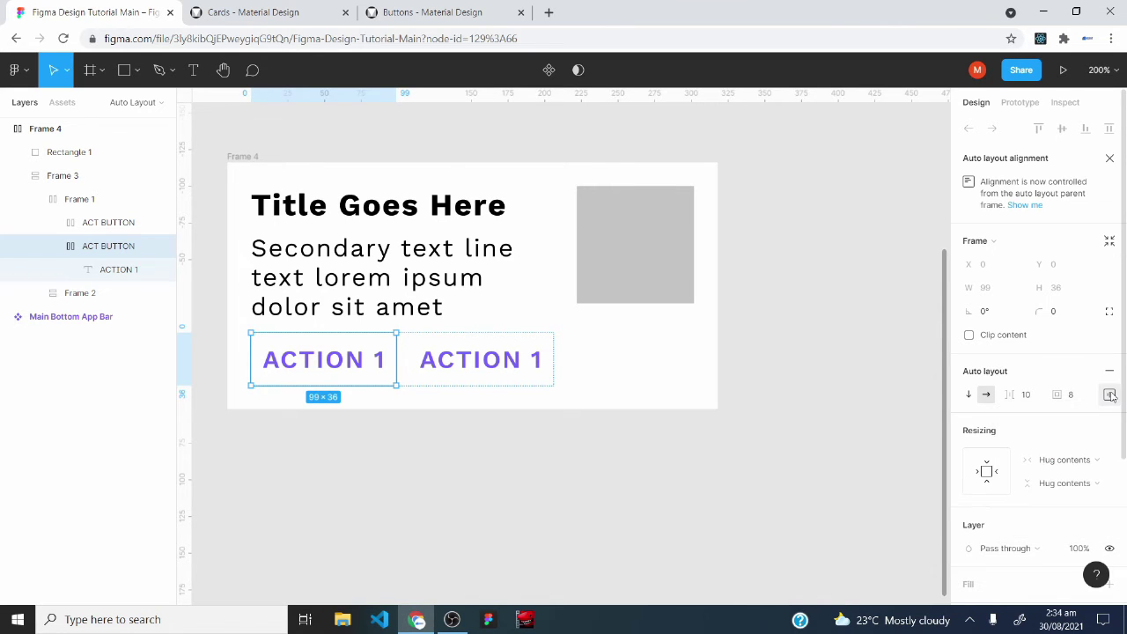
{"action": "left_click", "coordinate": [99, 225]}
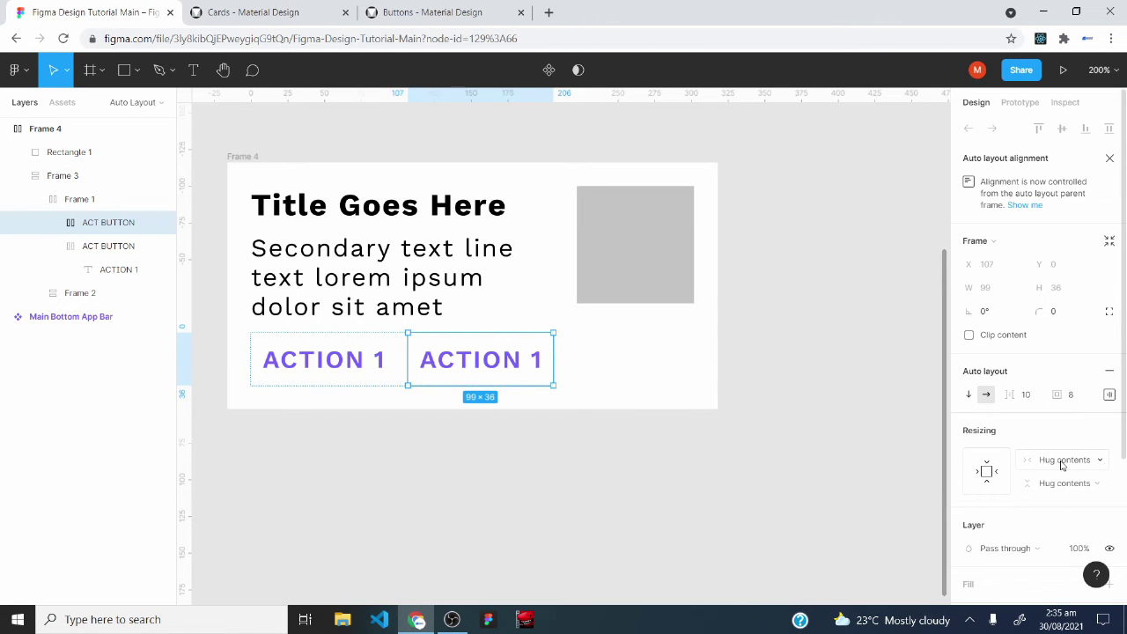
{"action": "left_click", "coordinate": [109, 246]}
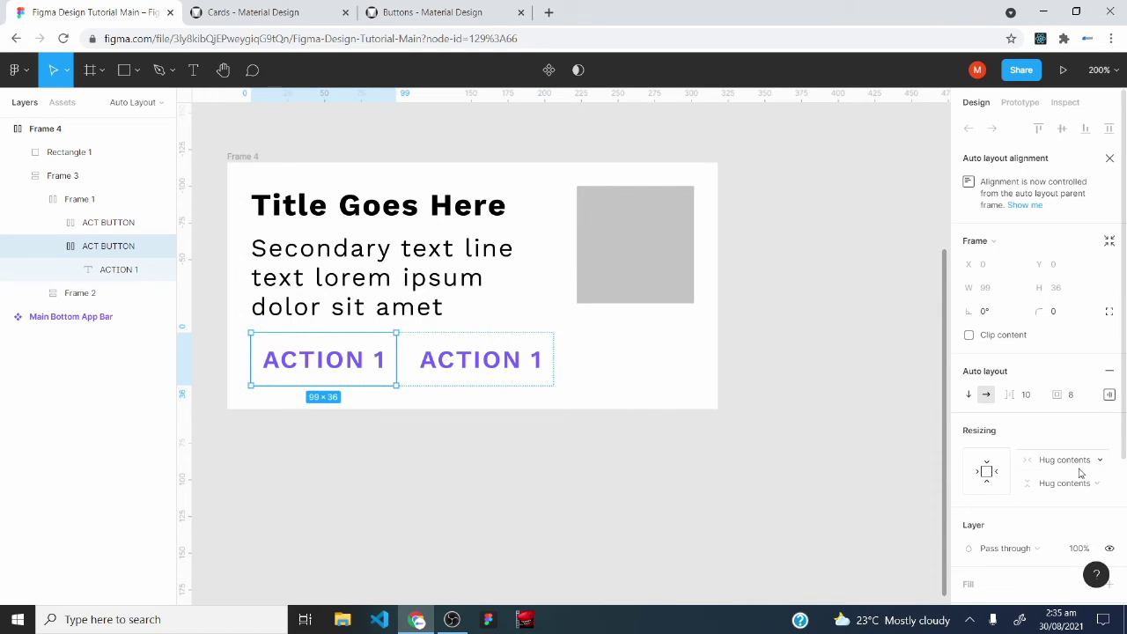
{"action": "left_click", "coordinate": [67, 207]}
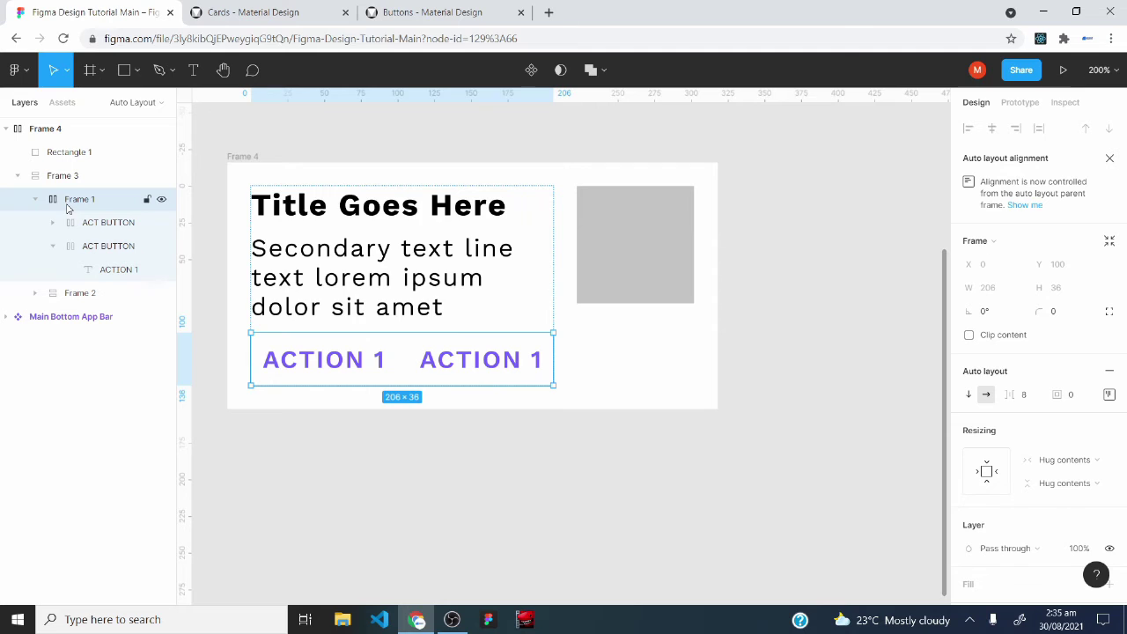
Set Frame 1 and Frame 3 to Fill container width, keeping Rectangle 1 at fixed width
{"action": "left_click", "coordinate": [37, 201]}
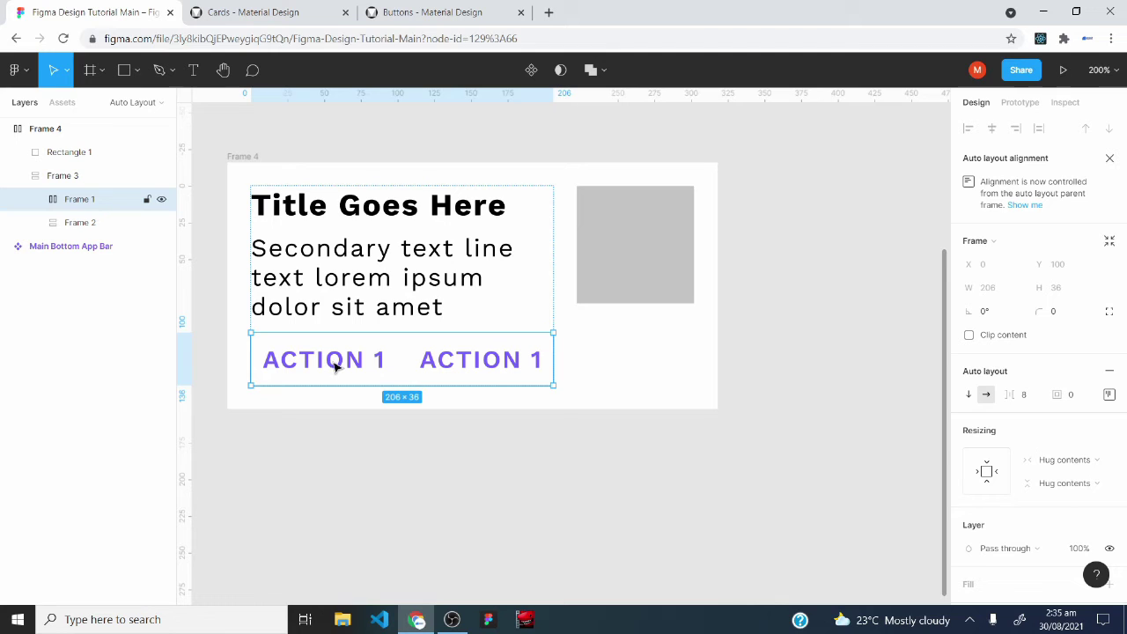
{"action": "left_click", "coordinate": [1069, 461]}
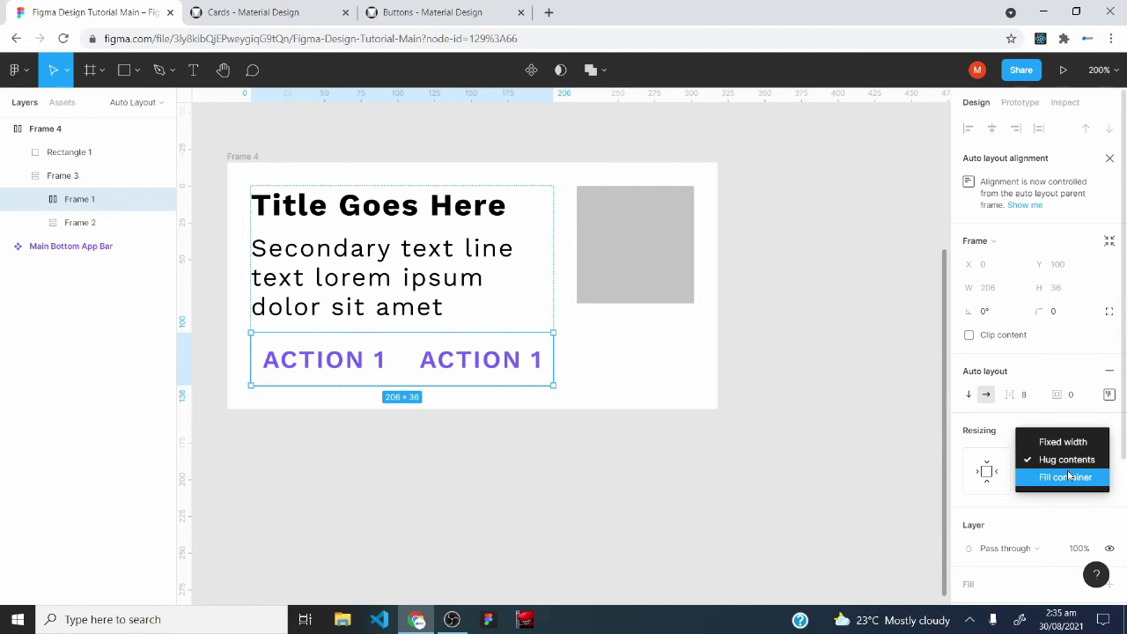
{"action": "left_click", "coordinate": [1068, 476]}
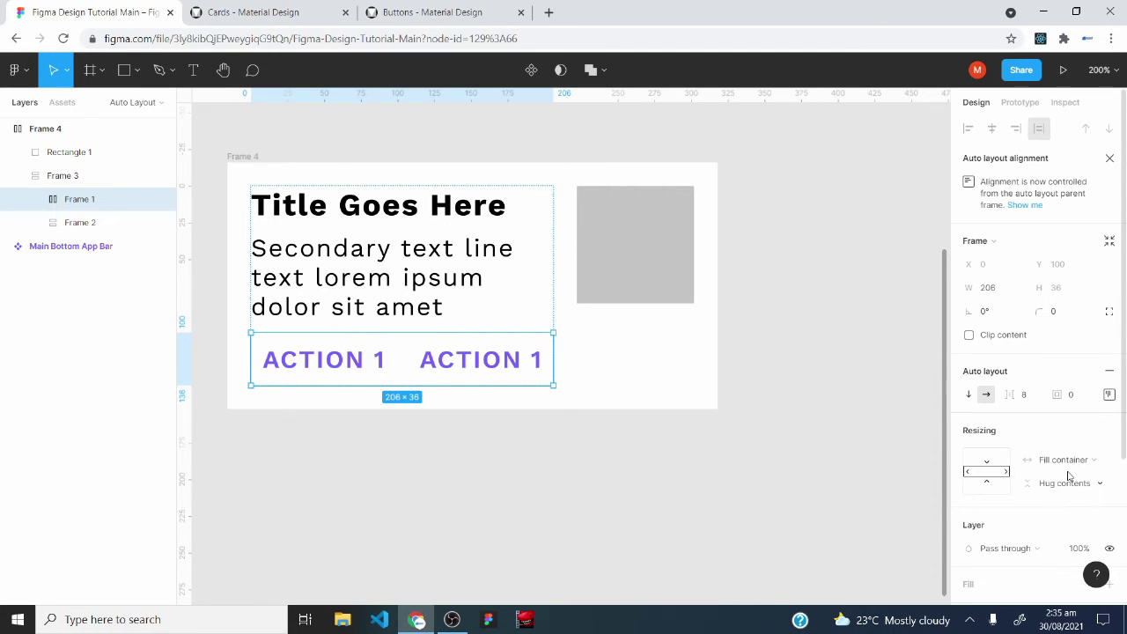
{"action": "left_click", "coordinate": [51, 183]}
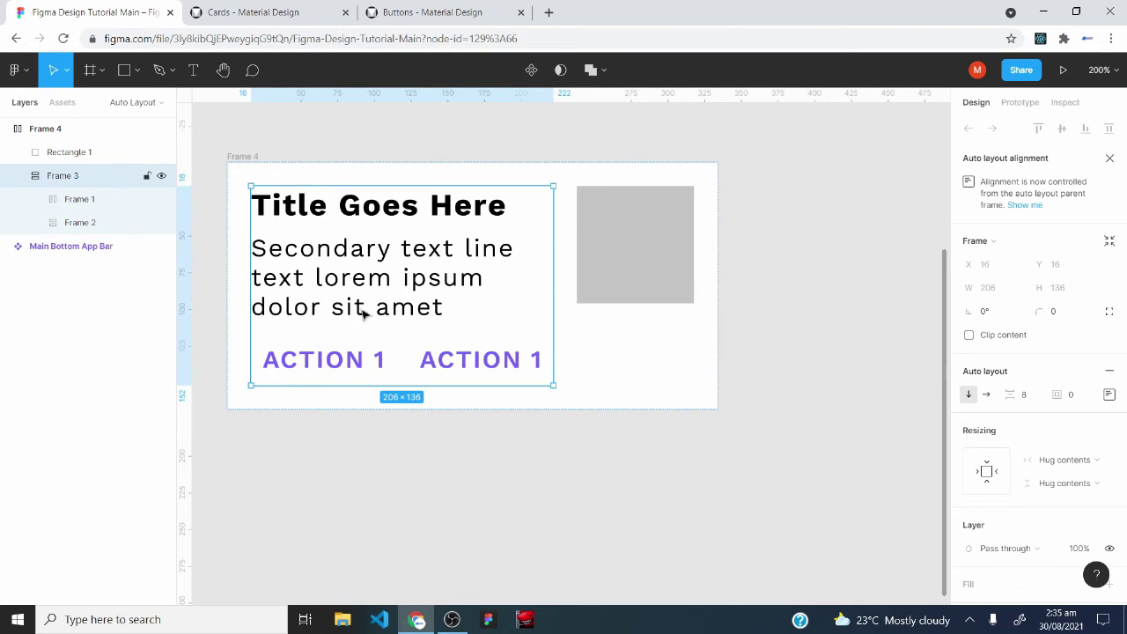
{"action": "left_click", "coordinate": [1065, 460]}
{"action": "left_click", "coordinate": [1066, 476]}
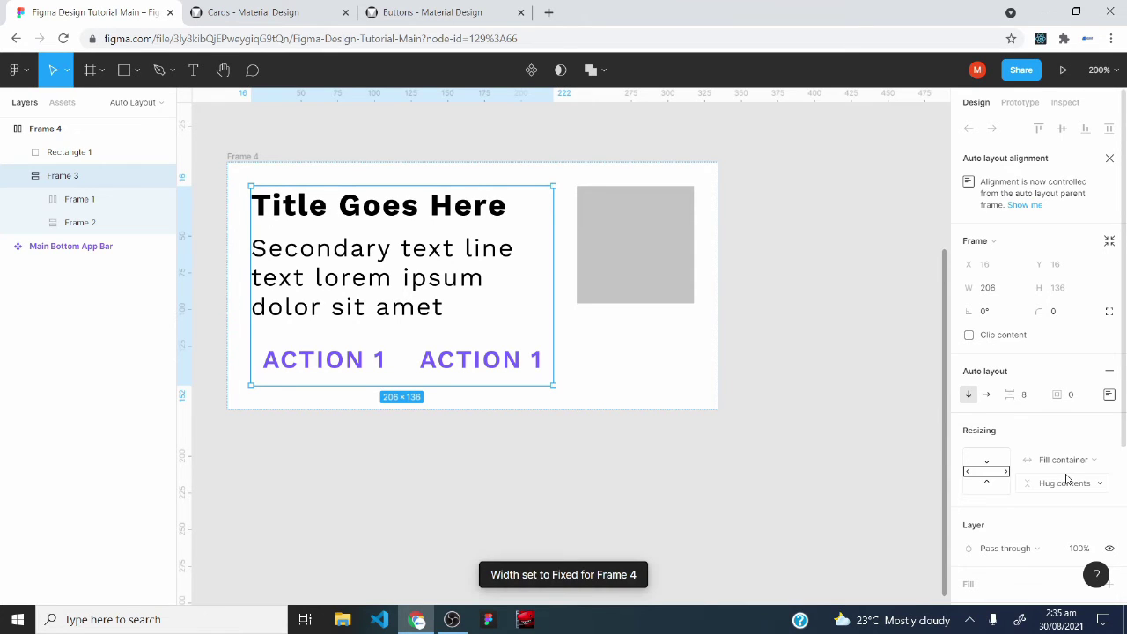
{"action": "left_click", "coordinate": [62, 156]}
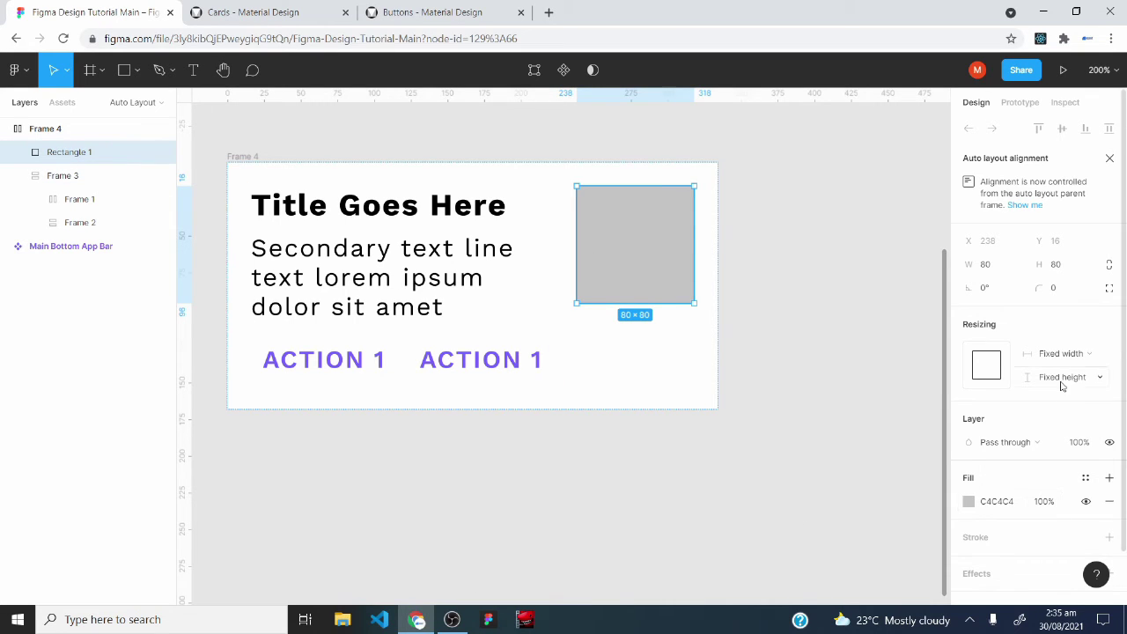
{"action": "left_click", "coordinate": [1087, 358]}
{"action": "left_click", "coordinate": [1084, 355]}
Widen card Frame 4 to 496 px and move it up toward the app bar
{"action": "left_click", "coordinate": [56, 134]}
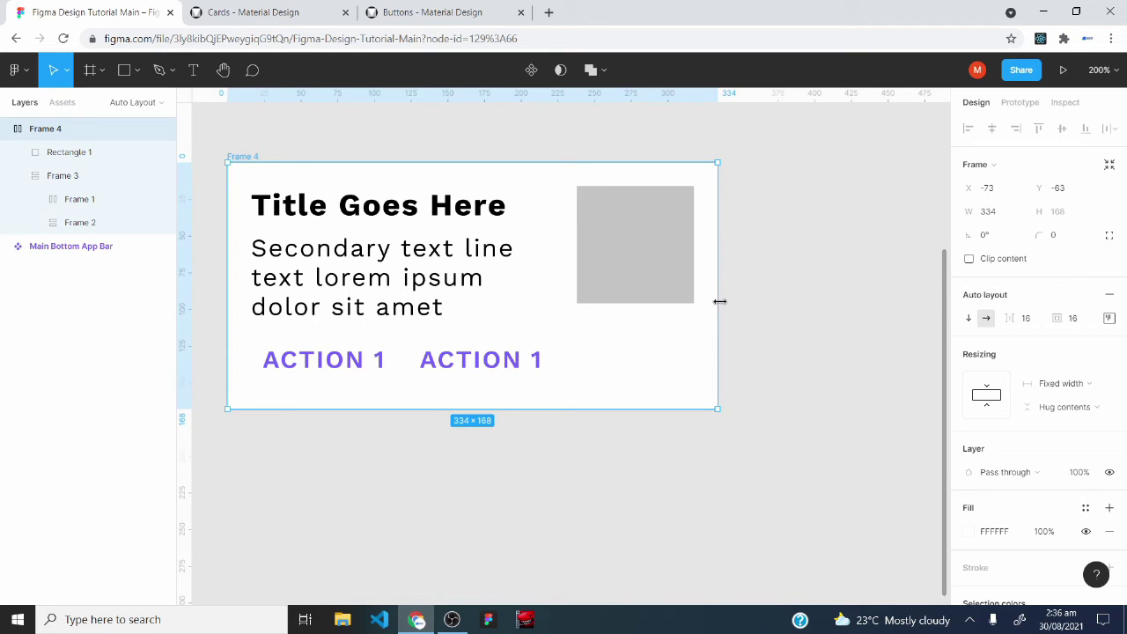
{"action": "left_click_drag", "start_coordinate": [719, 301], "coordinate": [820, 314]}
{"action": "scroll", "coordinate": [826, 321], "scroll_direction": "down", "scroll_amount": 3}
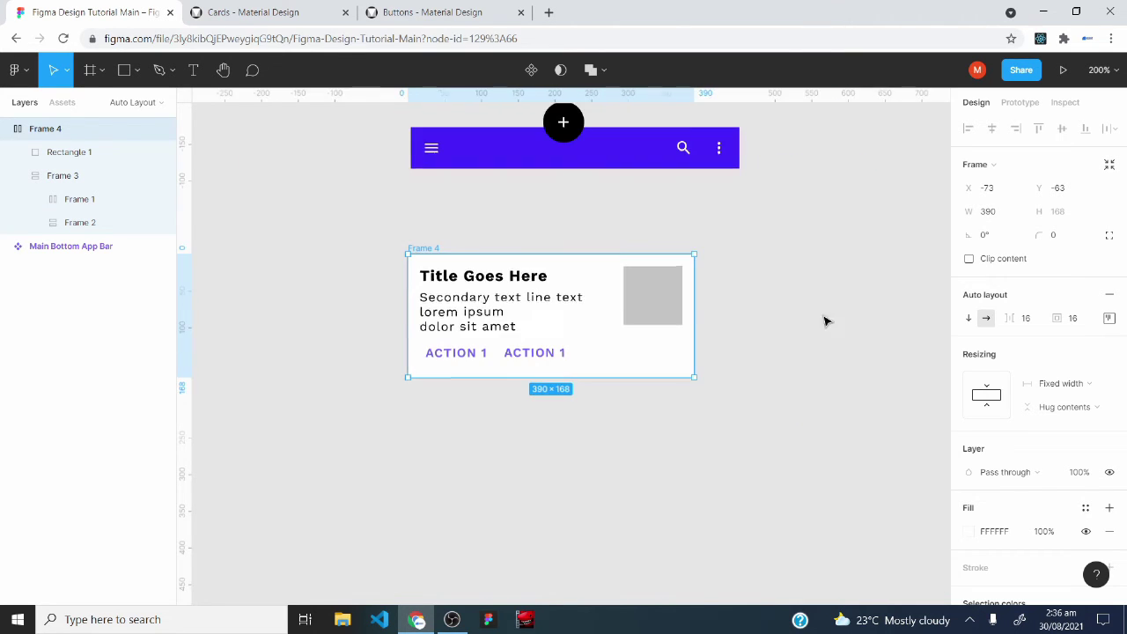
{"action": "left_click_drag", "start_coordinate": [696, 317], "coordinate": [771, 304]}
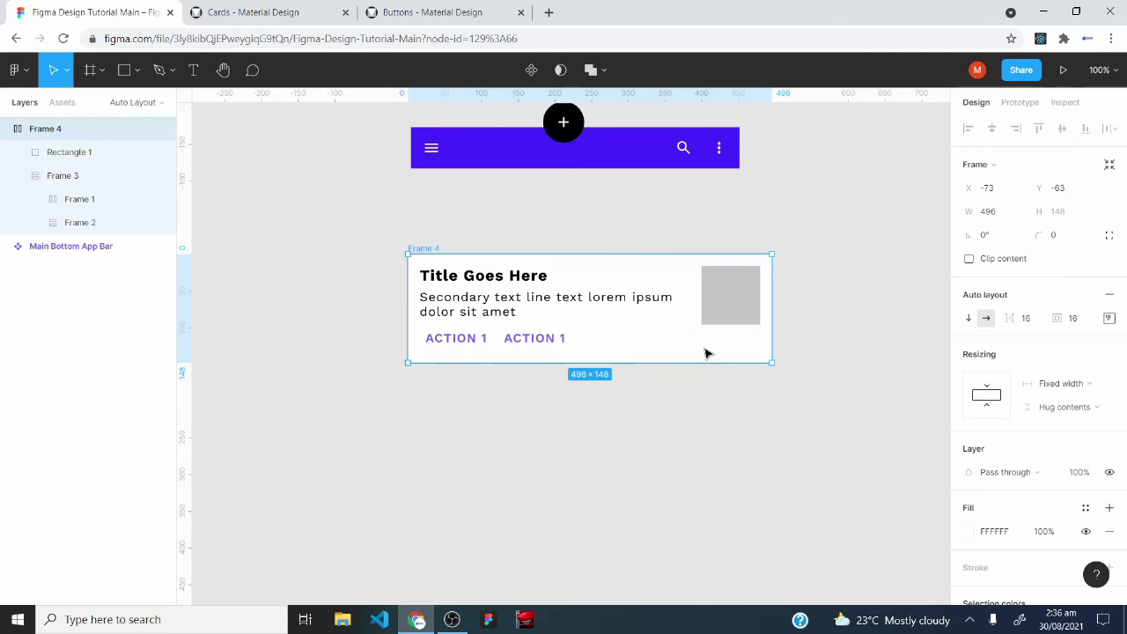
{"action": "left_click_drag", "start_coordinate": [693, 352], "coordinate": [694, 305]}
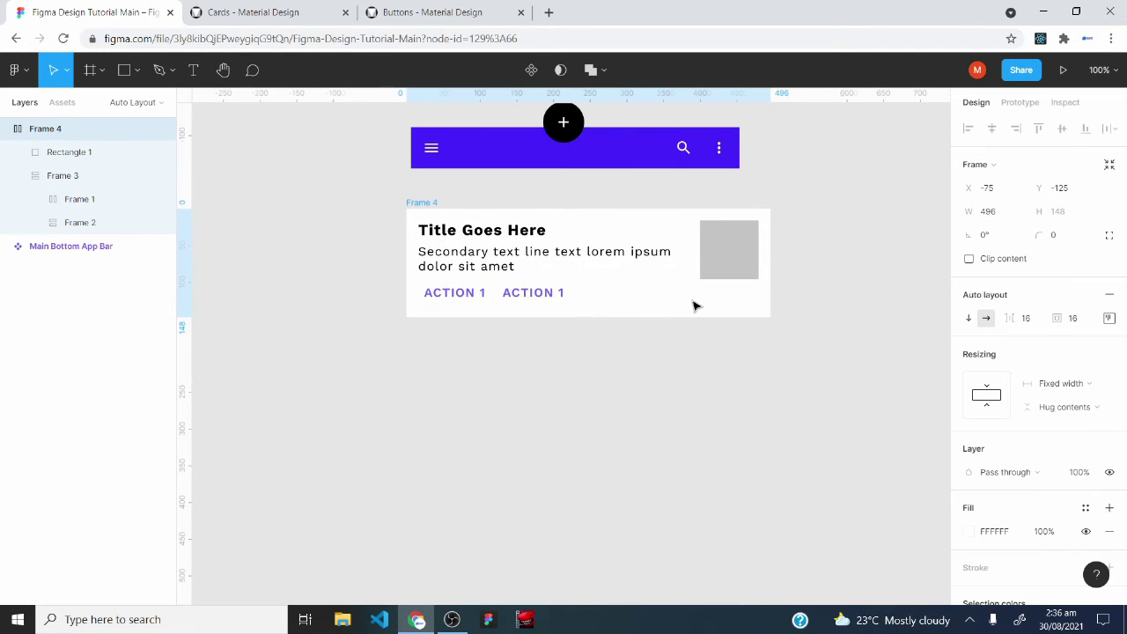
Turn the card into a component named 'First Card'
{"action": "left_click", "coordinate": [533, 70]}
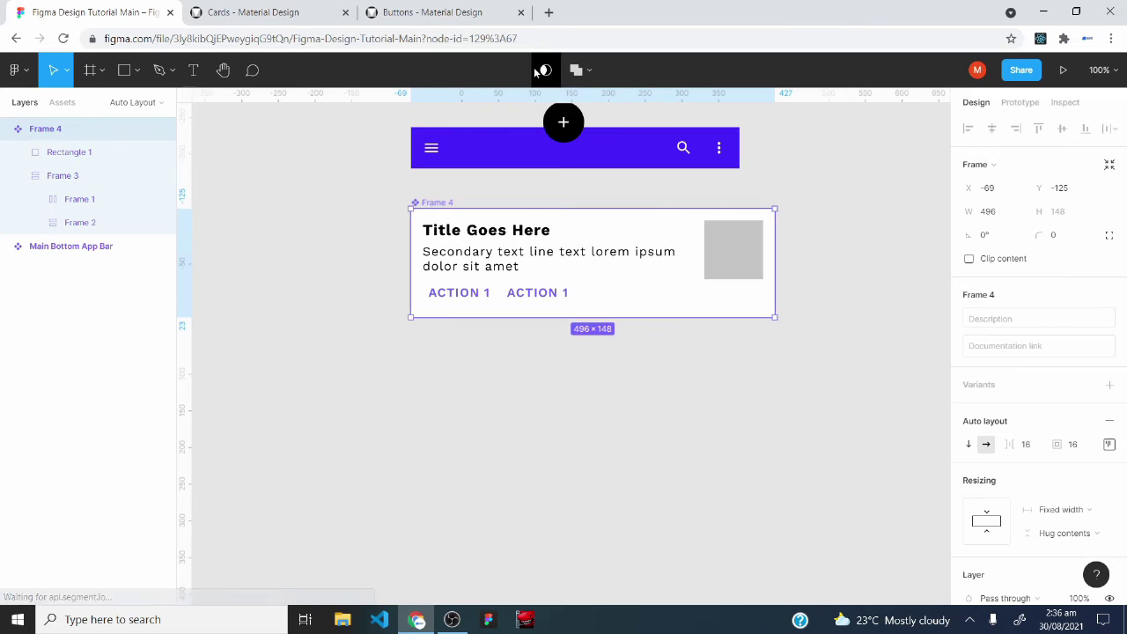
{"action": "right_click", "coordinate": [49, 132]}
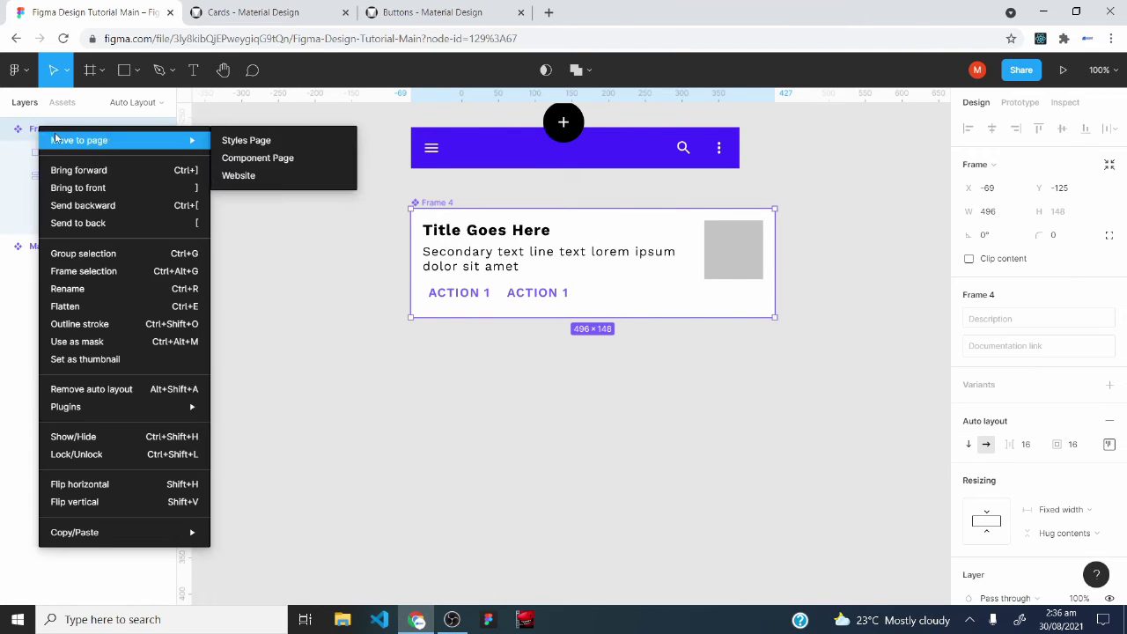
{"action": "left_click", "coordinate": [85, 291]}
{"action": "type", "text": "First"}
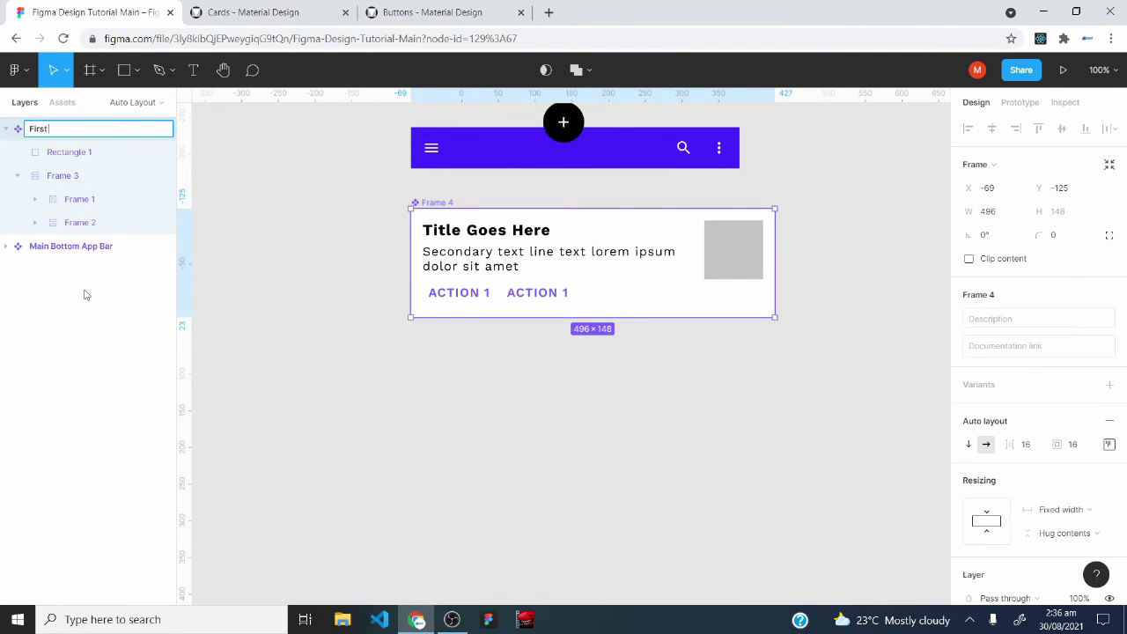
{"action": "type", "text": " Card"}
{"action": "key", "text": "Return"}
{"action": "left_click", "coordinate": [601, 431]}
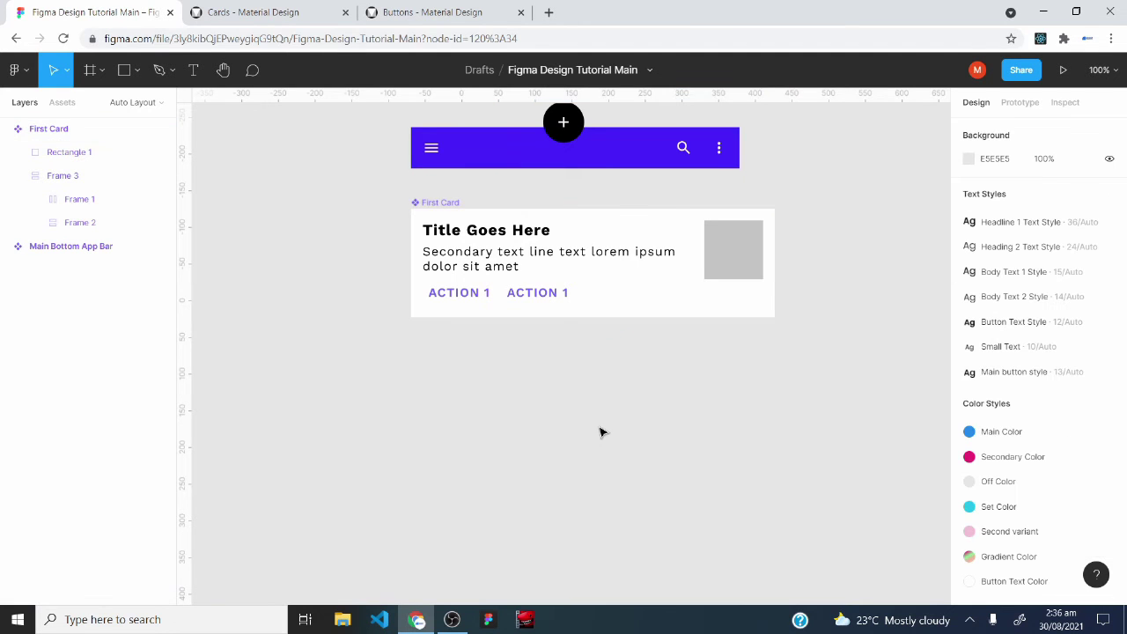
{"action": "scroll", "coordinate": [737, 403], "scroll_direction": "up", "scroll_amount": 2}
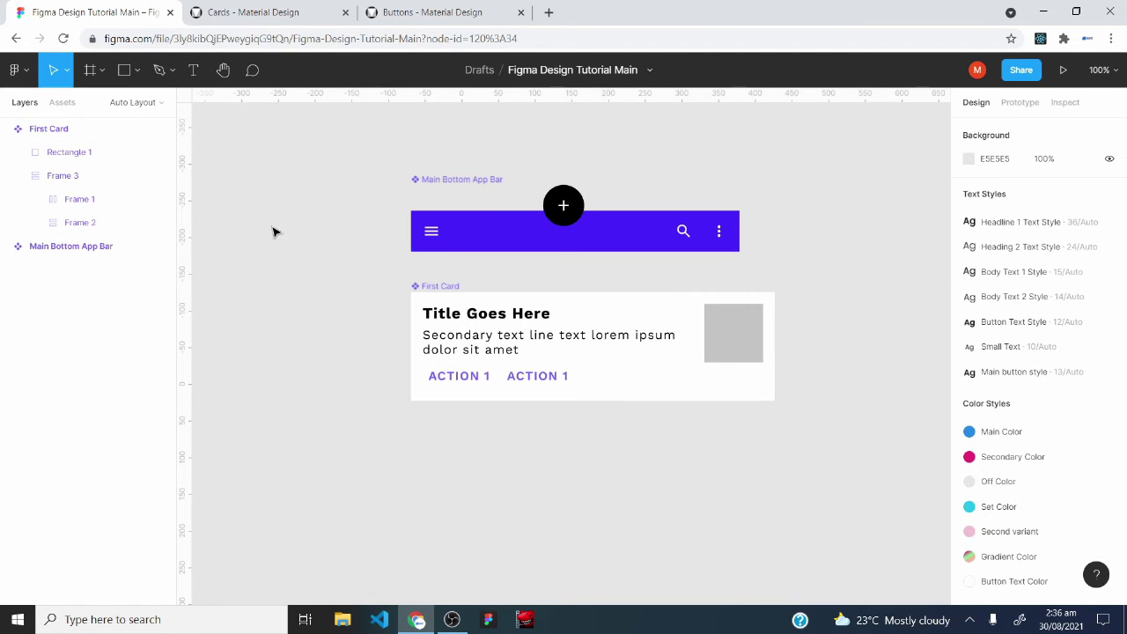
Give First Card an 8 px corner radius and move it slightly up toward the app bar
{"action": "left_click", "coordinate": [256, 12]}
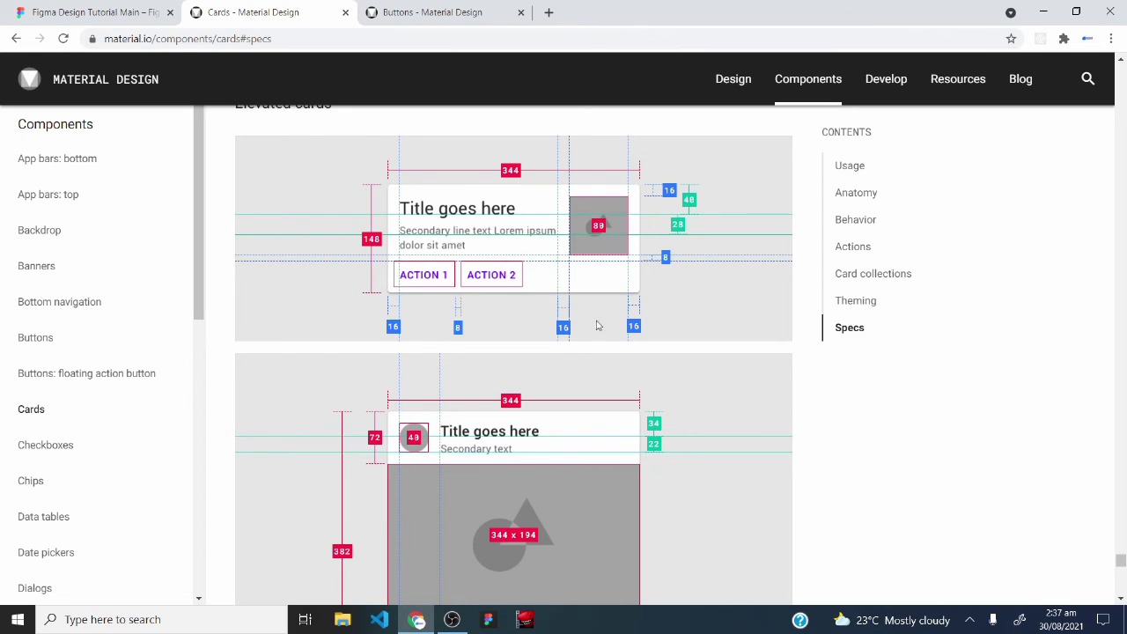
{"action": "left_click", "coordinate": [89, 6]}
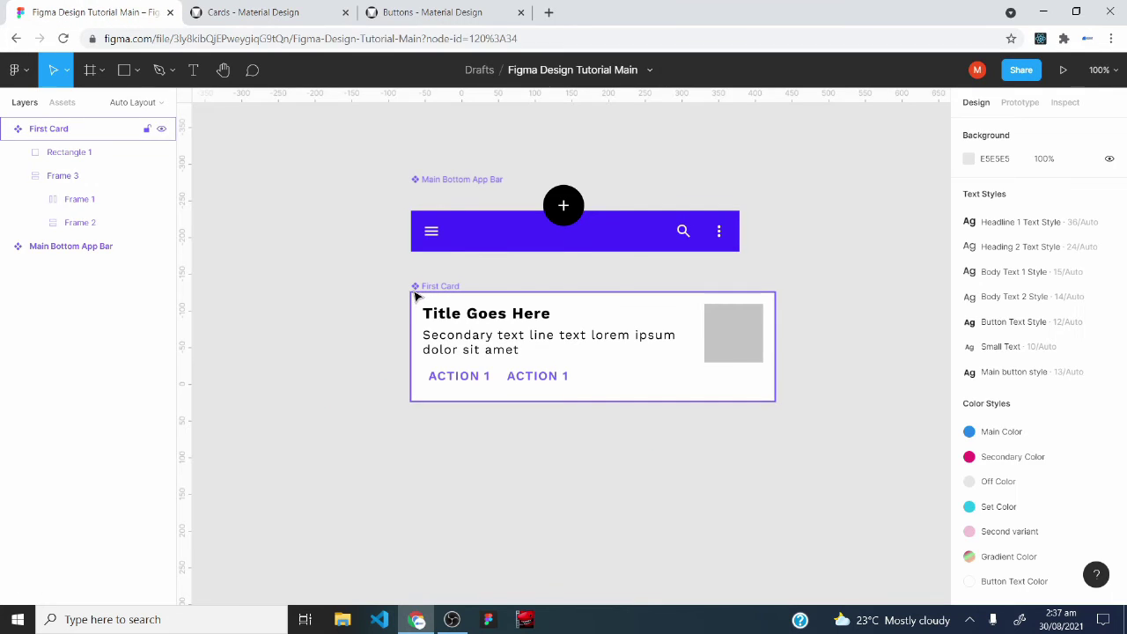
{"action": "left_click", "coordinate": [414, 292]}
{"action": "left_click", "coordinate": [1068, 238]}
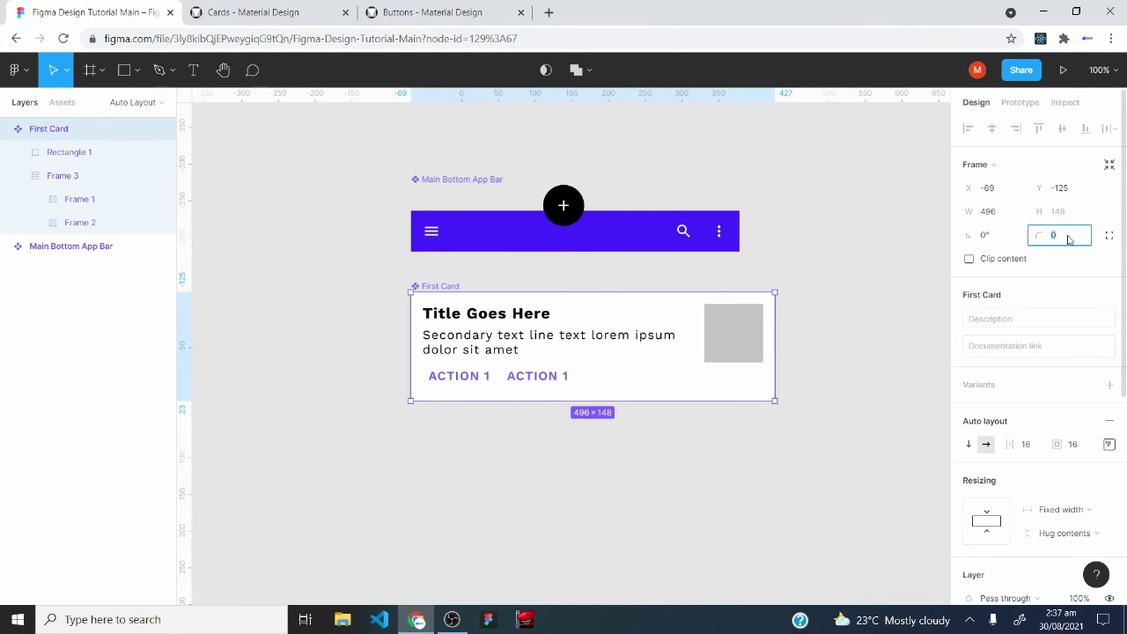
{"action": "key", "text": "Return"}
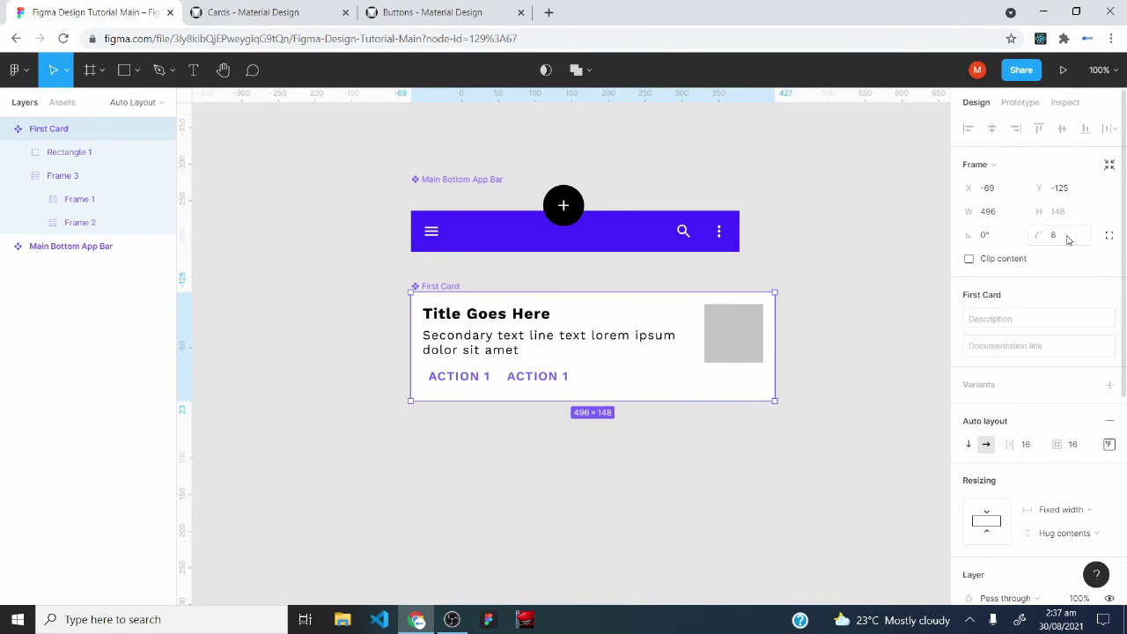
{"action": "left_click", "coordinate": [841, 412]}
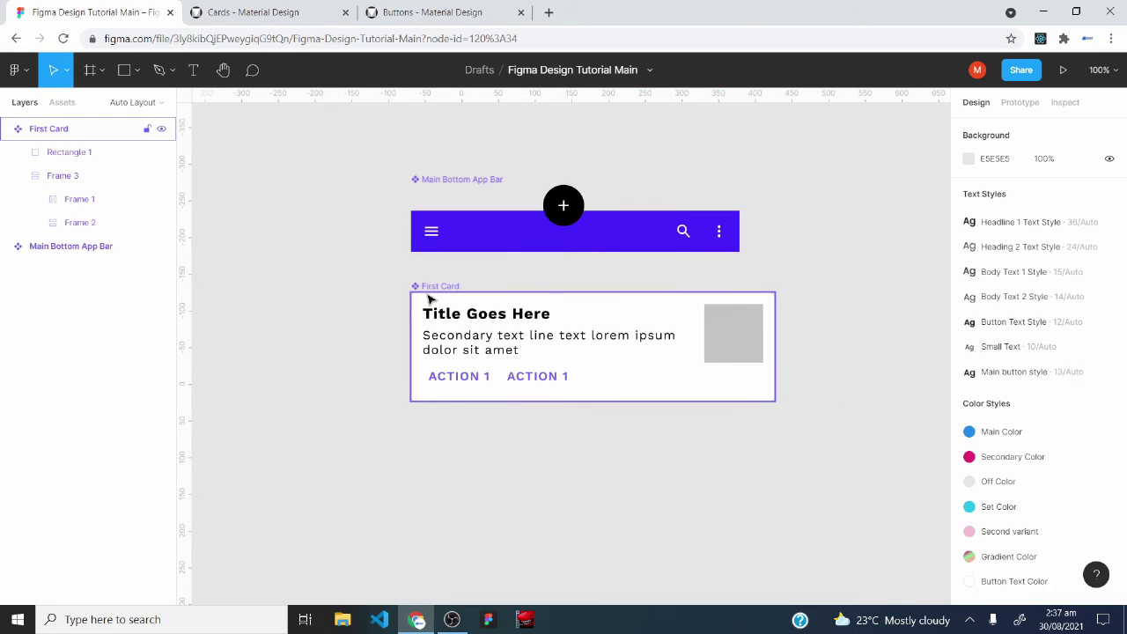
{"action": "left_click_drag", "start_coordinate": [424, 309], "coordinate": [428, 296]}
{"action": "left_click", "coordinate": [531, 504]}
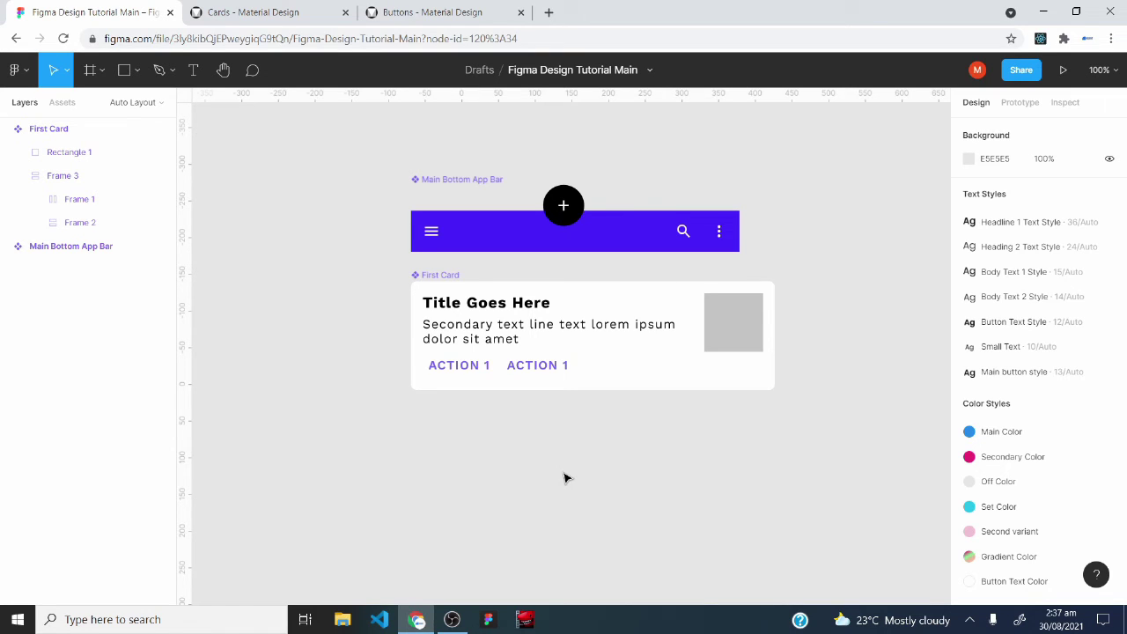
Draw a small grey circle as the avatar placeholder, checking the card spec first
{"action": "key", "text": "ctrl+Tab"}
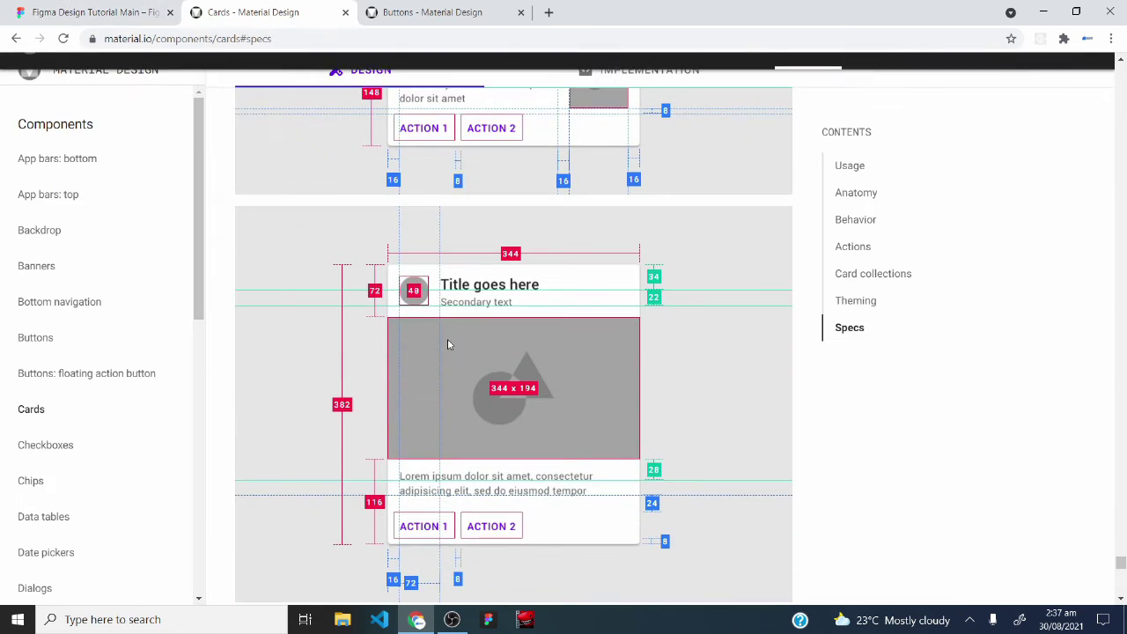
{"action": "scroll", "coordinate": [448, 350], "scroll_direction": "down", "scroll_amount": 2}
{"action": "scroll", "coordinate": [404, 188], "scroll_direction": "up", "scroll_amount": 1}
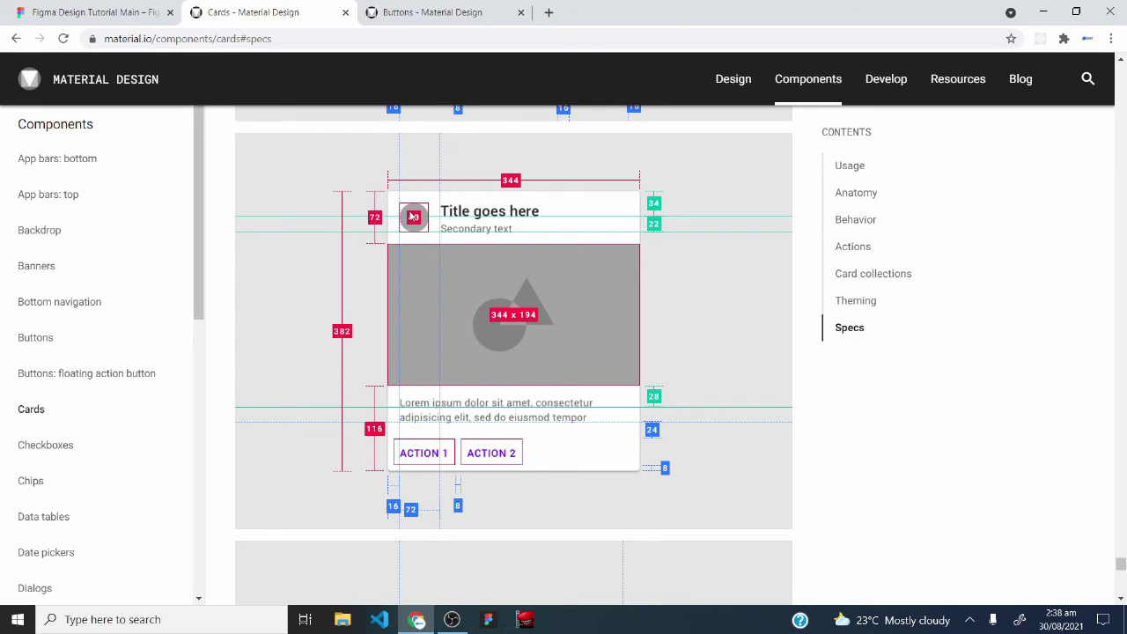
{"action": "left_click", "coordinate": [96, 12]}
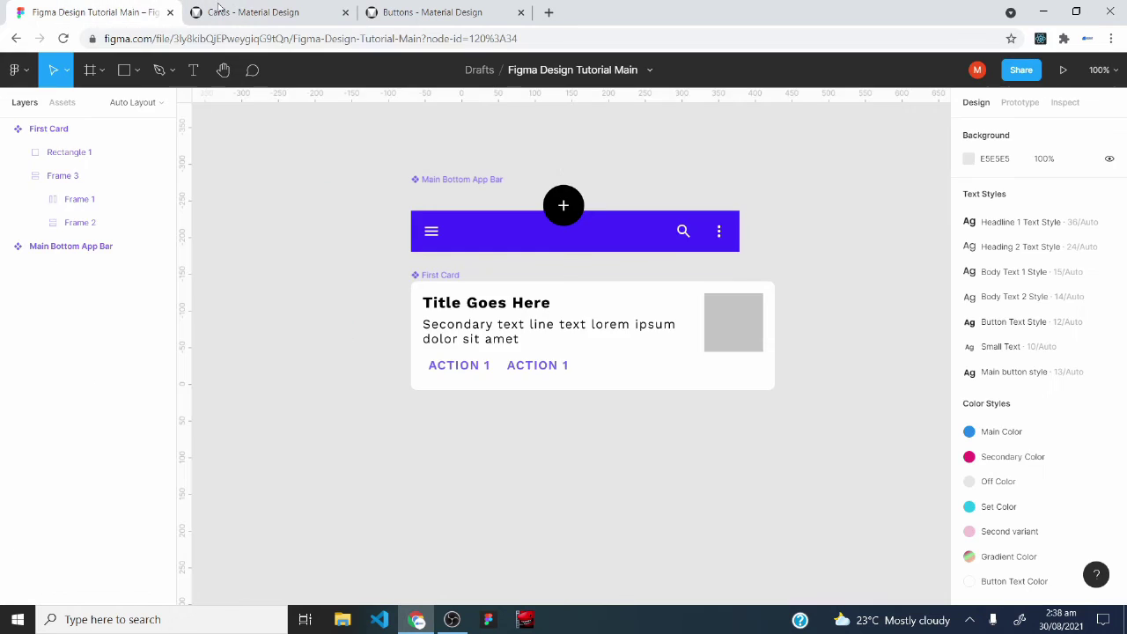
{"action": "scroll", "coordinate": [599, 384], "scroll_direction": "down", "scroll_amount": 5}
{"action": "key", "text": "o"}
{"action": "left_click_drag", "start_coordinate": [379, 178], "coordinate": [437, 241]}
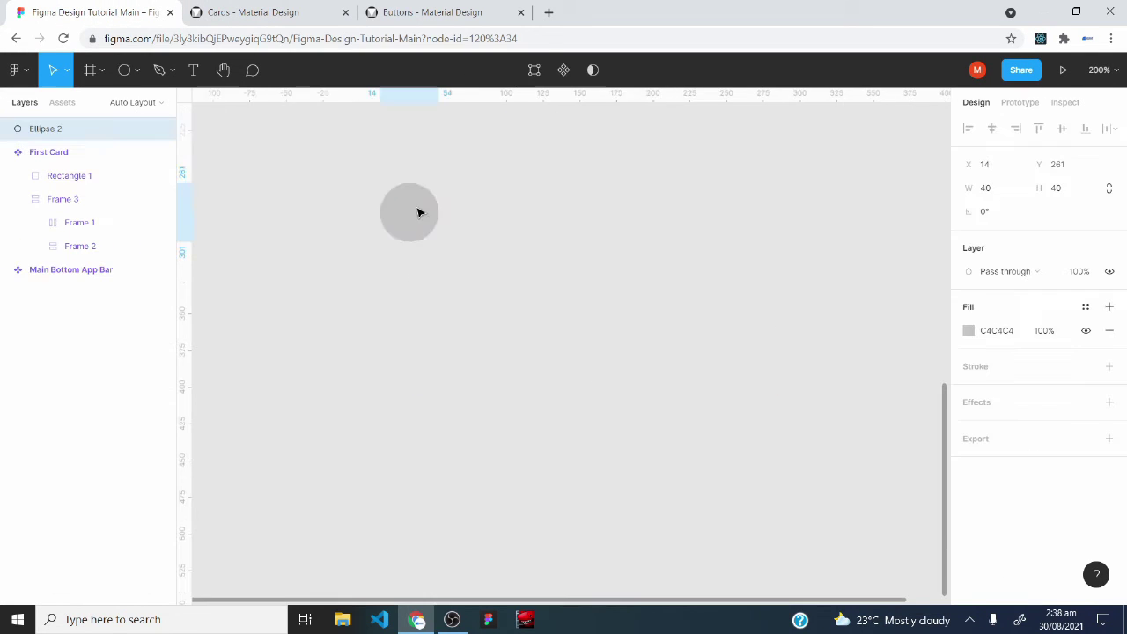
Add a 'Title Goes Here' text layer beside the circle in 24 px Bold
{"action": "key", "text": "ctrl+Tab"}
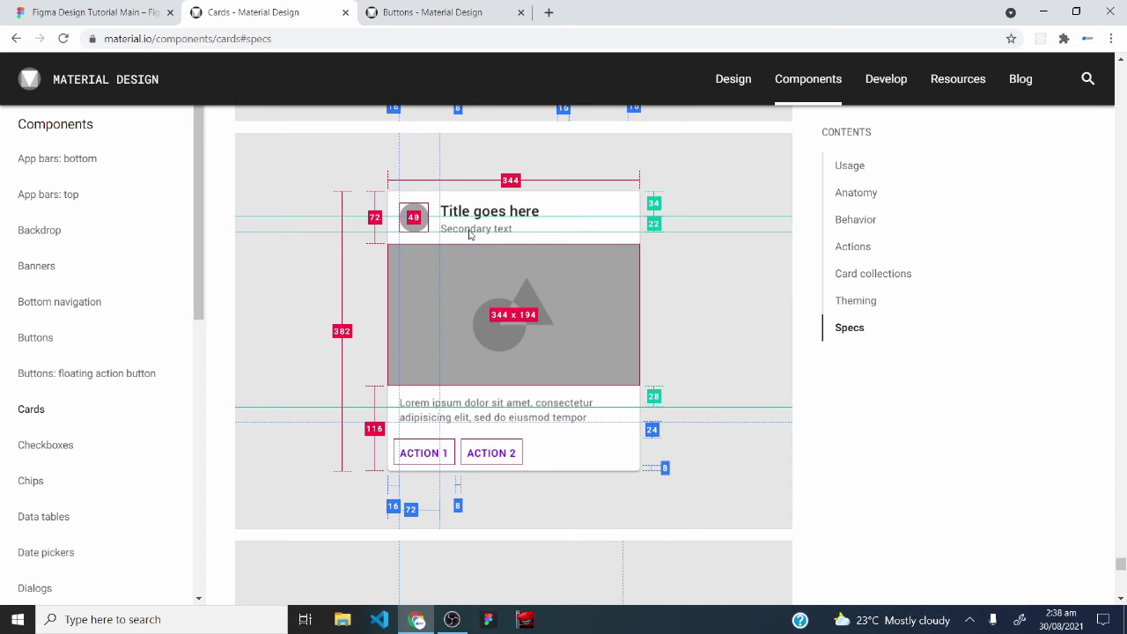
{"action": "left_click", "coordinate": [57, 12]}
{"action": "key", "text": "t"}
{"action": "left_click", "coordinate": [596, 216]}
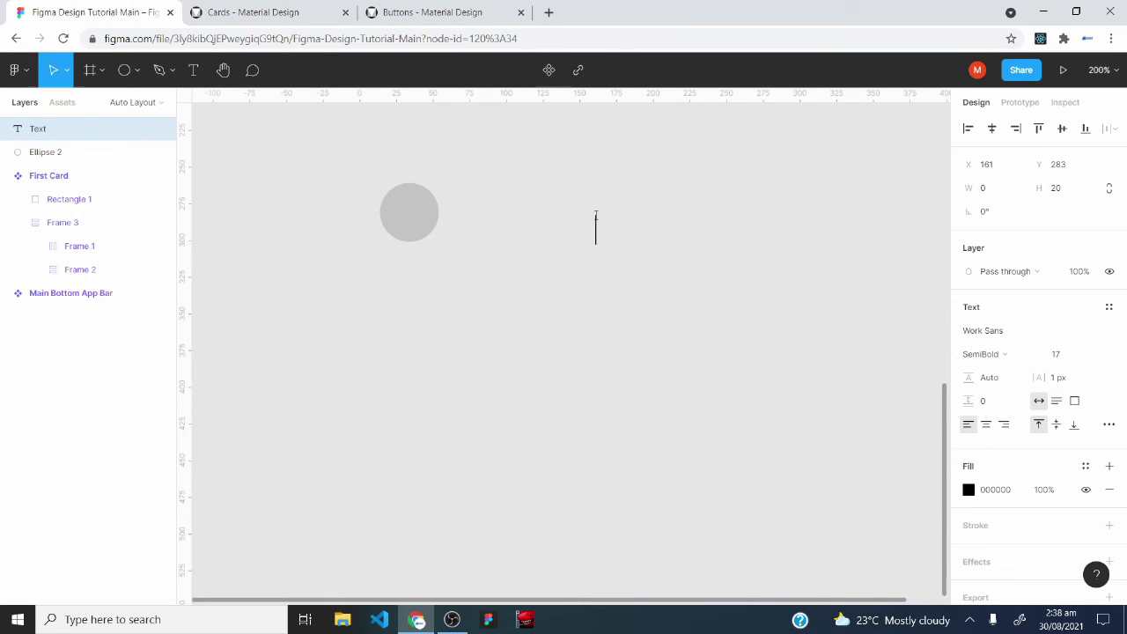
{"action": "type", "text": "Title Goes Here"}
{"action": "key", "text": "Escape"}
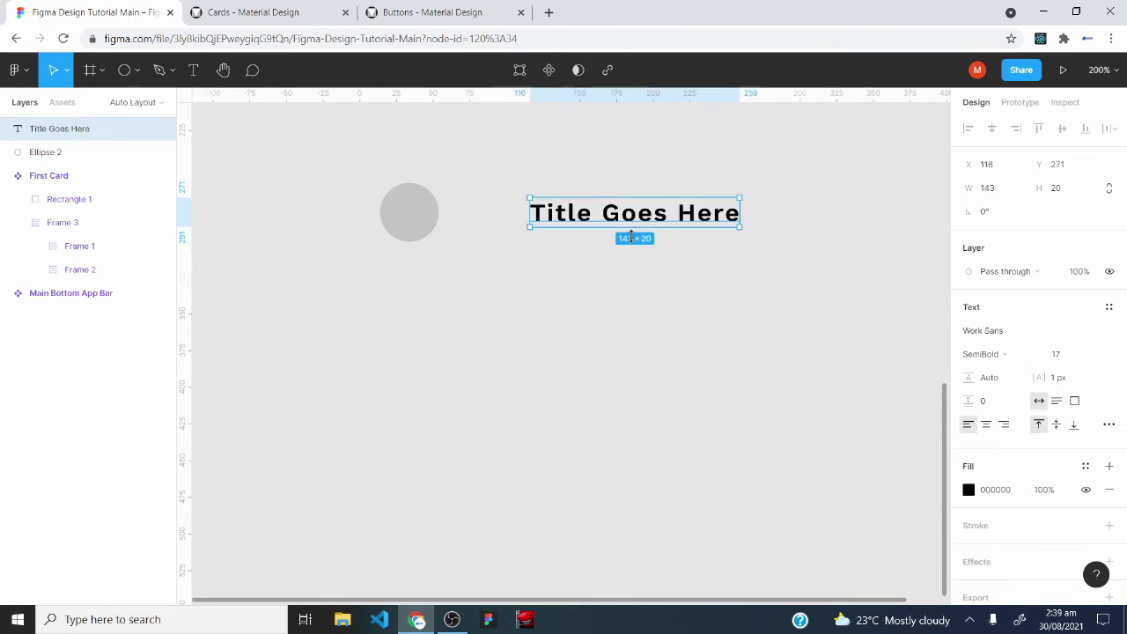
{"action": "left_click", "coordinate": [1071, 355]}
{"action": "type", "text": "2"}
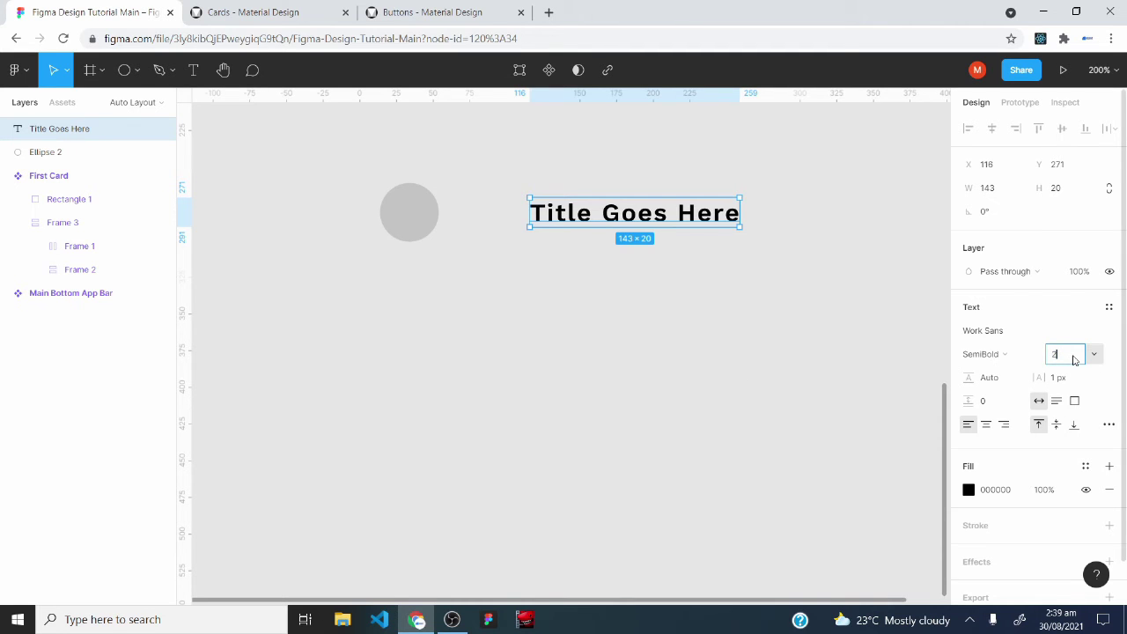
{"action": "type", "text": "4"}
{"action": "key", "text": "Return"}
{"action": "left_click", "coordinate": [1005, 355]}
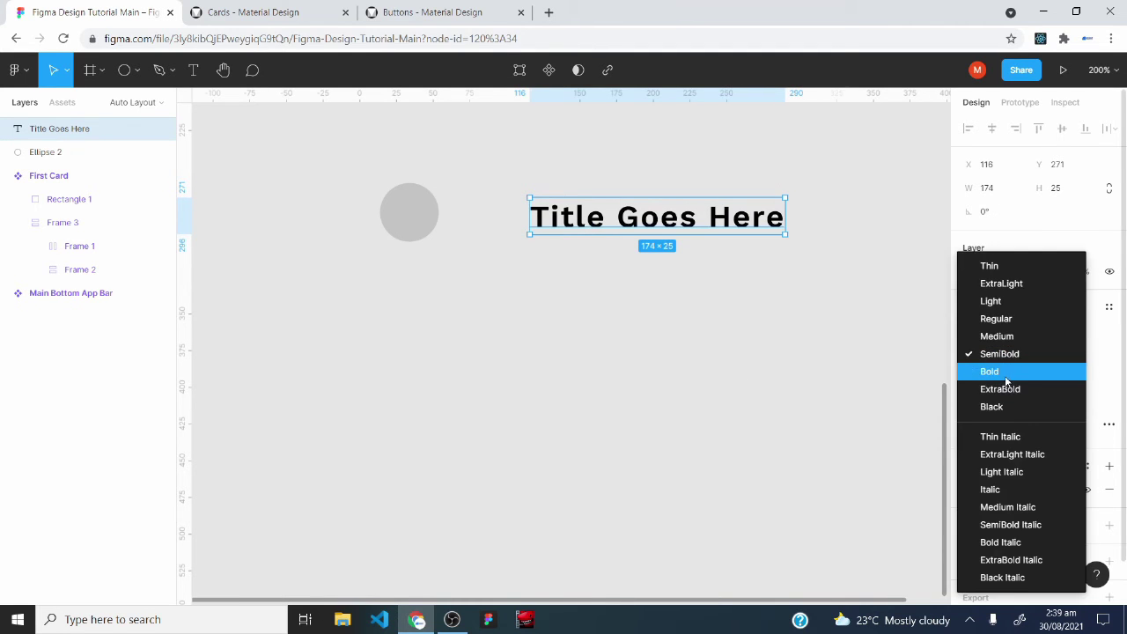
{"action": "left_click", "coordinate": [1006, 371]}
{"action": "key", "text": "Escape"}
Add 'Secondary Text' in 17 px Regular directly under the title, then select both texts
{"action": "key", "text": "t"}
{"action": "left_click", "coordinate": [556, 269]}
{"action": "type", "text": "Second"}
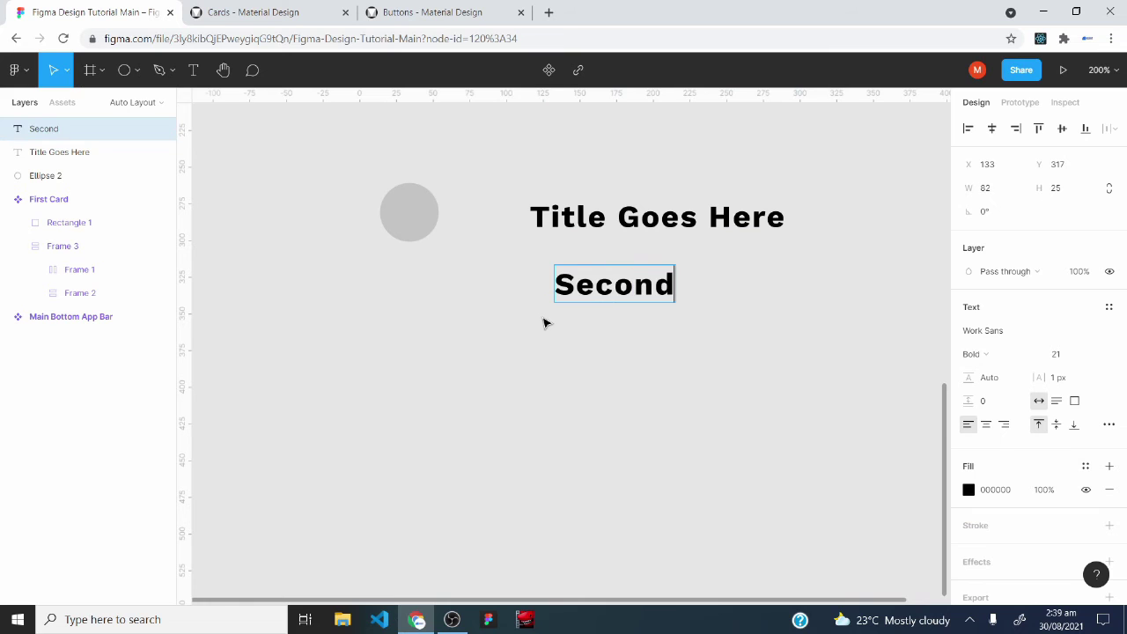
{"action": "type", "text": "ary"}
{"action": "left_click", "coordinate": [255, 9]}
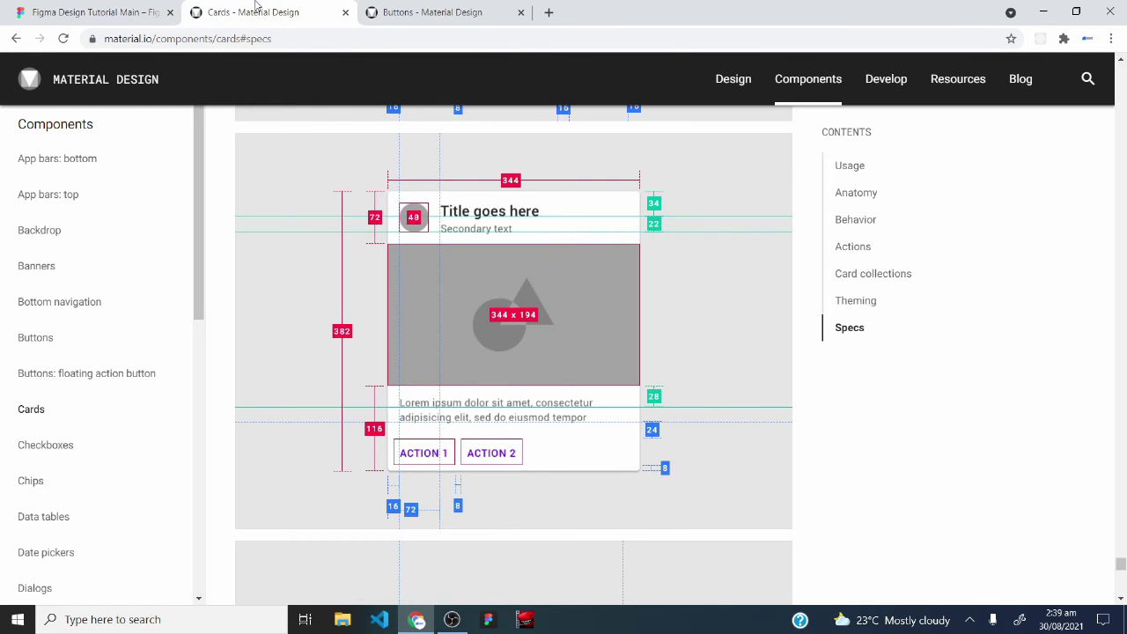
{"action": "left_click", "coordinate": [92, 12]}
{"action": "type", "text": "Text"}
{"action": "key", "text": "Escape"}
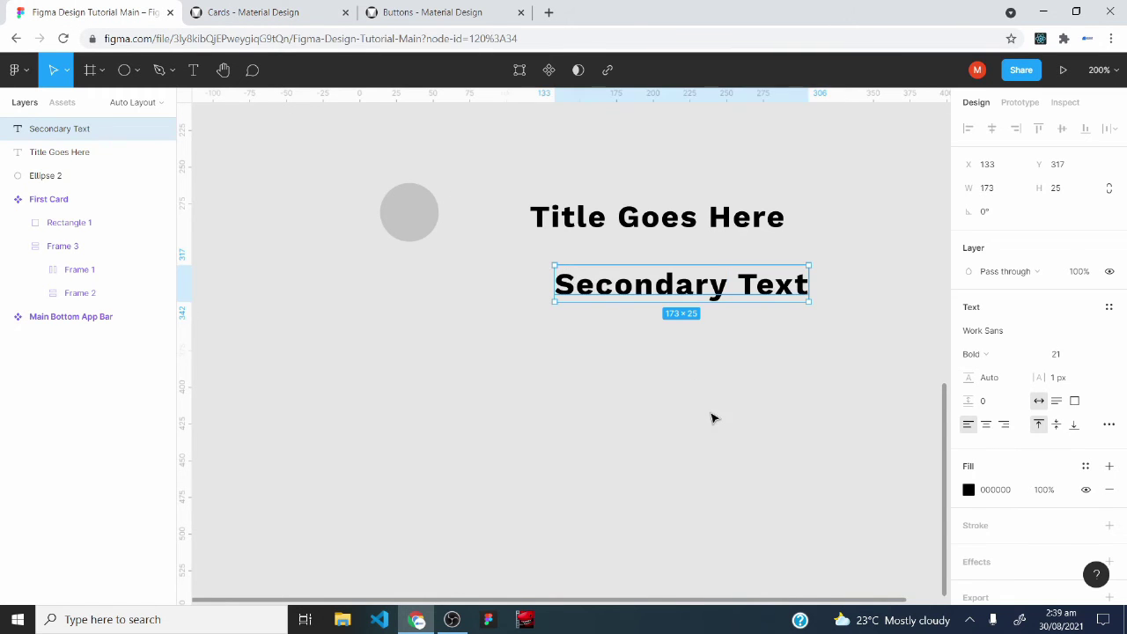
{"action": "left_click", "coordinate": [1055, 354]}
{"action": "type", "text": "1"}
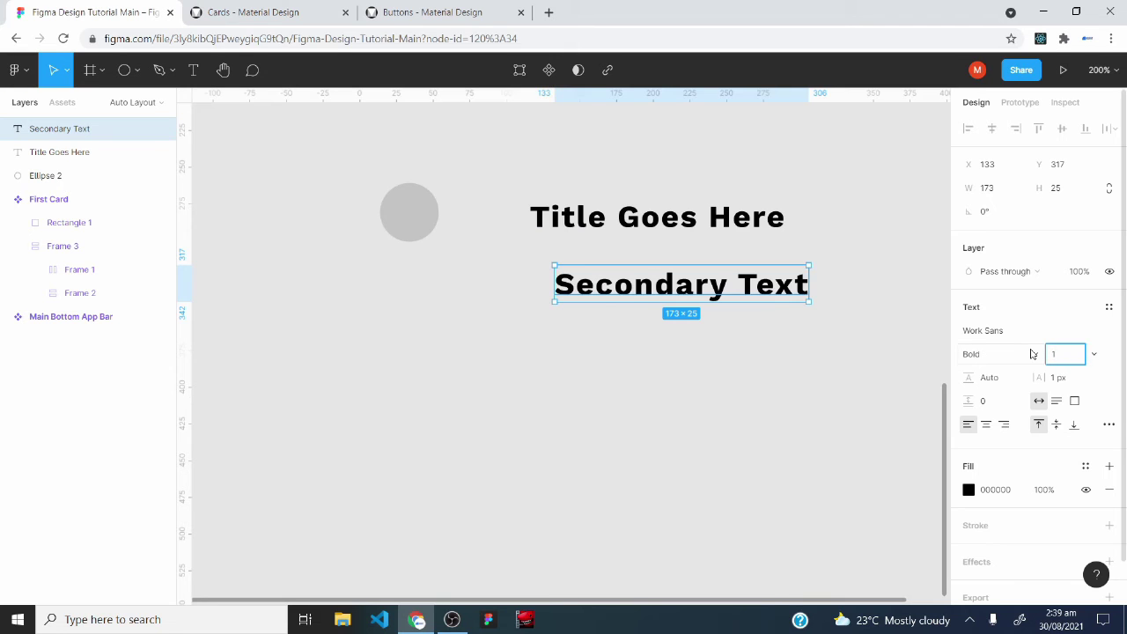
{"action": "type", "text": "7"}
{"action": "key", "text": "Return"}
{"action": "left_click", "coordinate": [1030, 353]}
{"action": "left_click", "coordinate": [990, 297]}
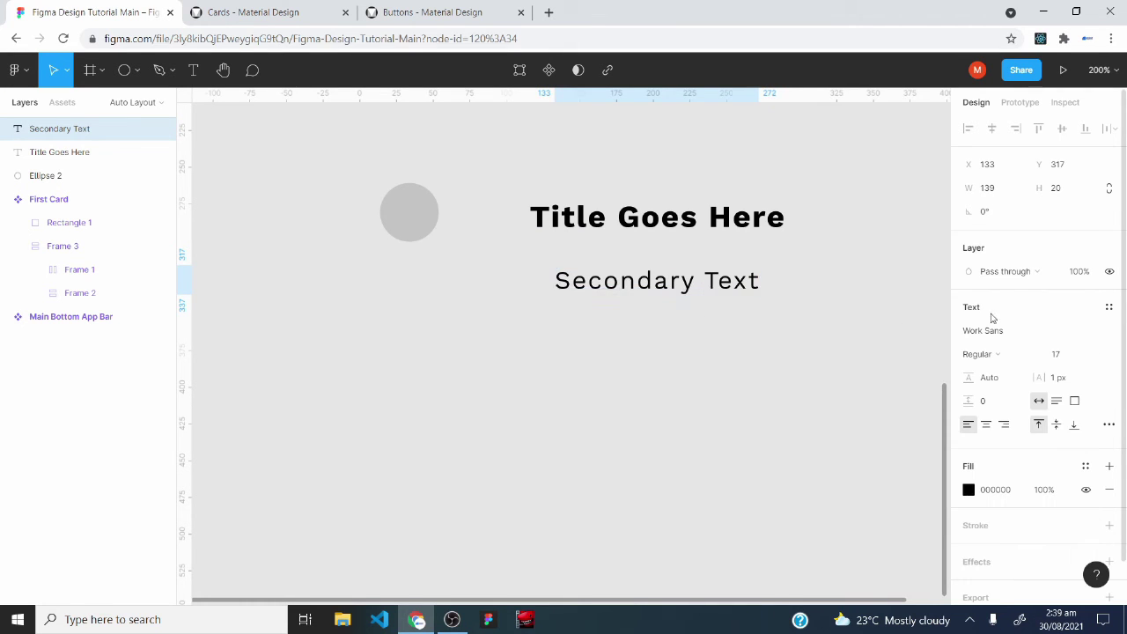
{"action": "left_click_drag", "start_coordinate": [629, 291], "coordinate": [602, 254]}
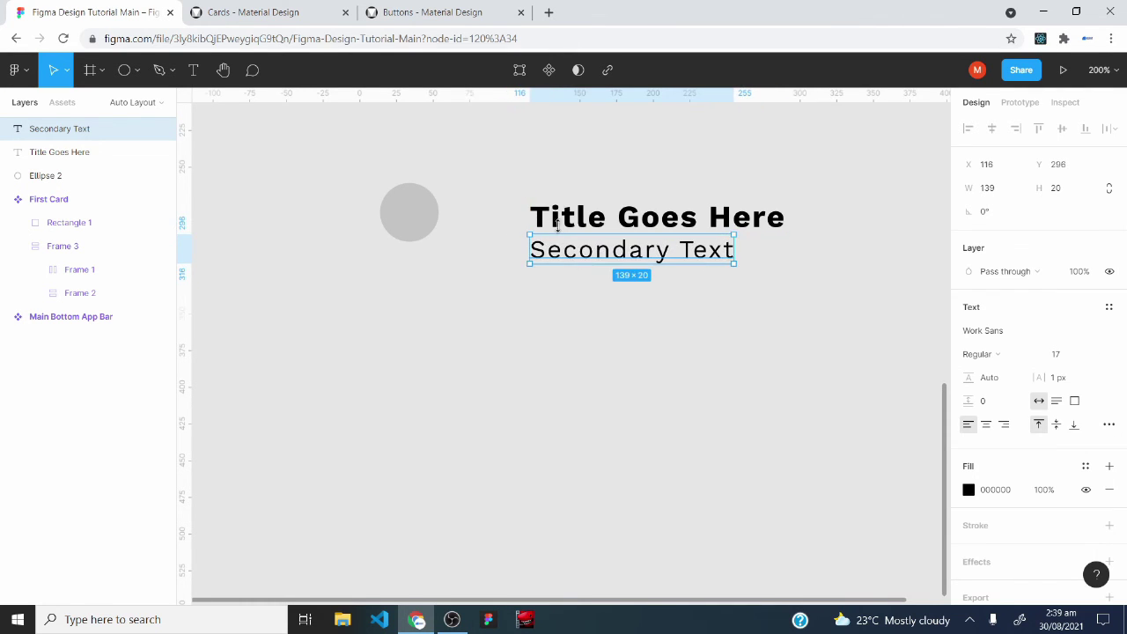
{"action": "left_click_drag", "start_coordinate": [506, 183], "coordinate": [817, 290]}
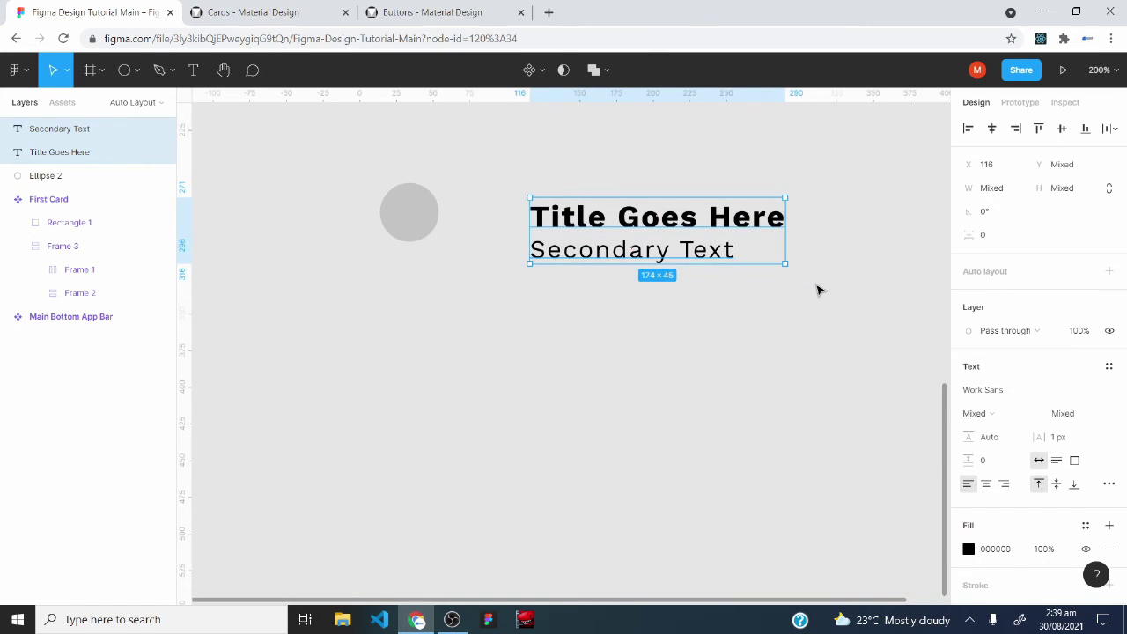
Stack the two texts in an auto-layout frame with 4 px spacing between them
{"action": "key", "text": "shift+a"}
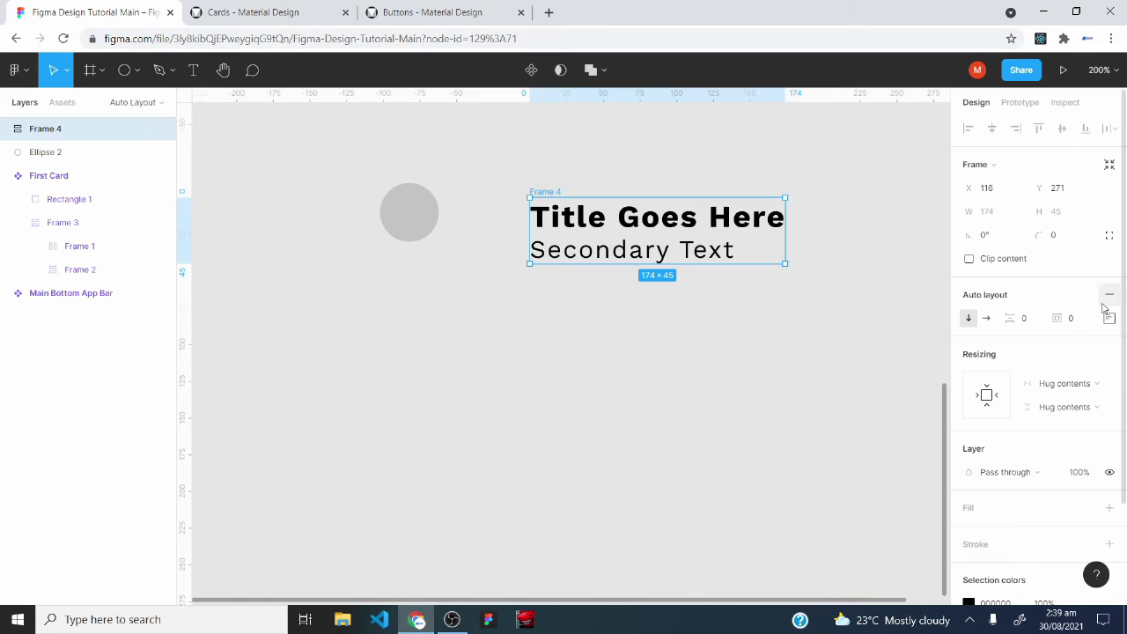
{"action": "left_click", "coordinate": [1081, 325]}
{"action": "left_click", "coordinate": [1028, 321]}
{"action": "type", "text": "8"}
{"action": "key", "text": "Return"}
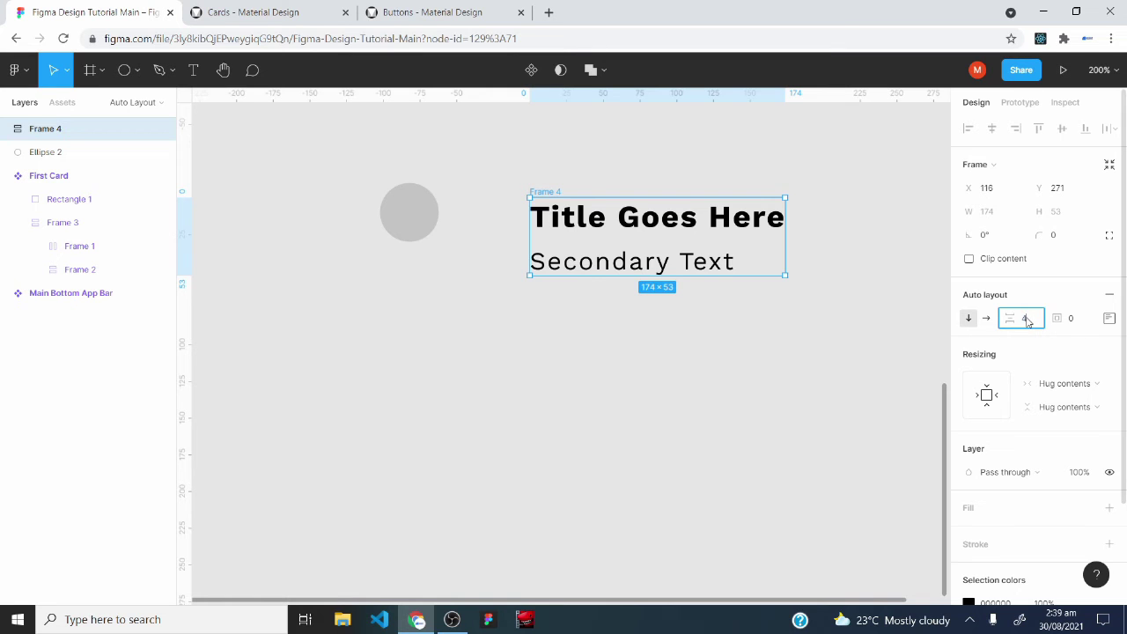
{"action": "type", "text": "4"}
{"action": "key", "text": "Return"}
Place the text stack beside the circle and wrap both in a horizontal auto-layout frame with 30 spacing
{"action": "left_click_drag", "start_coordinate": [620, 249], "coordinate": [551, 226]}
{"action": "left_click_drag", "start_coordinate": [329, 159], "coordinate": [815, 316]}
{"action": "key", "text": "shift+a"}
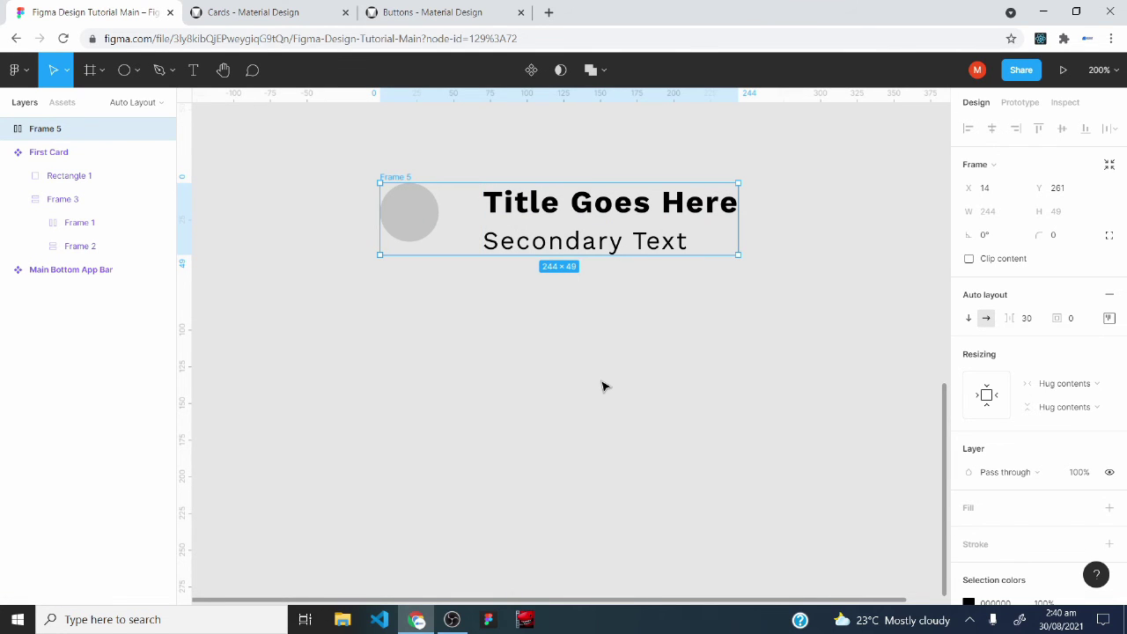
{"action": "left_click", "coordinate": [260, 12]}
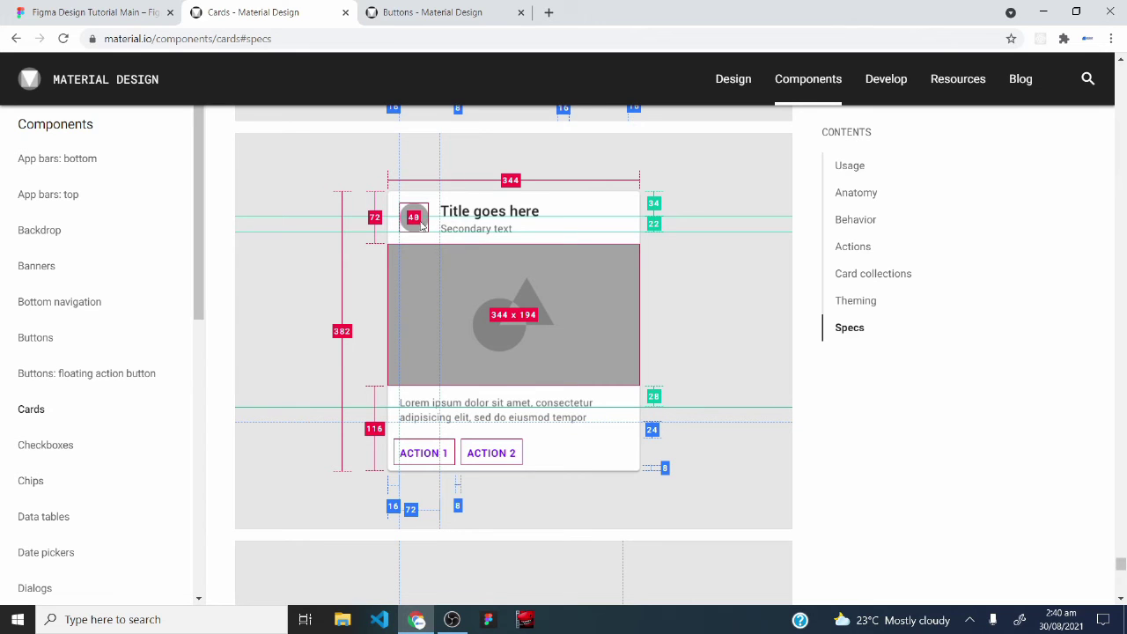
Set the Frame 5 auto-layout gap between avatar circle and title text to 32
{"action": "left_click", "coordinate": [88, 12]}
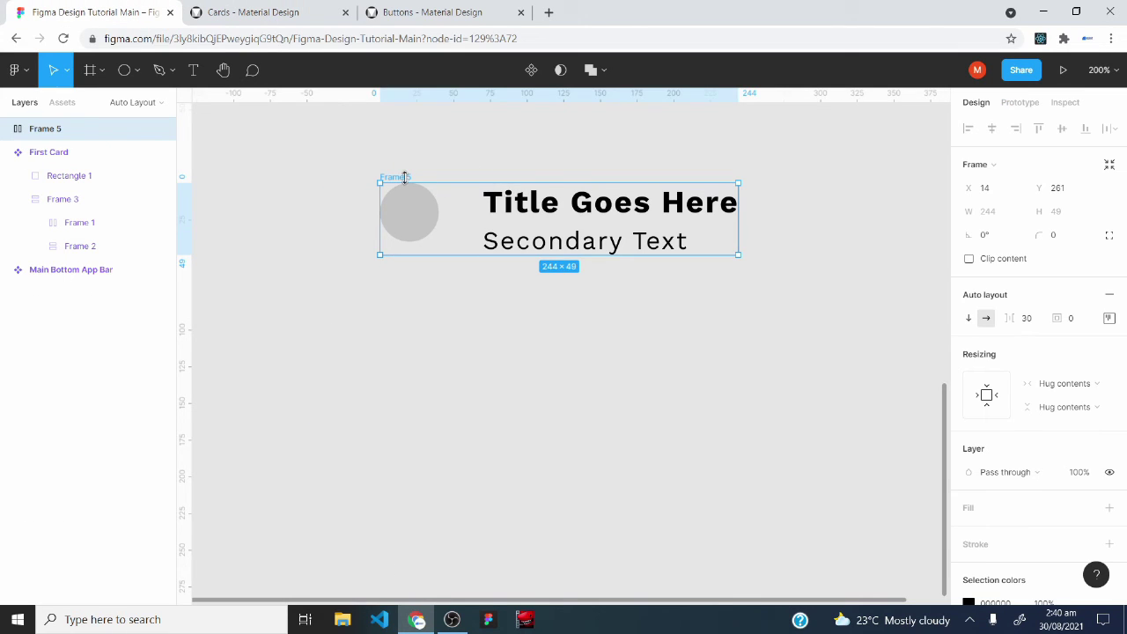
{"action": "left_click", "coordinate": [1034, 323]}
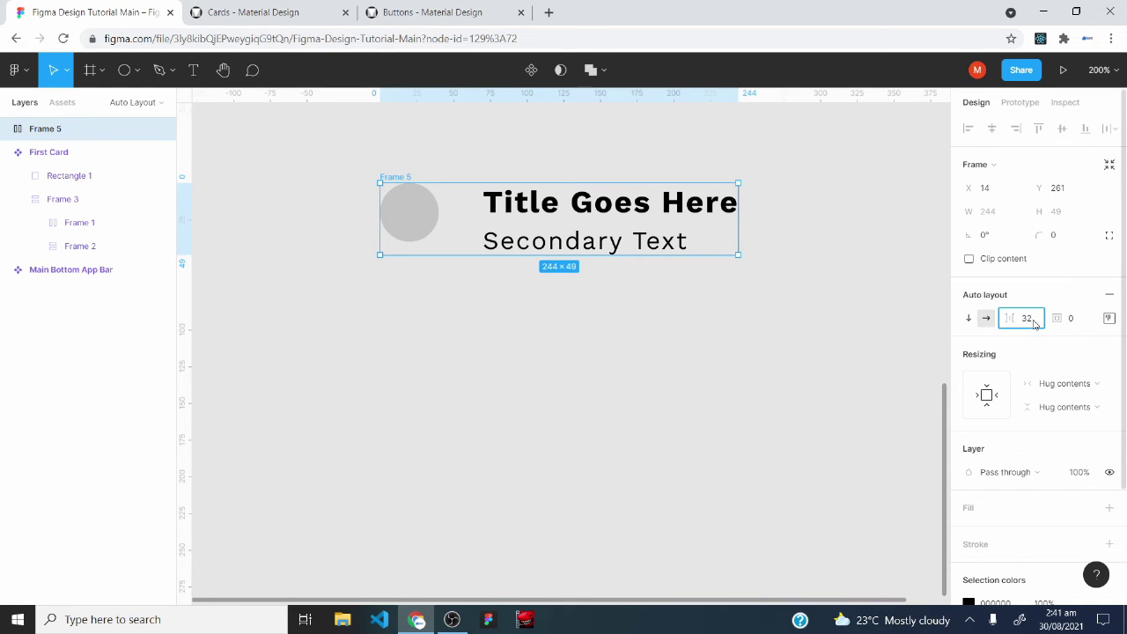
{"action": "key", "text": "Return"}
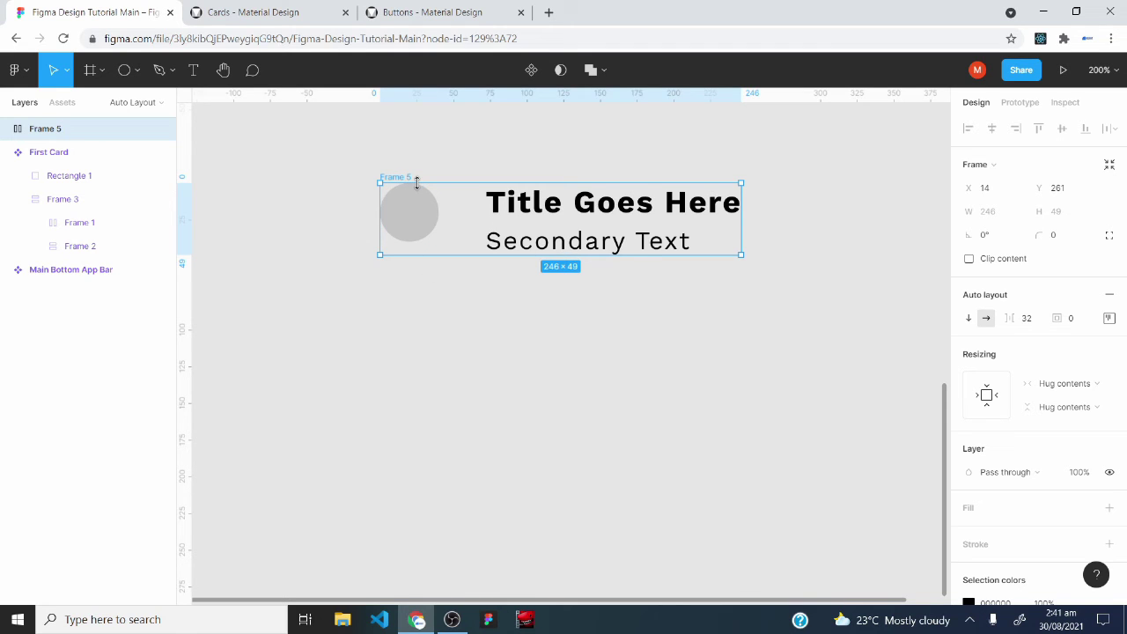
{"action": "left_click", "coordinate": [1108, 318]}
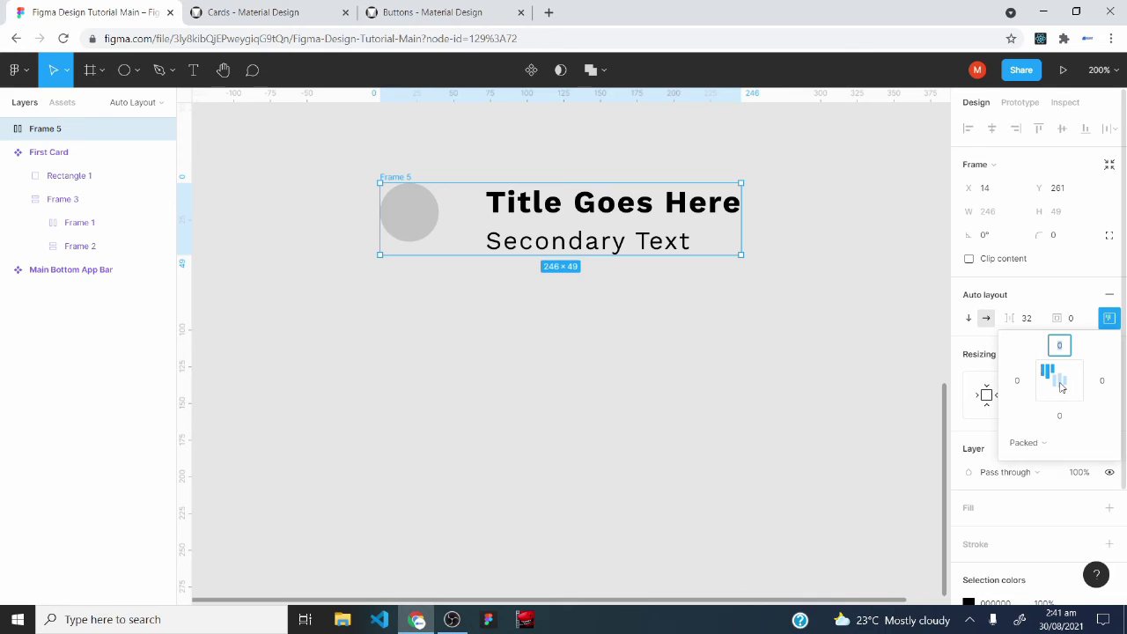
{"action": "left_click", "coordinate": [390, 264]}
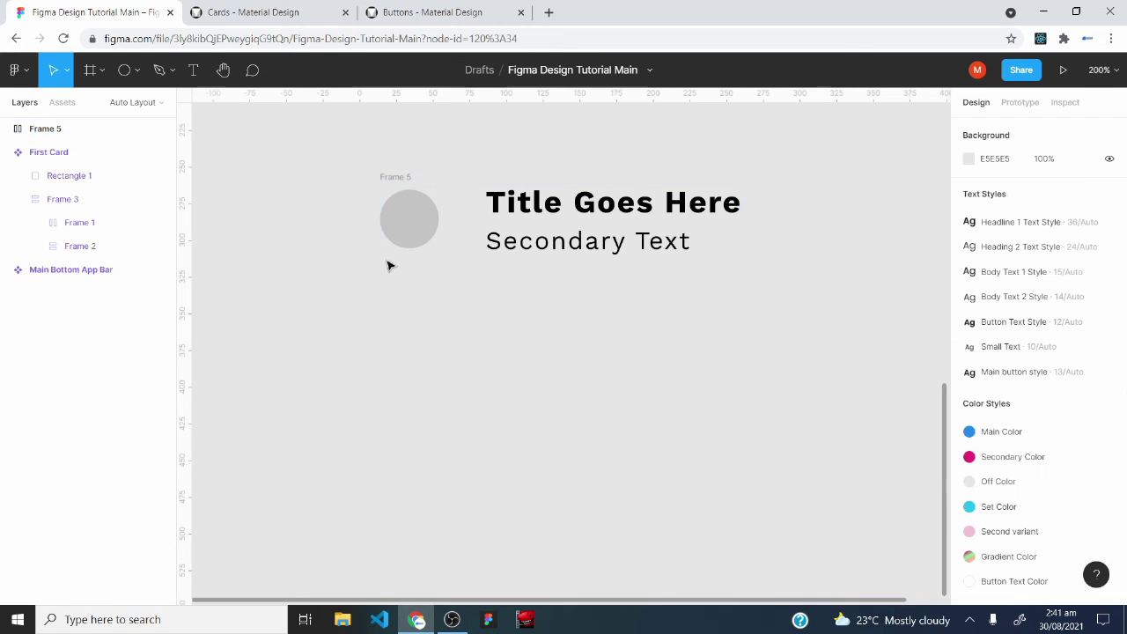
Compare the header against the Material Design card spec page
{"action": "left_click", "coordinate": [281, 9]}
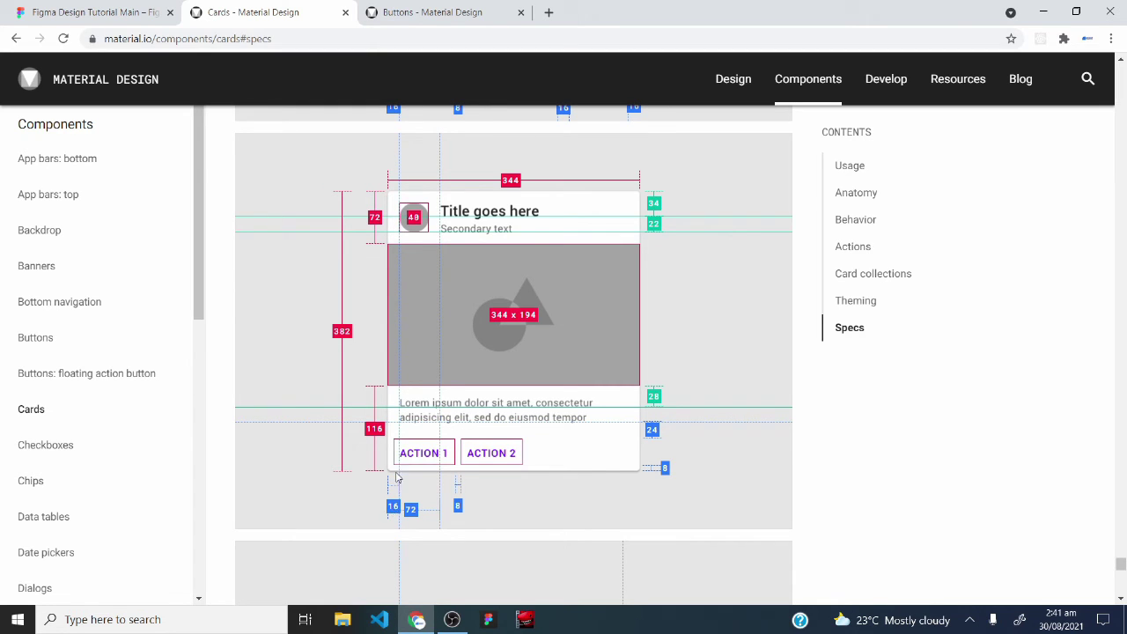
{"action": "scroll", "coordinate": [393, 429], "scroll_direction": "down", "scroll_amount": 1}
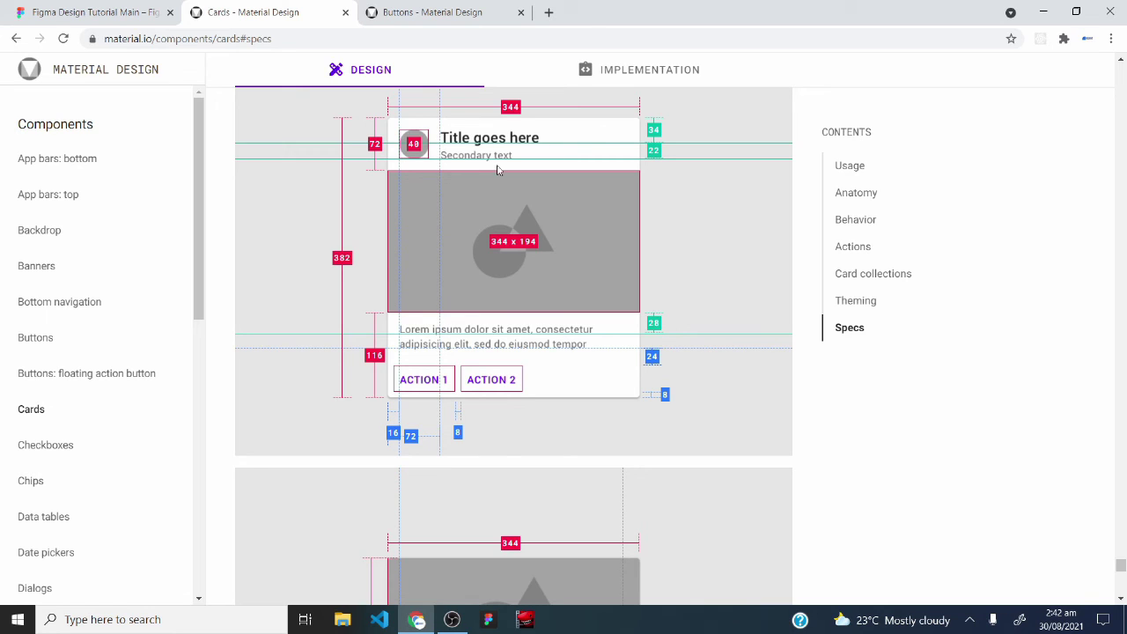
{"action": "left_click", "coordinate": [88, 13]}
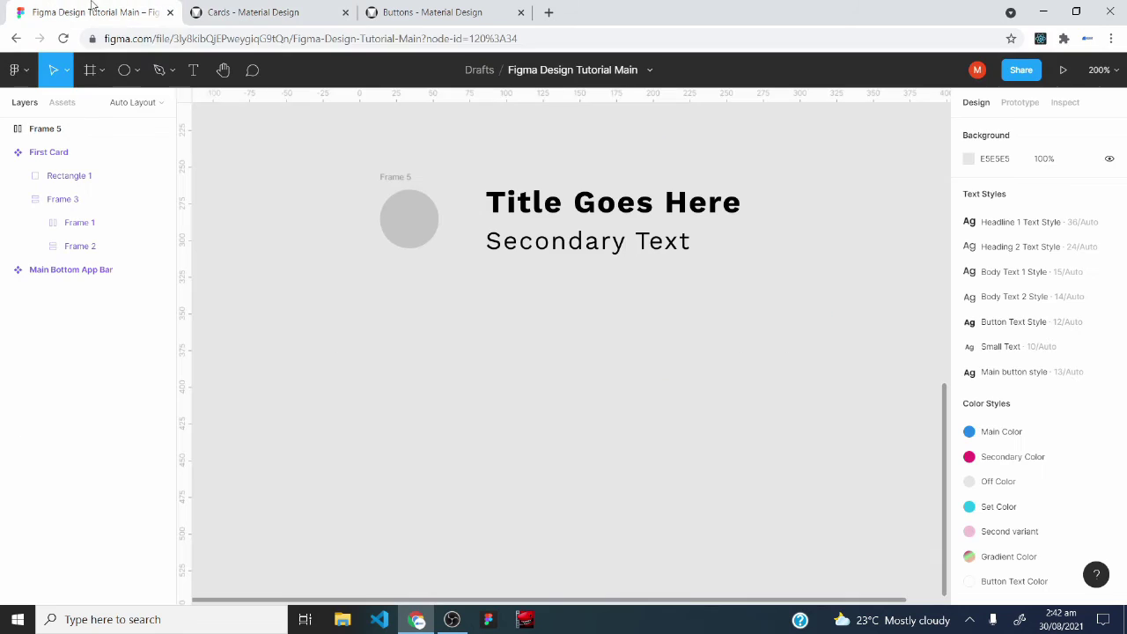
Give the Frame 5 header 16 padding all round and a white fill
{"action": "left_click", "coordinate": [392, 181]}
{"action": "left_click", "coordinate": [1081, 325]}
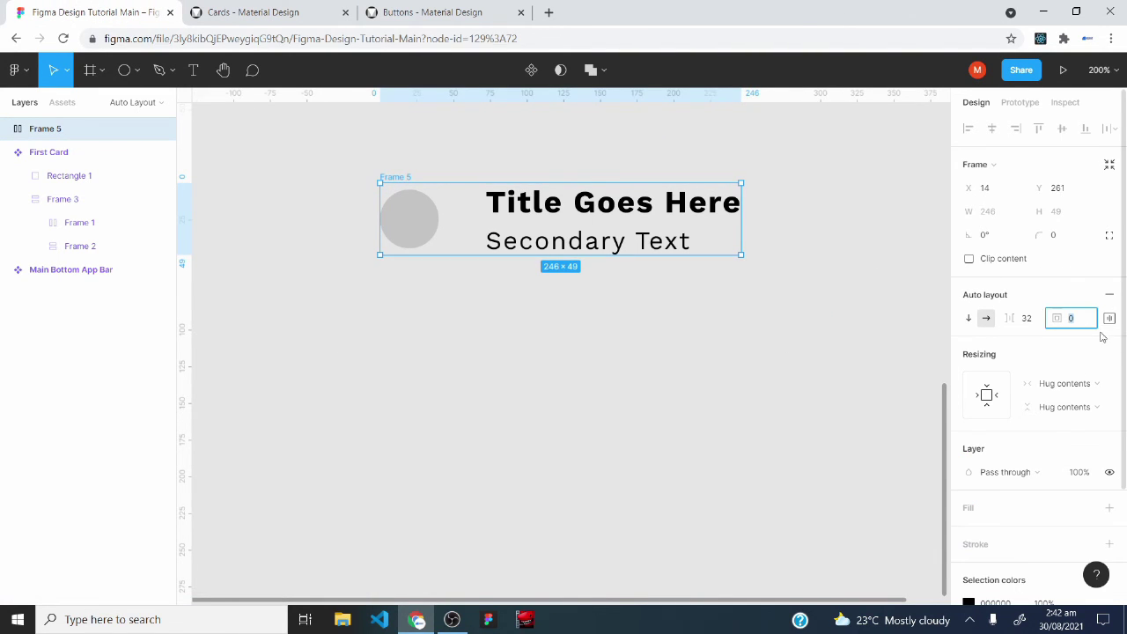
{"action": "type", "text": "16"}
{"action": "key", "text": "Return"}
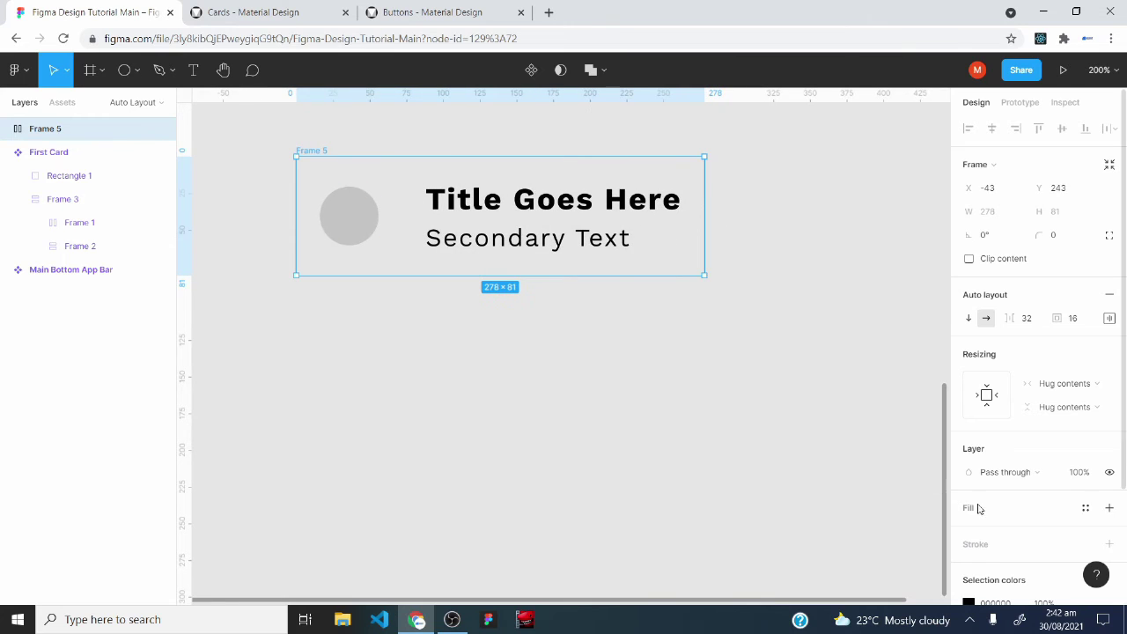
{"action": "left_click", "coordinate": [1108, 507]}
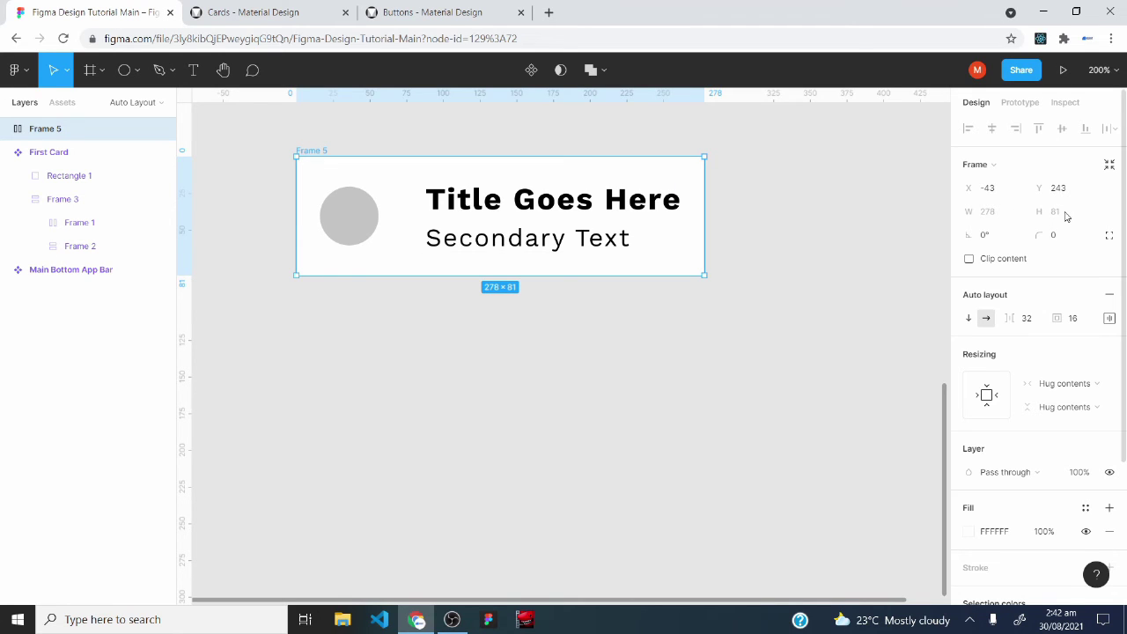
{"action": "left_click", "coordinate": [299, 11]}
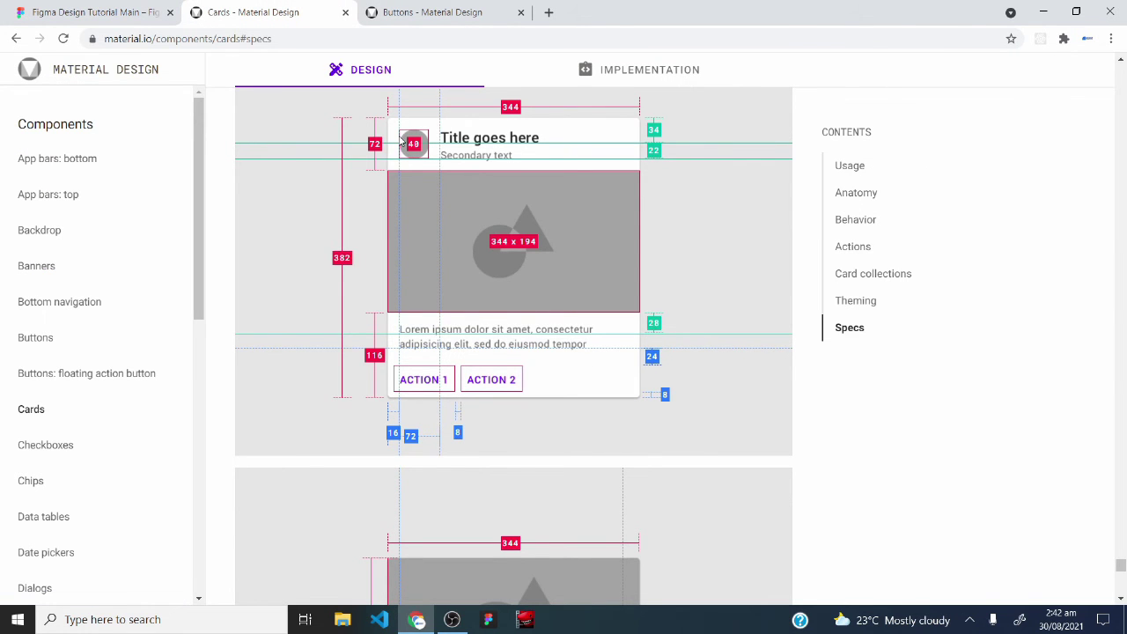
{"action": "key", "text": "ctrl+shift+Tab"}
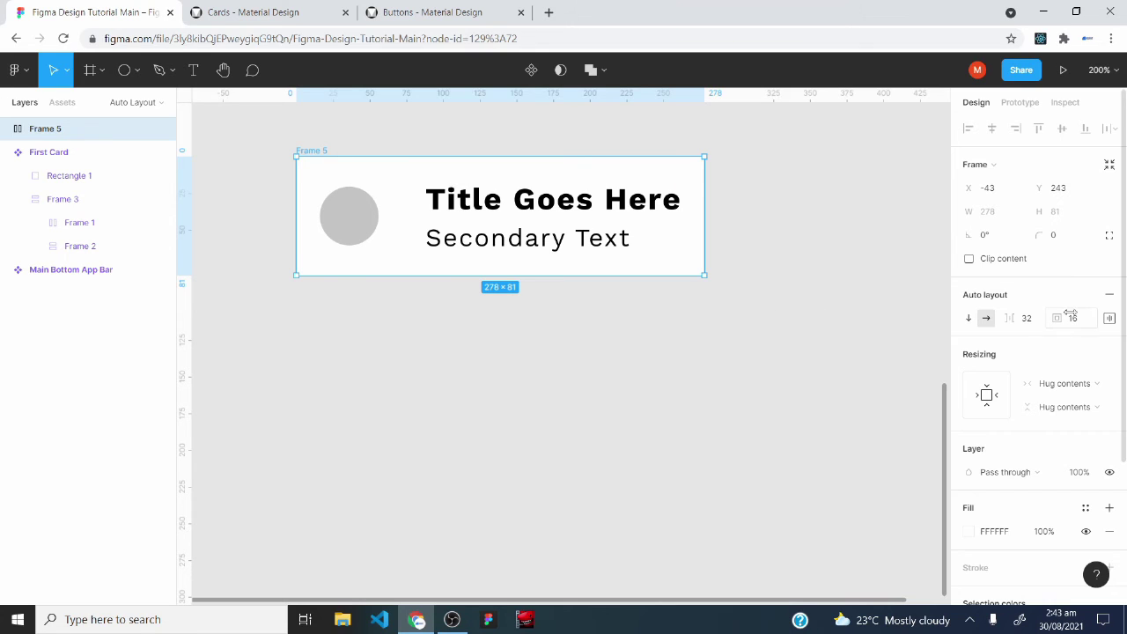
Use per-side padding to set the header's top and bottom padding to 12
{"action": "left_click", "coordinate": [1109, 317]}
{"action": "left_click", "coordinate": [1060, 345]}
{"action": "type", "text": "8"}
{"action": "key", "text": "Return"}
{"action": "key", "text": "Return"}
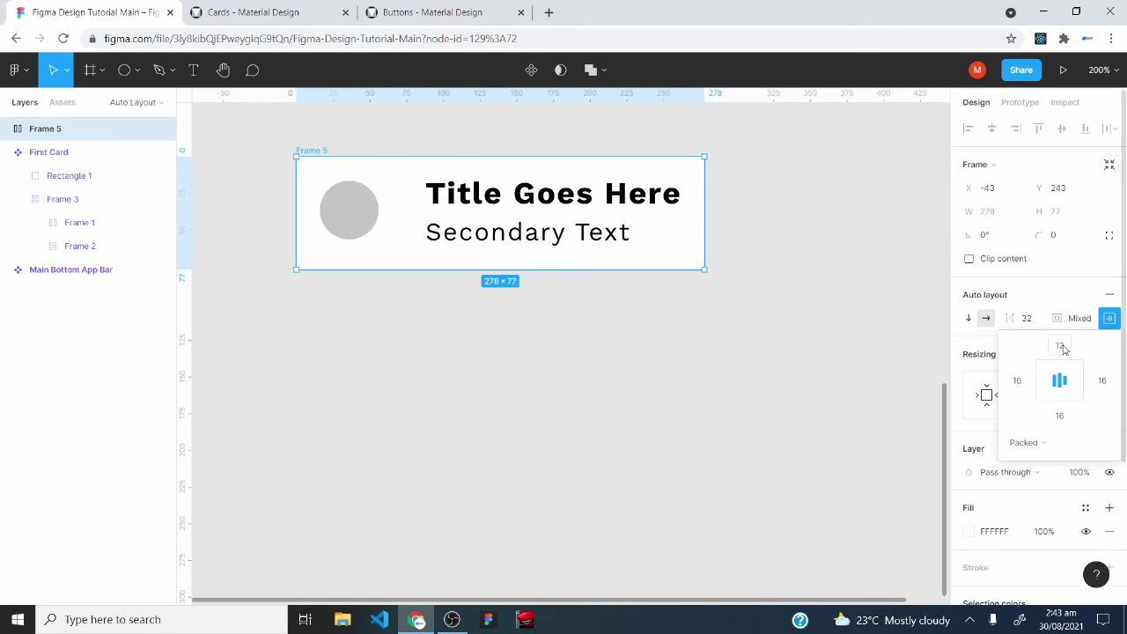
{"action": "left_click", "coordinate": [1060, 415]}
{"action": "type", "text": "12"}
{"action": "key", "text": "Return"}
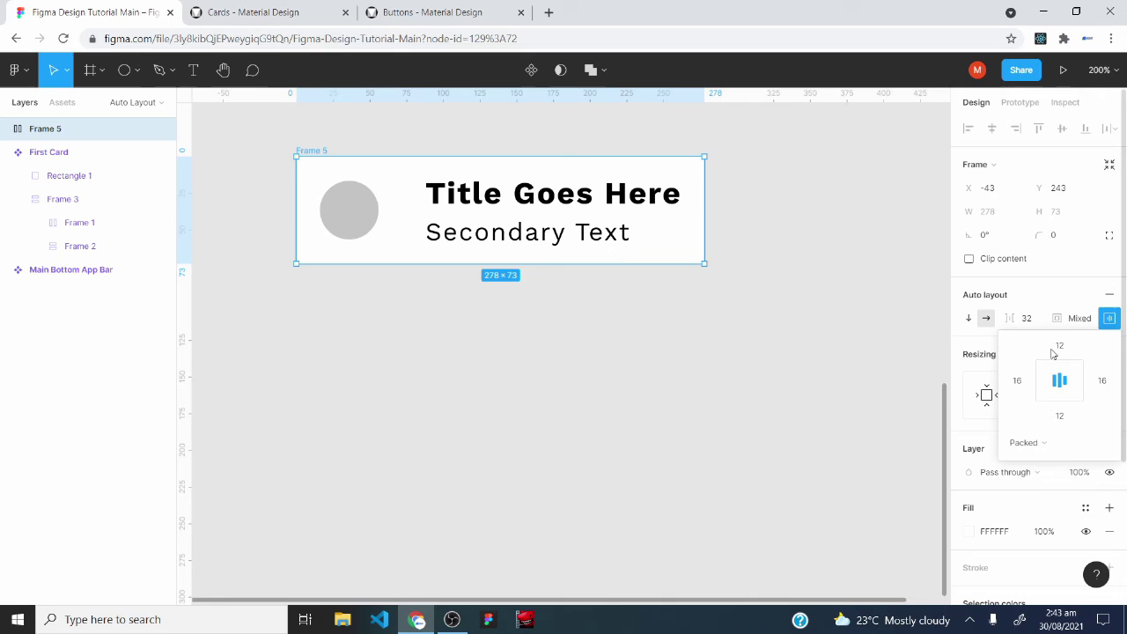
{"action": "left_click", "coordinate": [1109, 318]}
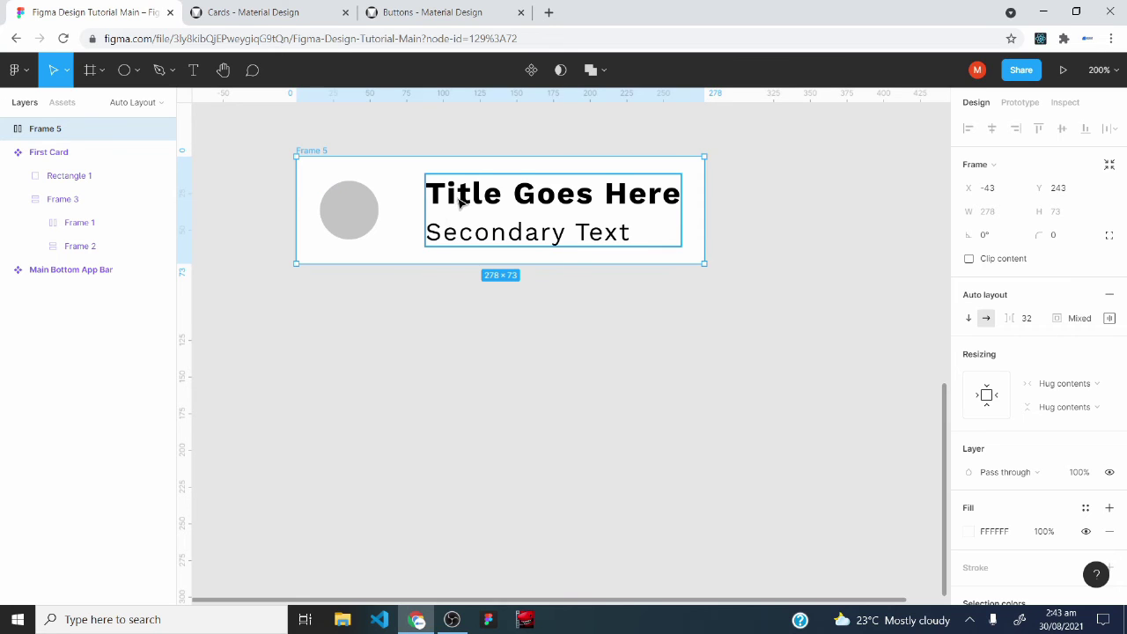
{"action": "left_click", "coordinate": [458, 201]}
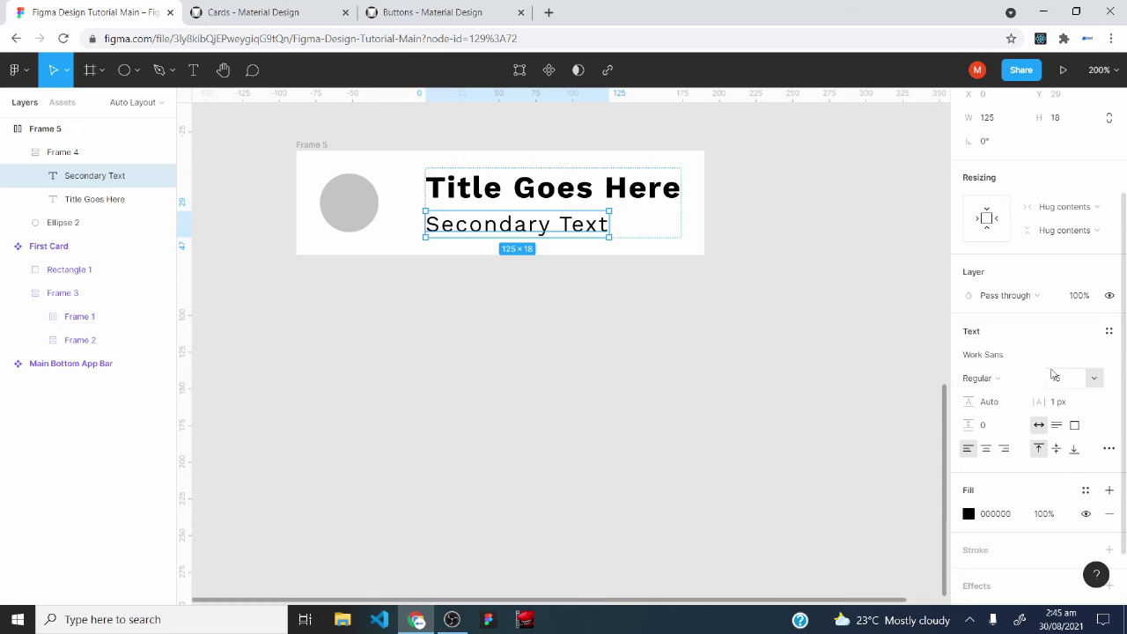
Set the Secondary Text font size to 16
{"action": "left_click", "coordinate": [1068, 377]}
{"action": "type", "text": "16"}
{"action": "key", "text": "Return"}
{"action": "left_click", "coordinate": [629, 390]}
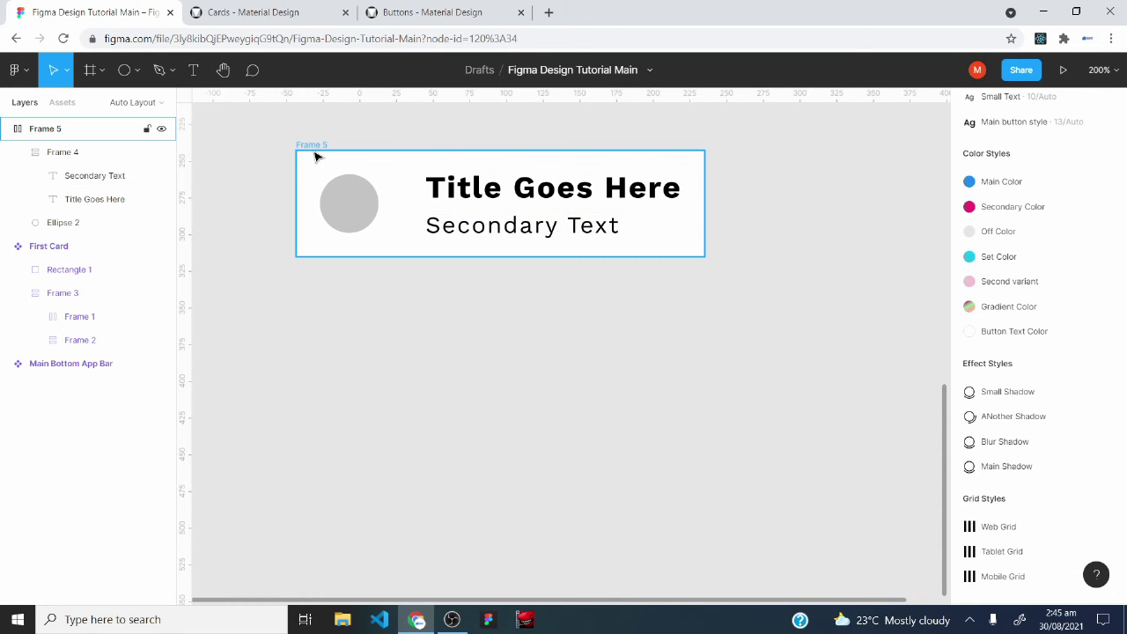
Round Frame 5's top-left and top-right corners to a radius of 8
{"action": "left_click", "coordinate": [314, 154]}
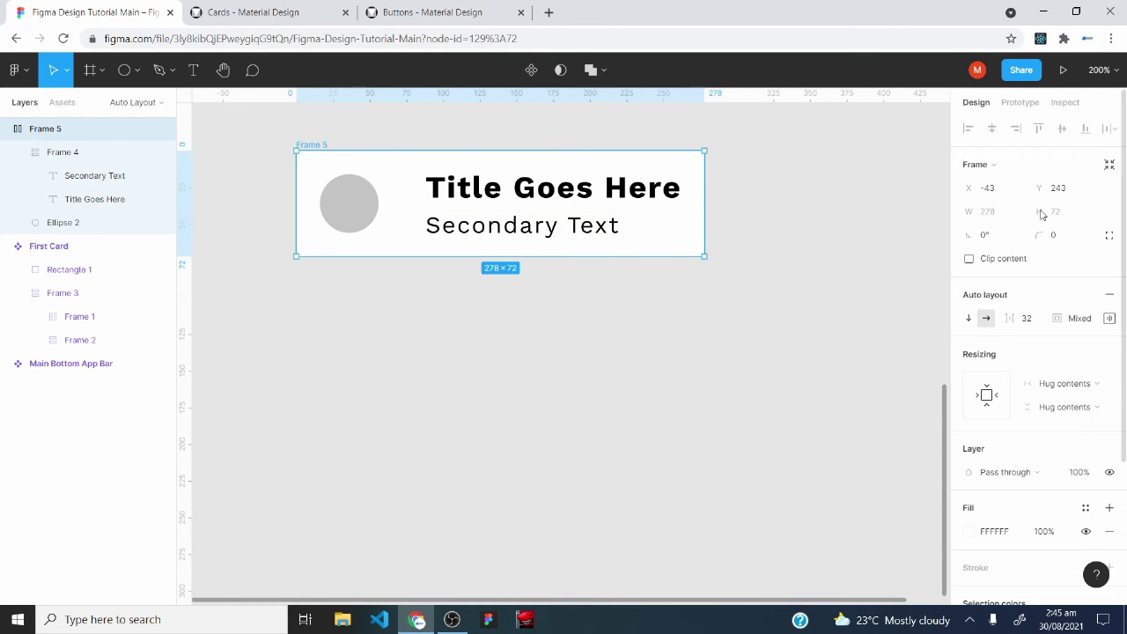
{"action": "key", "text": "ctrl+Tab"}
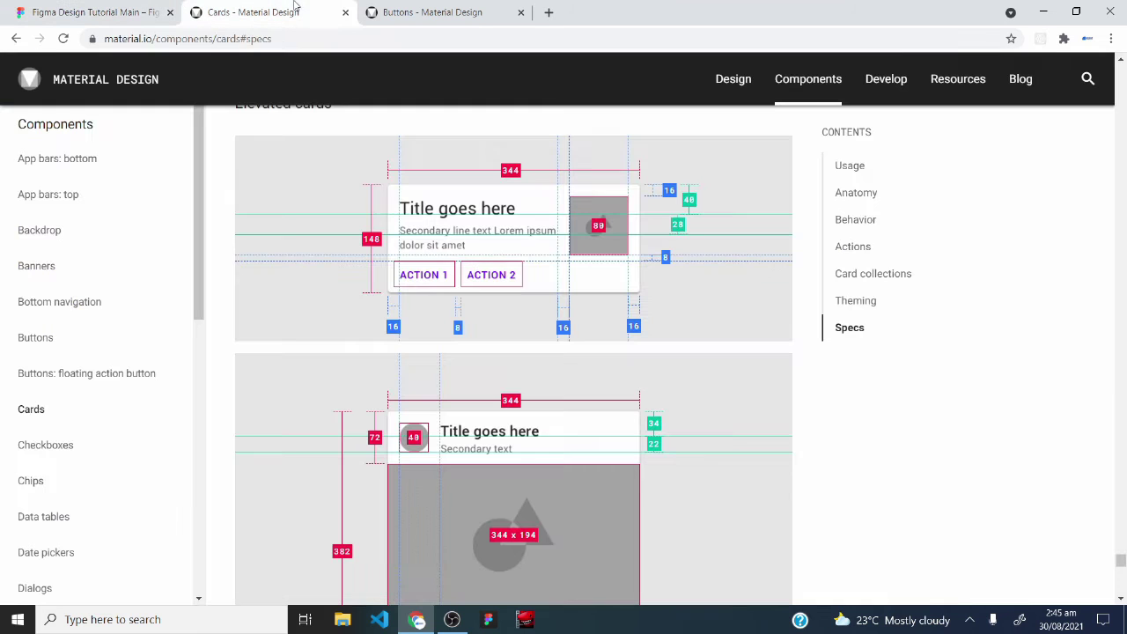
{"action": "key", "text": "ctrl+shift+Tab"}
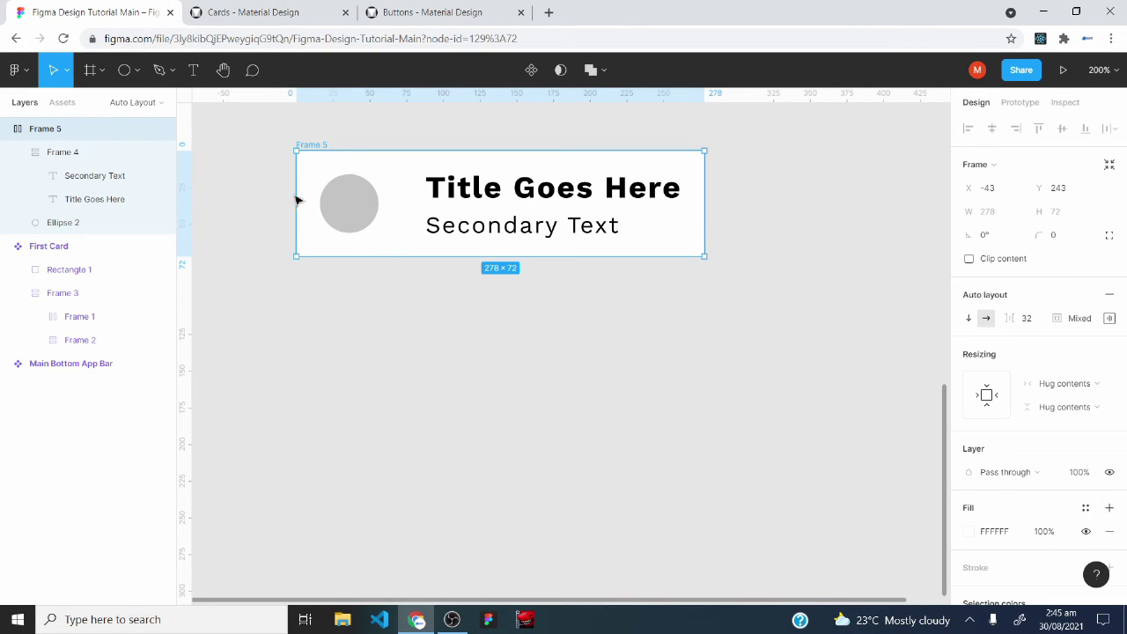
{"action": "left_click", "coordinate": [1109, 238]}
{"action": "left_click", "coordinate": [986, 258]}
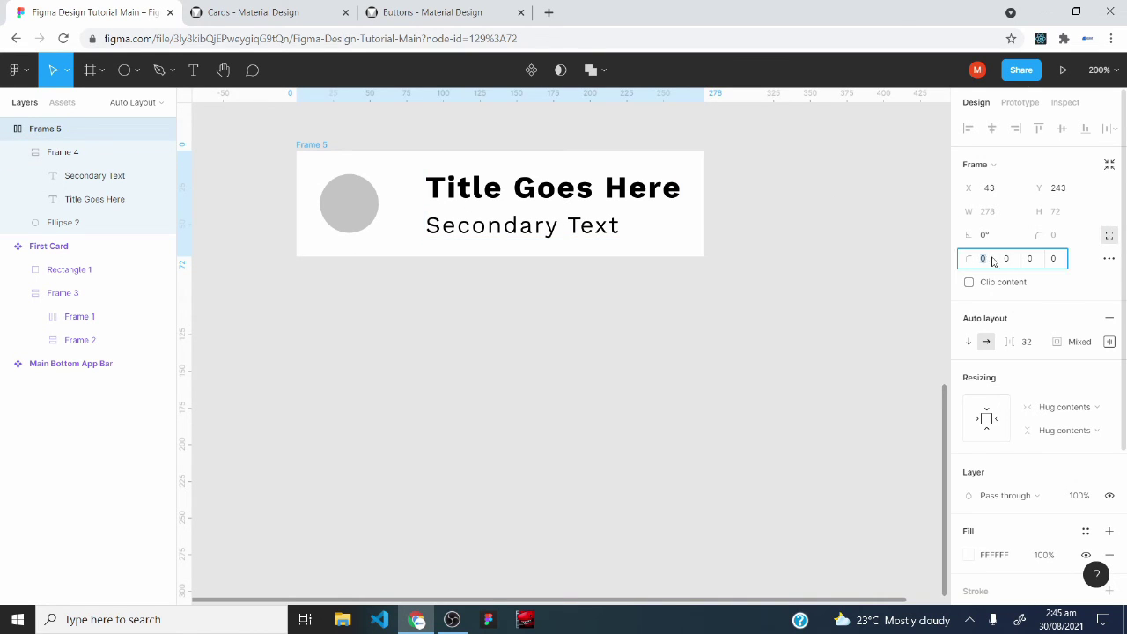
{"action": "type", "text": "8"}
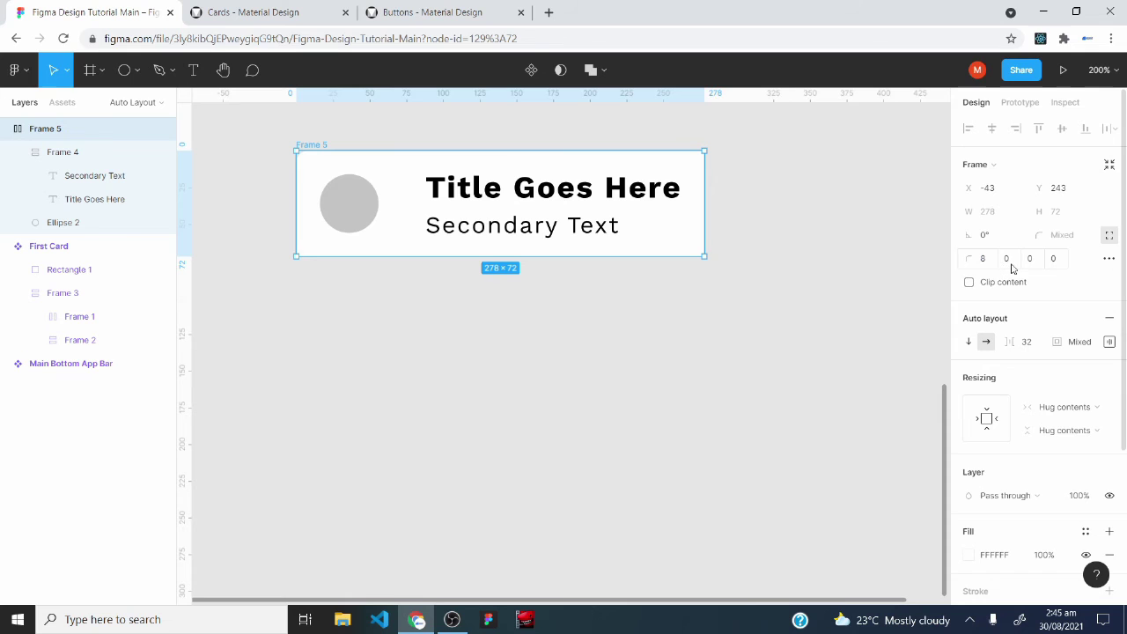
{"action": "left_click", "coordinate": [1012, 266]}
{"action": "key", "text": "Return"}
{"action": "left_click", "coordinate": [718, 342]}
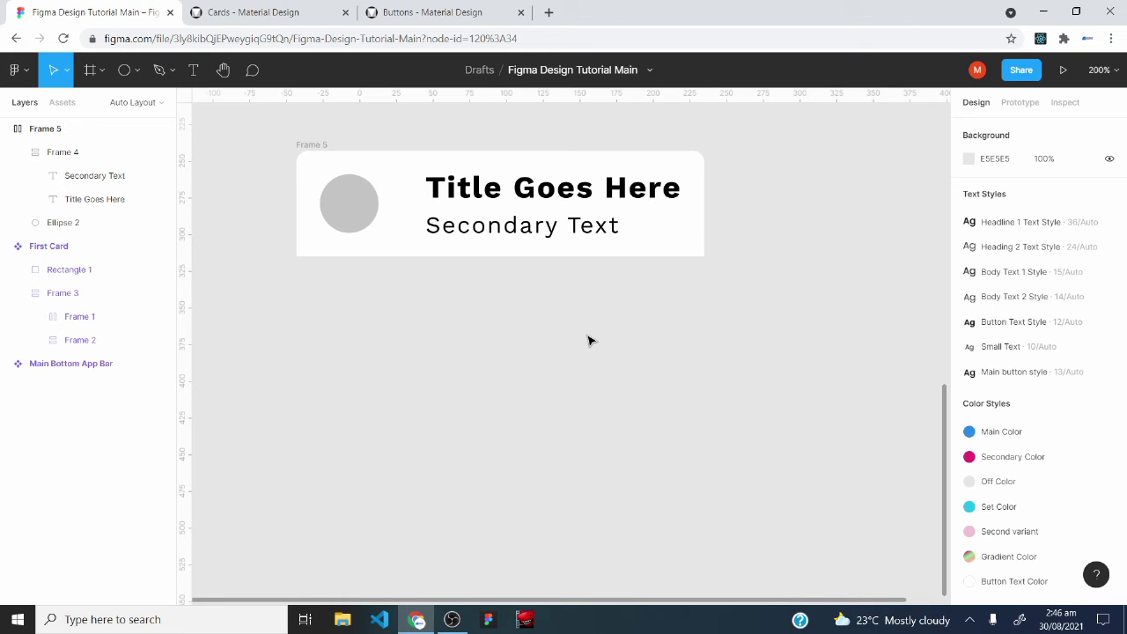
Make the title, Secondary Text and Frame 4 fill their container's width
{"action": "double_click", "coordinate": [495, 192]}
{"action": "left_click", "coordinate": [1065, 353]}
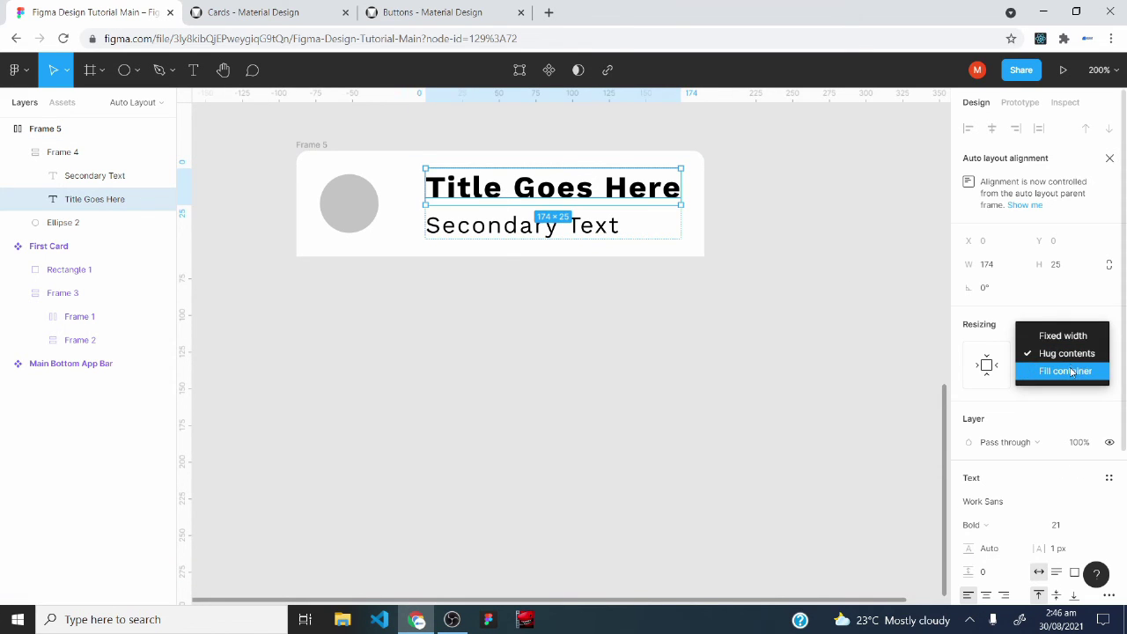
{"action": "left_click", "coordinate": [1067, 369]}
{"action": "left_click", "coordinate": [520, 261]}
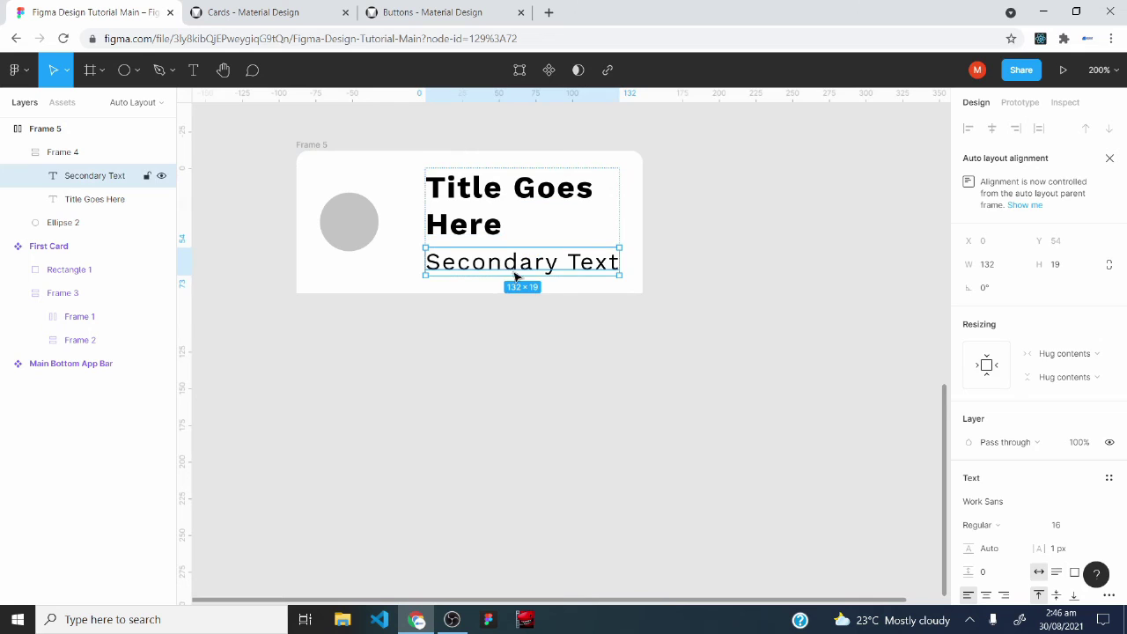
{"action": "left_click", "coordinate": [1065, 353]}
{"action": "left_click", "coordinate": [1067, 370]}
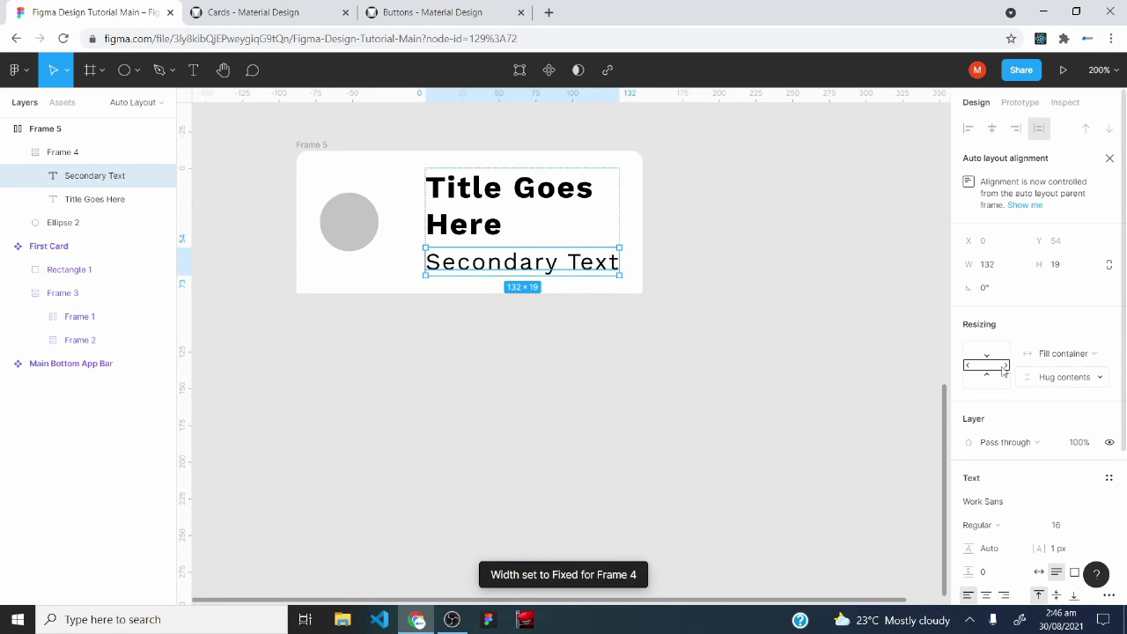
{"action": "left_click", "coordinate": [348, 228]}
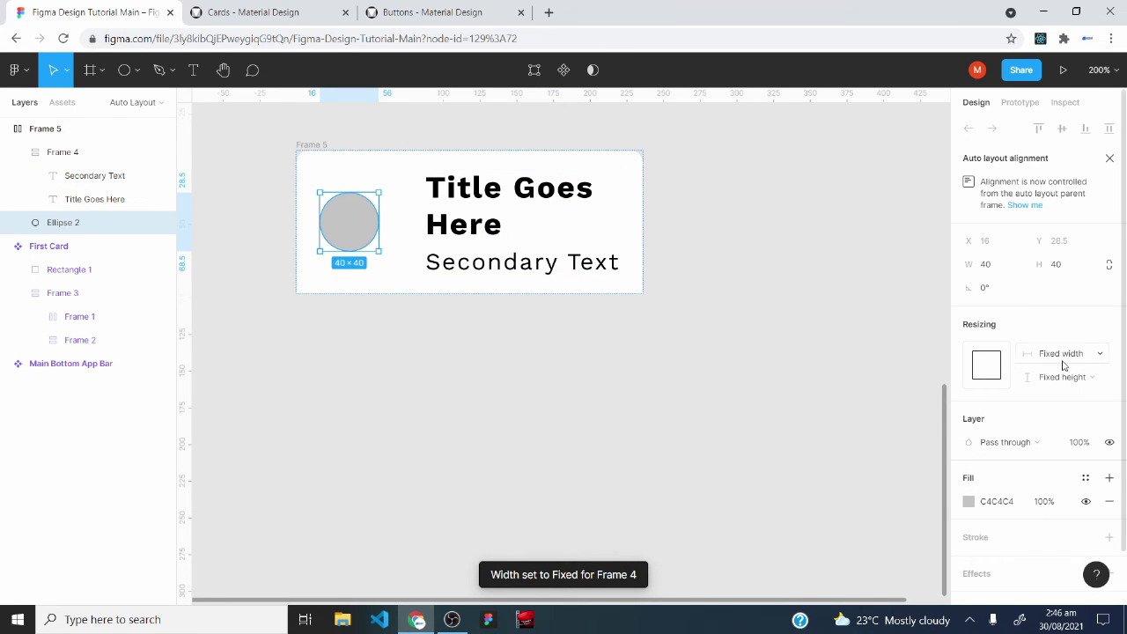
{"action": "left_click", "coordinate": [419, 202]}
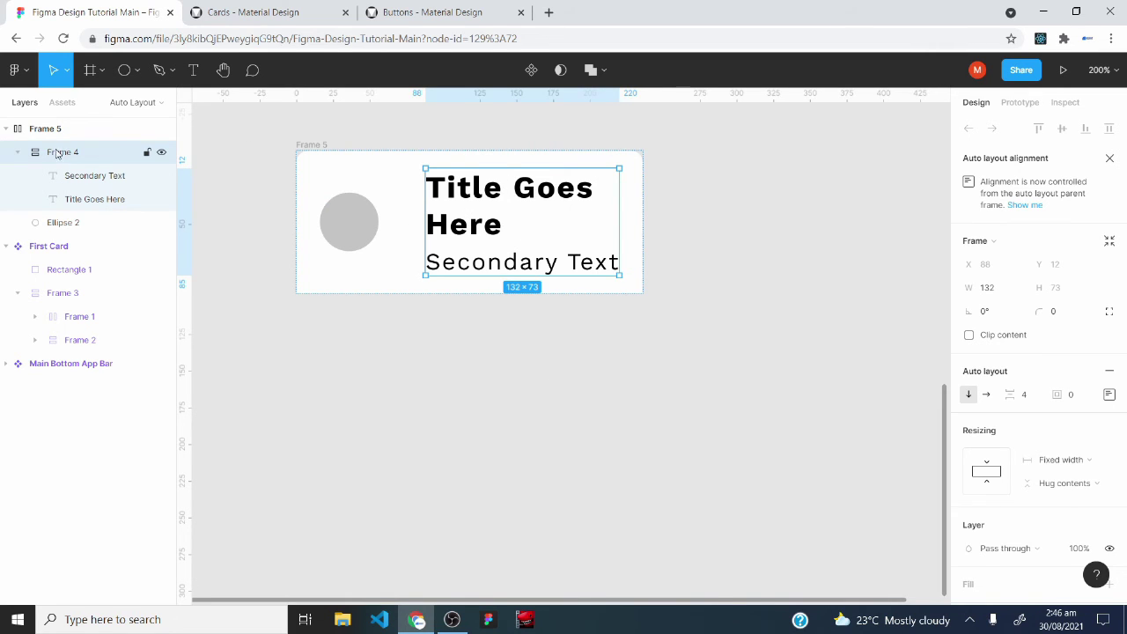
{"action": "left_click", "coordinate": [1066, 467]}
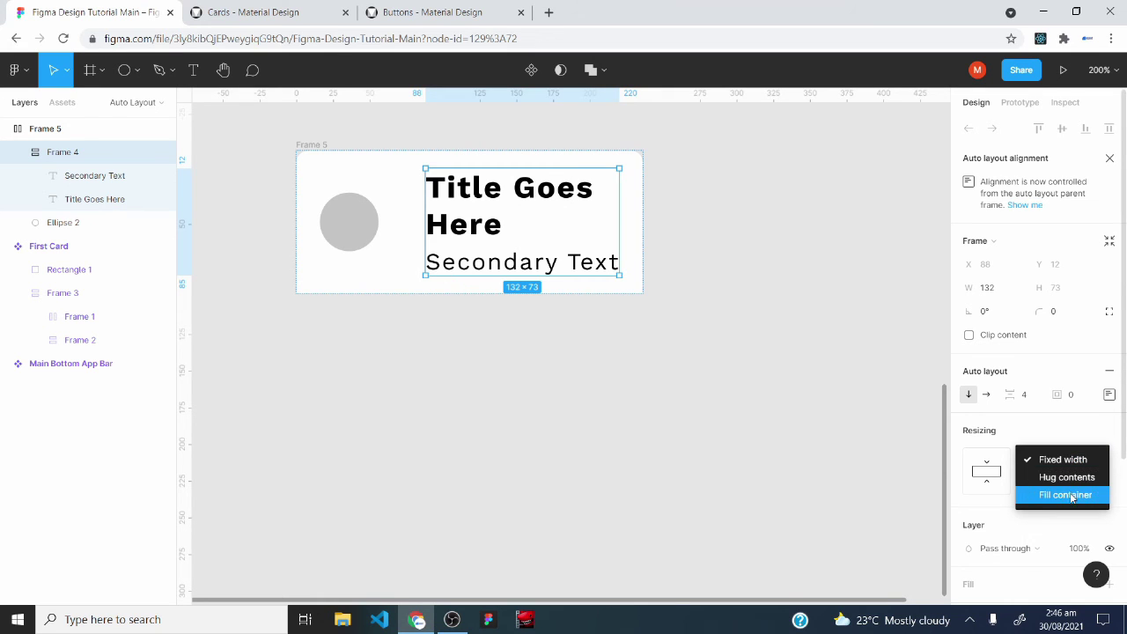
{"action": "left_click", "coordinate": [1069, 493]}
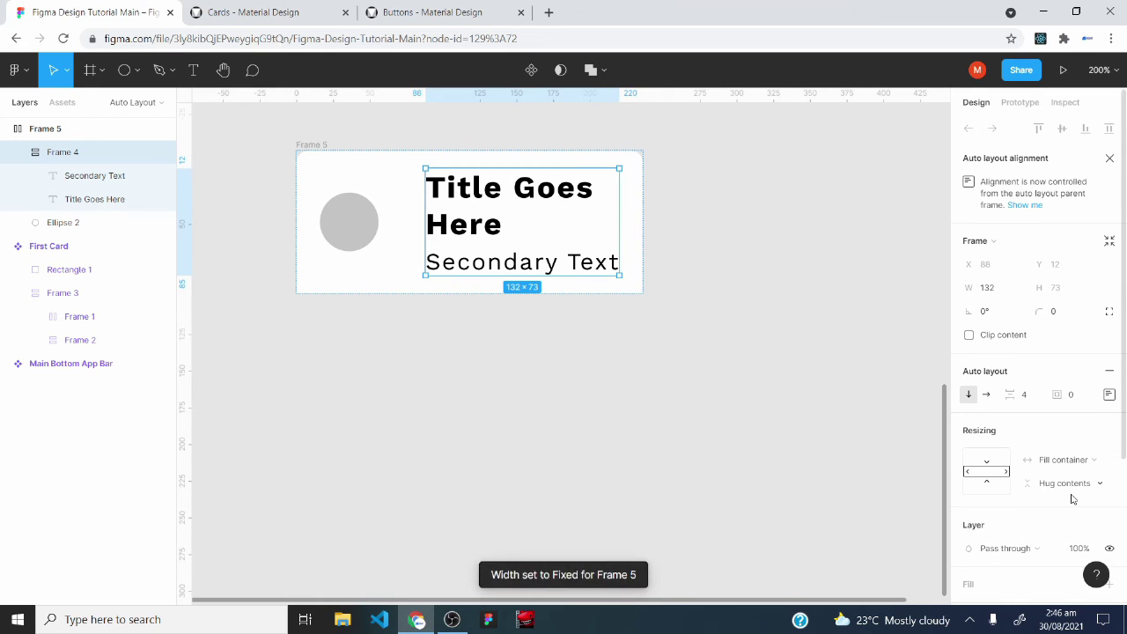
Widen the Frame 5 header to 335 so the title fits one line
{"action": "left_click", "coordinate": [318, 152]}
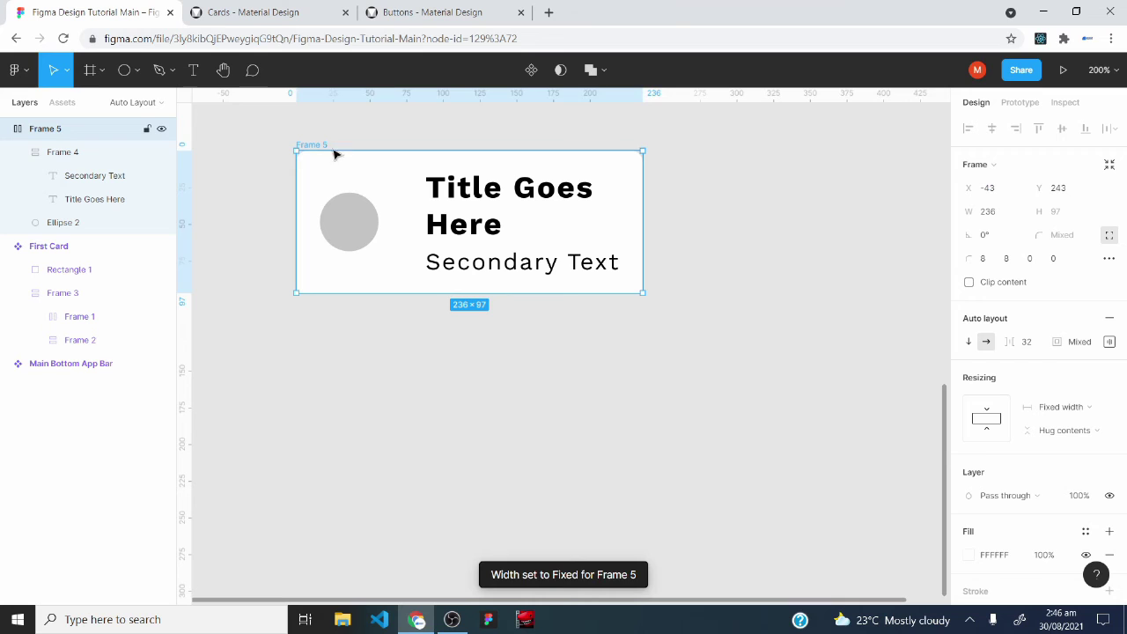
{"action": "left_click_drag", "start_coordinate": [645, 218], "coordinate": [786, 213]}
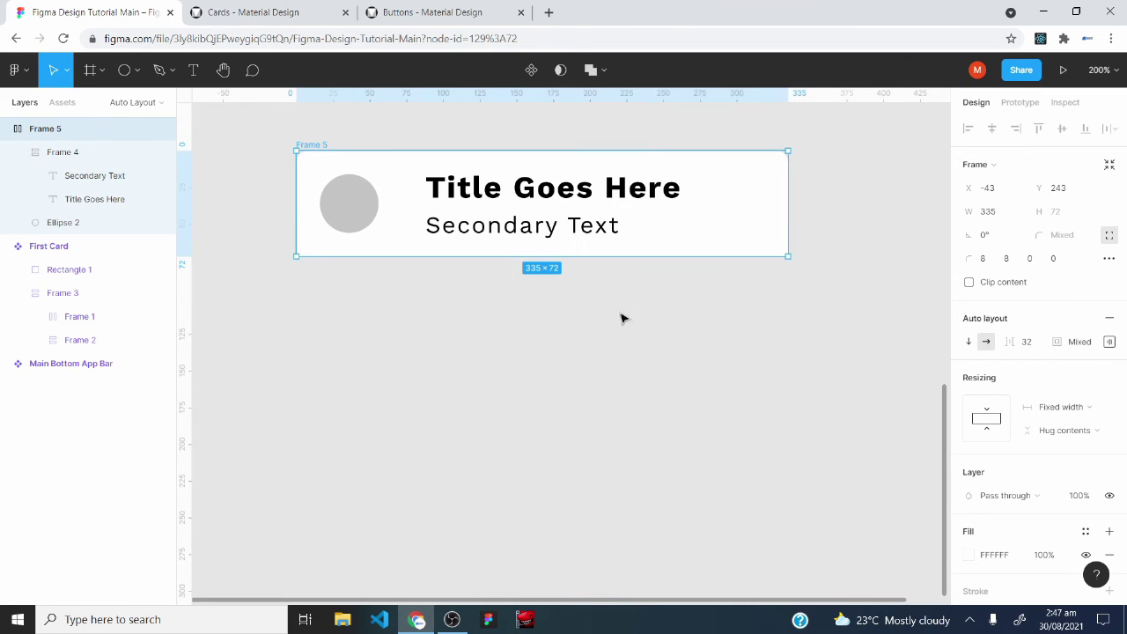
{"action": "left_click", "coordinate": [186, 7]}
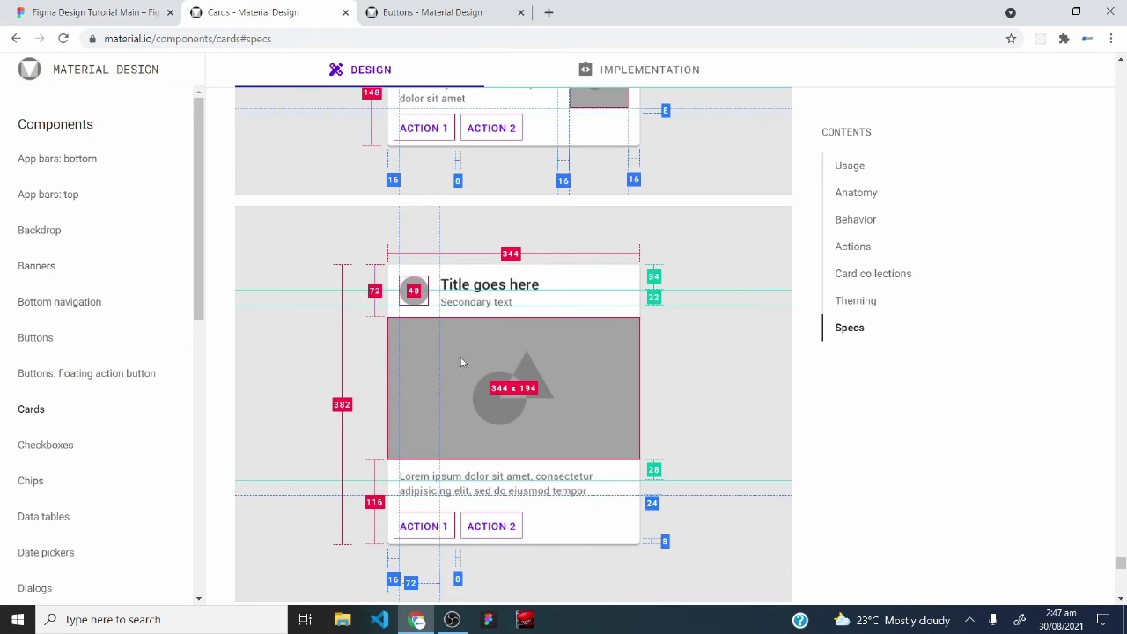
Draw a grey 344×194 rectangle as the card's media area
{"action": "scroll", "coordinate": [423, 407], "scroll_direction": "down", "scroll_amount": 1}
{"action": "scroll", "coordinate": [466, 334], "scroll_direction": "down", "scroll_amount": 1}
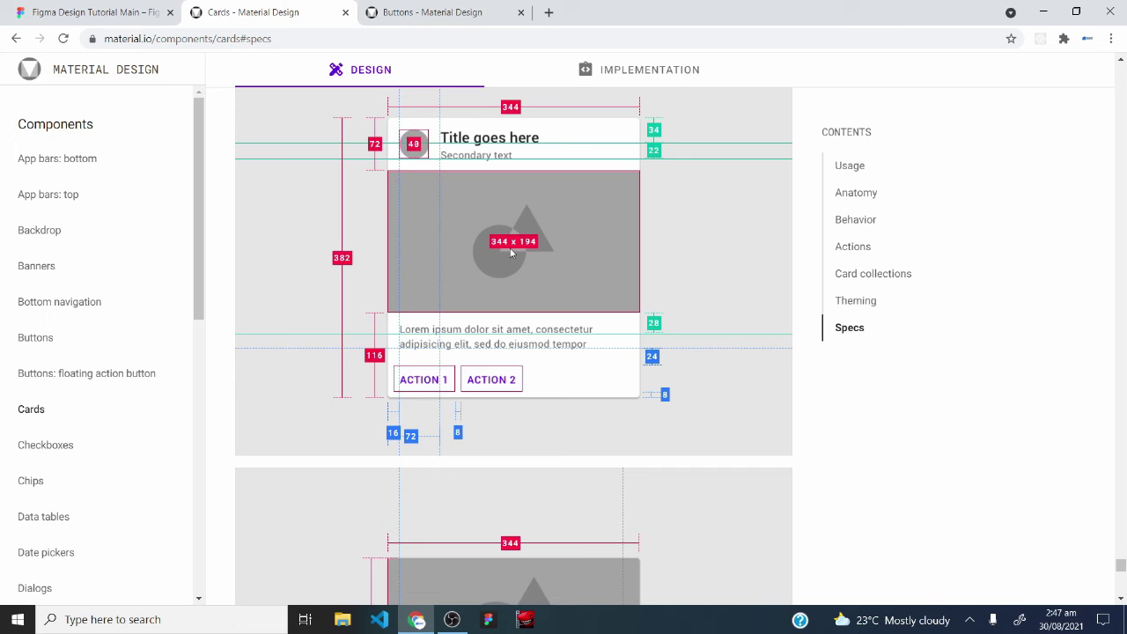
{"action": "left_click", "coordinate": [94, 10]}
{"action": "left_click", "coordinate": [137, 71]}
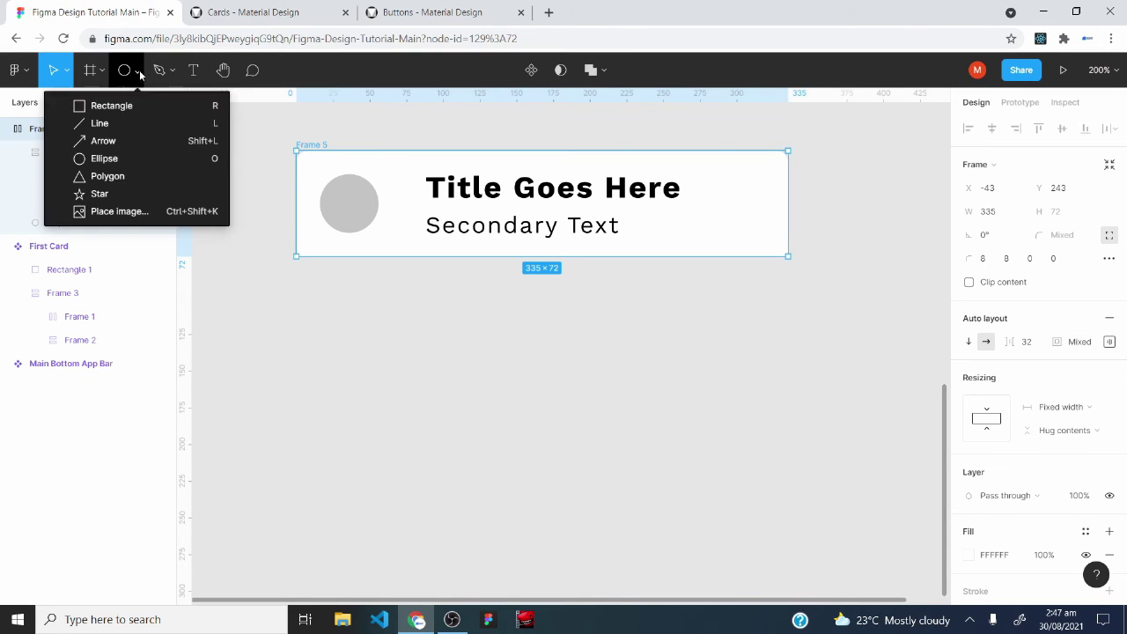
{"action": "left_click", "coordinate": [112, 106]}
{"action": "left_click", "coordinate": [404, 376]}
{"action": "left_click_drag", "start_coordinate": [423, 395], "coordinate": [517, 435]}
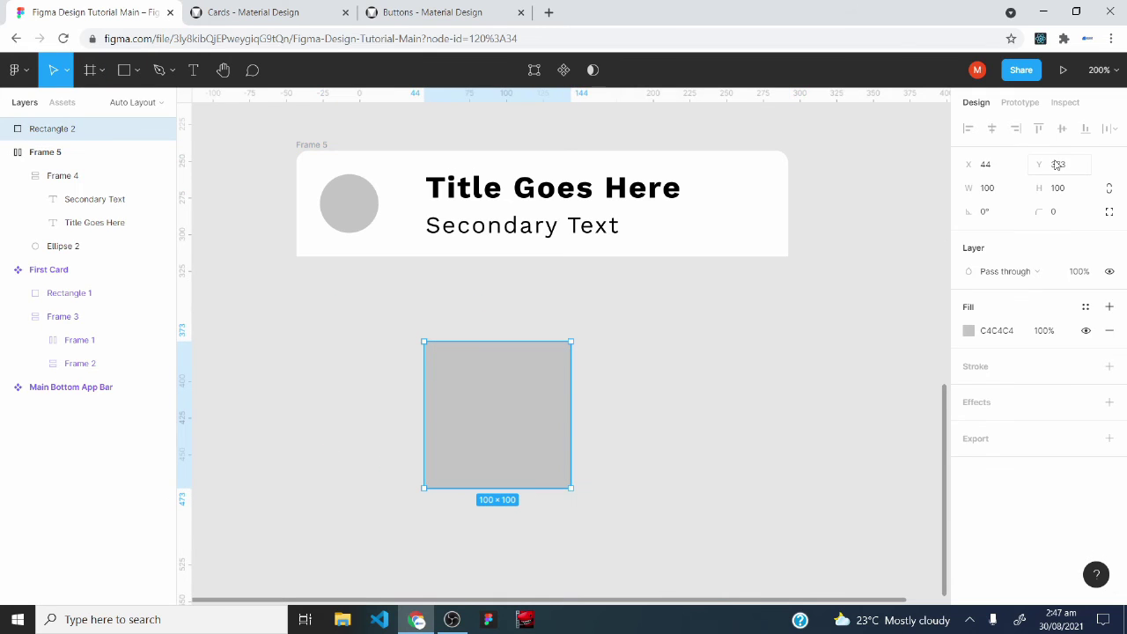
{"action": "left_click", "coordinate": [1005, 189]}
{"action": "type", "text": "344"}
{"action": "key", "text": "Return"}
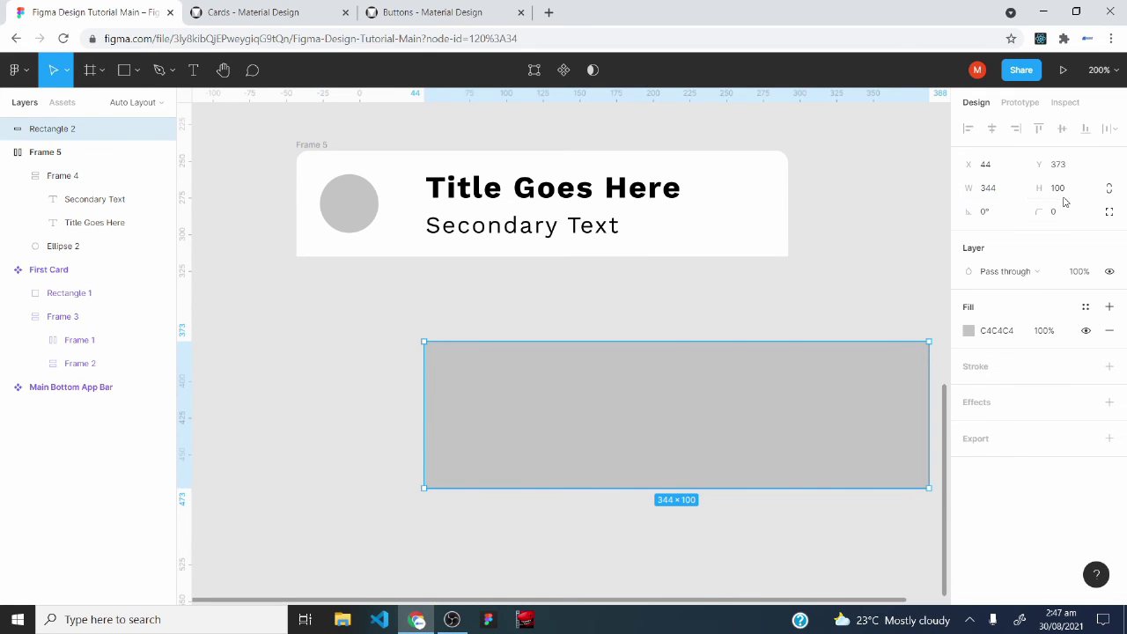
{"action": "left_click", "coordinate": [1066, 189]}
{"action": "type", "text": "194"}
{"action": "key", "text": "Return"}
Place the media area under the header, widen the header to 344, and stack both in vertical auto layout
{"action": "left_click_drag", "start_coordinate": [795, 470], "coordinate": [654, 384]}
{"action": "left_click", "coordinate": [792, 216]}
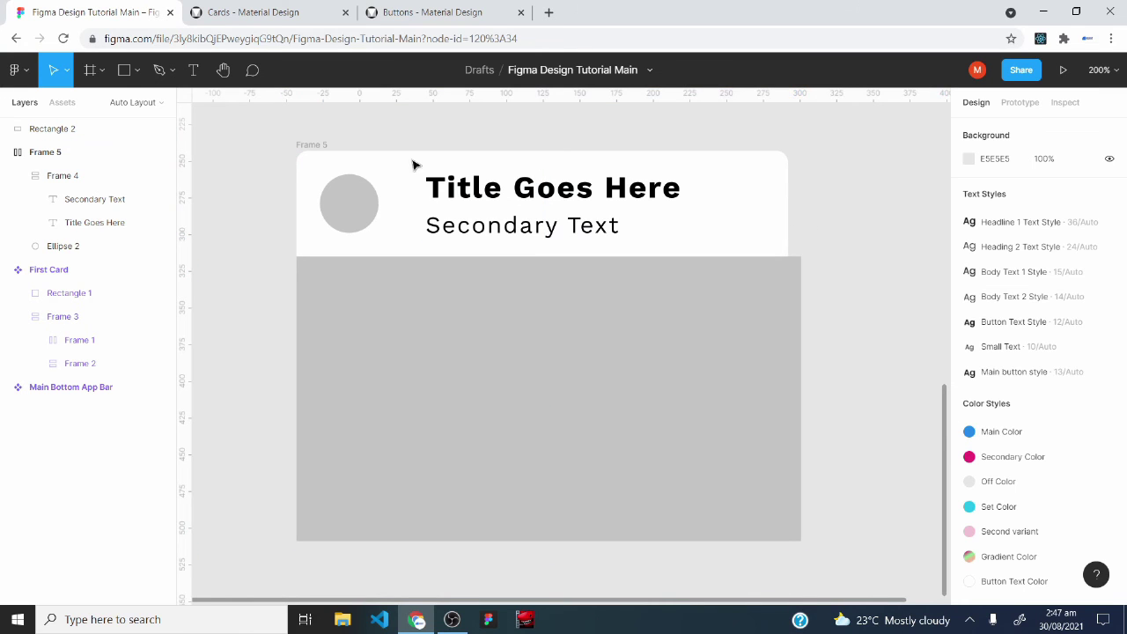
{"action": "left_click", "coordinate": [316, 149]}
{"action": "left_click_drag", "start_coordinate": [787, 206], "coordinate": [798, 208]}
{"action": "left_click_drag", "start_coordinate": [684, 420], "coordinate": [671, 450]}
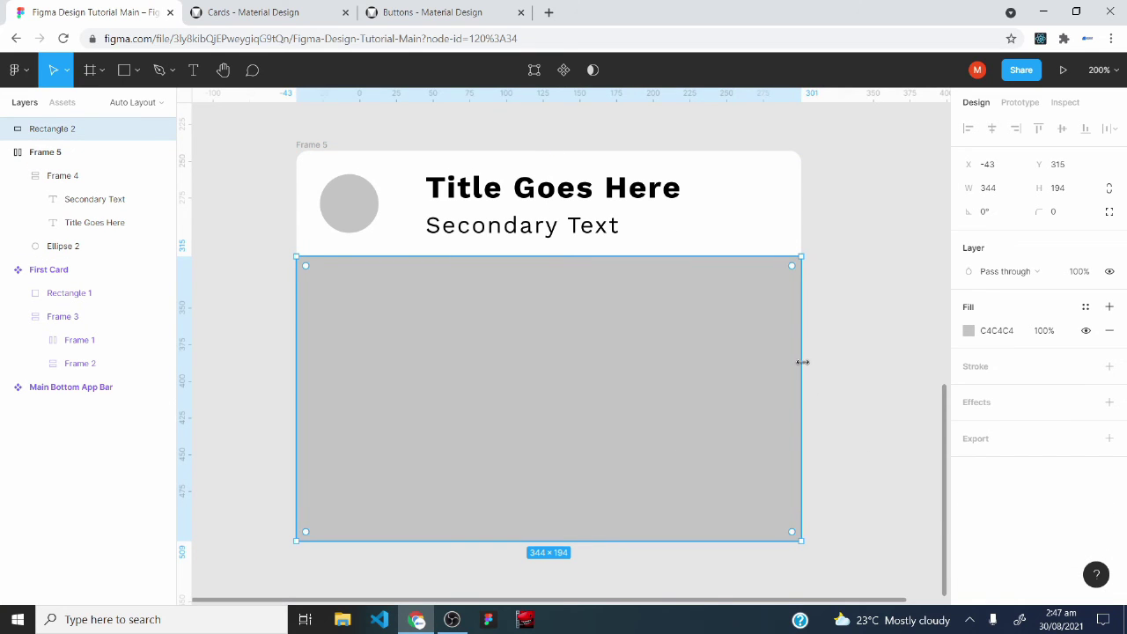
{"action": "left_click_drag", "start_coordinate": [255, 134], "coordinate": [819, 518]}
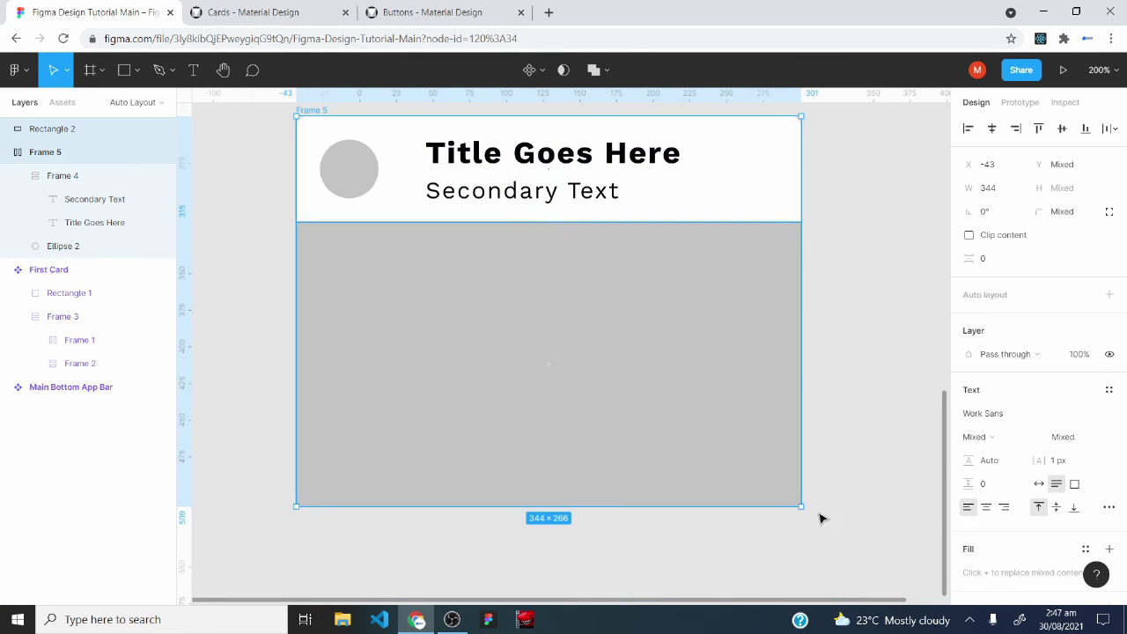
{"action": "key", "text": "shift+a"}
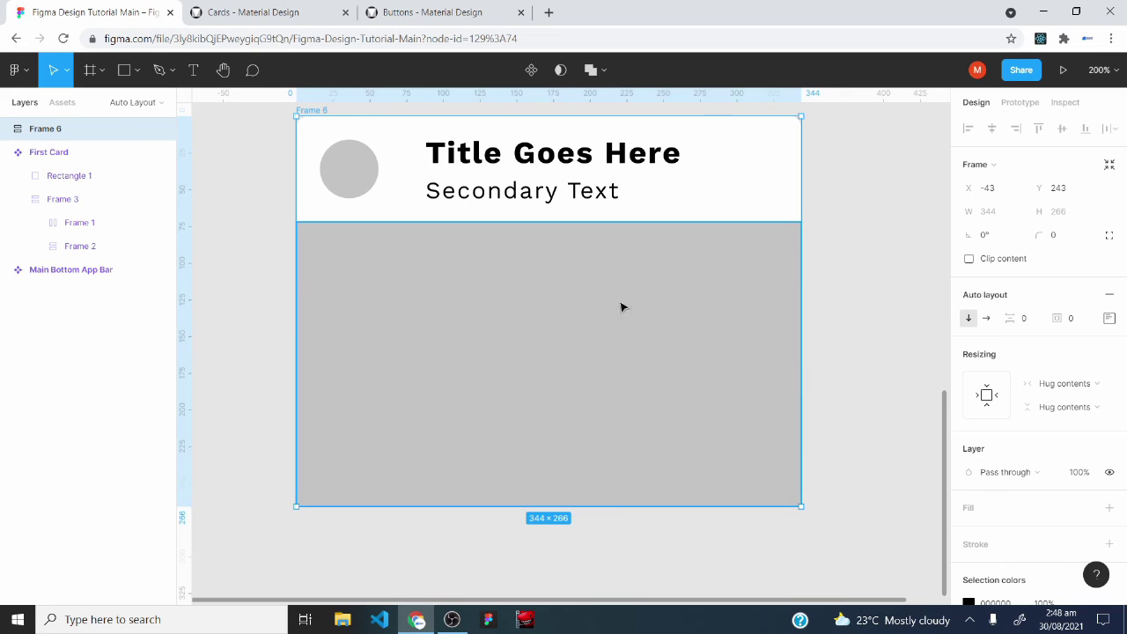
Review the body text and action button specs on the Material Design cards page, then return to Figma
{"action": "left_click", "coordinate": [278, 10]}
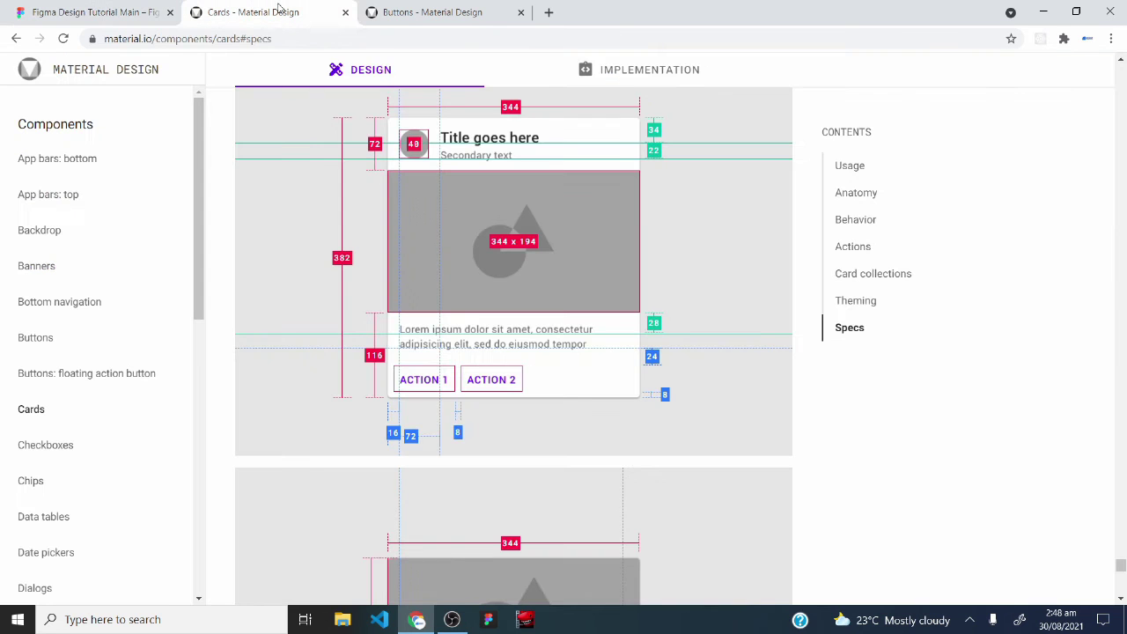
{"action": "scroll", "coordinate": [466, 273], "scroll_direction": "down", "scroll_amount": 2}
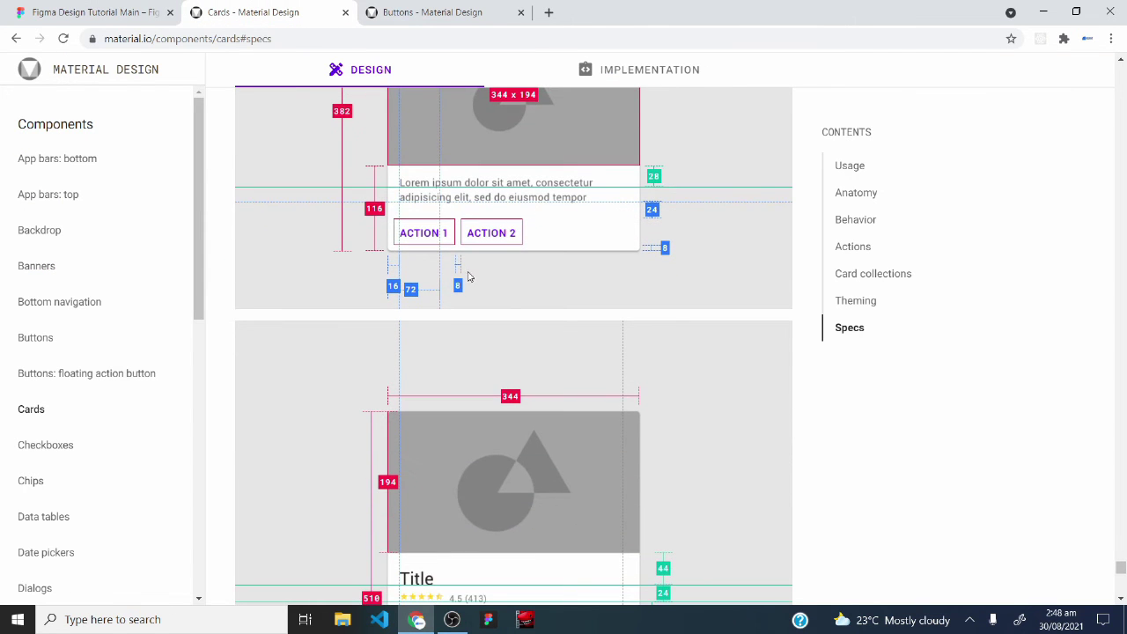
{"action": "scroll", "coordinate": [468, 275], "scroll_direction": "up", "scroll_amount": 1}
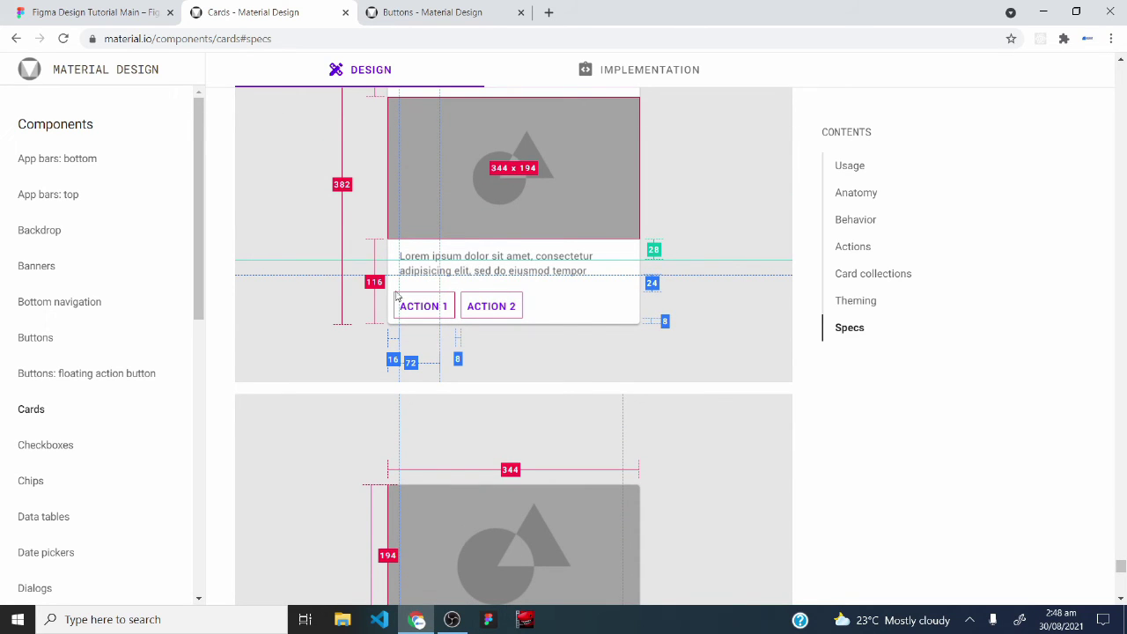
{"action": "left_click", "coordinate": [103, 6]}
Add a three-line lorem ipsum body paragraph below the card at font size 17
{"action": "key", "text": "t"}
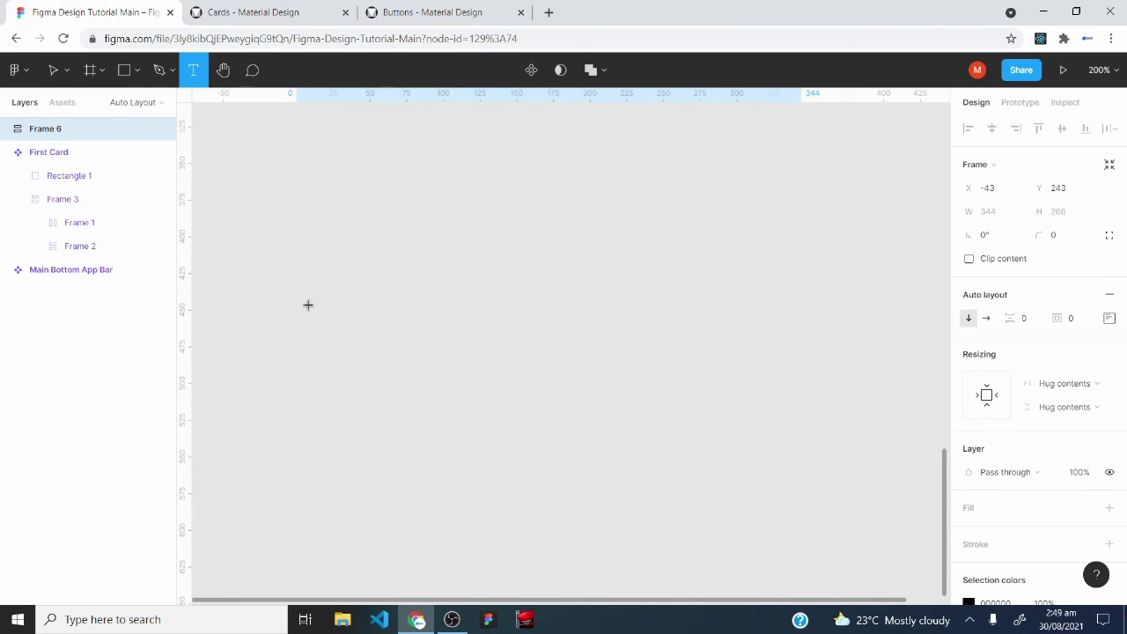
{"action": "left_click_drag", "start_coordinate": [319, 282], "coordinate": [632, 389]}
{"action": "key", "text": "ctrl+alt+p"}
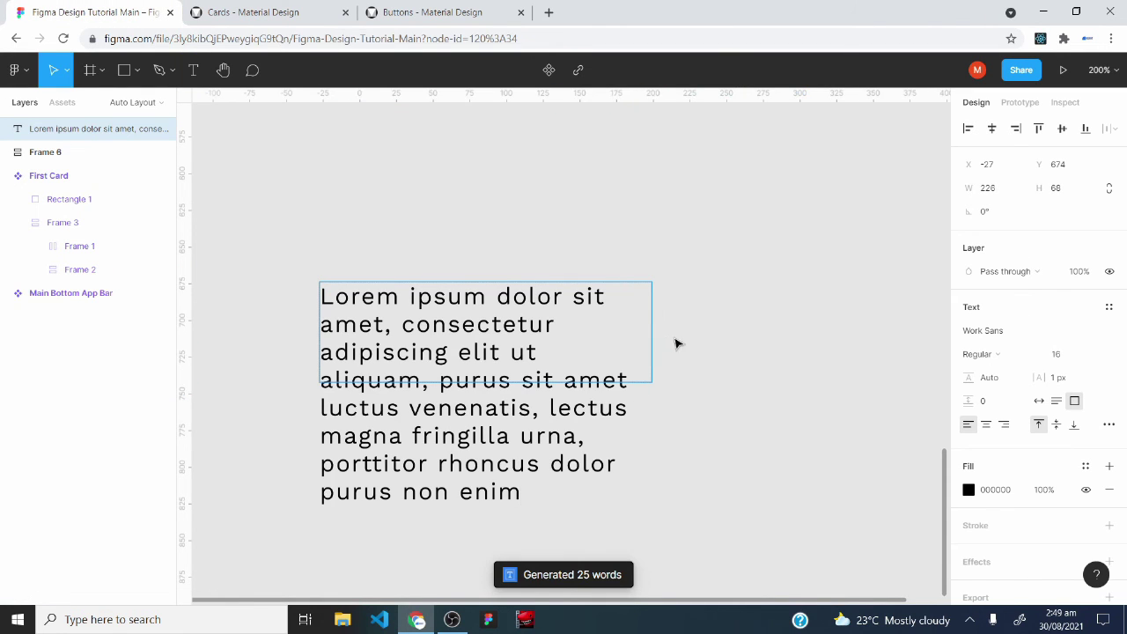
{"action": "key", "text": "Escape"}
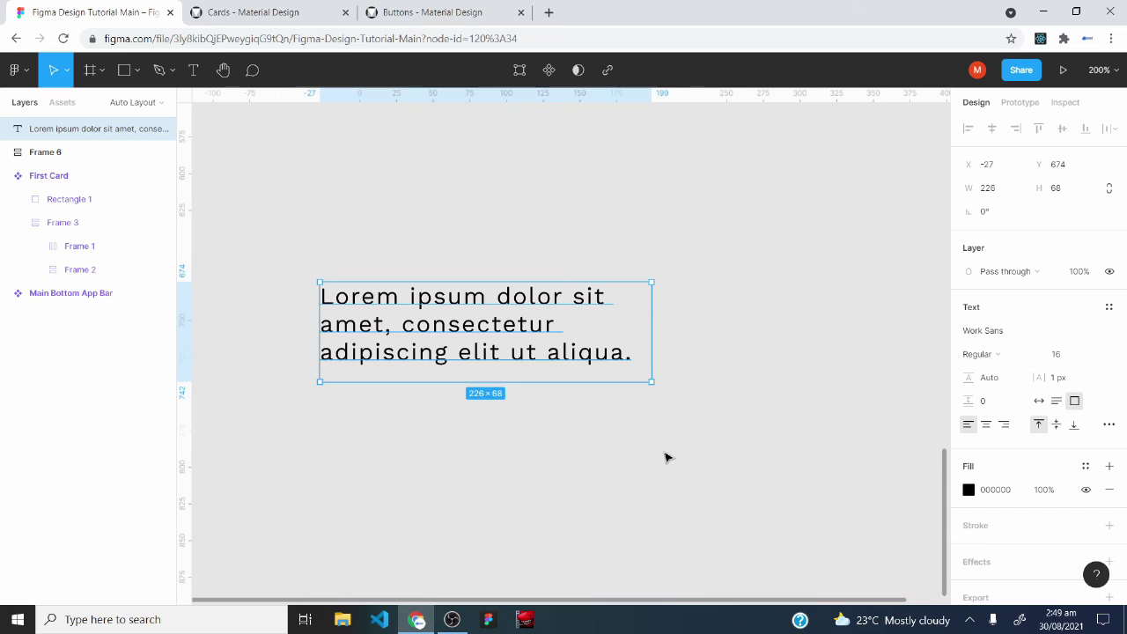
{"action": "left_click", "coordinate": [1074, 361]}
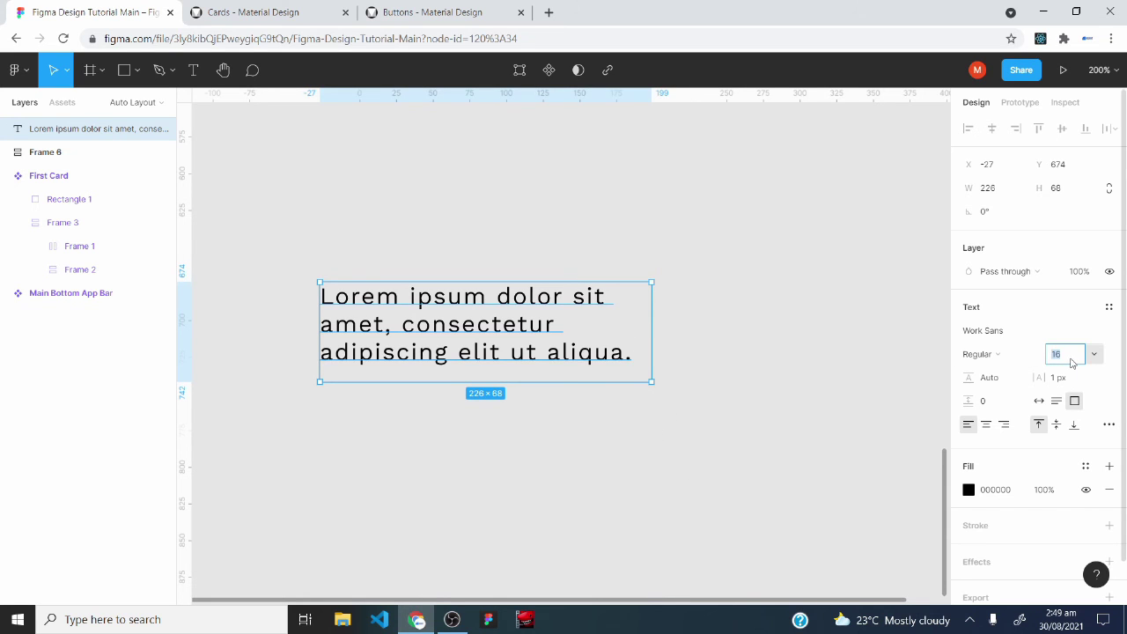
{"action": "type", "text": "17"}
Check the body text against the card specs and start a new text layer below it
{"action": "left_click", "coordinate": [247, 11]}
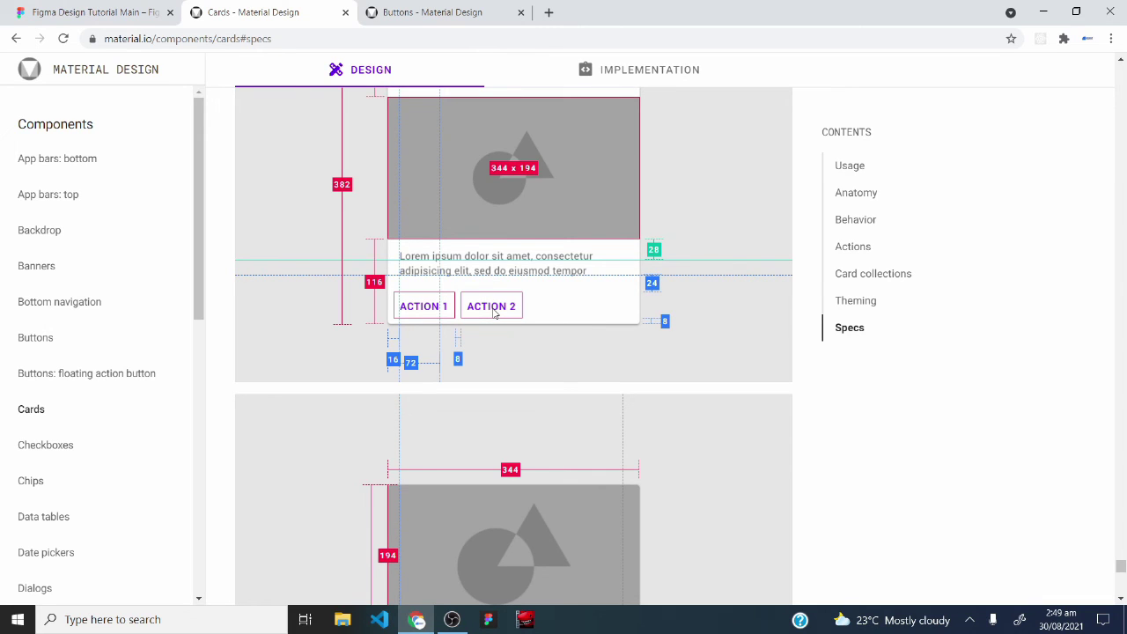
{"action": "left_click", "coordinate": [84, 6]}
{"action": "scroll", "coordinate": [511, 300], "scroll_direction": "down", "scroll_amount": 3}
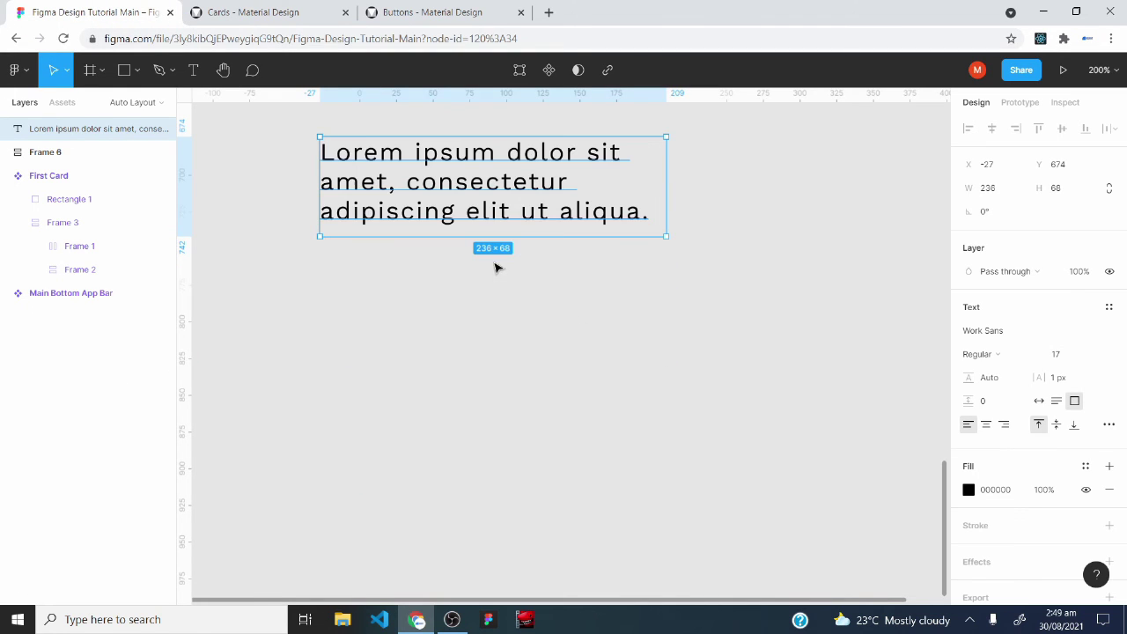
{"action": "left_click", "coordinate": [192, 71]}
{"action": "left_click", "coordinate": [349, 322]}
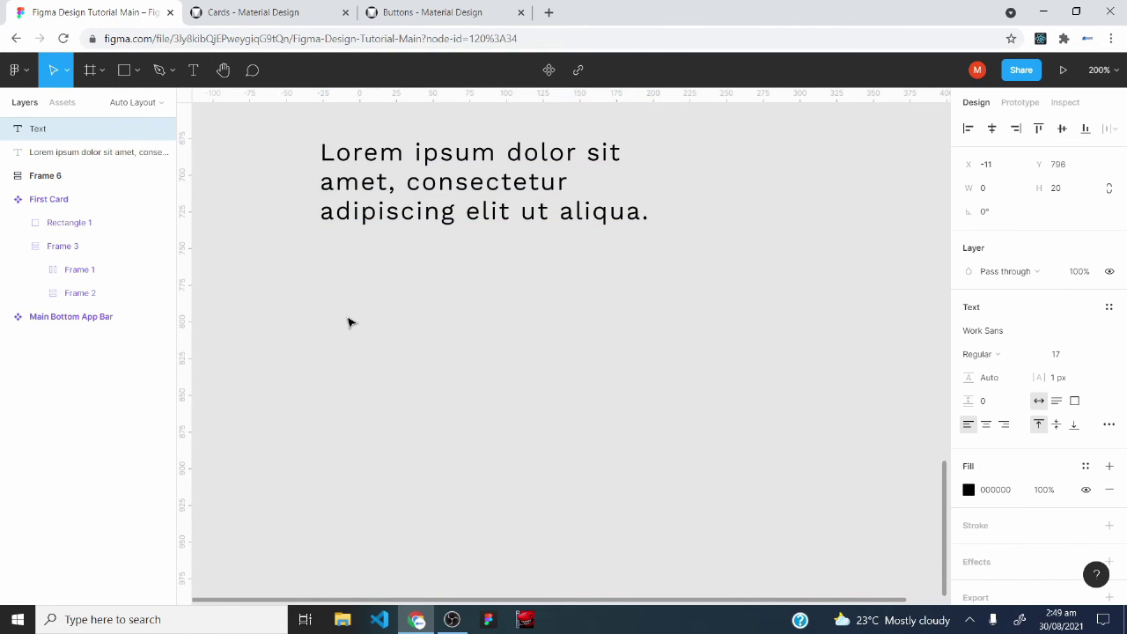
Create an 'ACTION 1' label wrapped in an auto-layout button frame
{"action": "type", "text": "ACTION 1"}
{"action": "key", "text": "Escape"}
{"action": "key", "text": "shift+a"}
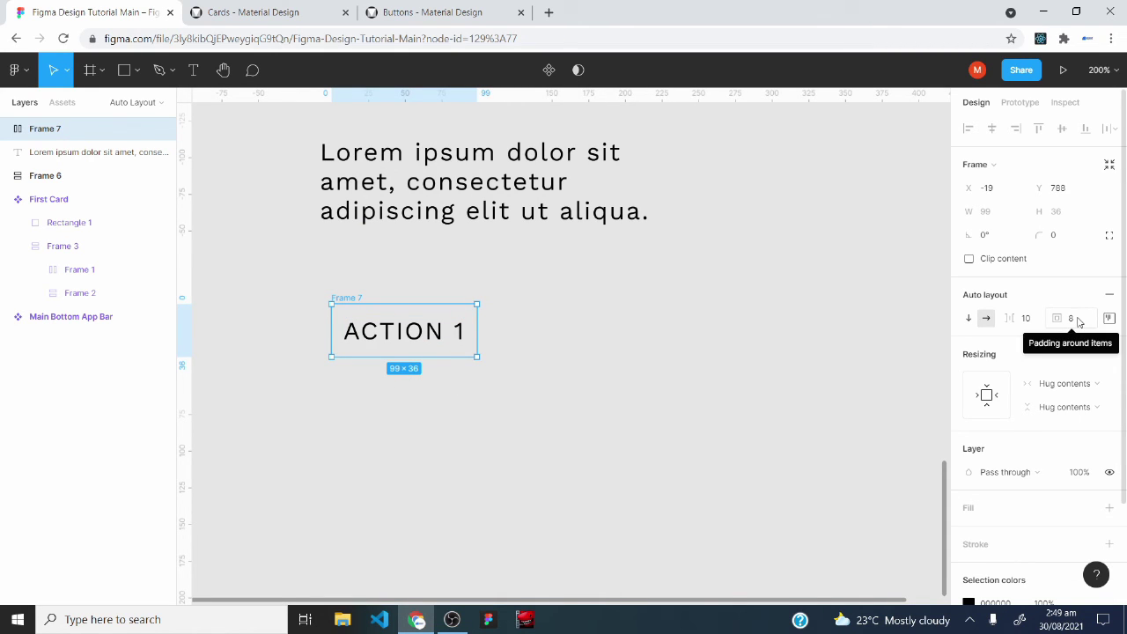
{"action": "left_click", "coordinate": [443, 432]}
{"action": "left_click", "coordinate": [340, 302]}
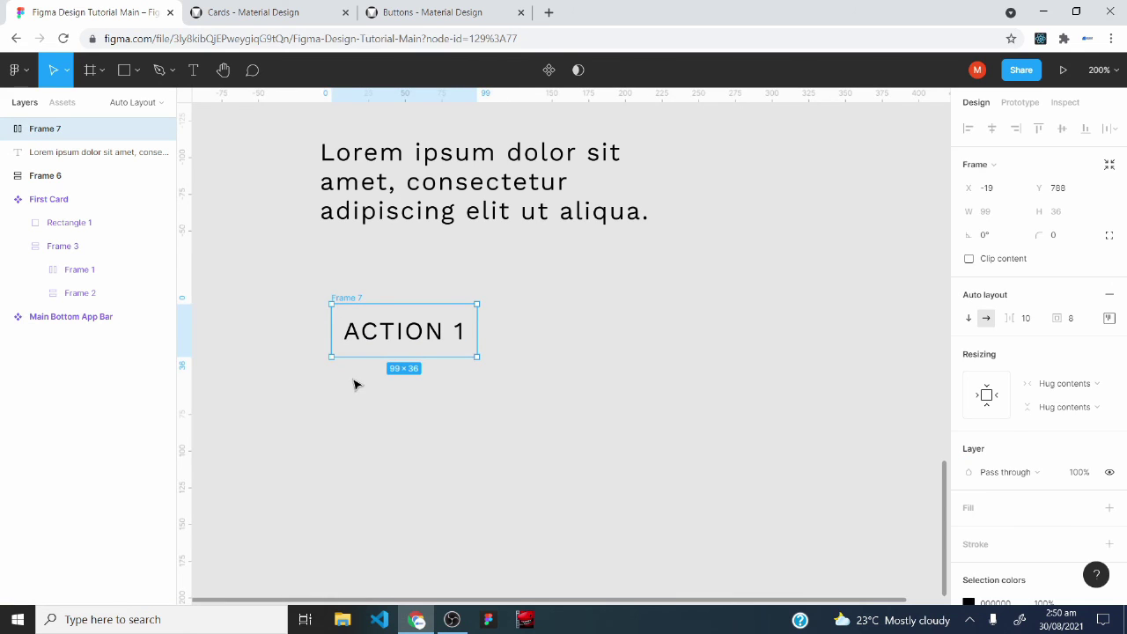
Duplicate the ACTION 1 button and group both into a horizontal auto-layout row
{"action": "key", "text": "ctrl+d"}
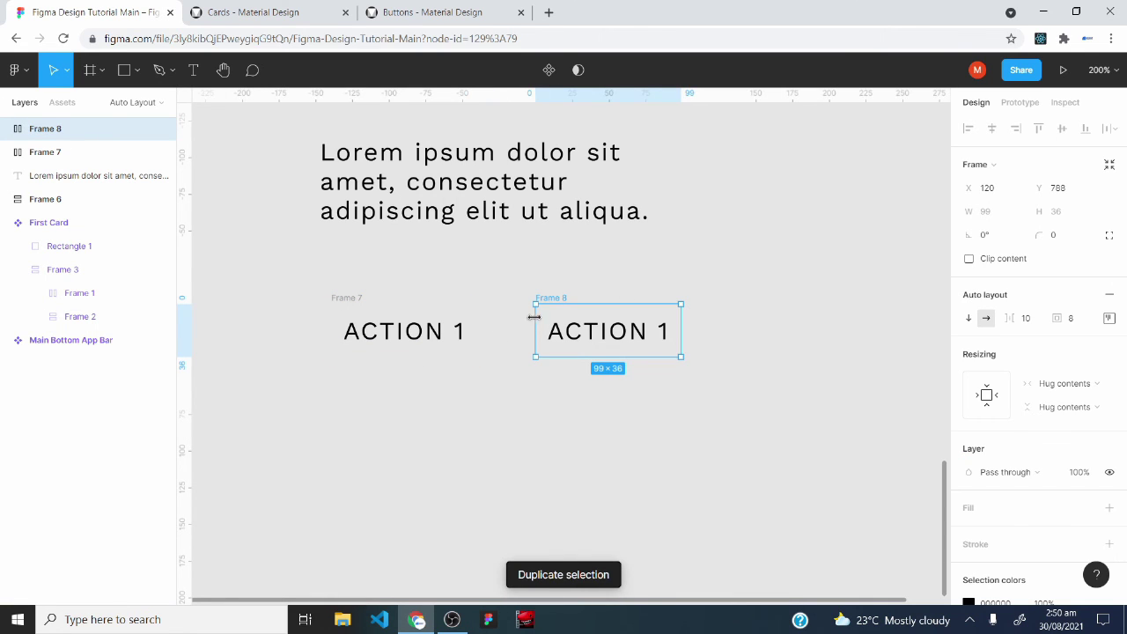
{"action": "left_click_drag", "start_coordinate": [283, 266], "coordinate": [743, 437]}
{"action": "key", "text": "shift+a"}
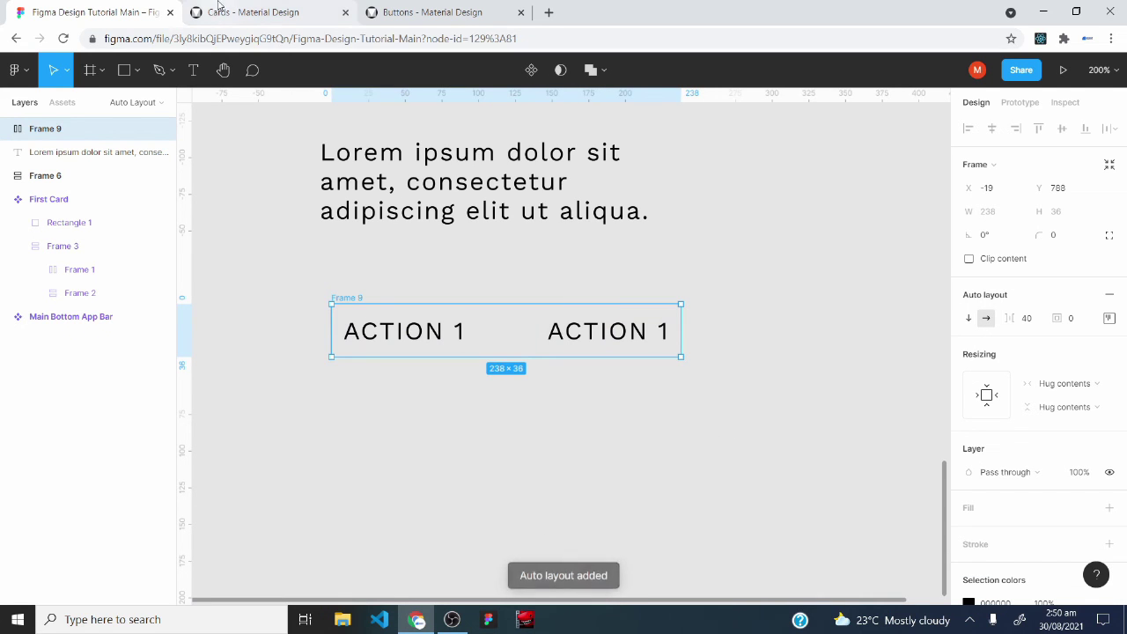
{"action": "left_click", "coordinate": [247, 10]}
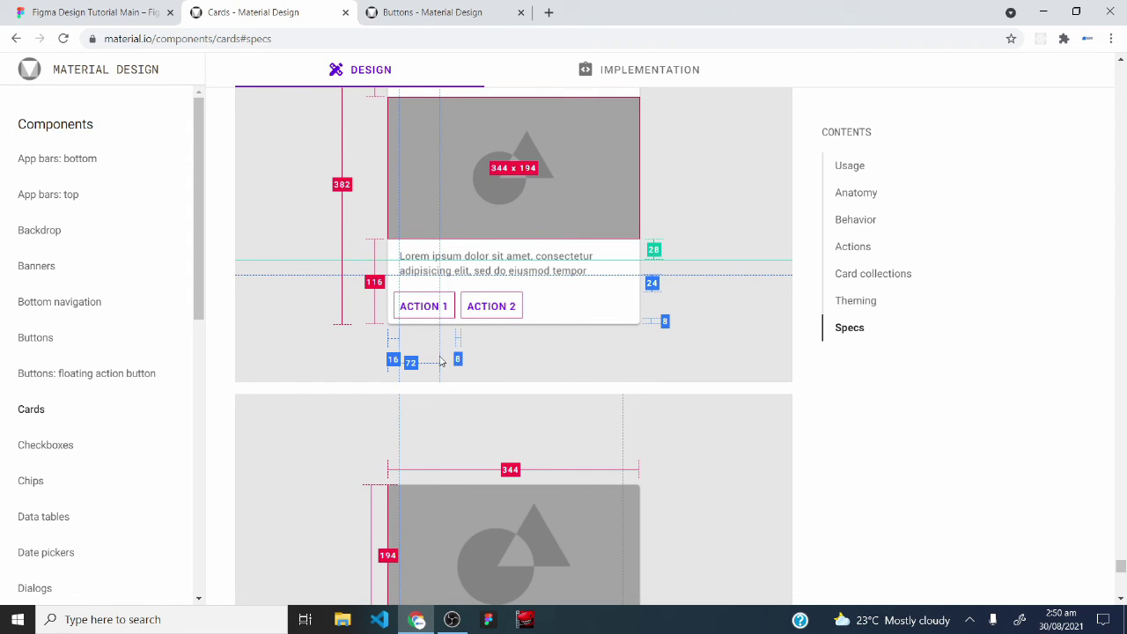
Set the spacing between the two ACTION 1 buttons to 8
{"action": "left_click", "coordinate": [92, 13]}
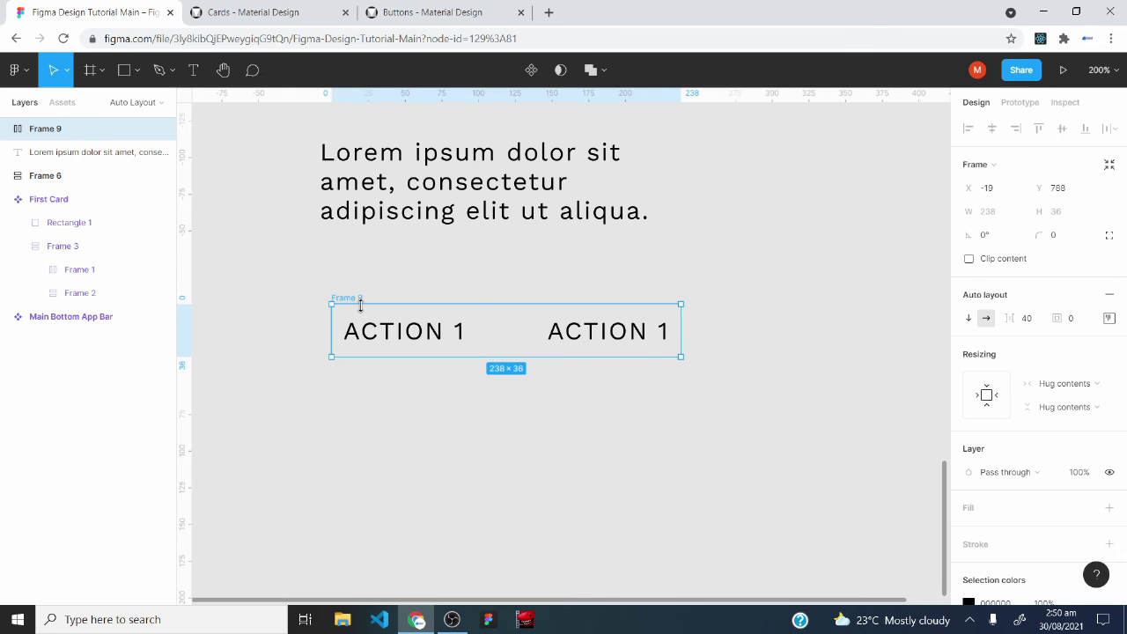
{"action": "left_click", "coordinate": [1028, 326]}
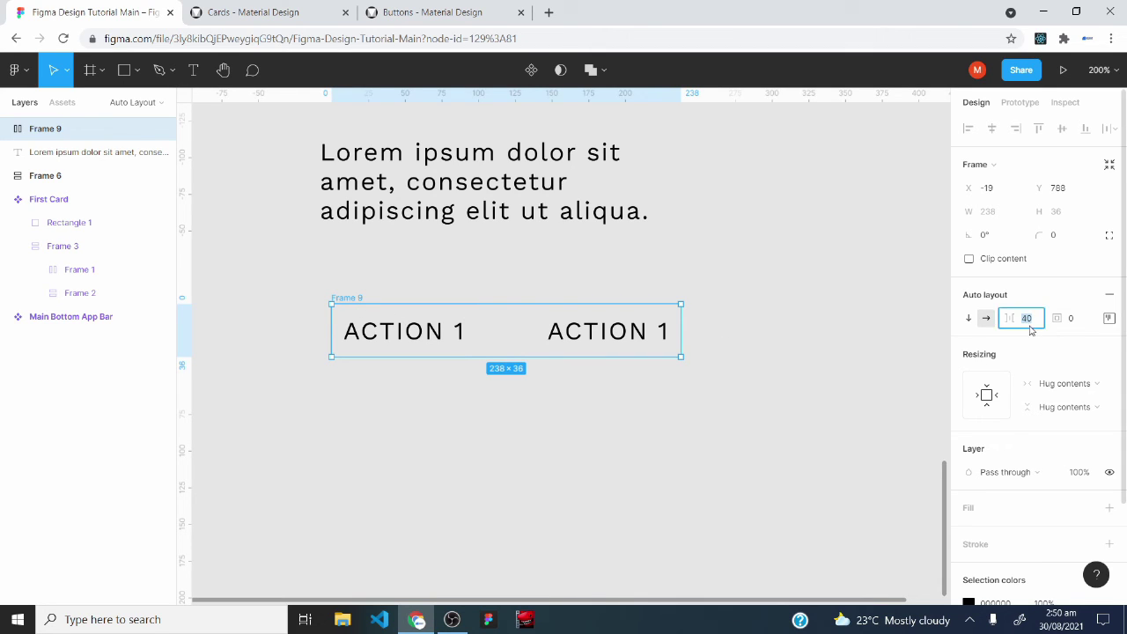
{"action": "type", "text": "8"}
{"action": "key", "text": "Return"}
Make both ACTION 1 labels SemiBold purple 7B61FF, then stack body text and buttons in auto layout
{"action": "left_click", "coordinate": [383, 344], "text": "ctrl"}
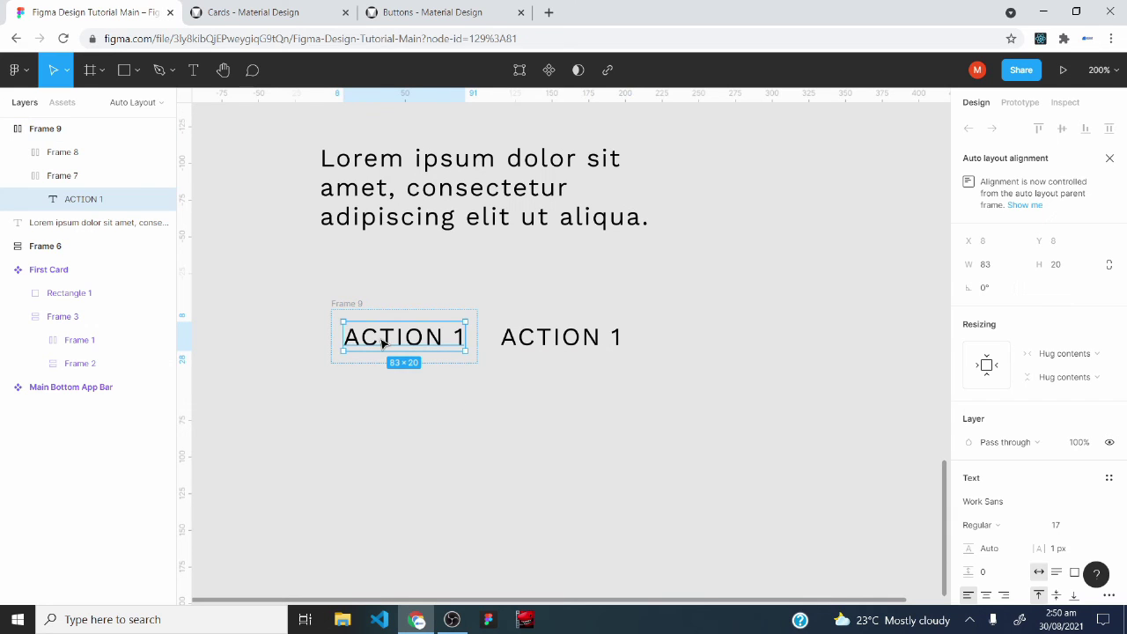
{"action": "left_click", "coordinate": [979, 525]}
{"action": "left_click", "coordinate": [994, 360]}
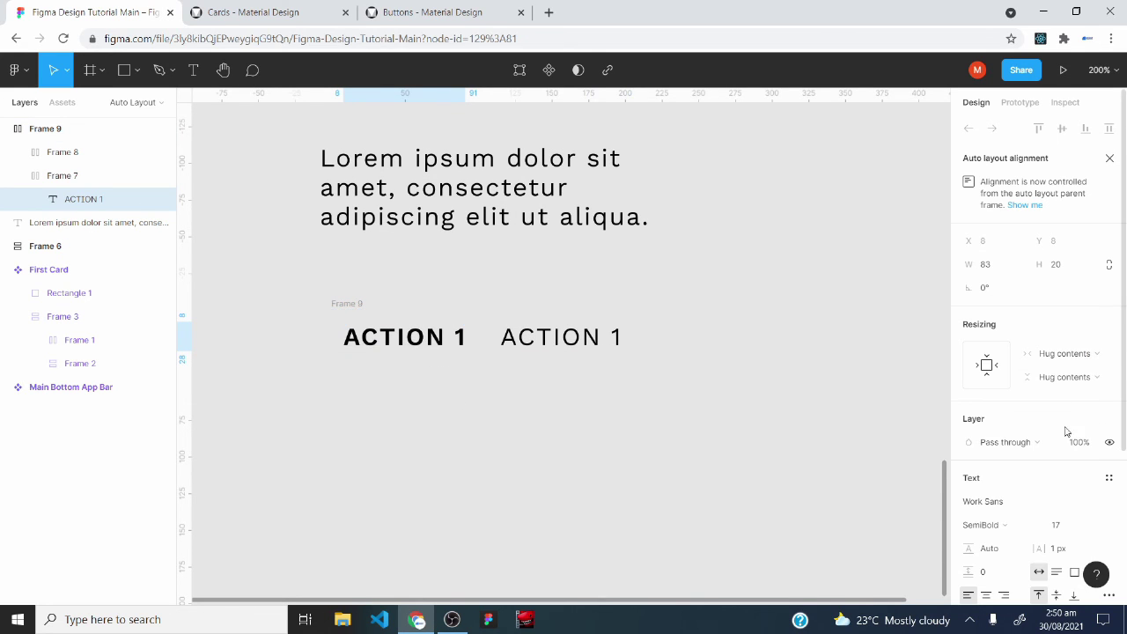
{"action": "left_click", "coordinate": [564, 357], "text": "ctrl"}
{"action": "scroll", "coordinate": [989, 464], "scroll_direction": "down", "scroll_amount": 3}
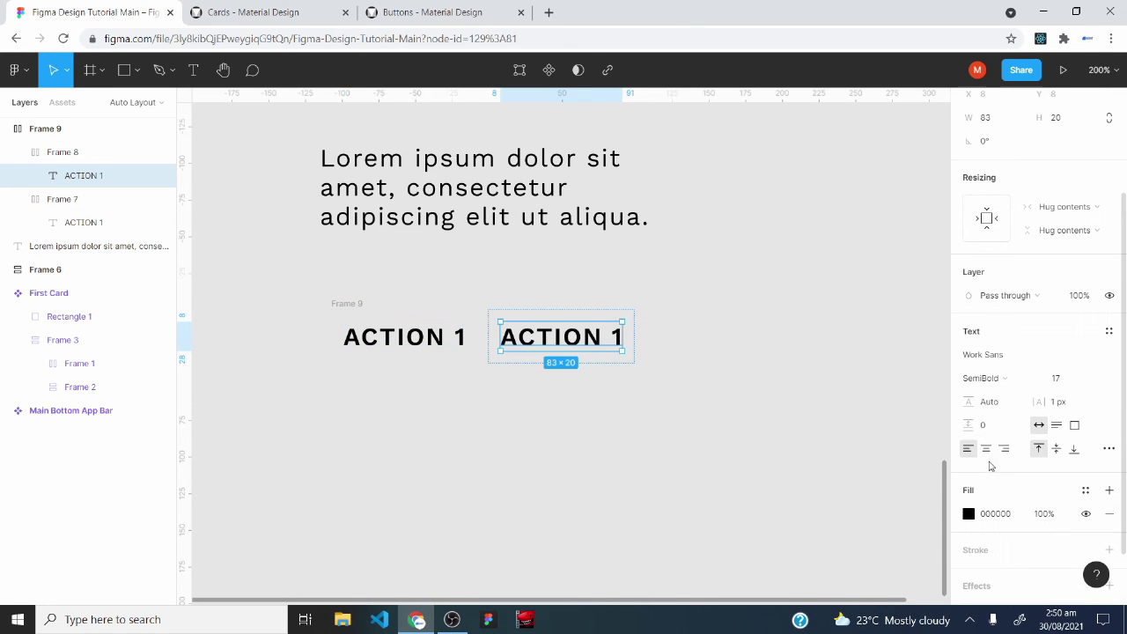
{"action": "left_click", "coordinate": [969, 513]}
{"action": "left_click", "coordinate": [862, 536]}
{"action": "left_click", "coordinate": [457, 337], "text": "ctrl"}
{"action": "left_click", "coordinate": [478, 495]}
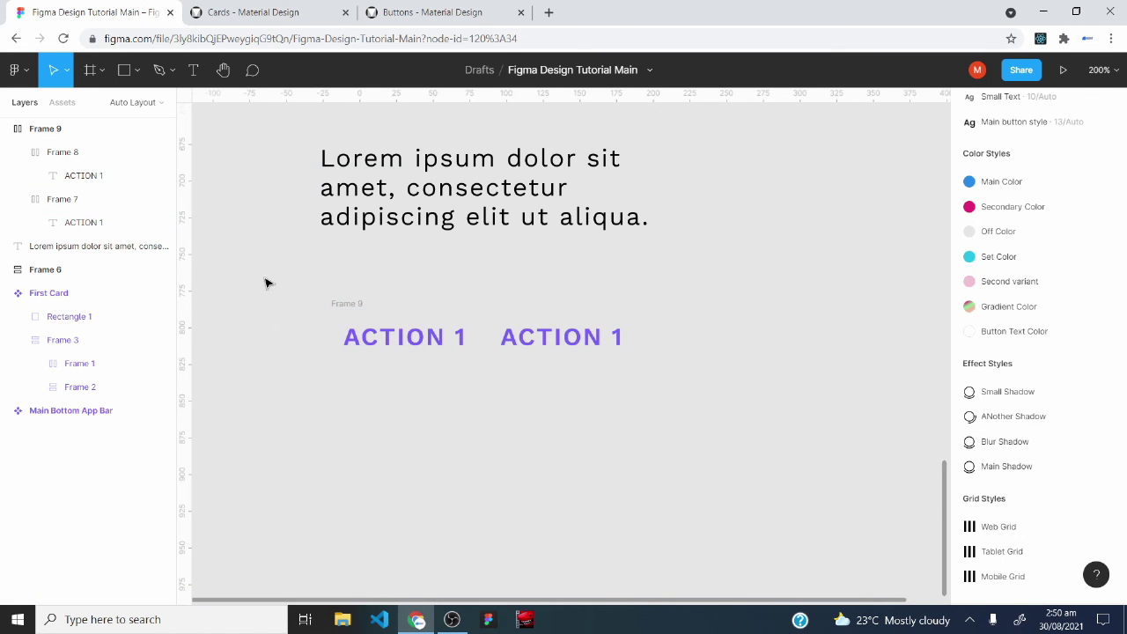
{"action": "left_click_drag", "start_coordinate": [276, 131], "coordinate": [746, 449]}
{"action": "key", "text": "shift+a"}
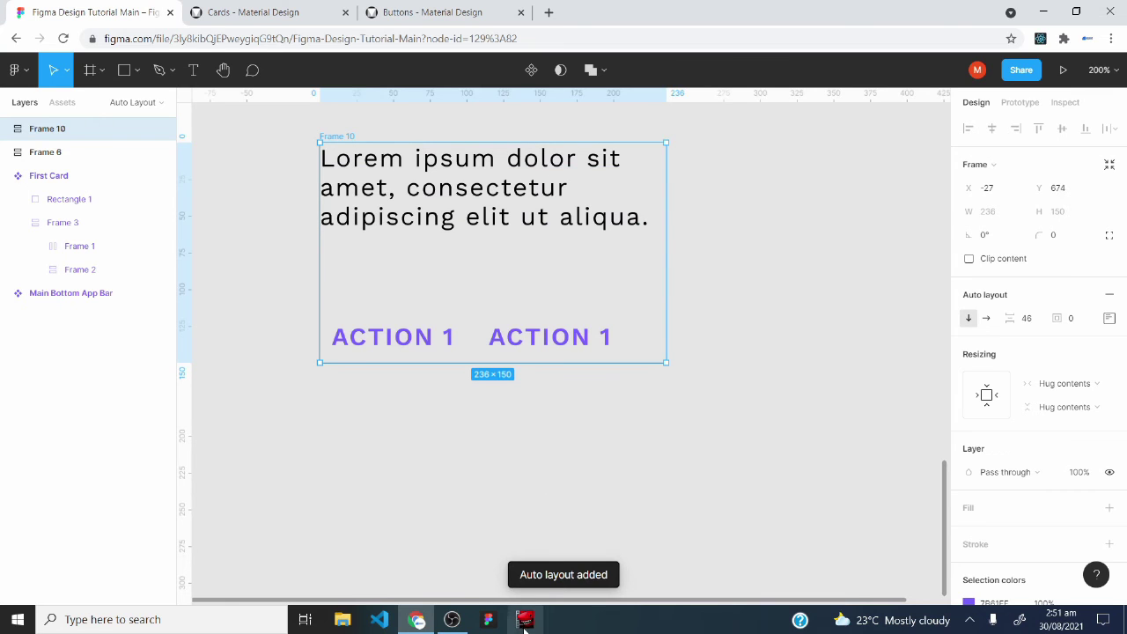
Set Frame 10's item spacing to 8 after checking the Material card spec
{"action": "left_click", "coordinate": [254, 8]}
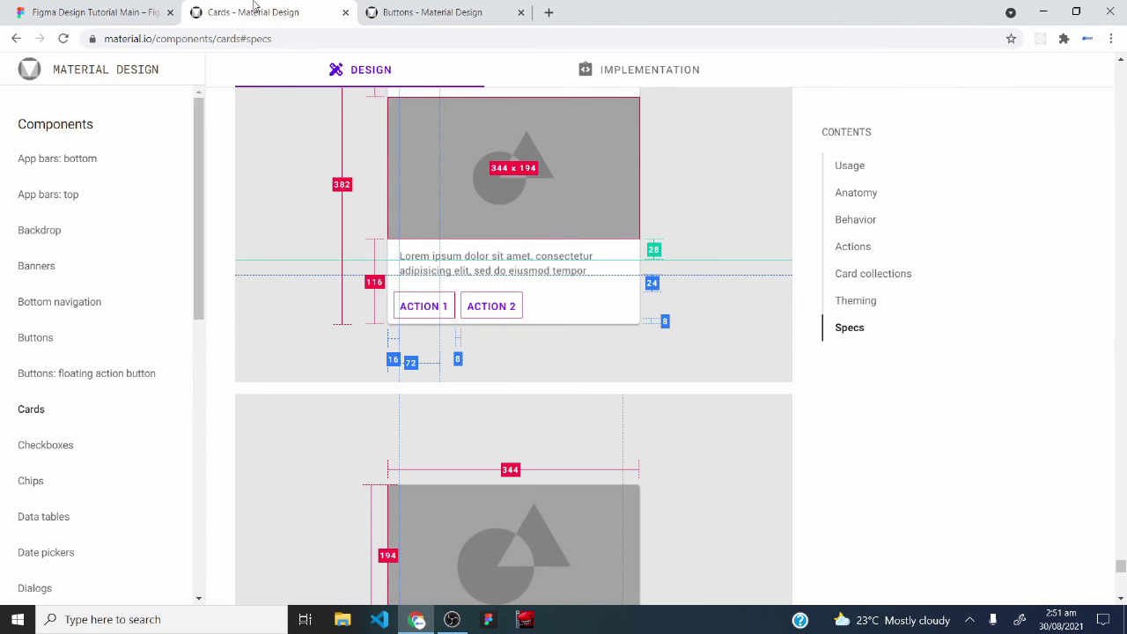
{"action": "scroll", "coordinate": [425, 387], "scroll_direction": "up", "scroll_amount": 1}
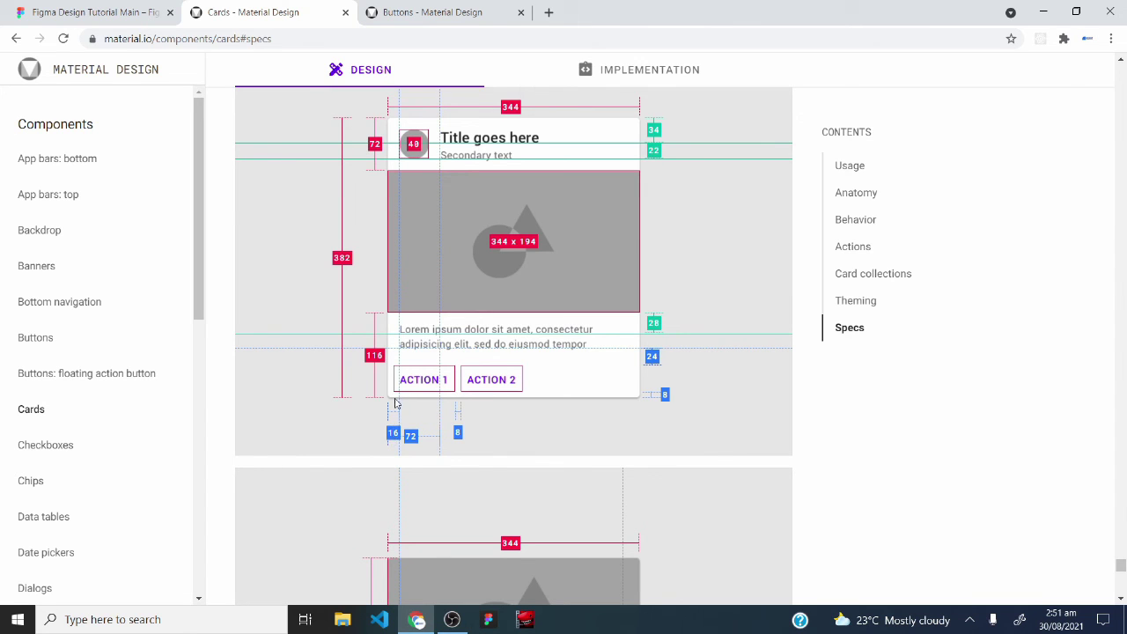
{"action": "left_click", "coordinate": [149, 16]}
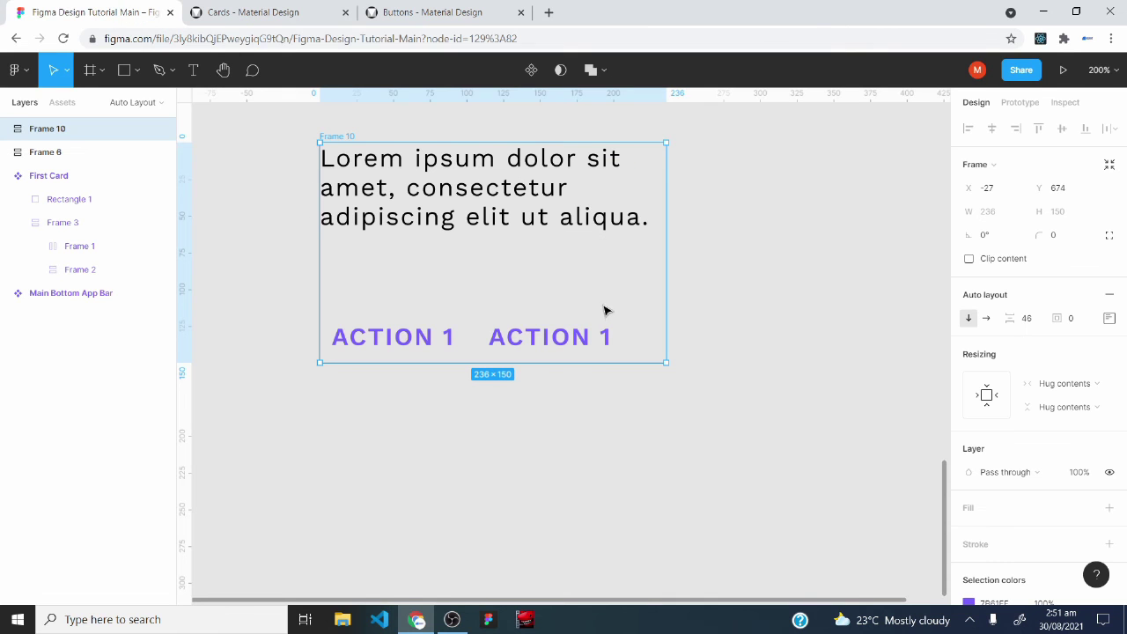
{"action": "left_click", "coordinate": [1035, 324]}
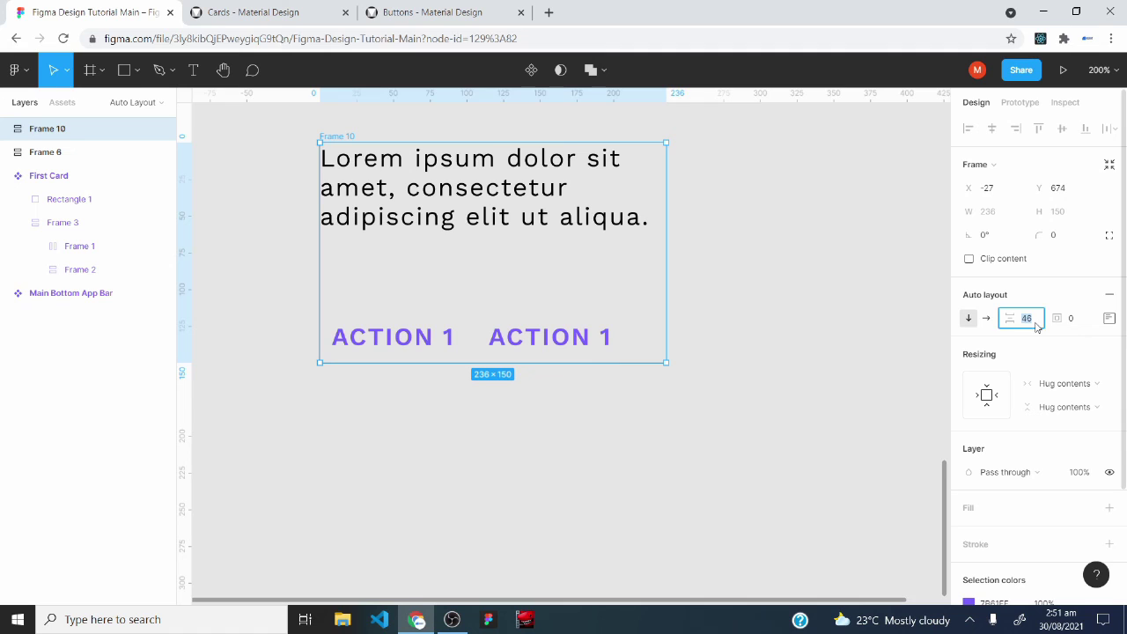
{"action": "type", "text": "16"}
{"action": "key", "text": "Return"}
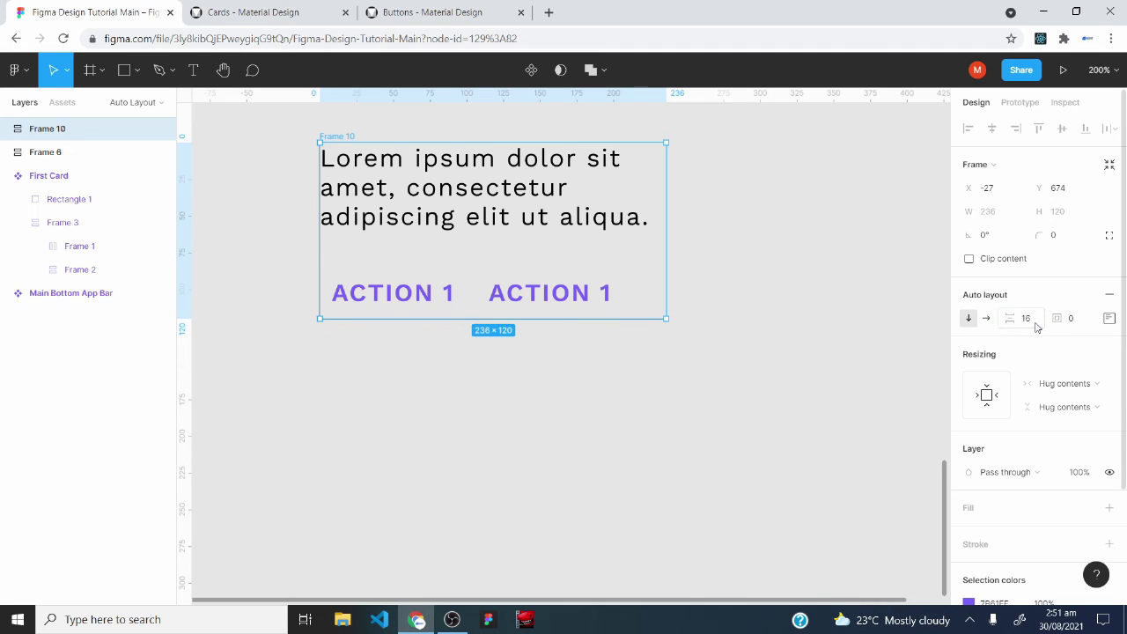
{"action": "type", "text": "8"}
{"action": "key", "text": "Tab"}
Give Frame 10 16 left and right padding and 4 top and bottom padding
{"action": "left_click", "coordinate": [1108, 318]}
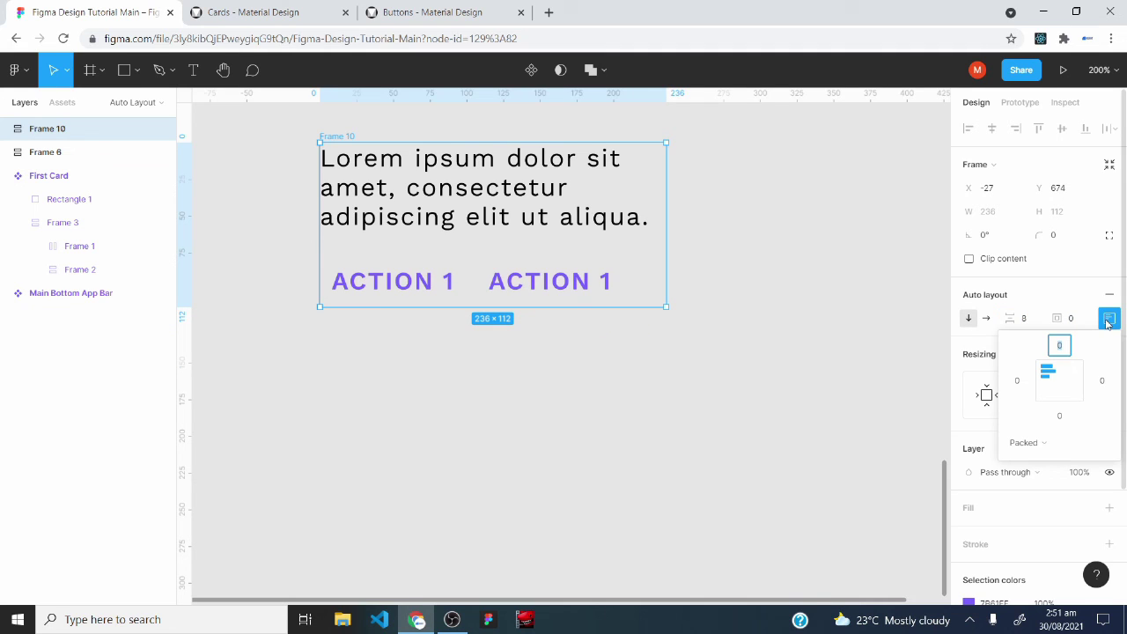
{"action": "left_click", "coordinate": [1018, 380]}
{"action": "key", "text": "Return"}
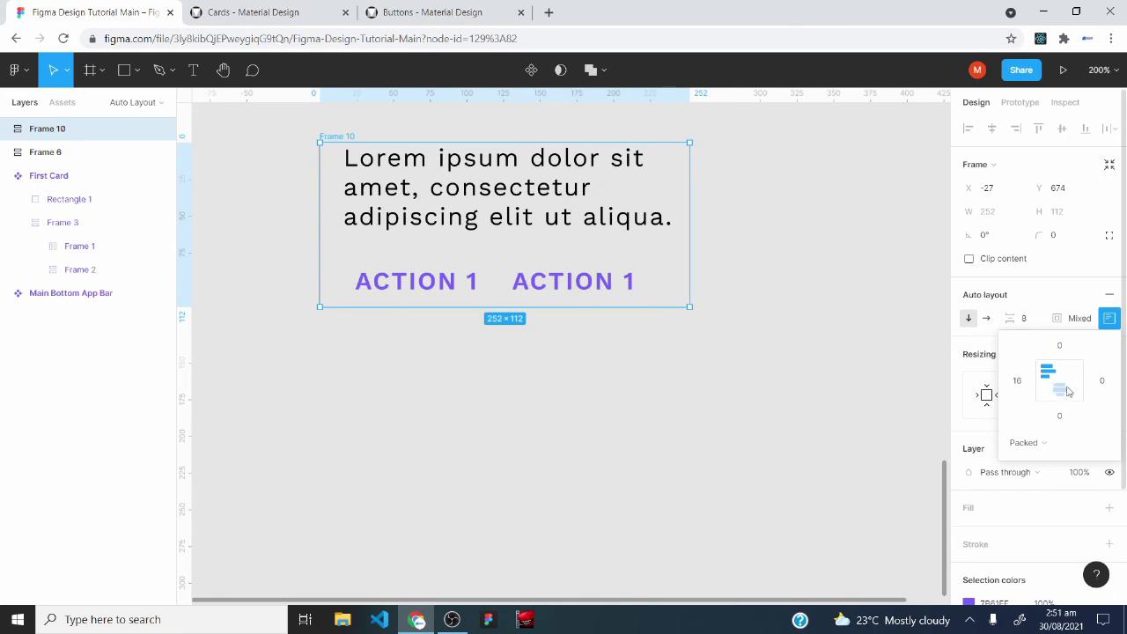
{"action": "left_click", "coordinate": [1102, 381]}
{"action": "key", "text": "Return"}
{"action": "left_click", "coordinate": [1061, 419]}
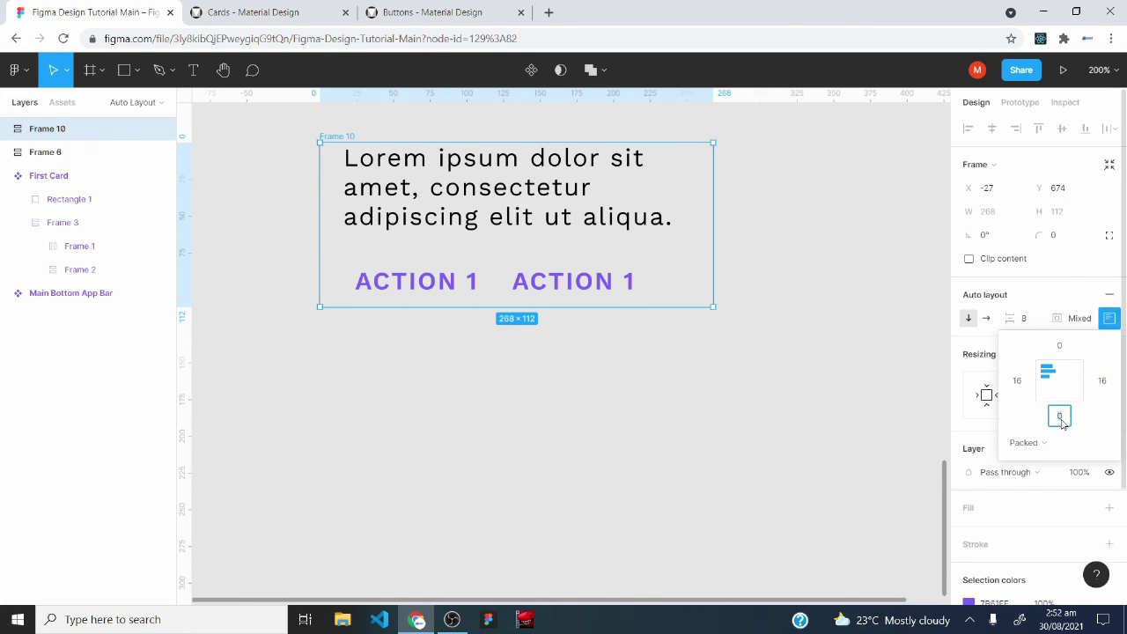
{"action": "key", "text": "Return"}
{"action": "left_click", "coordinate": [1060, 348]}
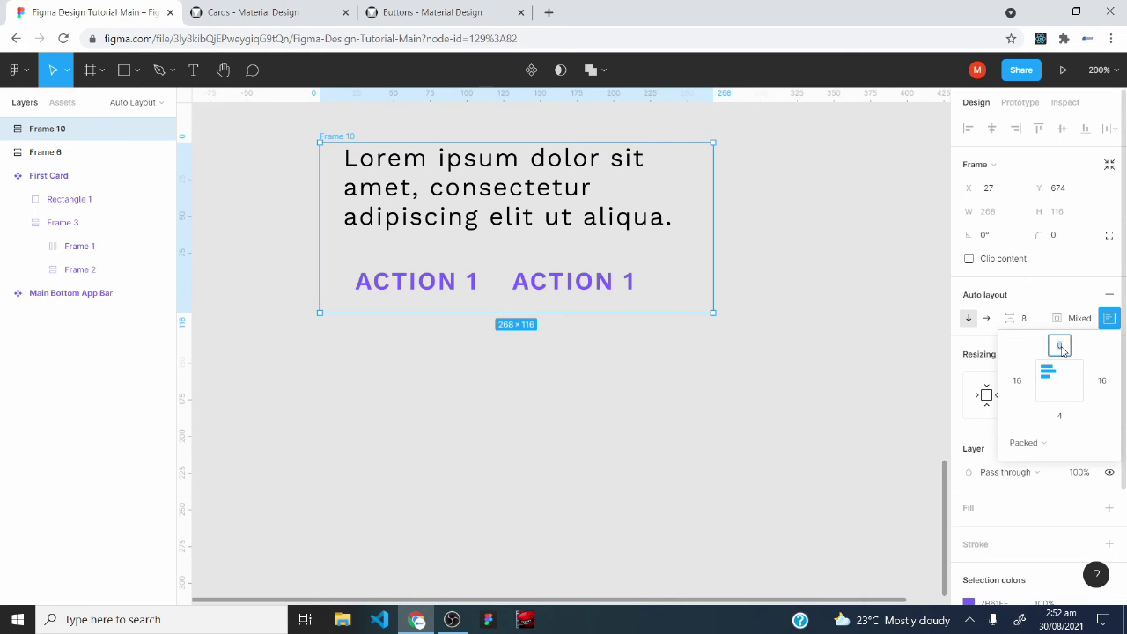
{"action": "type", "text": "4"}
{"action": "key", "text": "Return"}
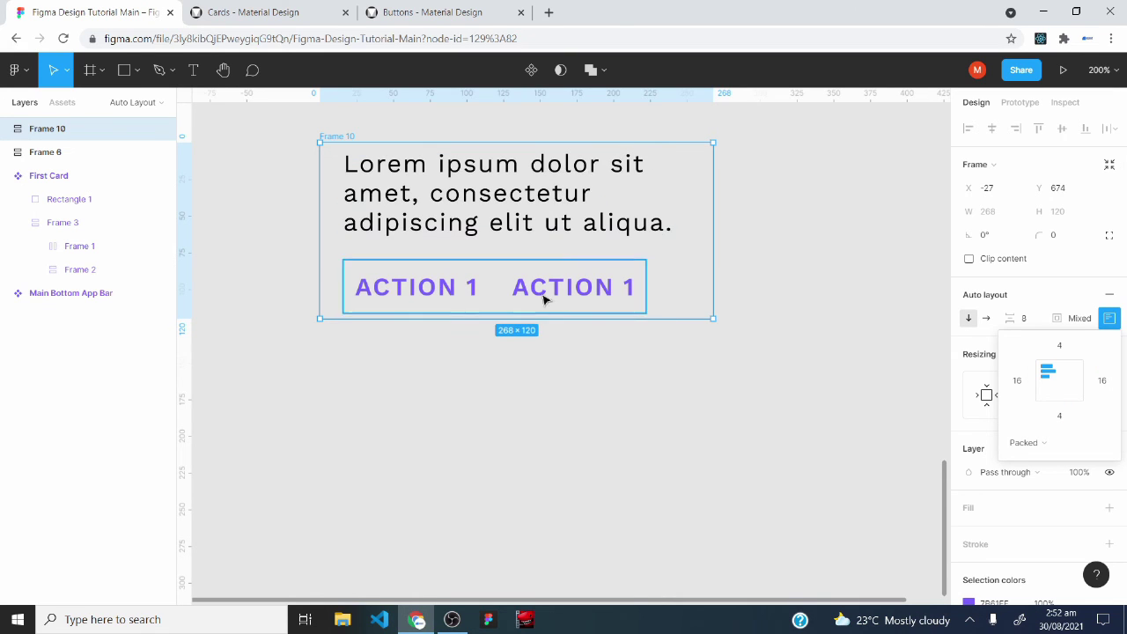
{"action": "key", "text": "Escape"}
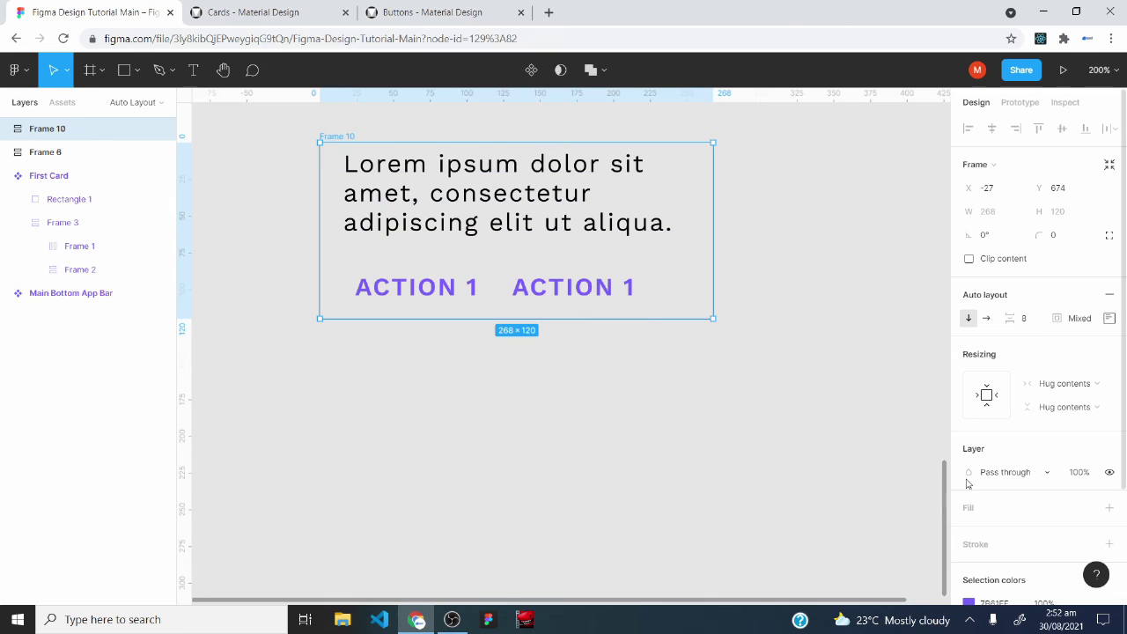
Add a white fill to Frame 10
{"action": "scroll", "coordinate": [1056, 508], "scroll_direction": "down", "scroll_amount": 1}
{"action": "scroll", "coordinate": [1056, 508], "scroll_direction": "down", "scroll_amount": 1}
{"action": "left_click", "coordinate": [1109, 435]}
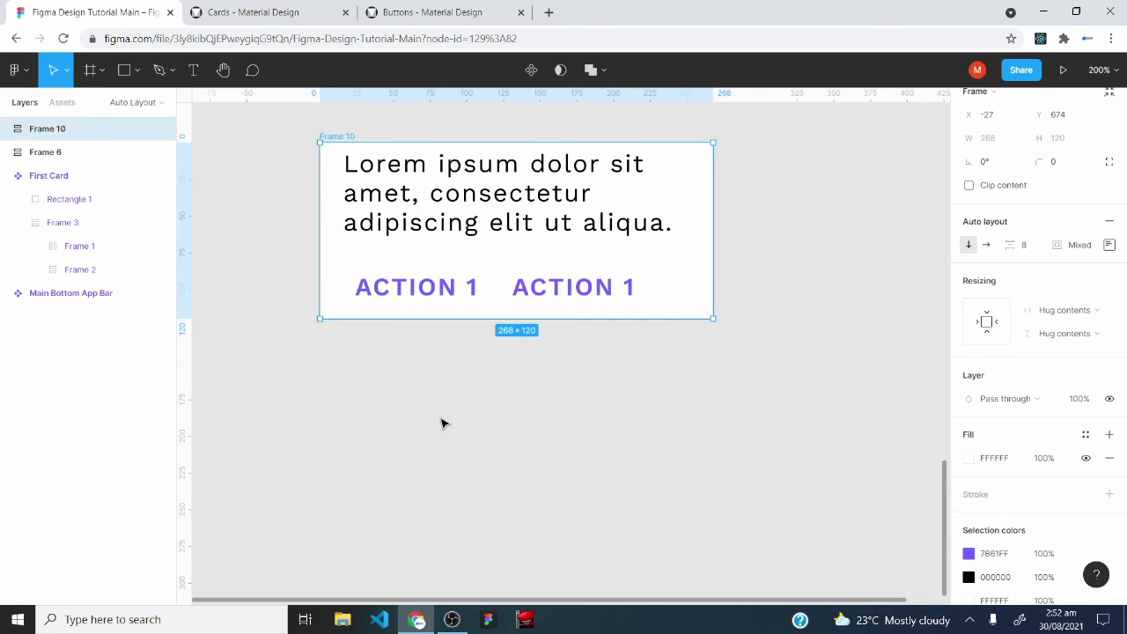
Set the lorem body text's horizontal resizing to Fill container
{"action": "scroll", "coordinate": [521, 440], "scroll_direction": "up", "scroll_amount": 3}
{"action": "scroll", "coordinate": [524, 462], "scroll_direction": "down", "scroll_amount": 4}
{"action": "left_click", "coordinate": [437, 194]}
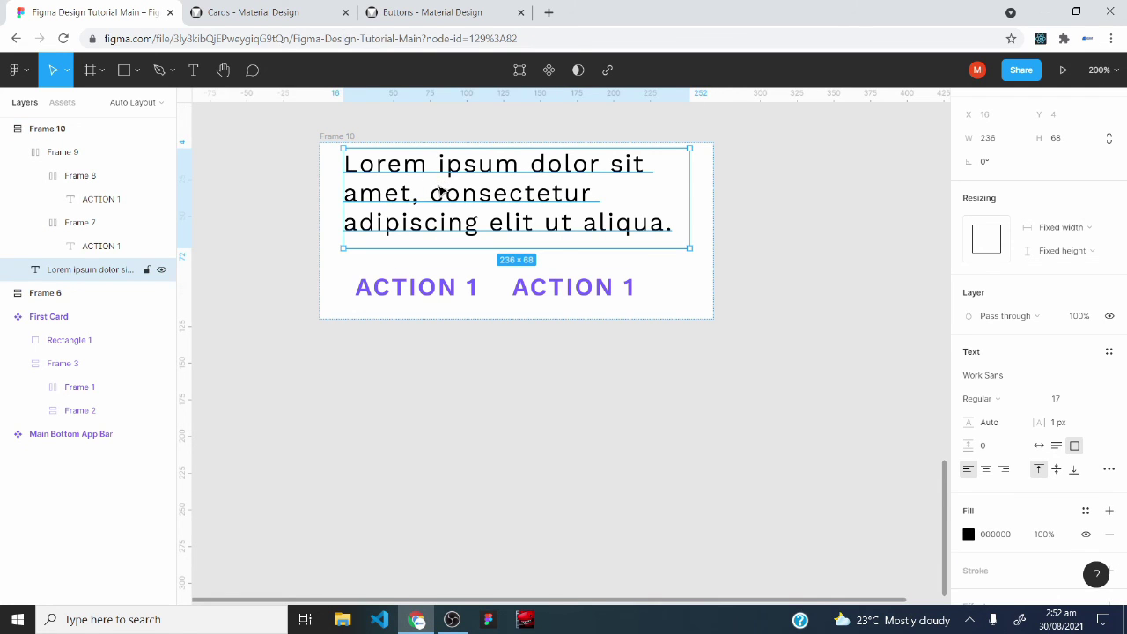
{"action": "left_click", "coordinate": [1082, 229]}
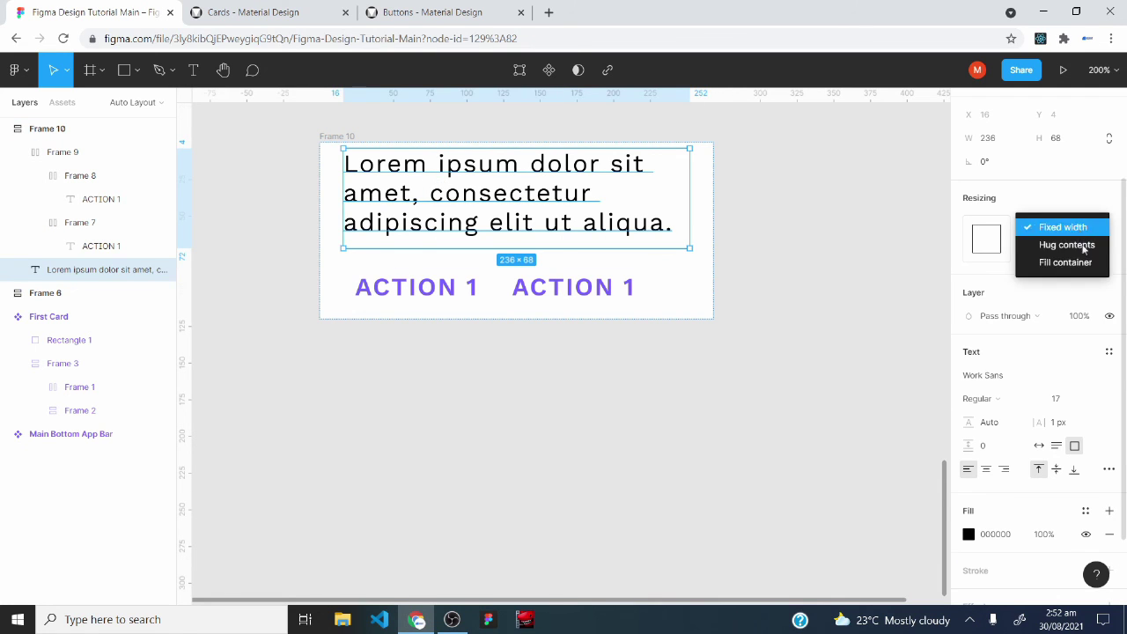
{"action": "left_click", "coordinate": [1065, 263]}
Centre the first ACTION 1 button's label and check the second button's alignment
{"action": "left_click", "coordinate": [410, 298]}
{"action": "left_click", "coordinate": [407, 298]}
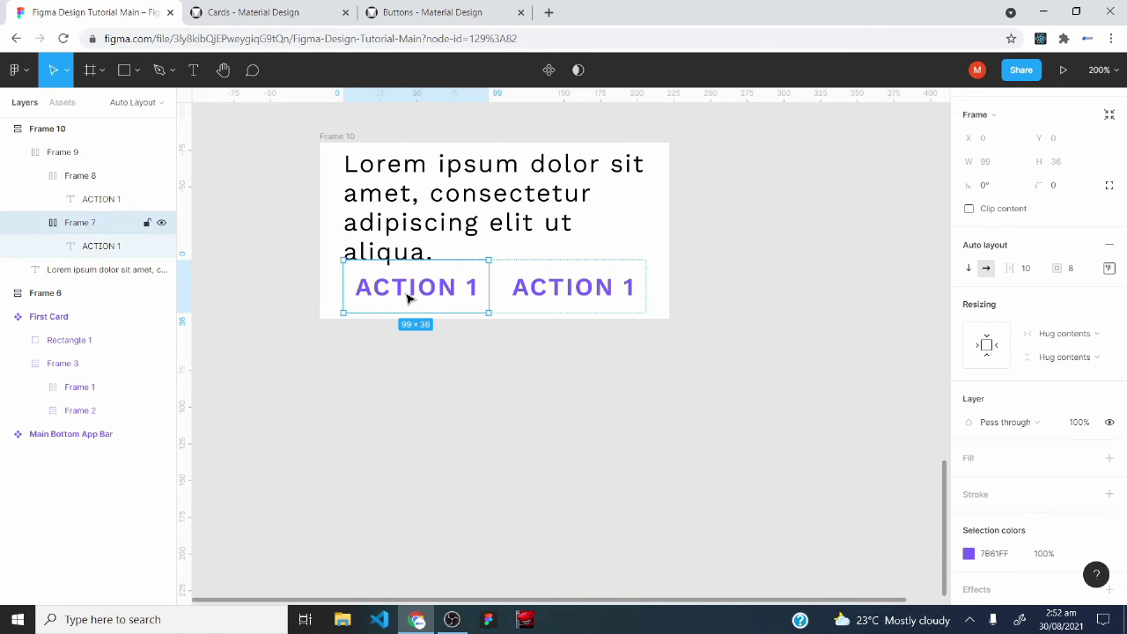
{"action": "left_click", "coordinate": [1108, 269]}
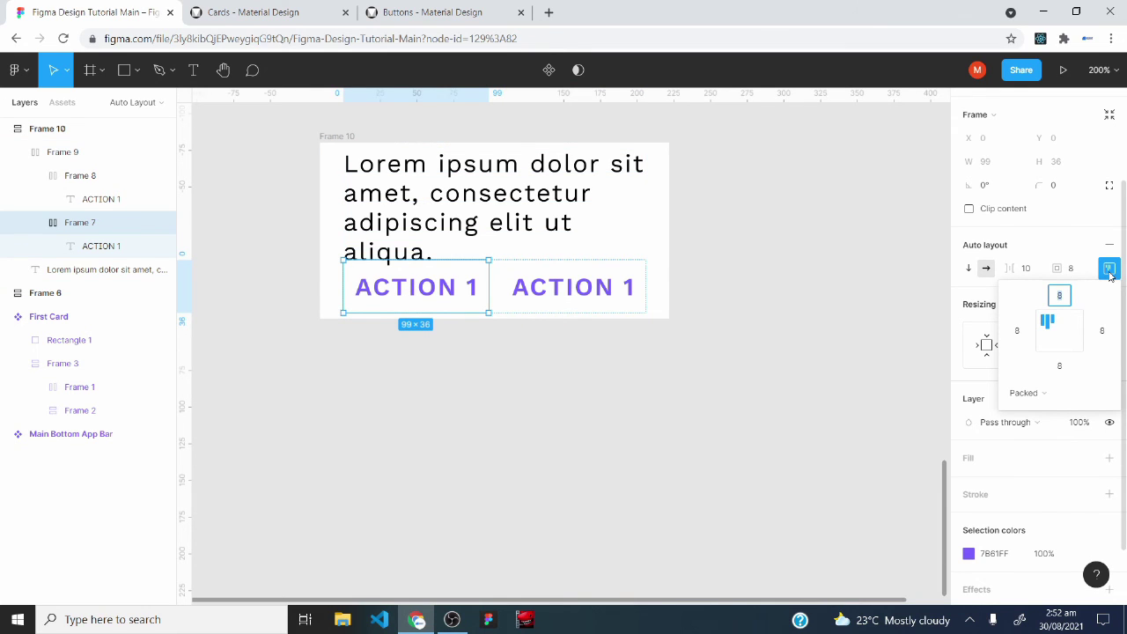
{"action": "left_click", "coordinate": [1058, 330]}
{"action": "left_click", "coordinate": [596, 285]}
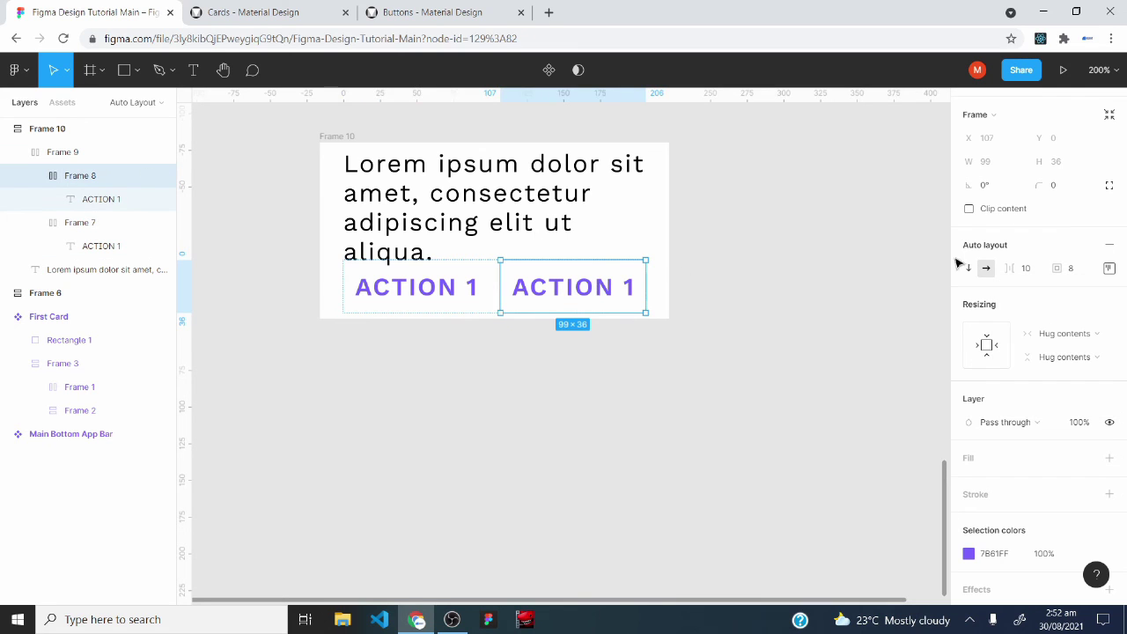
{"action": "left_click", "coordinate": [1108, 269]}
{"action": "left_click", "coordinate": [1108, 270]}
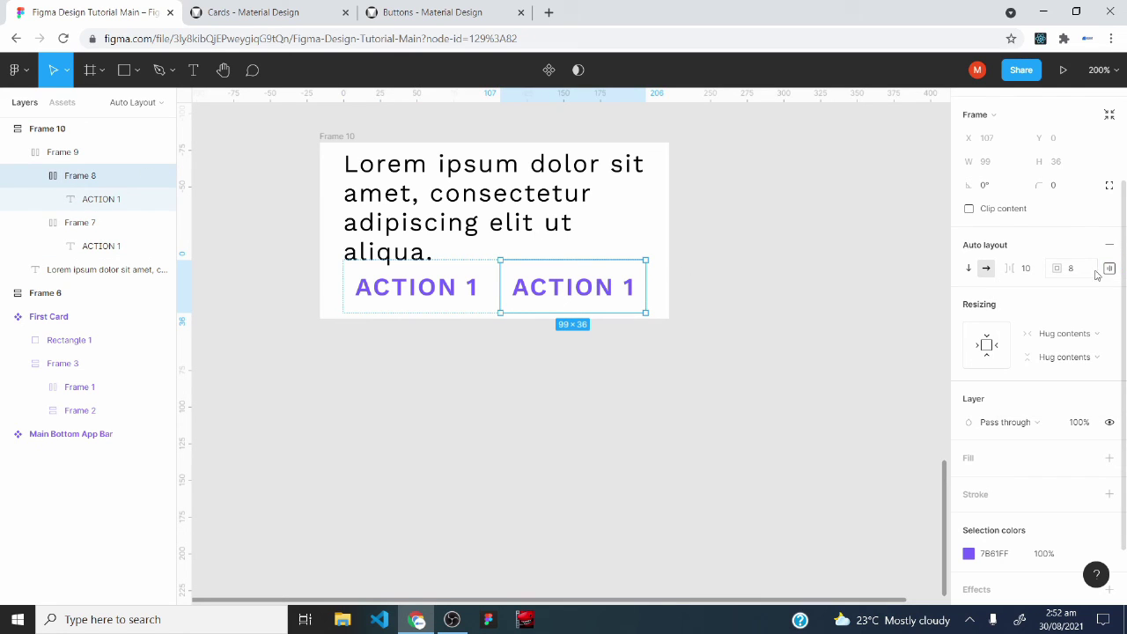
Drag Frame 10's right edge to give it a fixed 320×120 size
{"action": "left_click", "coordinate": [505, 453]}
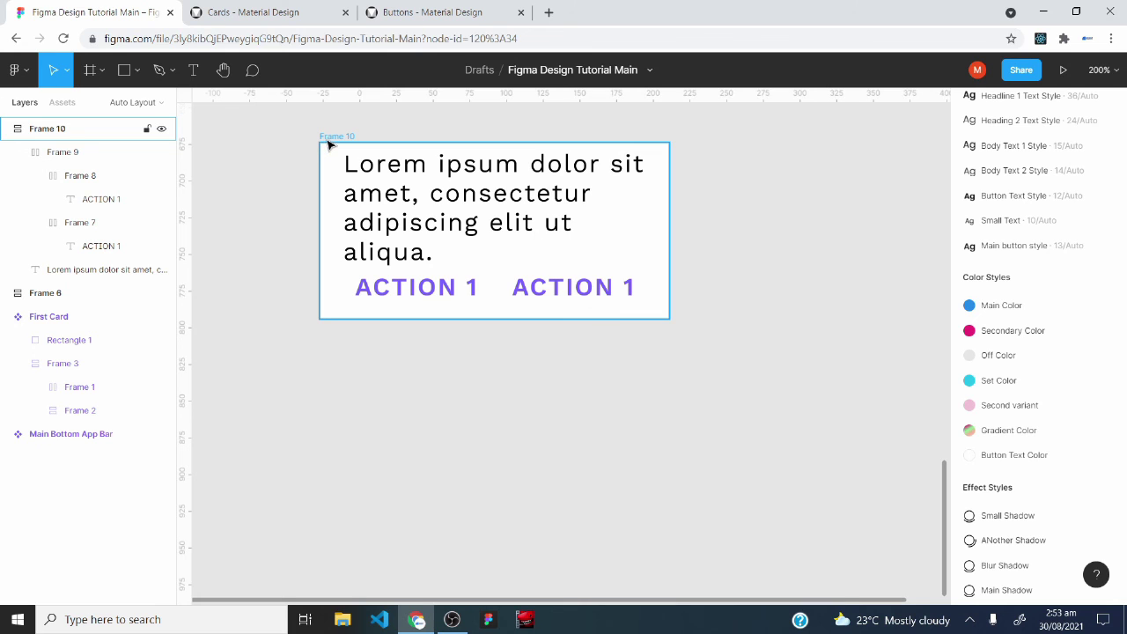
{"action": "left_click", "coordinate": [326, 139]}
{"action": "left_click_drag", "start_coordinate": [669, 228], "coordinate": [789, 224]}
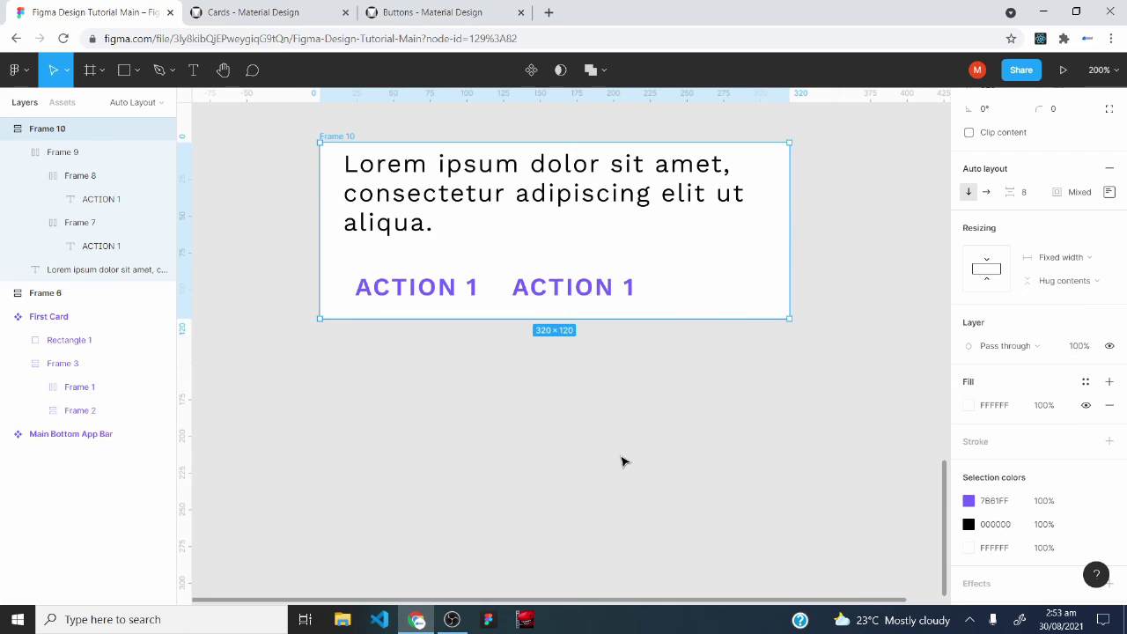
Widen Frame 10 to 344 px to match the grey media area, then expand Frame 6 in Layers
{"action": "scroll", "coordinate": [622, 461], "scroll_direction": "up", "scroll_amount": 3}
{"action": "scroll", "coordinate": [502, 356], "scroll_direction": "up", "scroll_amount": 4}
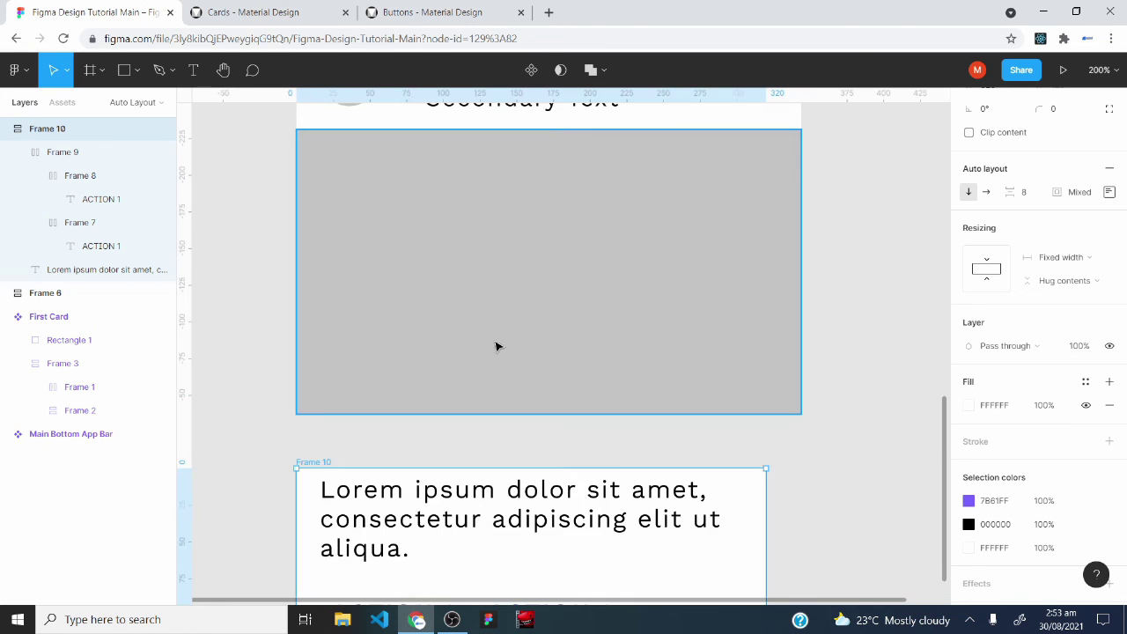
{"action": "scroll", "coordinate": [500, 349], "scroll_direction": "up", "scroll_amount": 1}
{"action": "scroll", "coordinate": [500, 349], "scroll_direction": "up", "scroll_amount": 3}
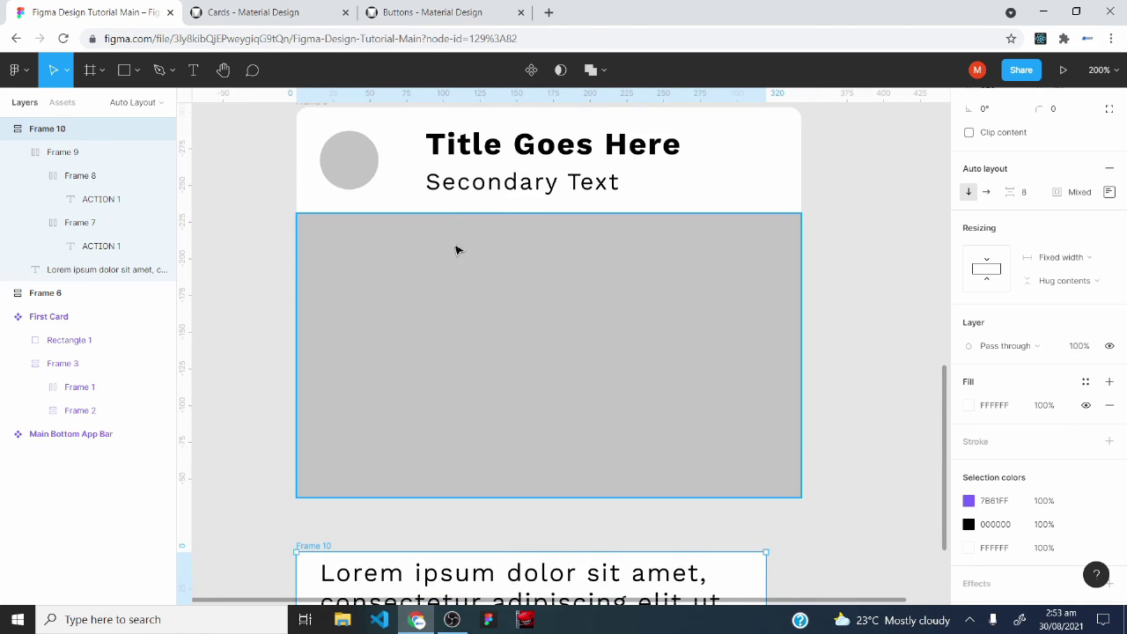
{"action": "scroll", "coordinate": [483, 295], "scroll_direction": "down", "scroll_amount": 6}
{"action": "left_click_drag", "start_coordinate": [765, 458], "coordinate": [803, 455]}
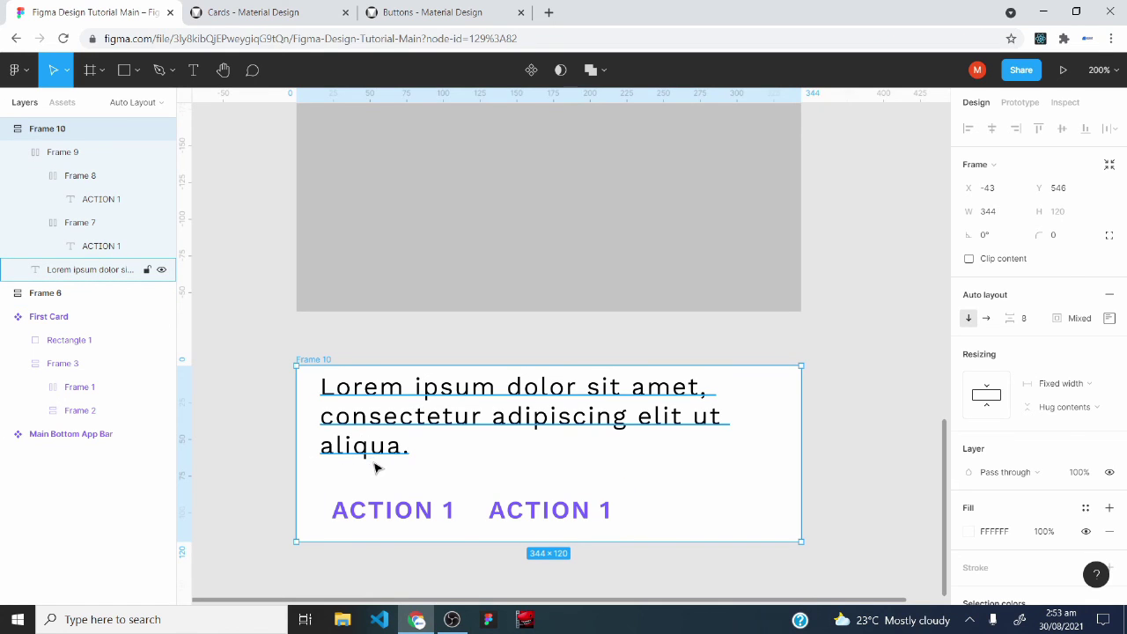
{"action": "left_click", "coordinate": [7, 129]}
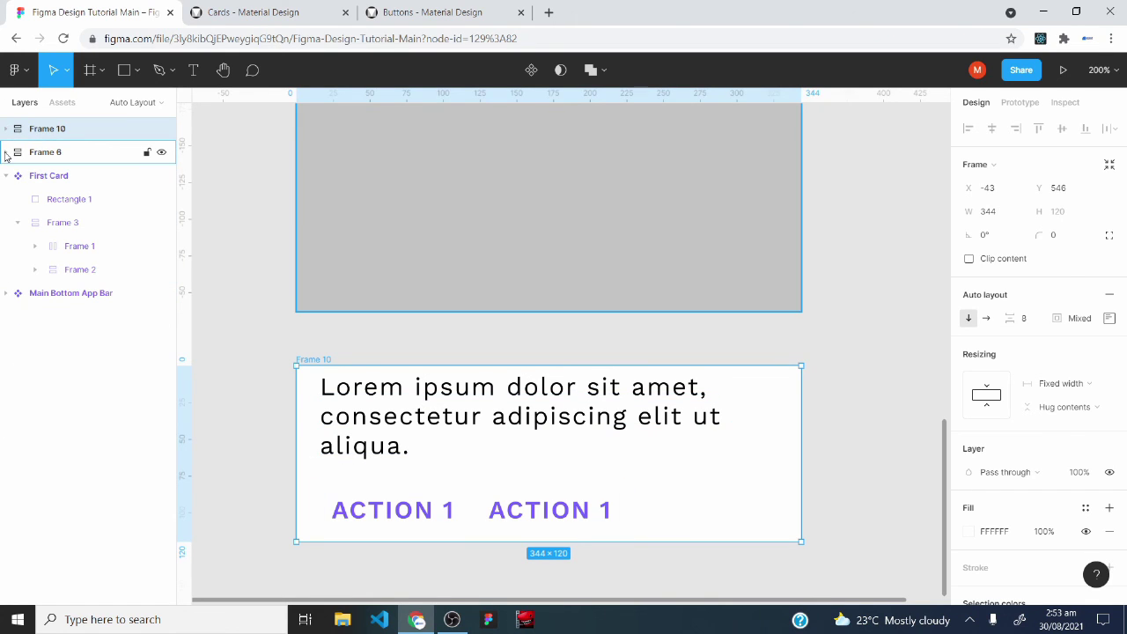
{"action": "left_click", "coordinate": [6, 153]}
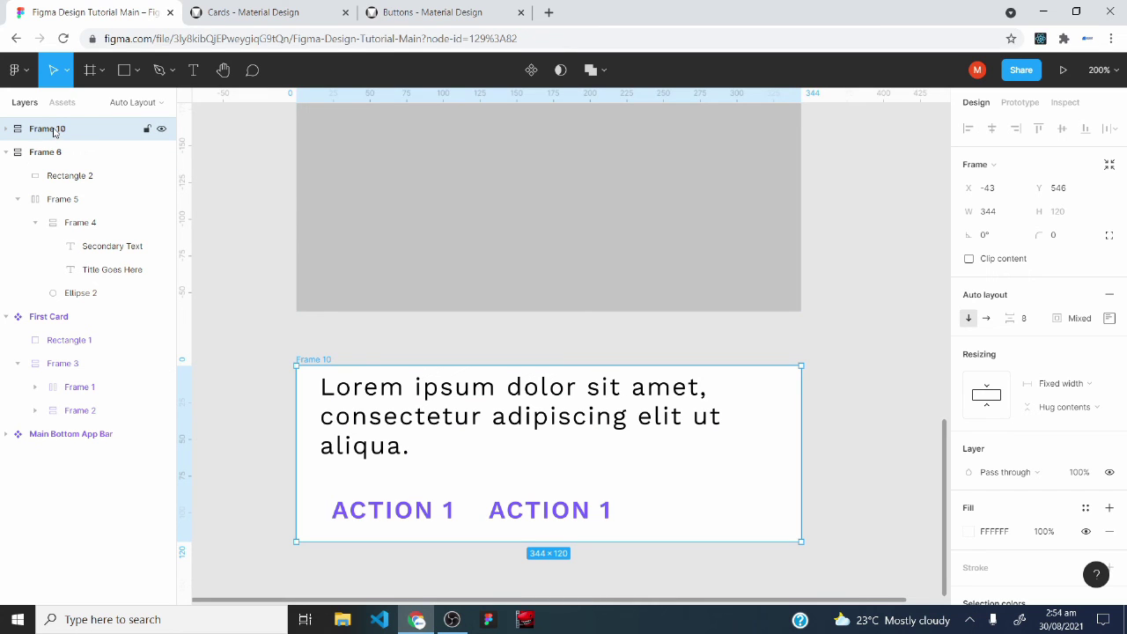
Move the body frame into Frame 6 and stack the card's contents vertically
{"action": "left_click_drag", "start_coordinate": [54, 131], "coordinate": [46, 169]}
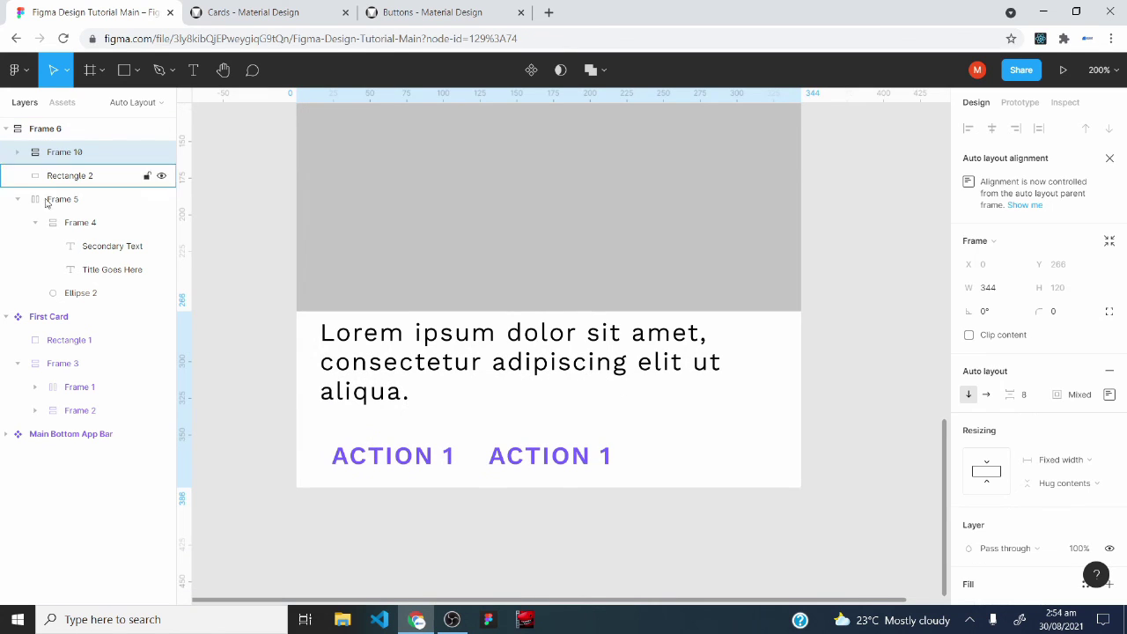
{"action": "left_click", "coordinate": [53, 132]}
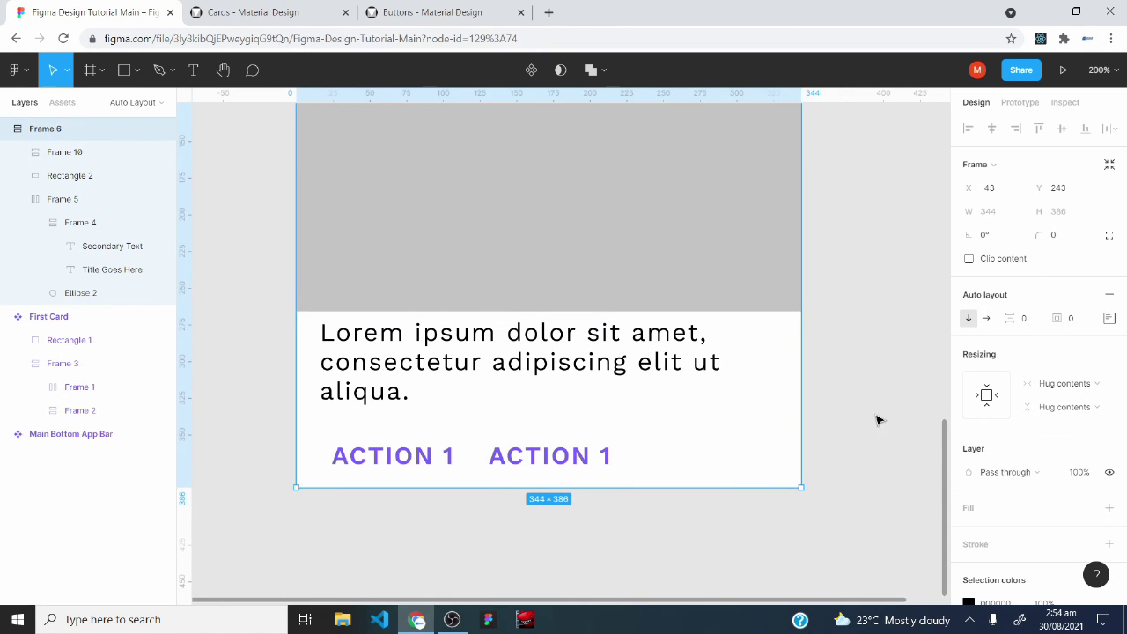
{"action": "left_click", "coordinate": [968, 318]}
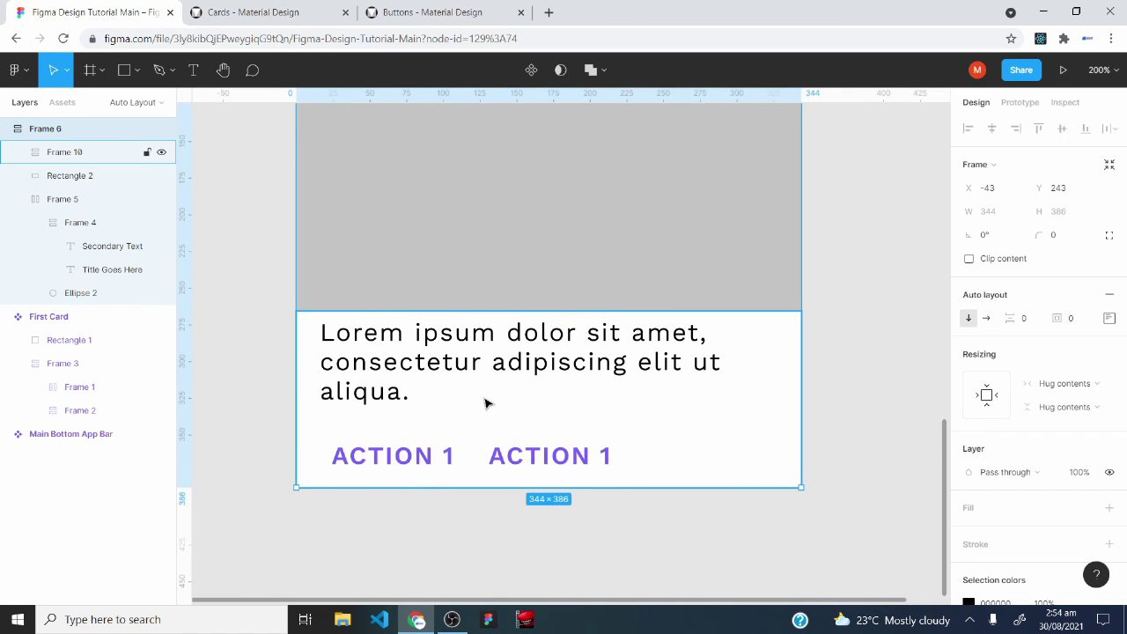
{"action": "scroll", "coordinate": [490, 407], "scroll_direction": "up", "scroll_amount": 5}
{"action": "scroll", "coordinate": [493, 410], "scroll_direction": "down", "scroll_amount": 4}
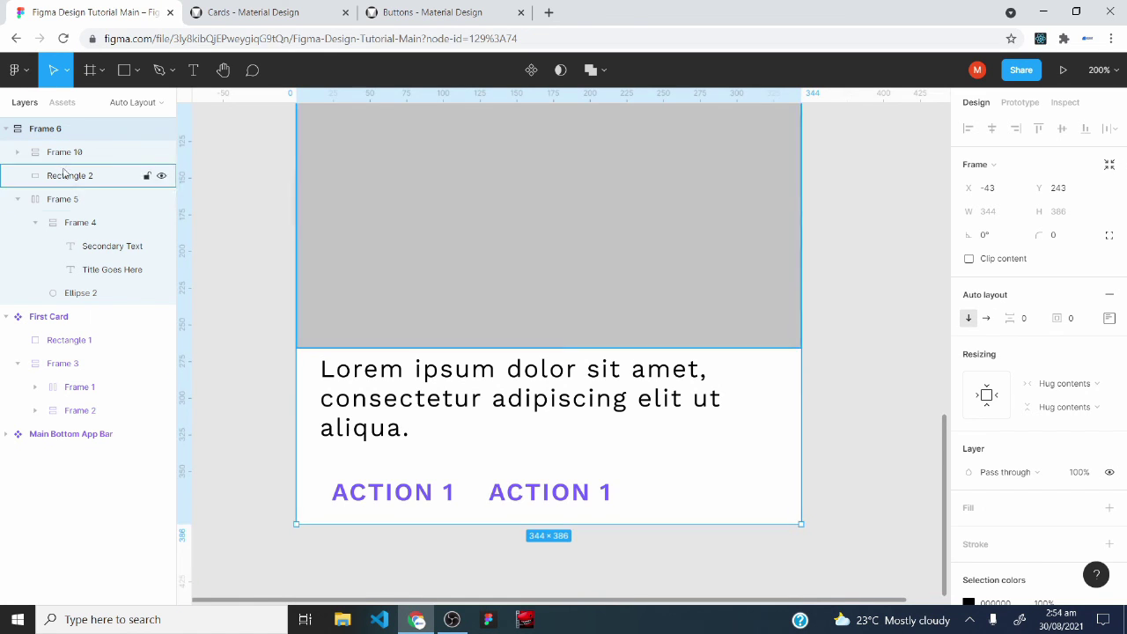
Set Frame 10 to Fill container so the whole 344×386 card resizes together
{"action": "left_click", "coordinate": [58, 153]}
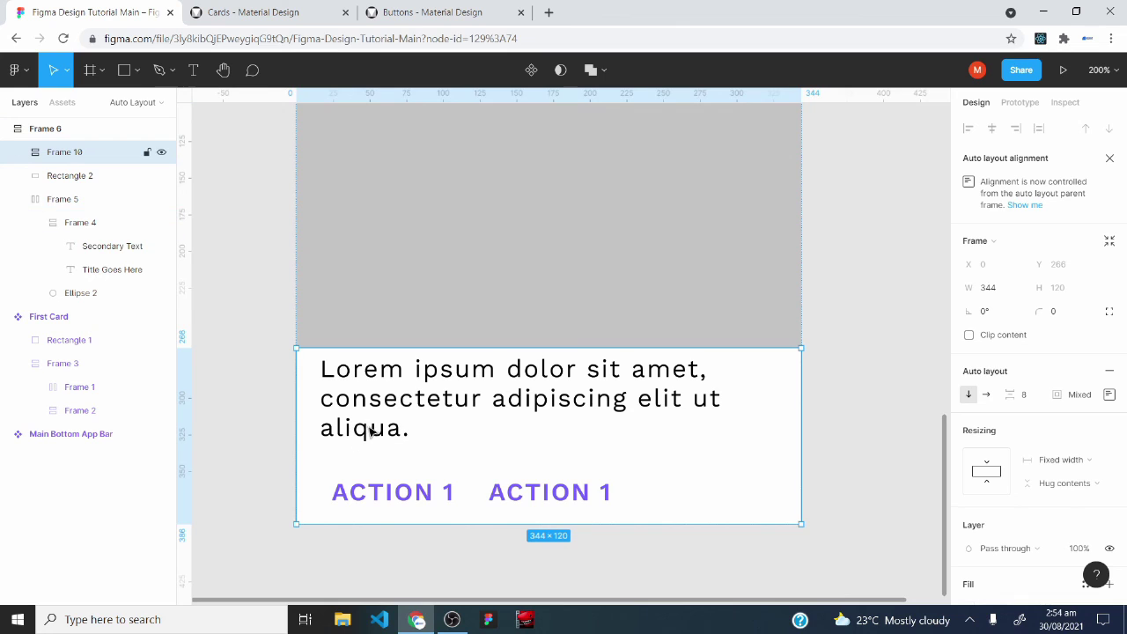
{"action": "left_click", "coordinate": [1069, 460]}
{"action": "left_click", "coordinate": [1074, 495]}
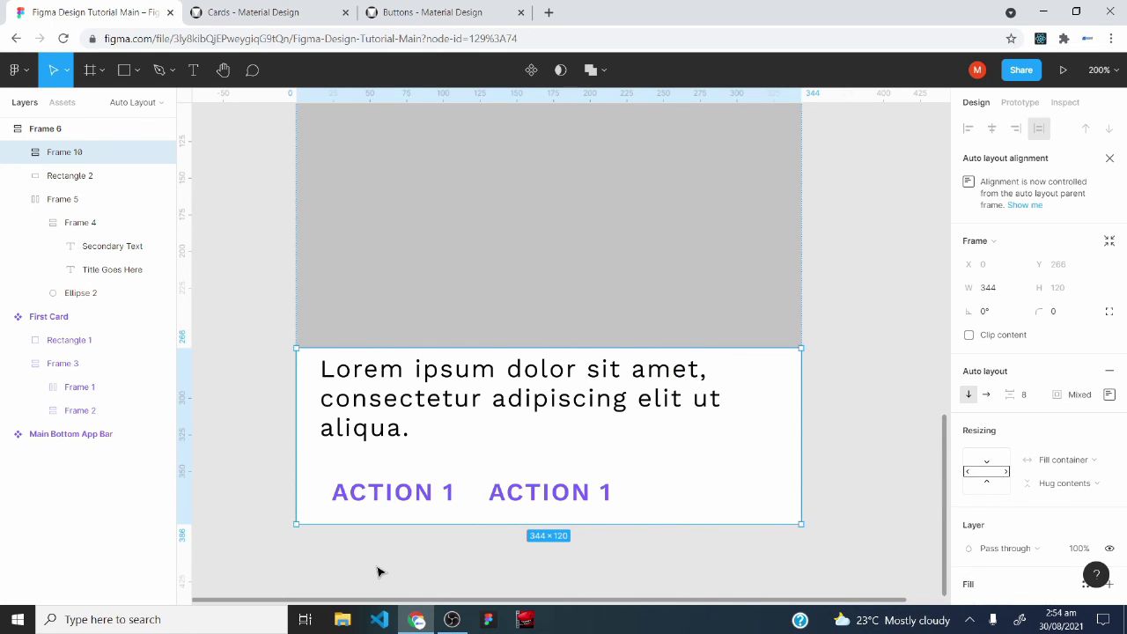
{"action": "key", "text": "shift+0"}
{"action": "left_click", "coordinate": [322, 221]}
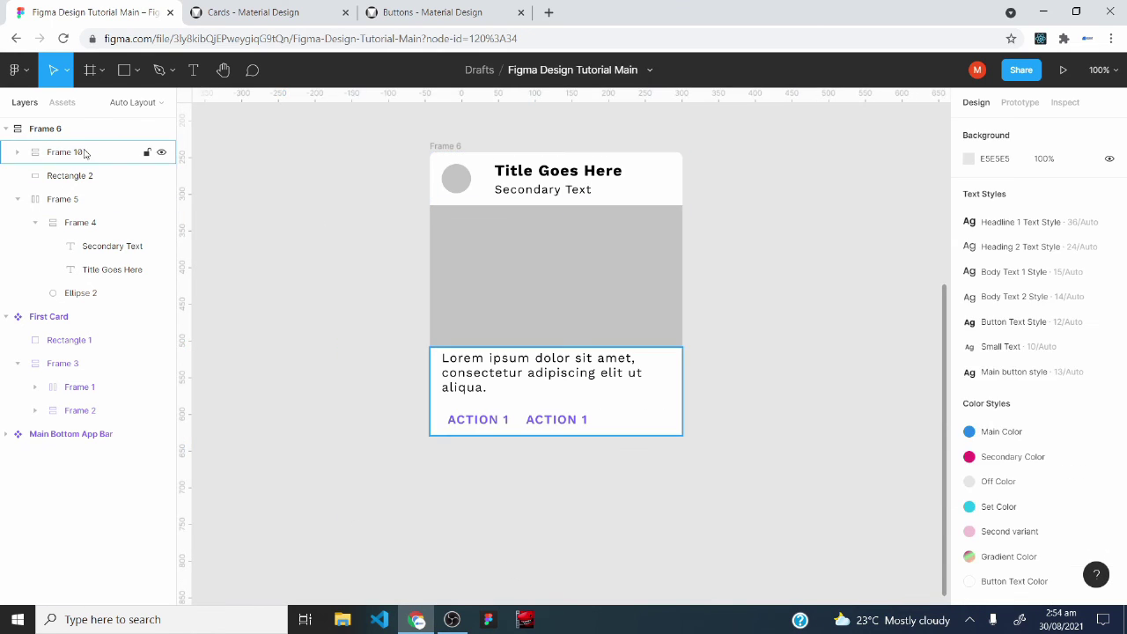
{"action": "left_click", "coordinate": [68, 132]}
Set the header Frame 5 and grey Rectangle 2 to Fill container width
{"action": "mouse_move", "coordinate": [682, 275]}
{"action": "left_mouse_down"}
{"action": "mouse_move", "coordinate": [734, 274]}
{"action": "mouse_move", "coordinate": [685, 269]}
{"action": "left_mouse_up"}
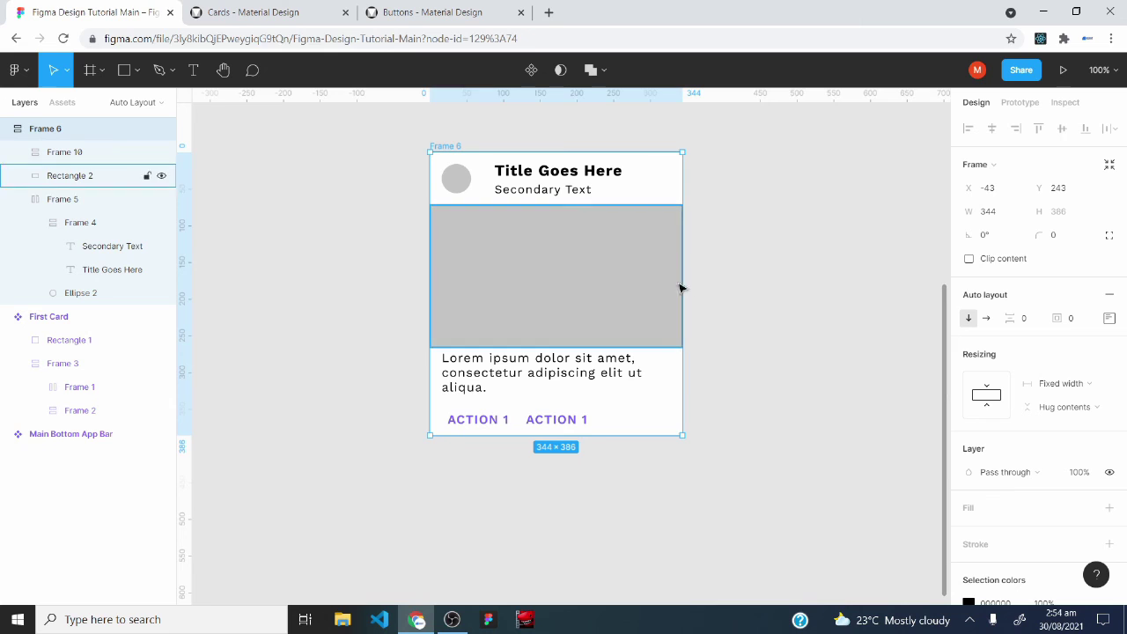
{"action": "left_click", "coordinate": [72, 200]}
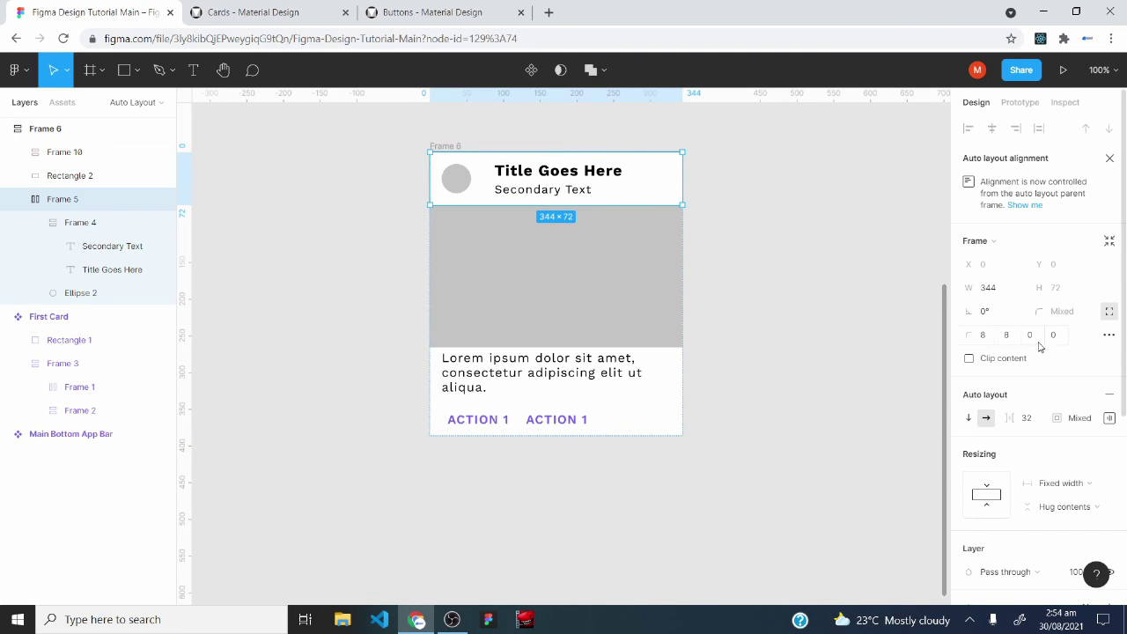
{"action": "left_click", "coordinate": [1082, 485]}
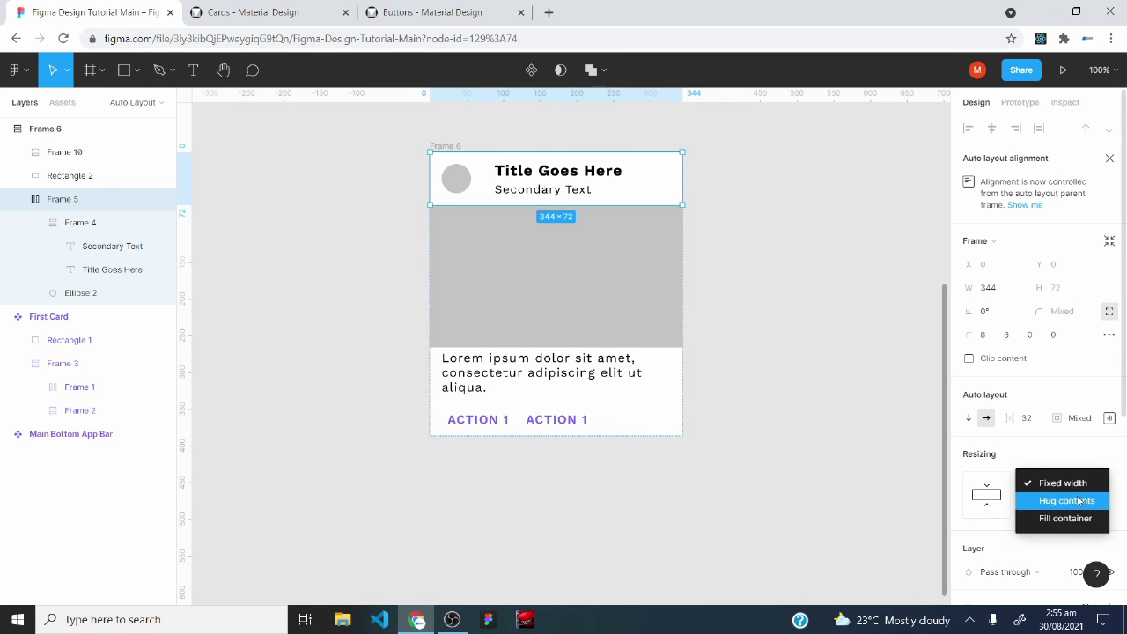
{"action": "left_click", "coordinate": [1078, 521]}
{"action": "left_click", "coordinate": [66, 176]}
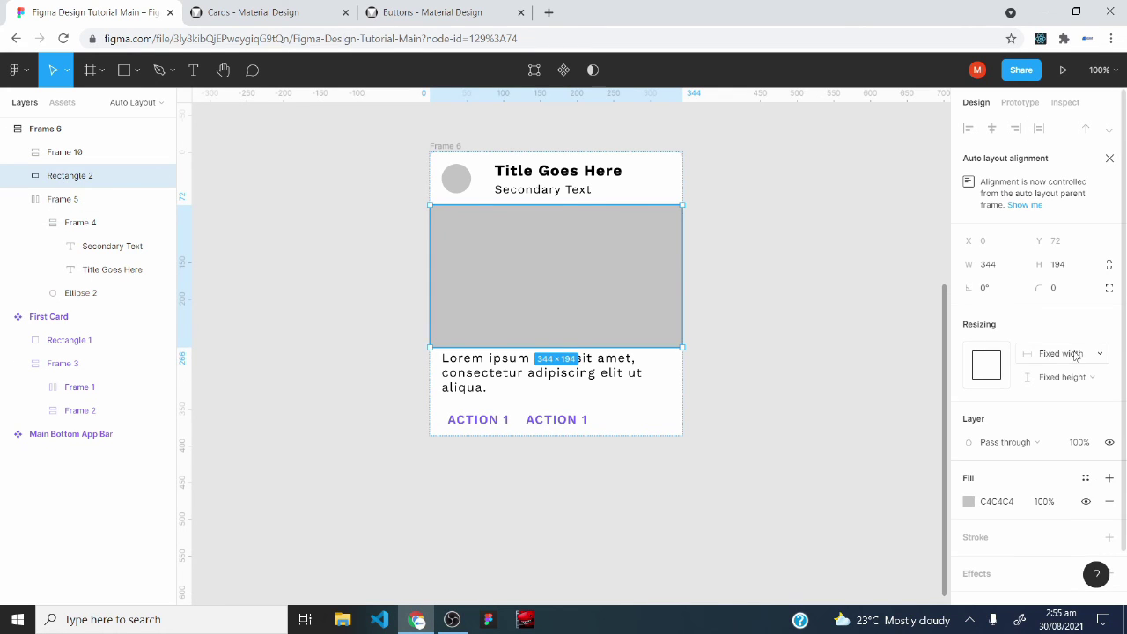
{"action": "left_click", "coordinate": [1074, 355]}
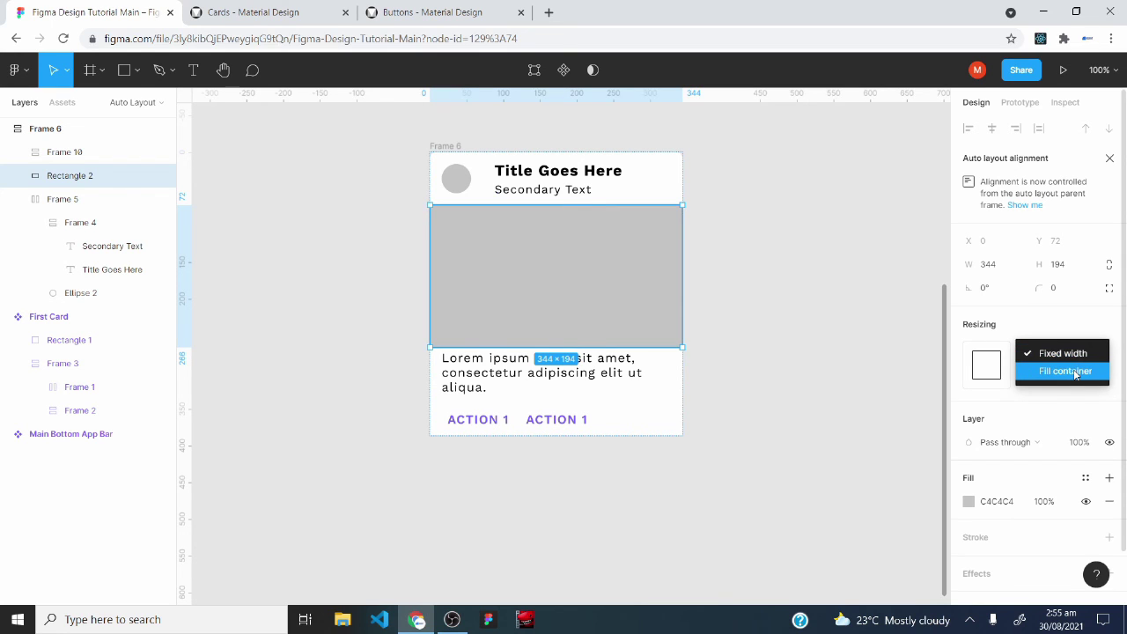
{"action": "left_click", "coordinate": [1075, 374]}
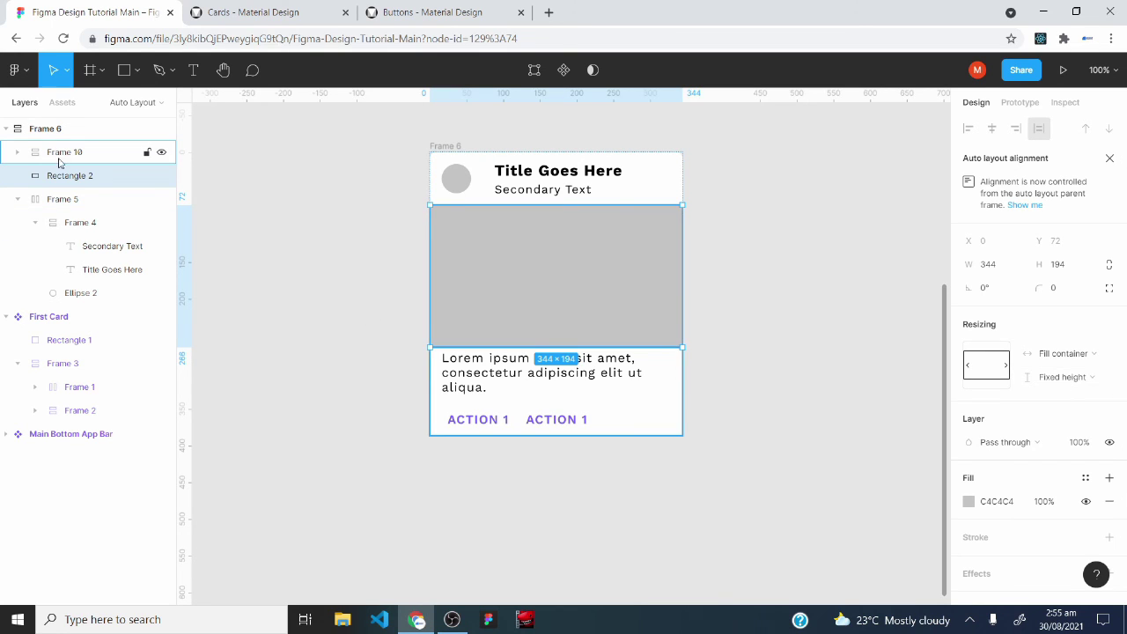
Widen the Frame 6 card so the lorem body text wraps to two lines
{"action": "left_click", "coordinate": [45, 129]}
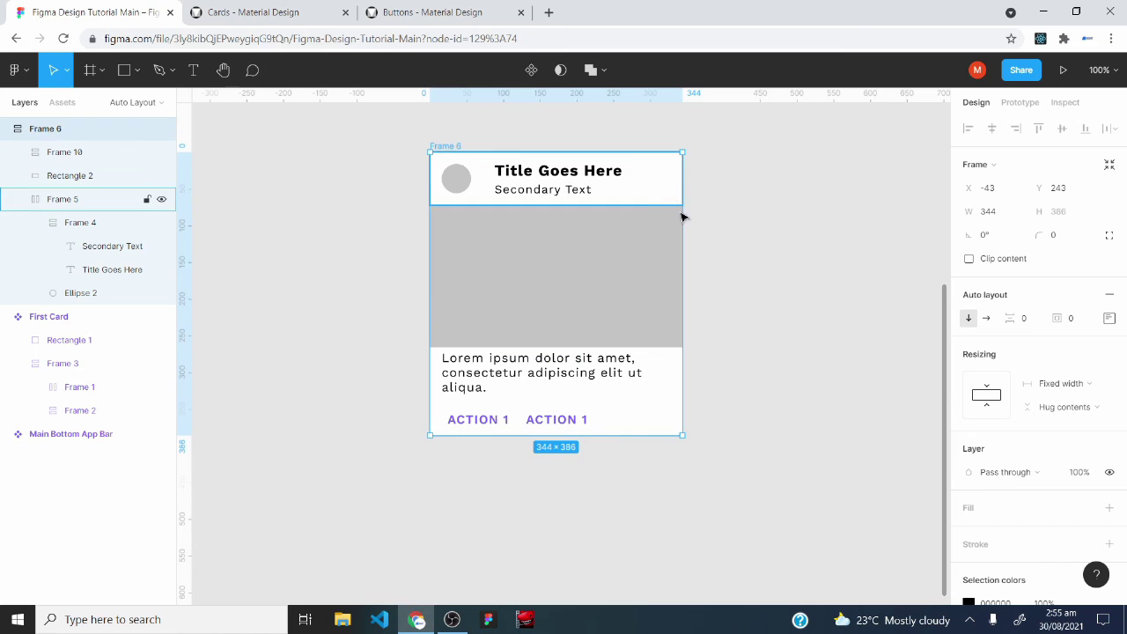
{"action": "left_click_drag", "start_coordinate": [686, 217], "coordinate": [717, 239]}
{"action": "double_click", "coordinate": [471, 373]}
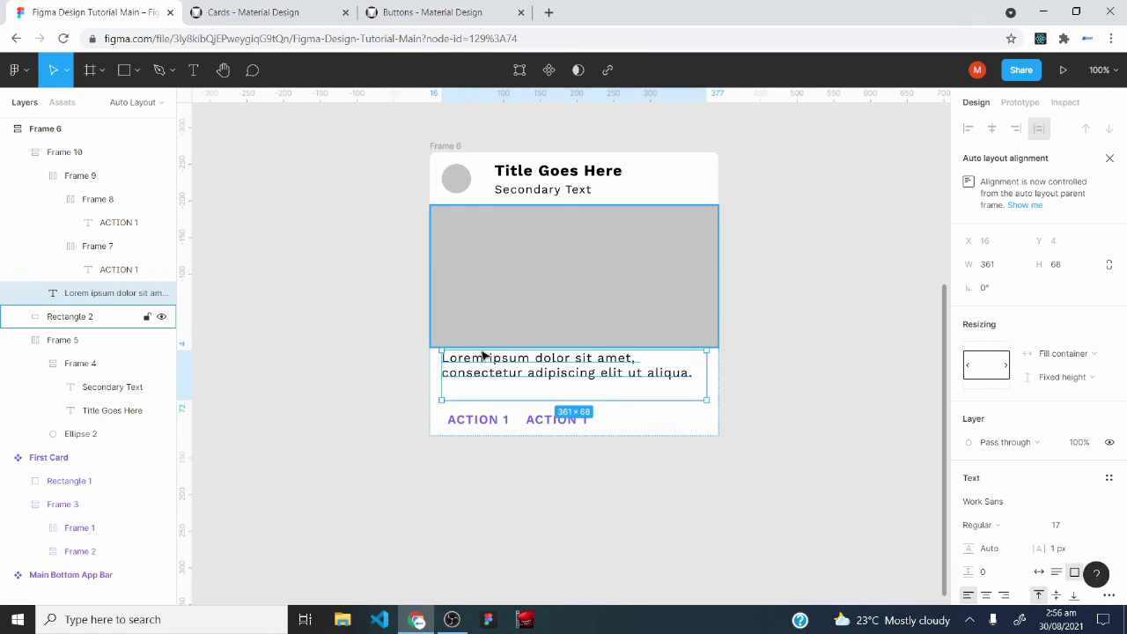
{"action": "key", "text": "Tab"}
Give Frame 10 top and bottom padding of 8
{"action": "left_click", "coordinate": [55, 156]}
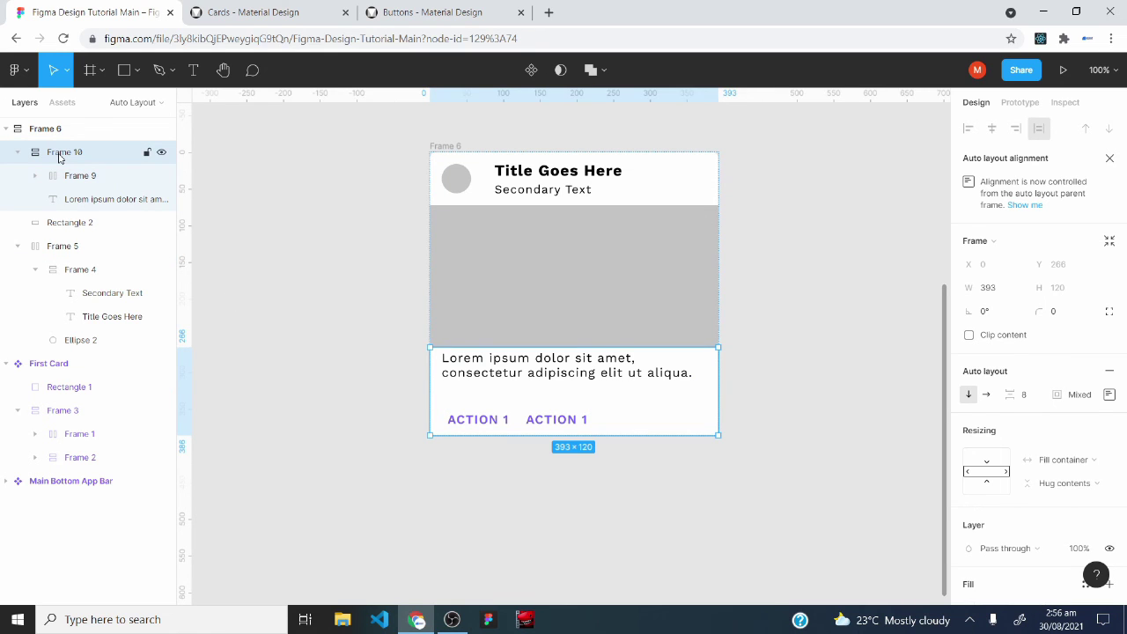
{"action": "left_click", "coordinate": [1109, 394]}
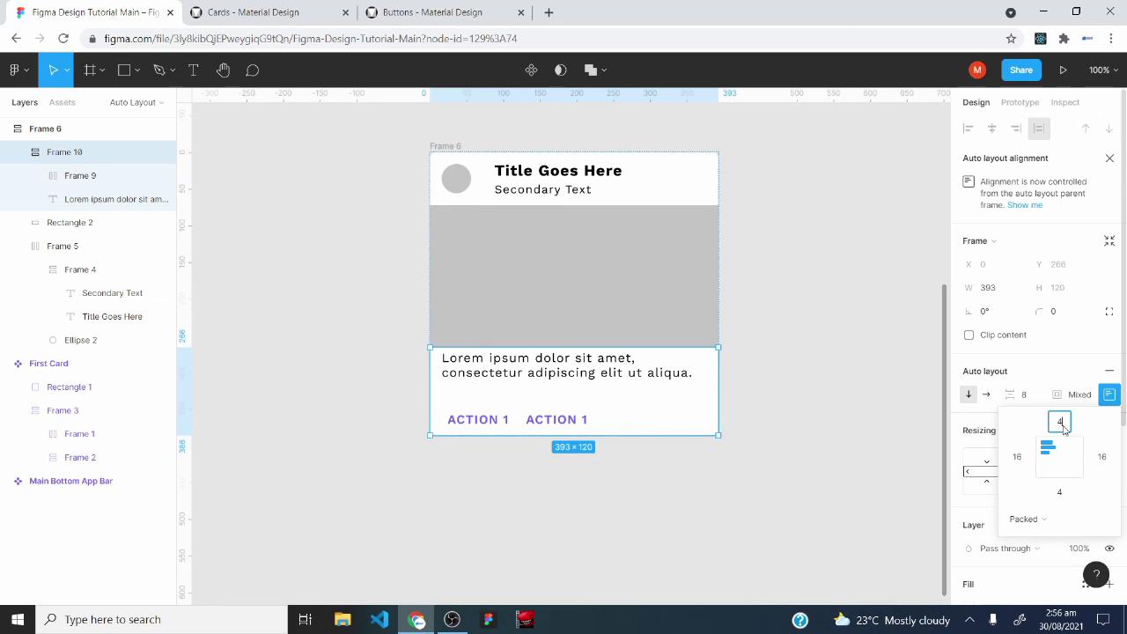
{"action": "type", "text": "8"}
{"action": "key", "text": "Return"}
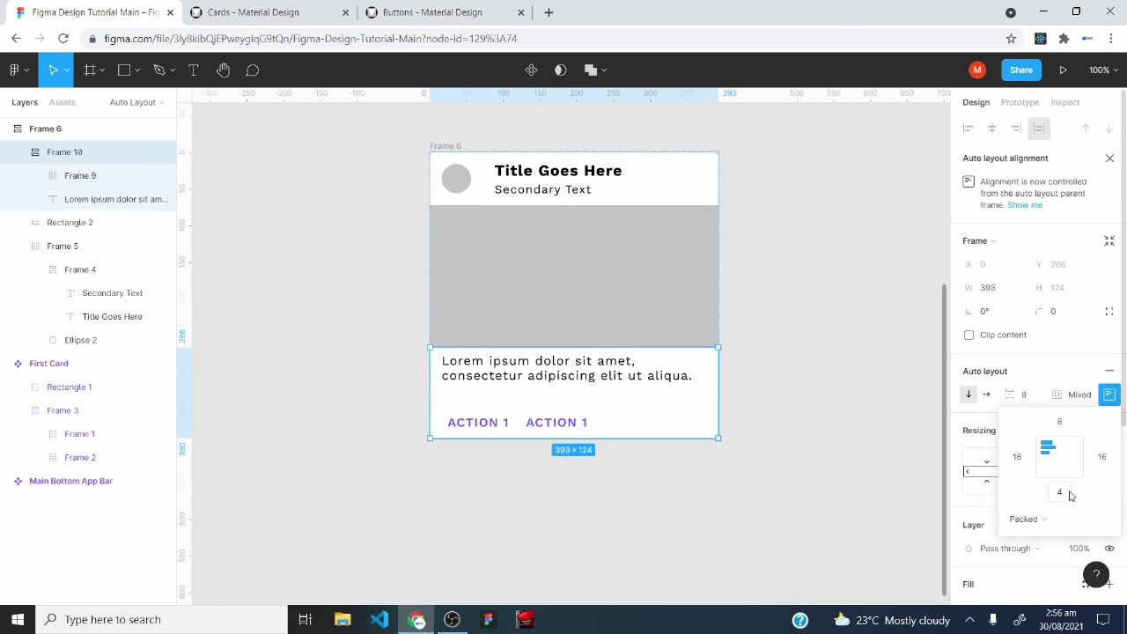
{"action": "left_click", "coordinate": [1061, 492]}
{"action": "key", "text": "Return"}
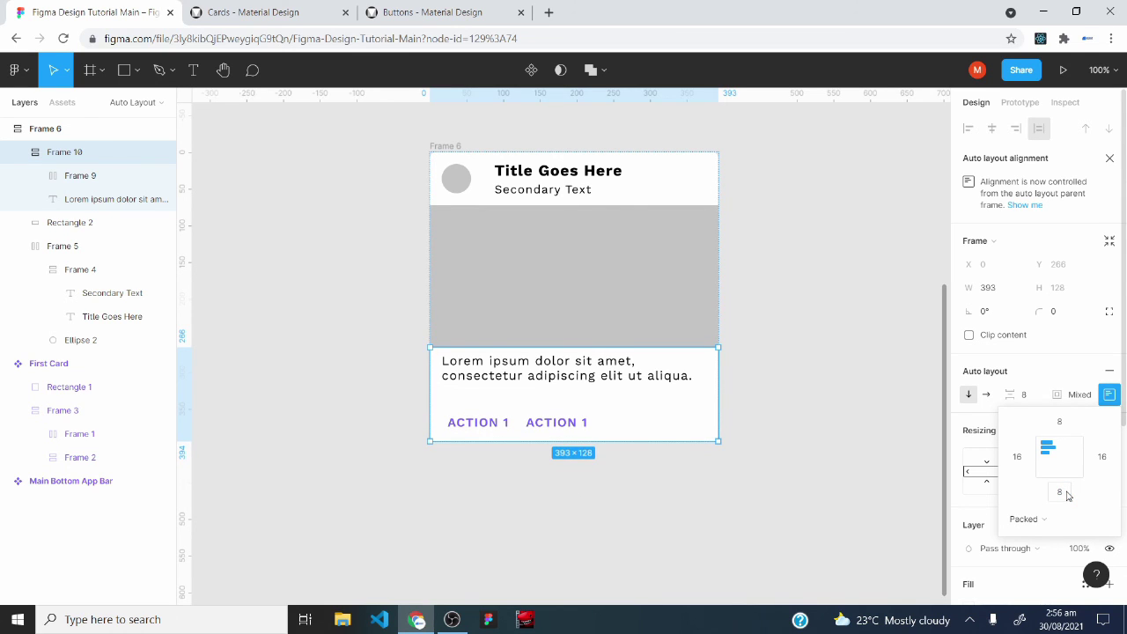
Shorten the lorem text box to 48 high, giving a 393×374 card
{"action": "left_click", "coordinate": [76, 201]}
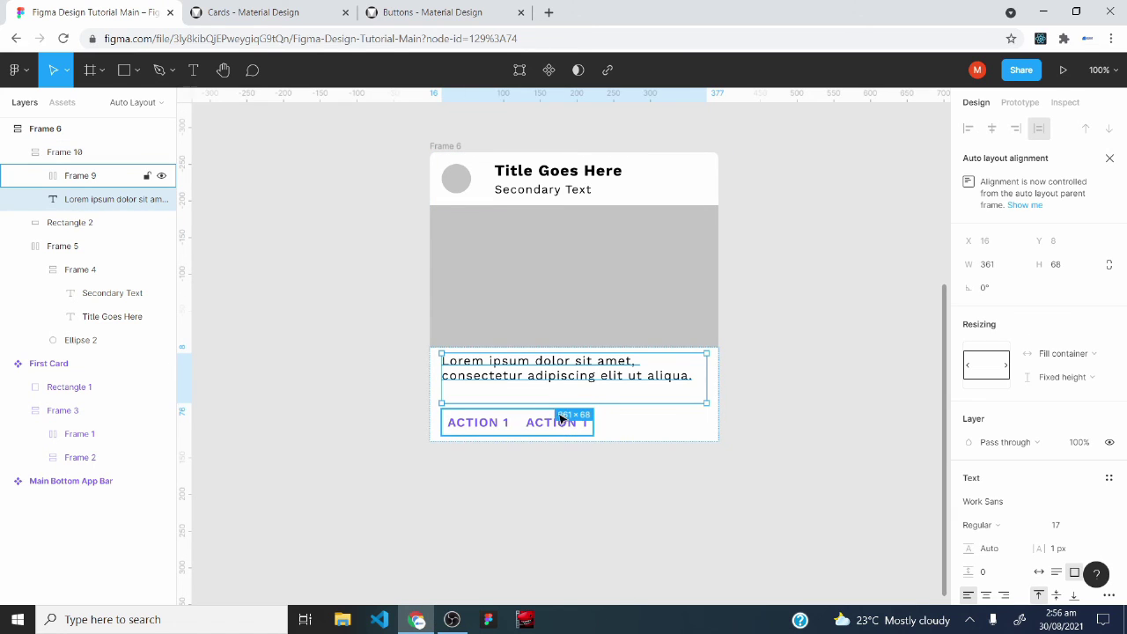
{"action": "left_click_drag", "start_coordinate": [490, 402], "coordinate": [493, 388]}
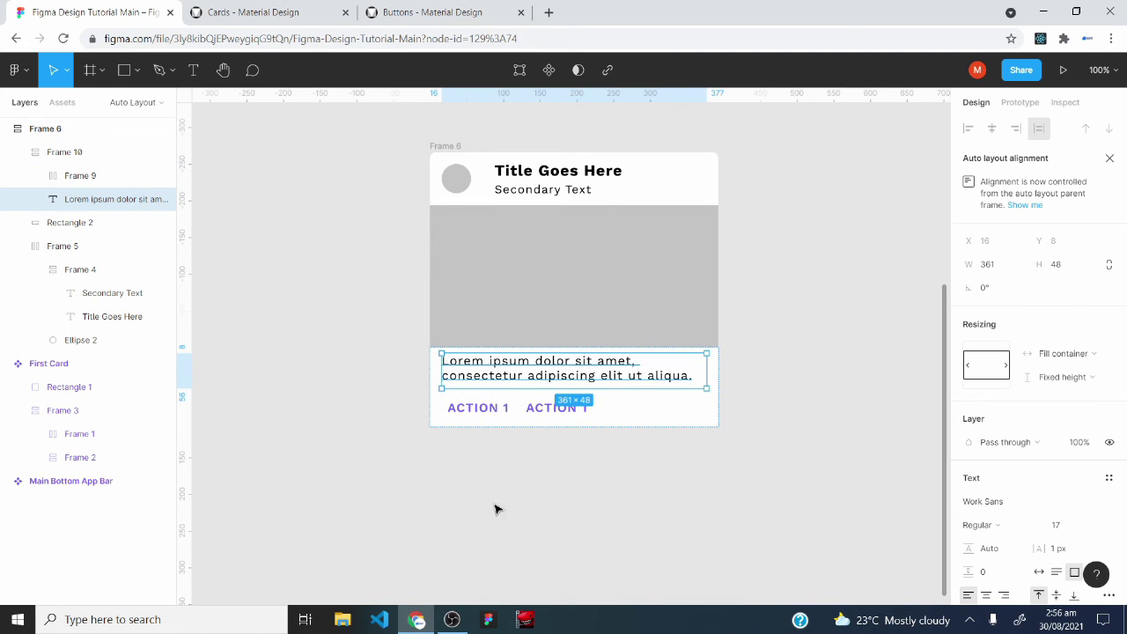
{"action": "left_click", "coordinate": [467, 511]}
Set Frame 10's item spacing to 16 between the lorem text and ACTION buttons
{"action": "left_click", "coordinate": [57, 131]}
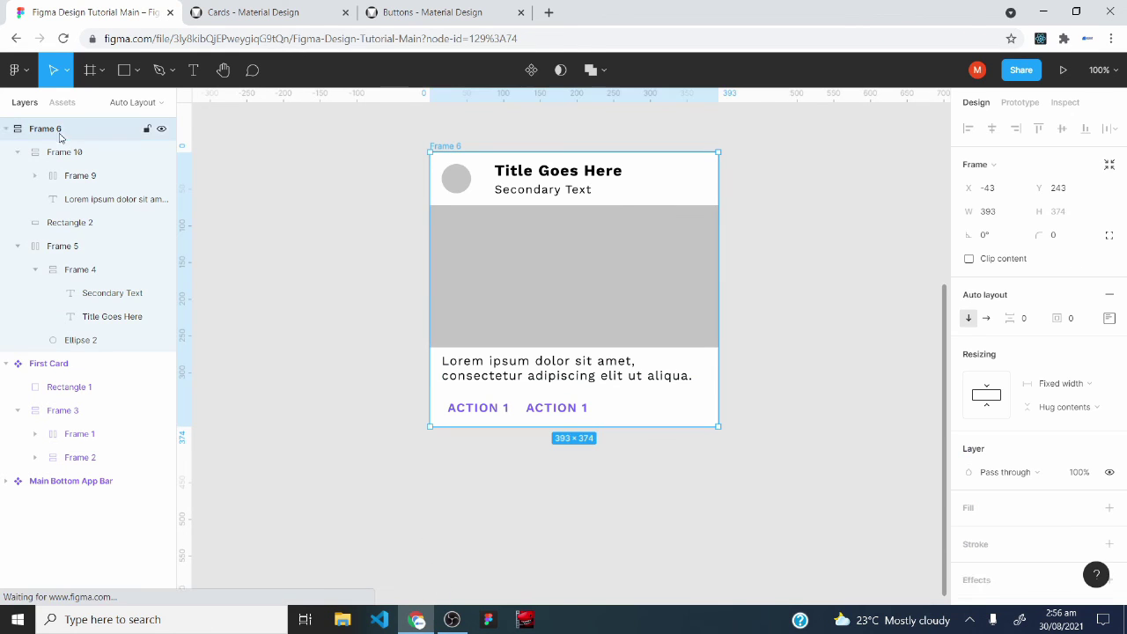
{"action": "mouse_move", "coordinate": [709, 258]}
{"action": "left_mouse_down"}
{"action": "mouse_move", "coordinate": [692, 253]}
{"action": "mouse_move", "coordinate": [737, 254]}
{"action": "mouse_move", "coordinate": [637, 254]}
{"action": "mouse_move", "coordinate": [719, 274]}
{"action": "left_mouse_up"}
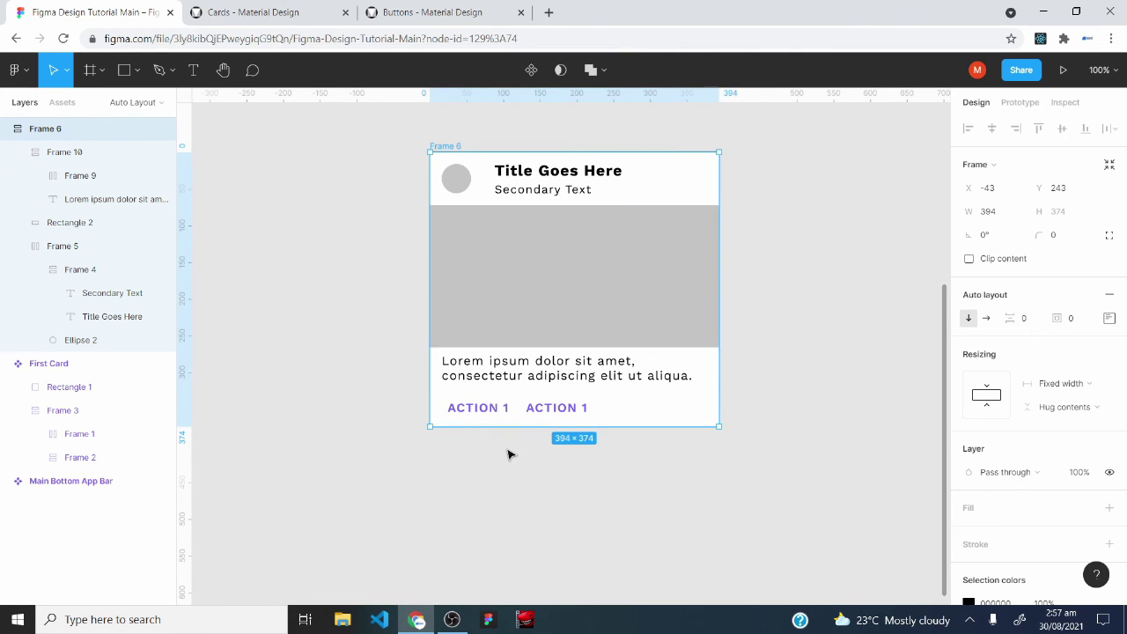
{"action": "double_click", "coordinate": [482, 378]}
{"action": "left_click", "coordinate": [472, 410]}
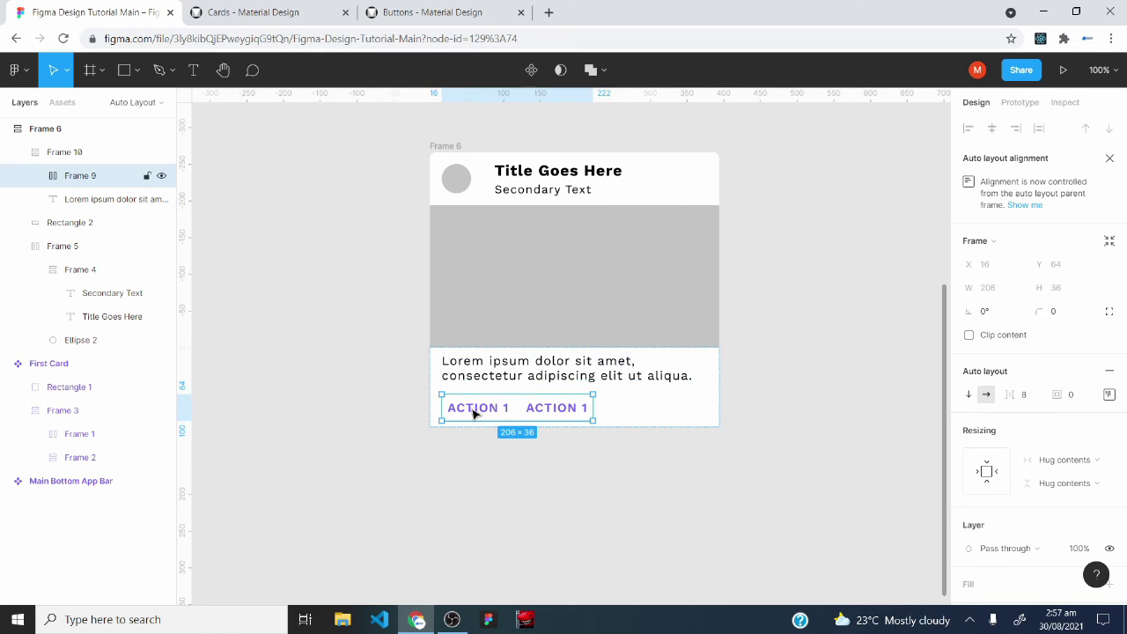
{"action": "left_click", "coordinate": [60, 159]}
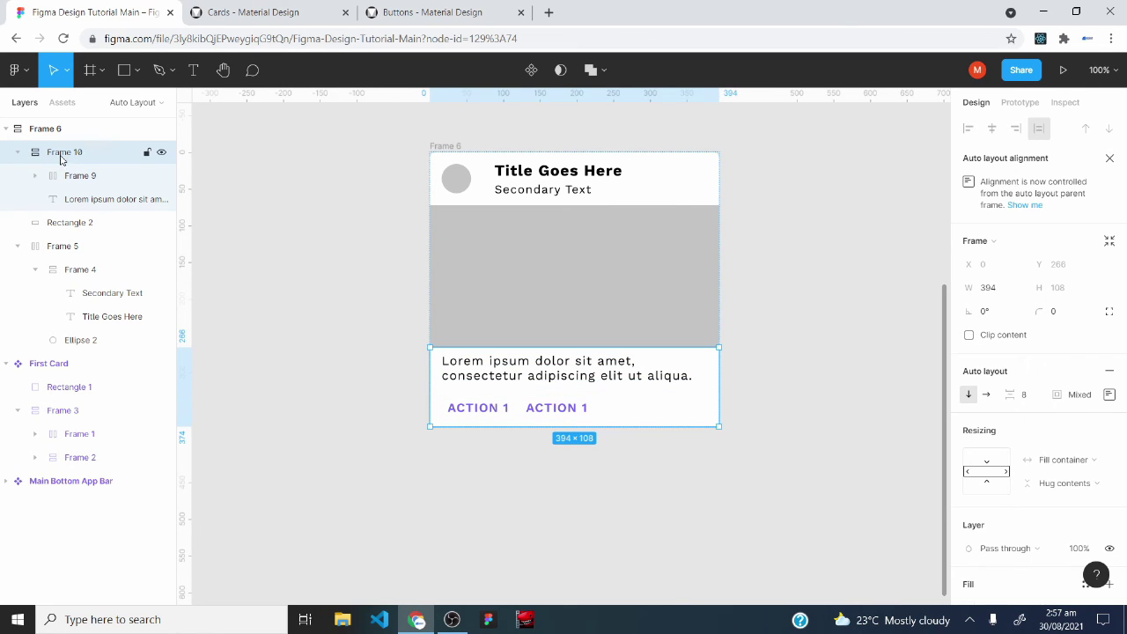
{"action": "left_click", "coordinate": [1031, 400]}
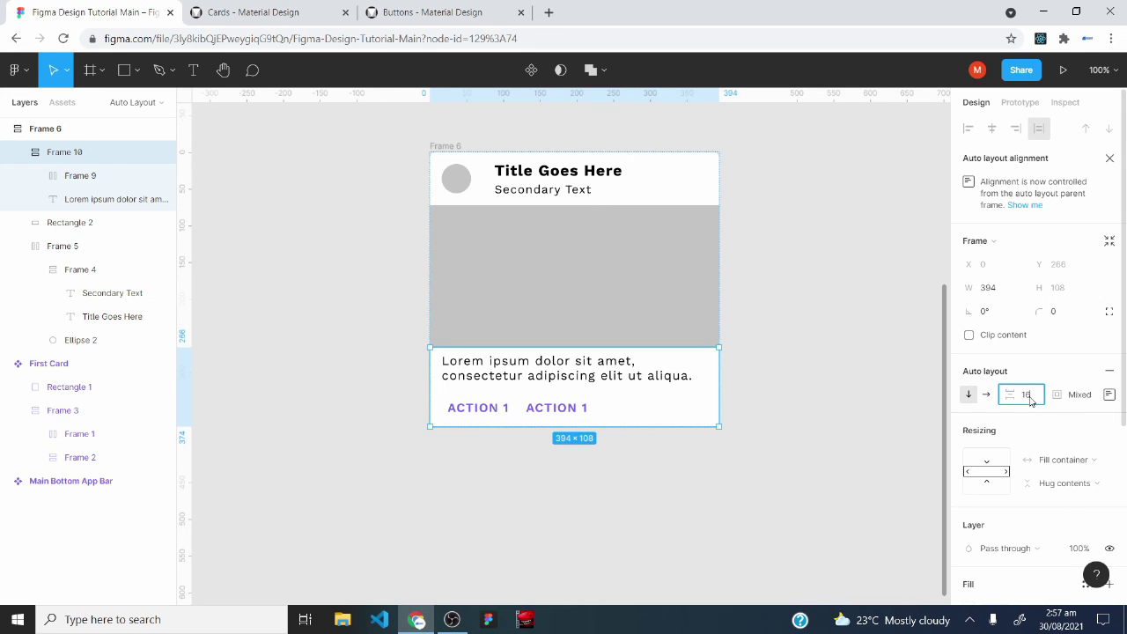
{"action": "type", "text": "16"}
{"action": "key", "text": "Return"}
Compare the 394×382 card against the Material Design card specs reference
{"action": "left_click", "coordinate": [766, 484]}
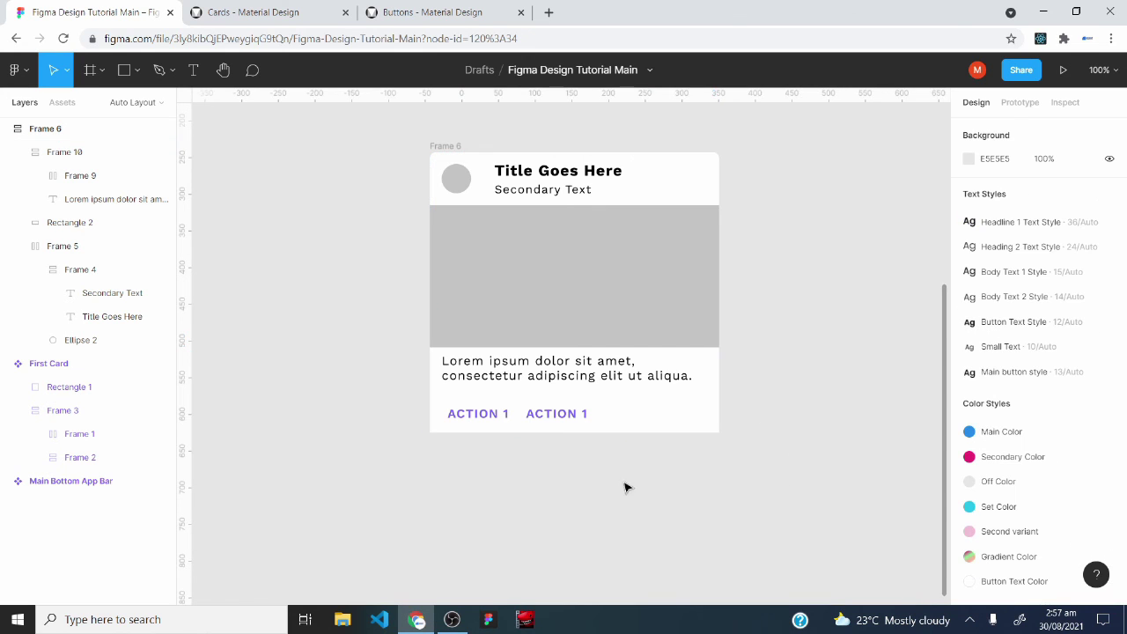
{"action": "key", "text": "ctrl+Tab"}
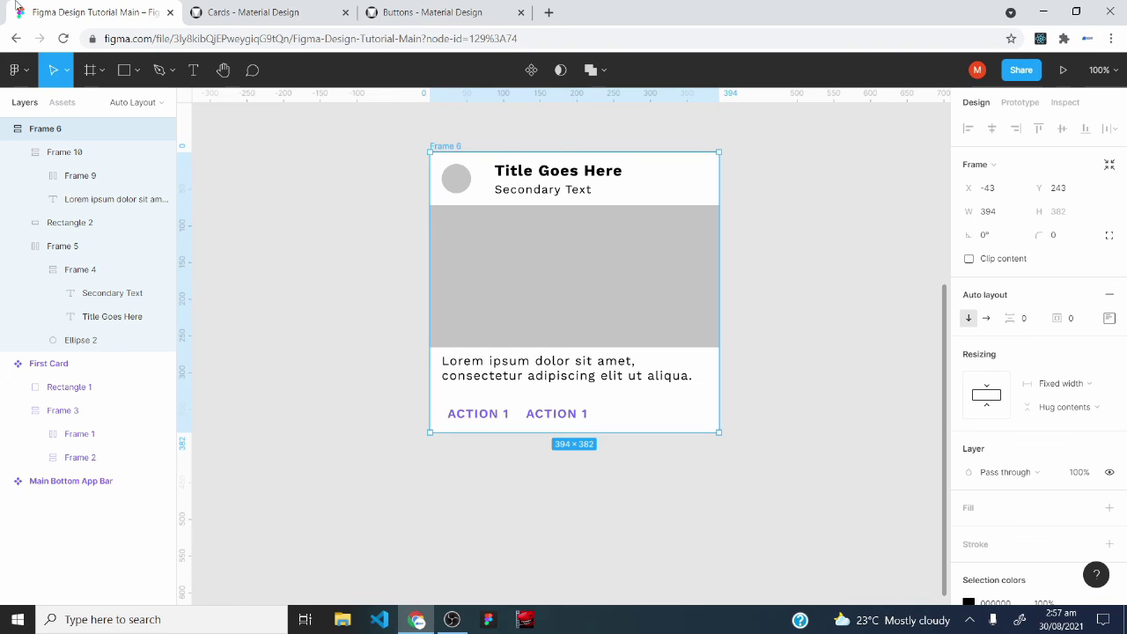
{"action": "key", "text": "ctrl+shift+Tab"}
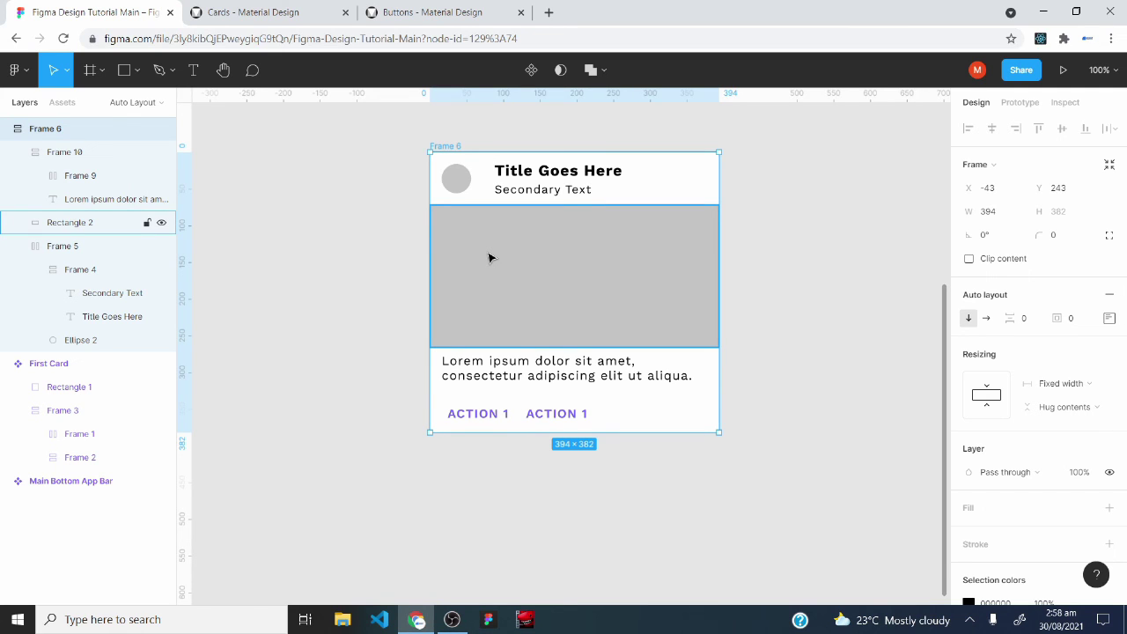
Make the card a component and rename it 'Second Card'
{"action": "left_click", "coordinate": [530, 78]}
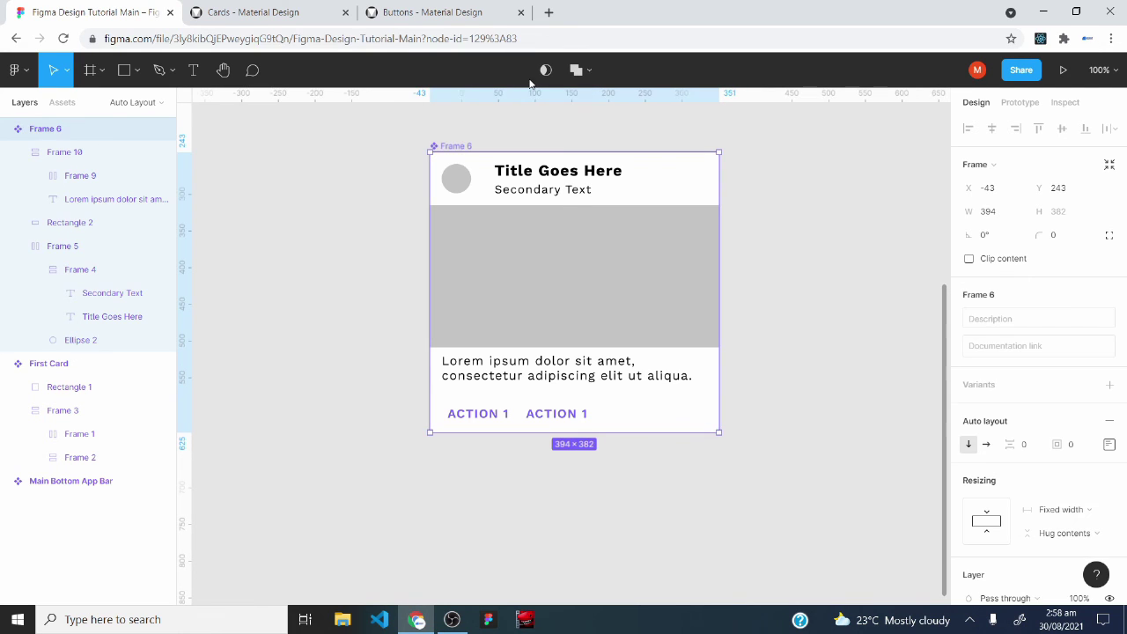
{"action": "right_click", "coordinate": [51, 134]}
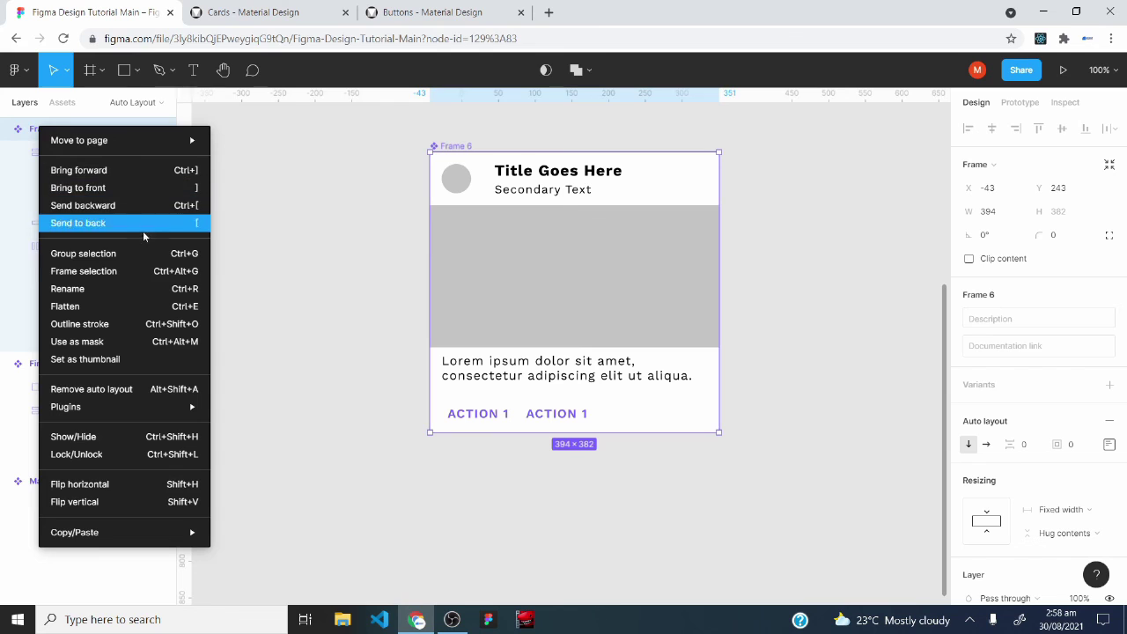
{"action": "left_click", "coordinate": [113, 293]}
{"action": "type", "text": "Second C"}
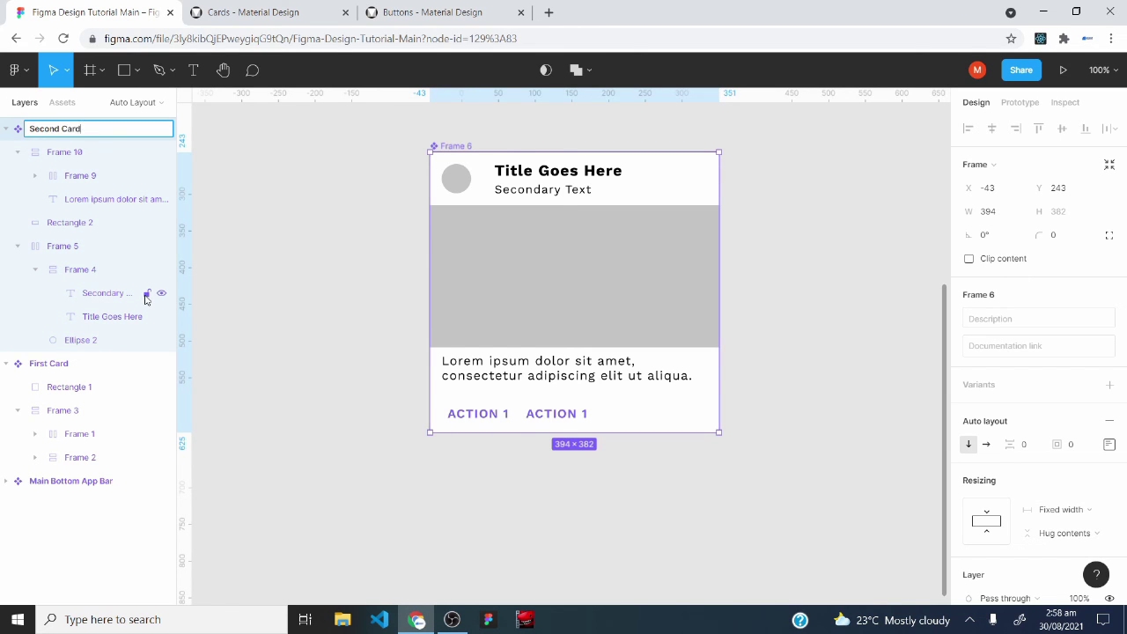
{"action": "type", "text": "ard"}
{"action": "key", "text": "Return"}
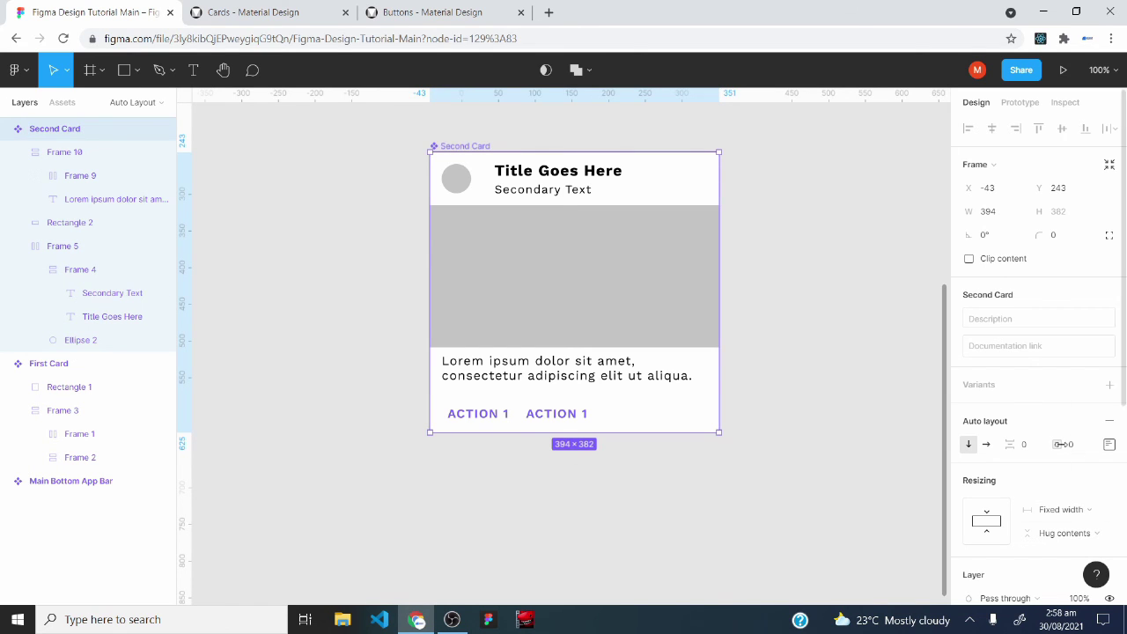
Position Second Card beside First Card on the canvas
{"action": "scroll", "coordinate": [554, 513], "scroll_direction": "up", "scroll_amount": 5}
{"action": "scroll", "coordinate": [554, 513], "scroll_direction": "down", "scroll_amount": 1}
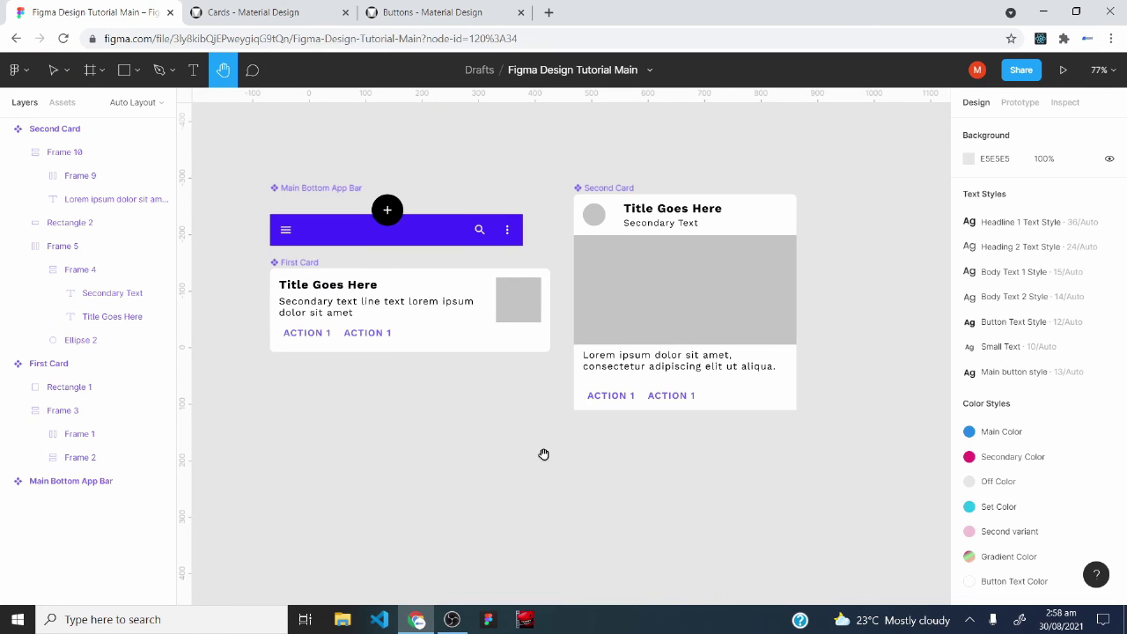
{"action": "left_click", "coordinate": [53, 70]}
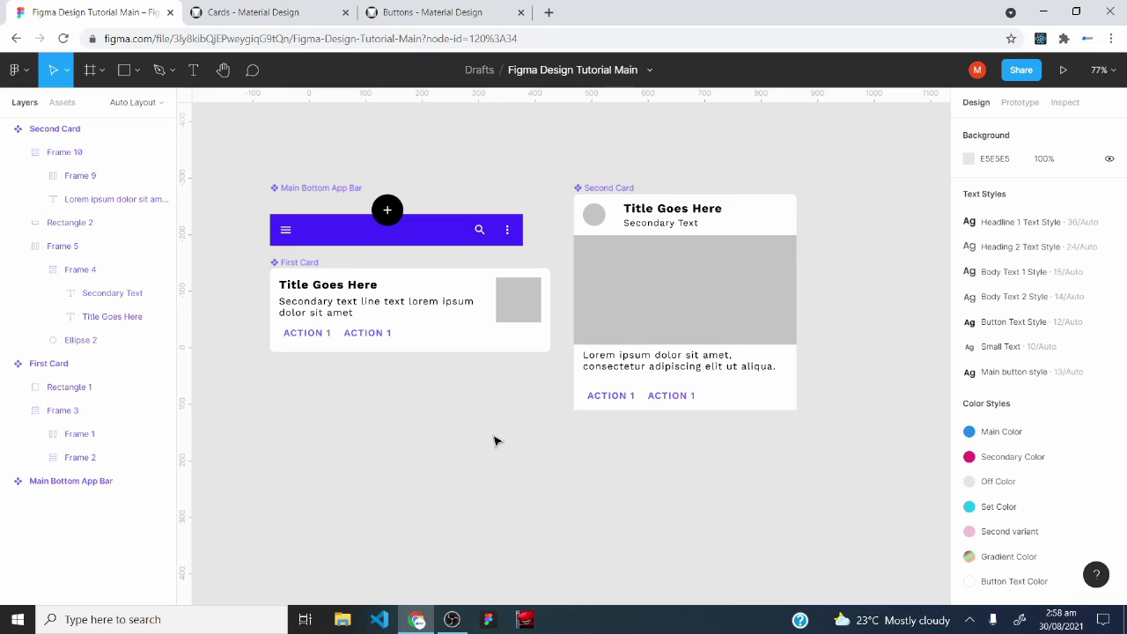
{"action": "key", "text": "ctrl+z"}
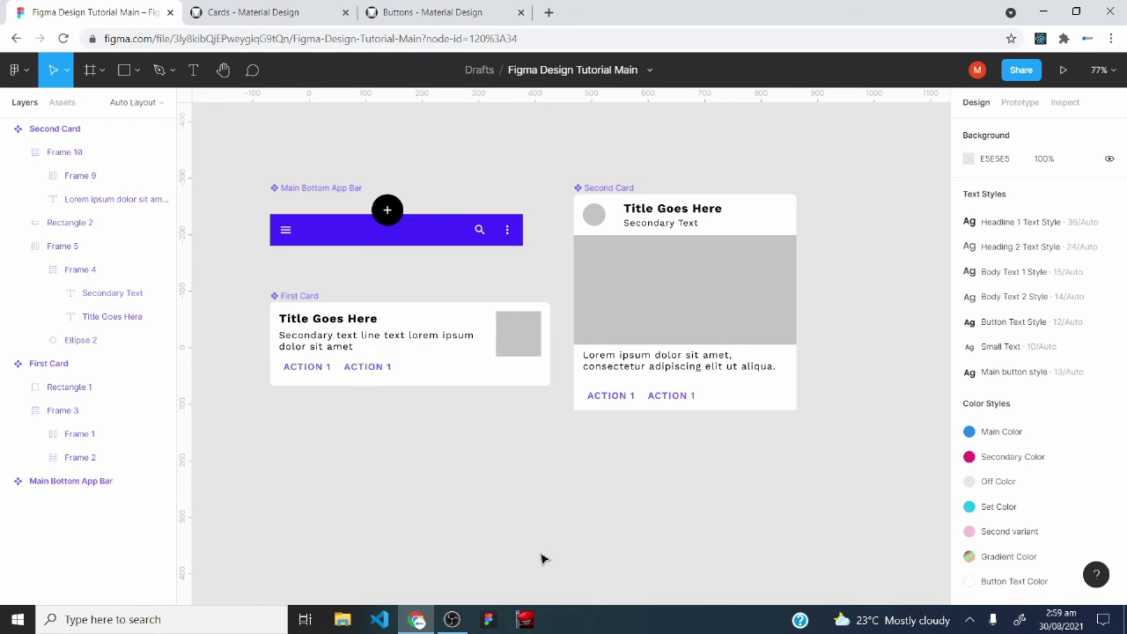